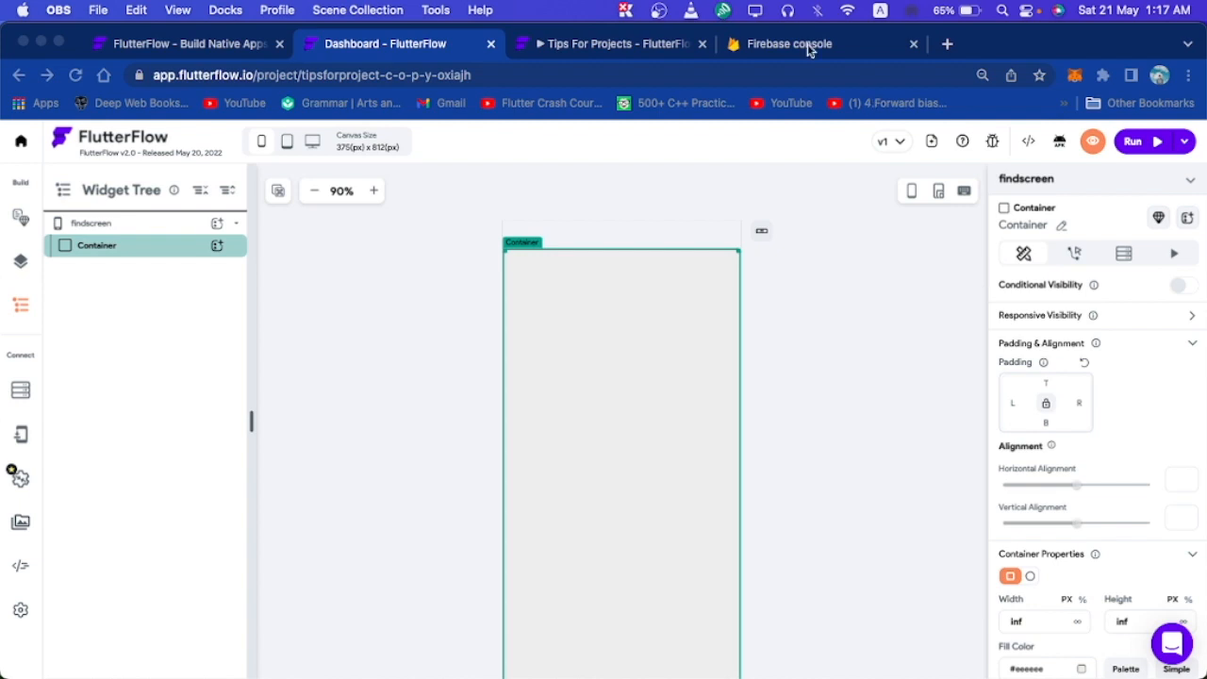
Show the running Tips 4 Projects app preview on its Profiles page.
{"action": "left_click", "coordinate": [668, 44]}
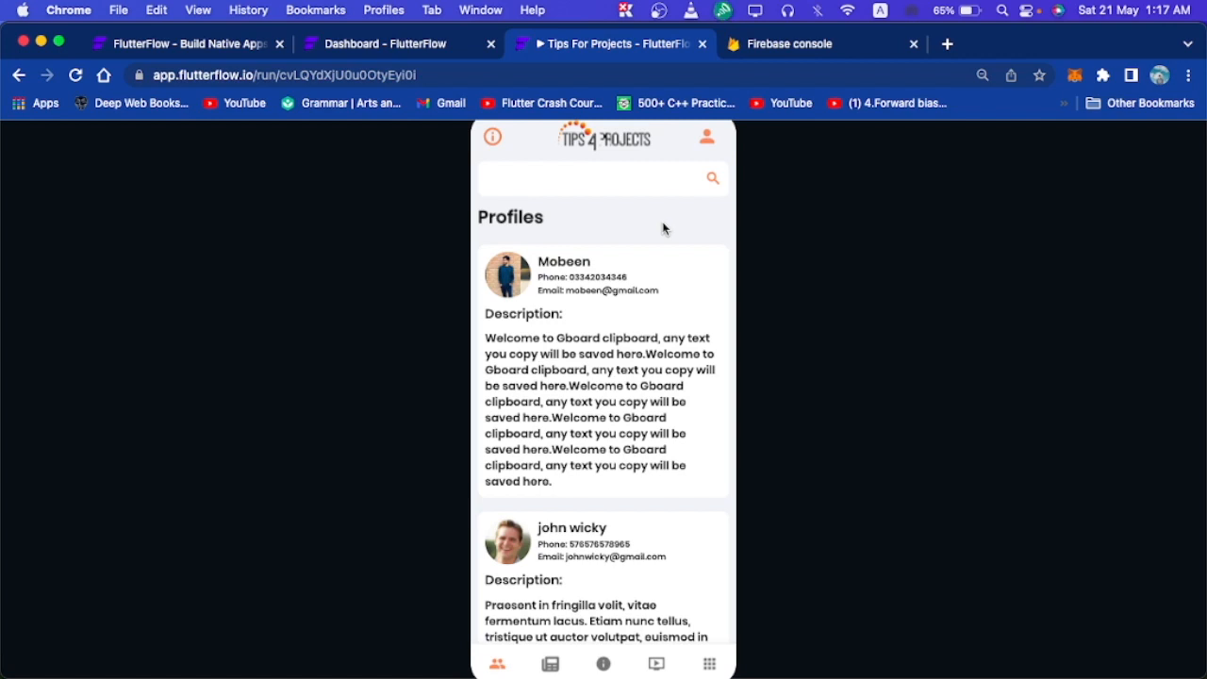
Open the Tips For Projects Firestore Database in Firebase and browse the courses documents.
{"action": "left_click", "coordinate": [818, 43]}
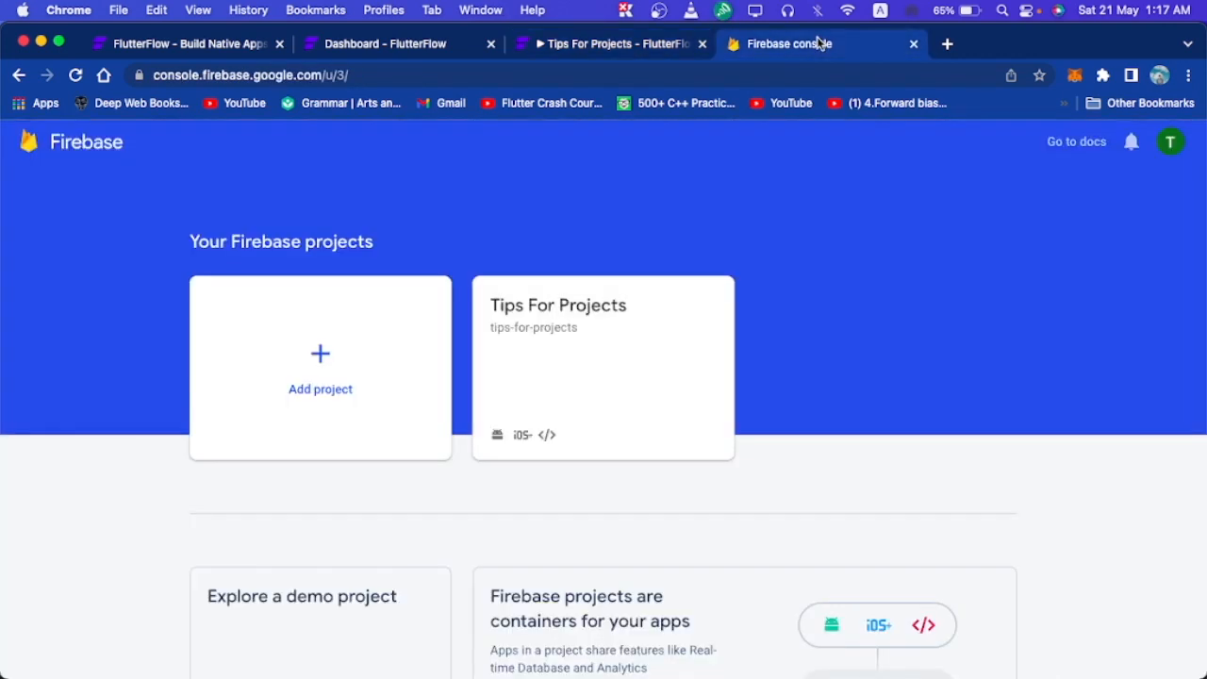
{"action": "left_click", "coordinate": [666, 337]}
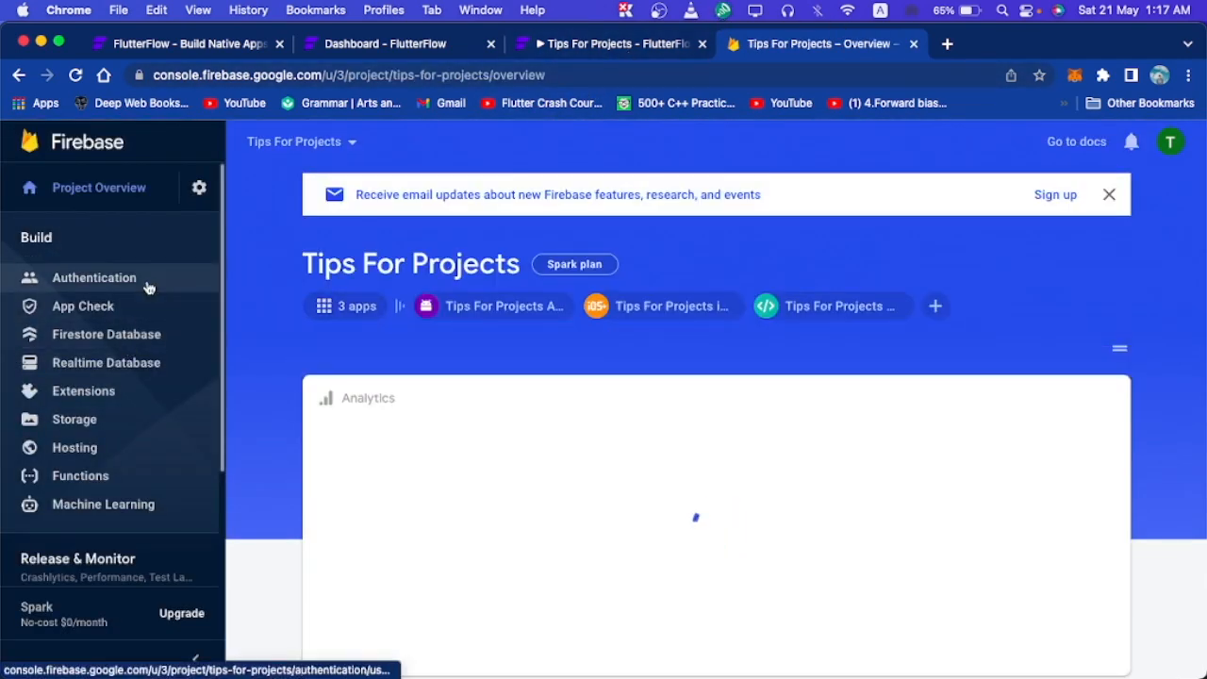
{"action": "left_click", "coordinate": [158, 337]}
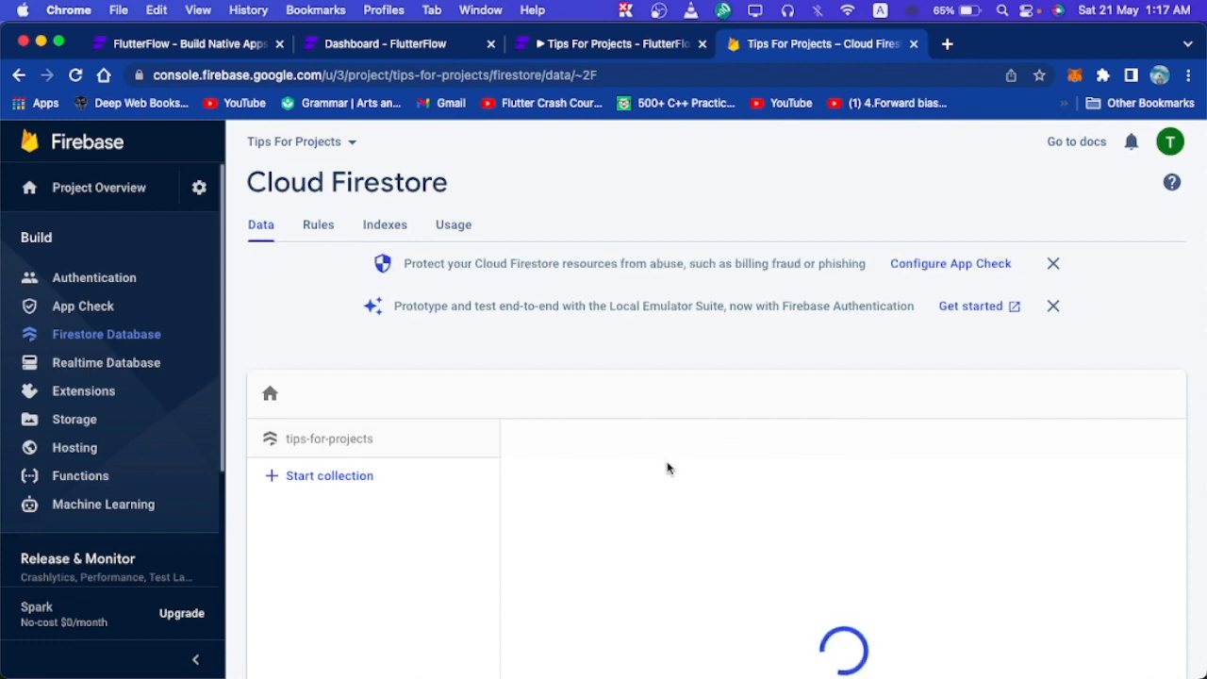
{"action": "scroll", "coordinate": [725, 549], "scroll_direction": "down", "scroll_amount": 3}
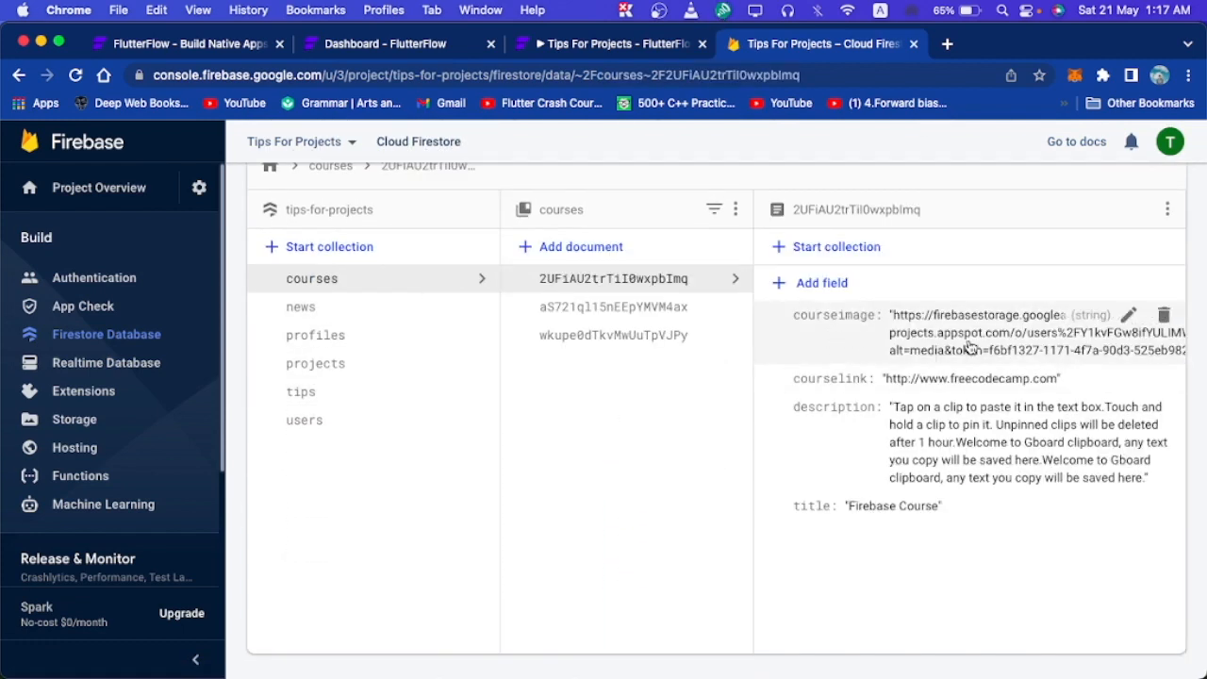
{"action": "left_click", "coordinate": [571, 43]}
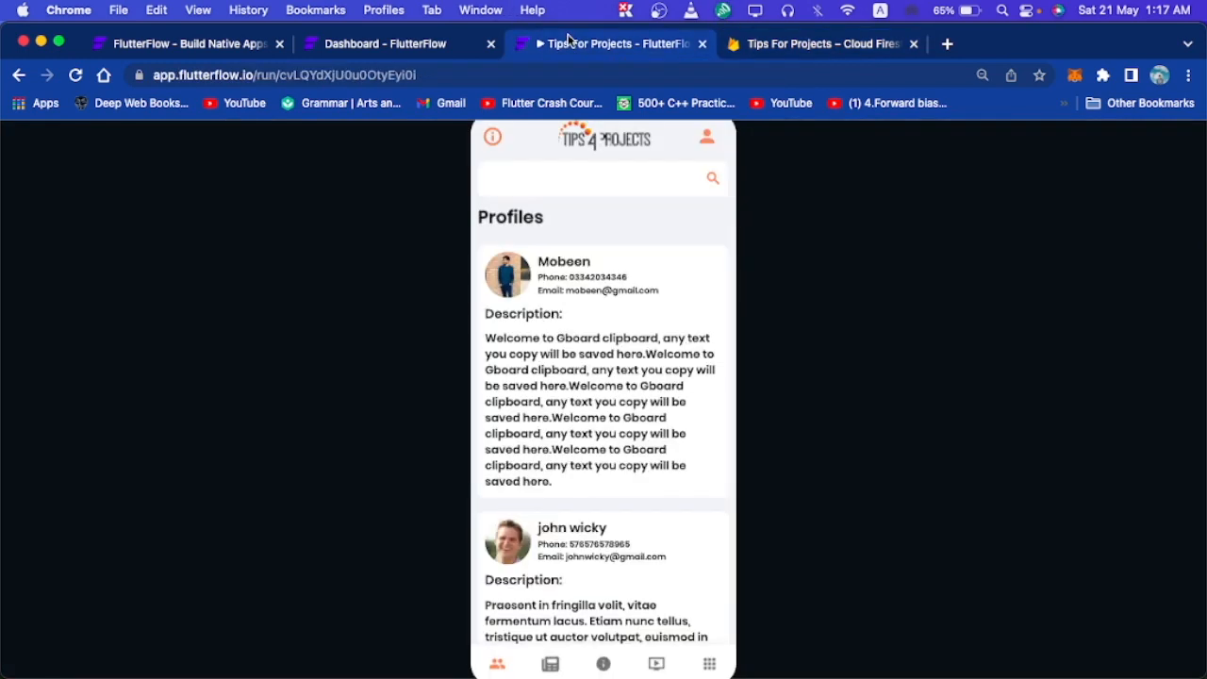
{"action": "left_click", "coordinate": [620, 198]}
{"action": "type", "text": "m"}
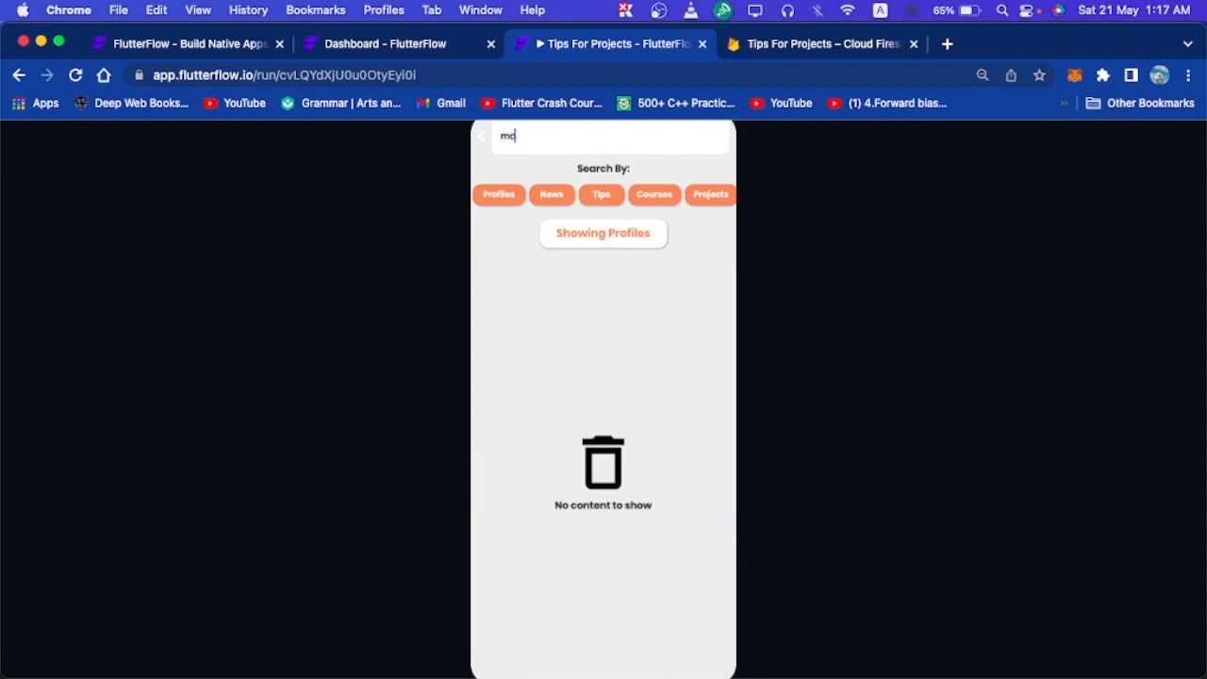
{"action": "type", "text": "ob"}
{"action": "left_click", "coordinate": [516, 203]}
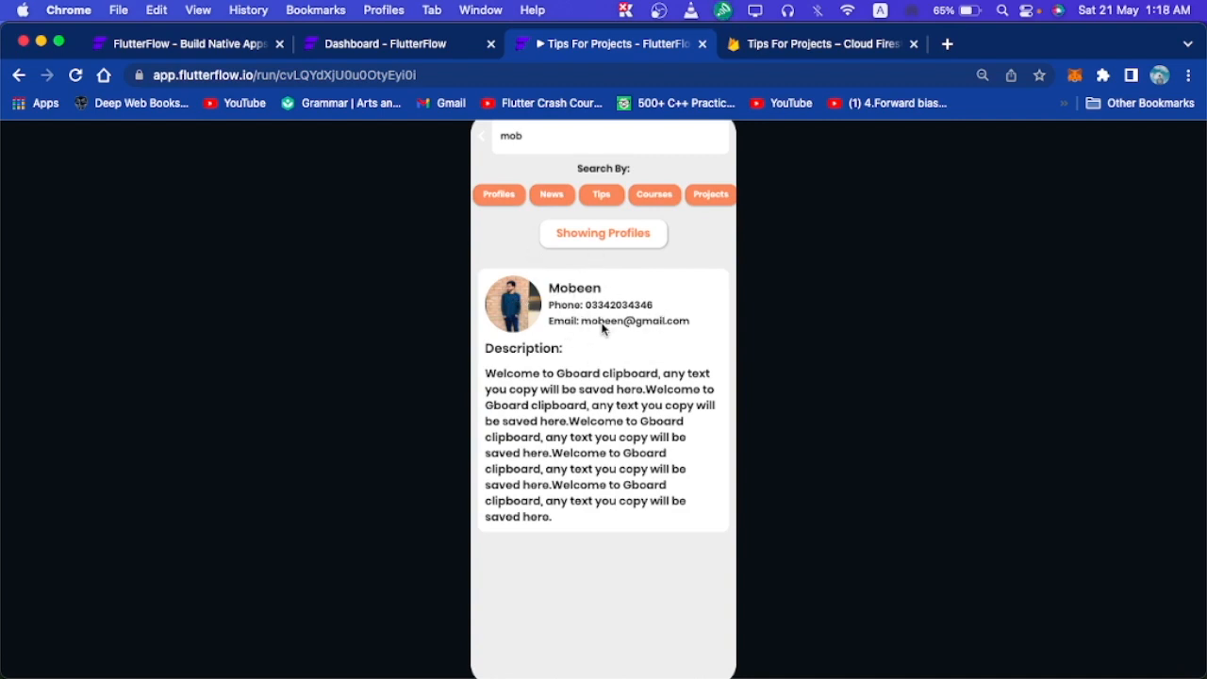
{"action": "double_click", "coordinate": [532, 140]}
{"action": "key", "text": "BackSpace"}
{"action": "type", "text": "tempr"}
{"action": "key", "text": "BackSpace"}
{"action": "left_click", "coordinate": [553, 197]}
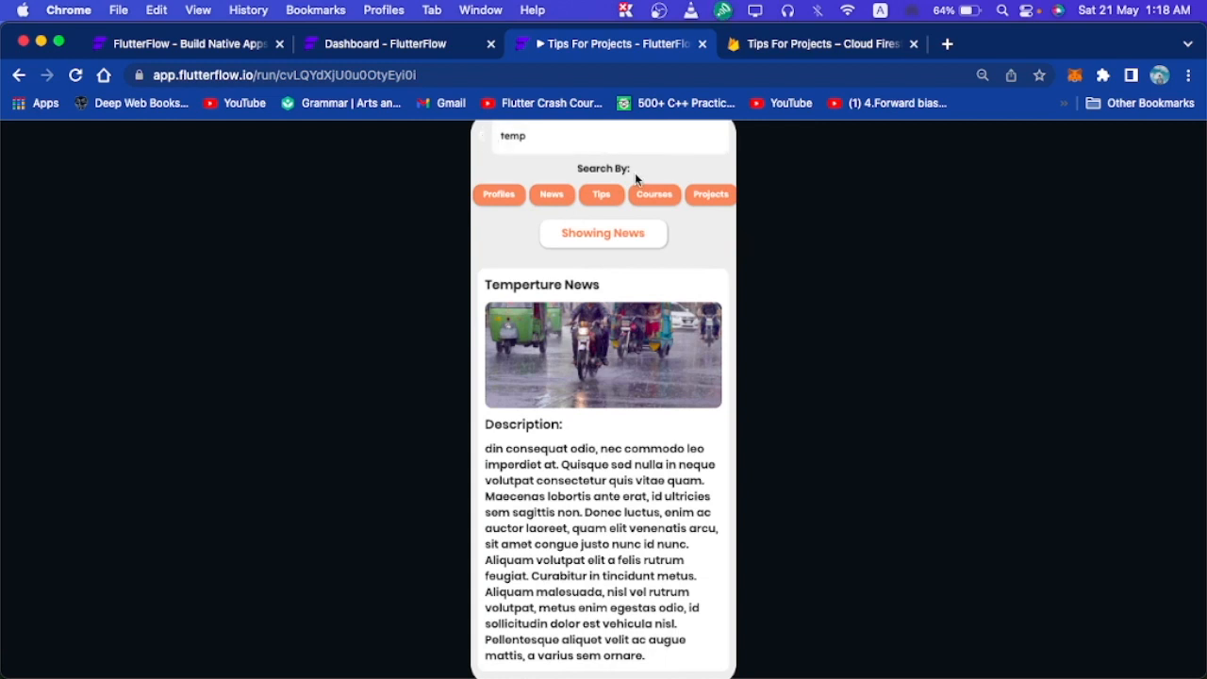
{"action": "left_click", "coordinate": [486, 141]}
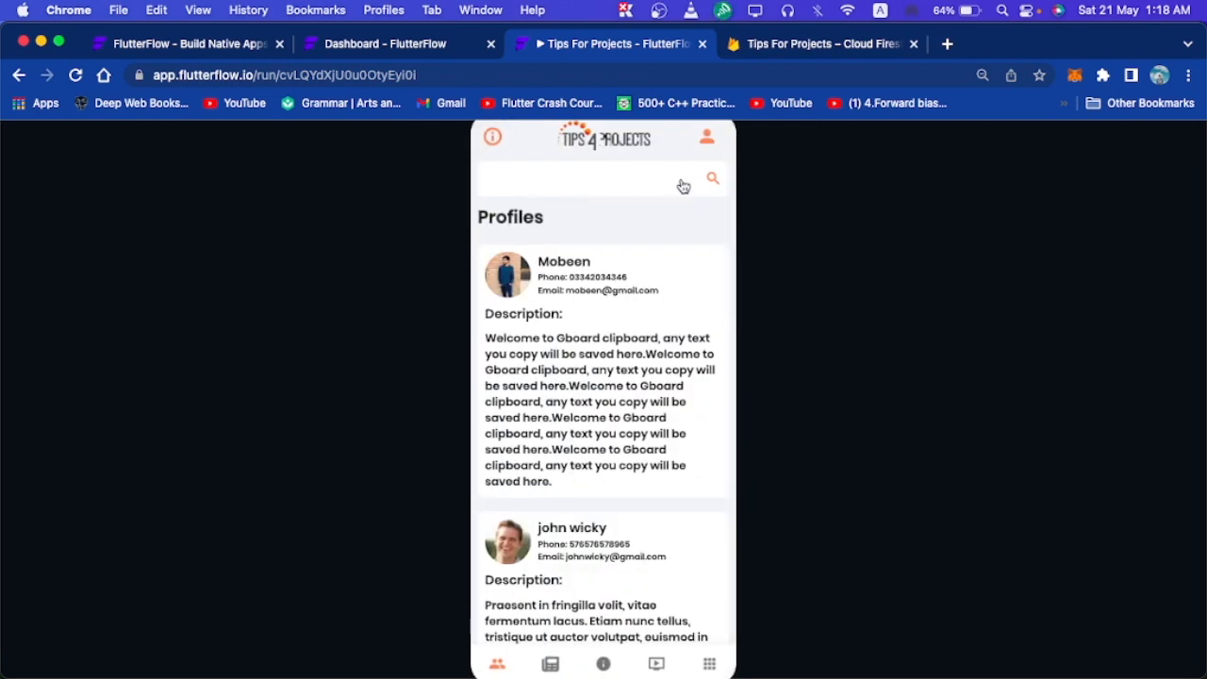
Add a Column with a Row to findscreen, and drop a Container into the Row.
{"action": "left_click", "coordinate": [443, 47]}
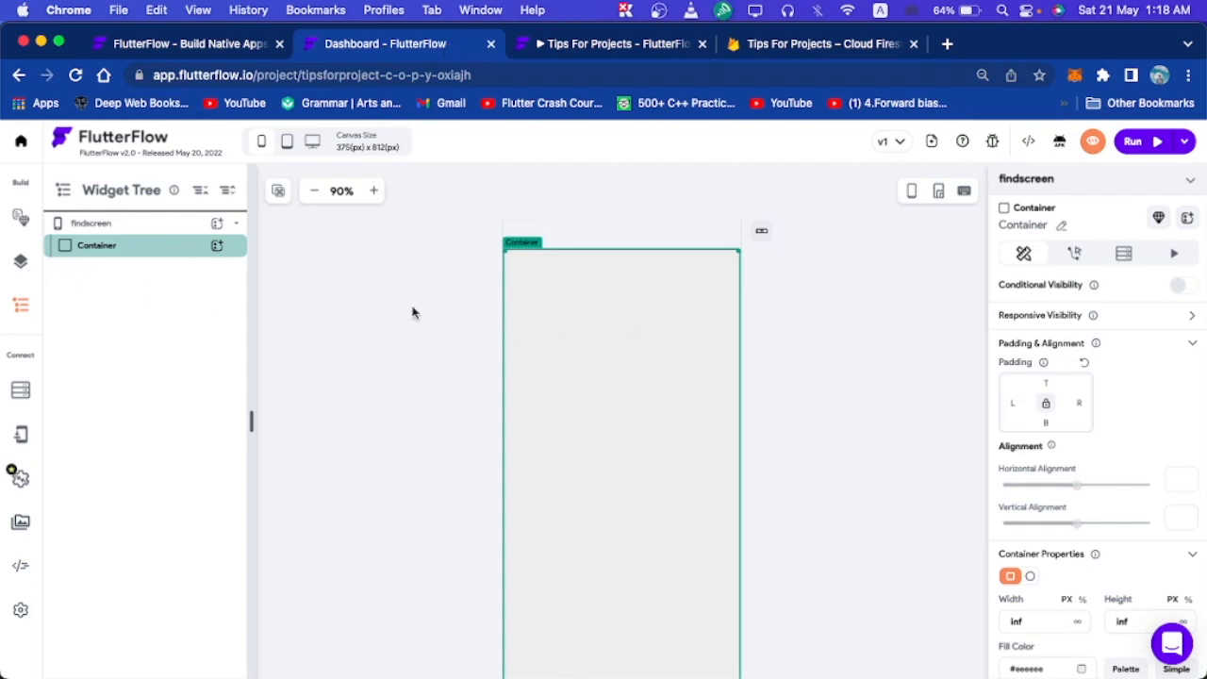
{"action": "left_click", "coordinate": [22, 264]}
{"action": "left_click", "coordinate": [124, 193]}
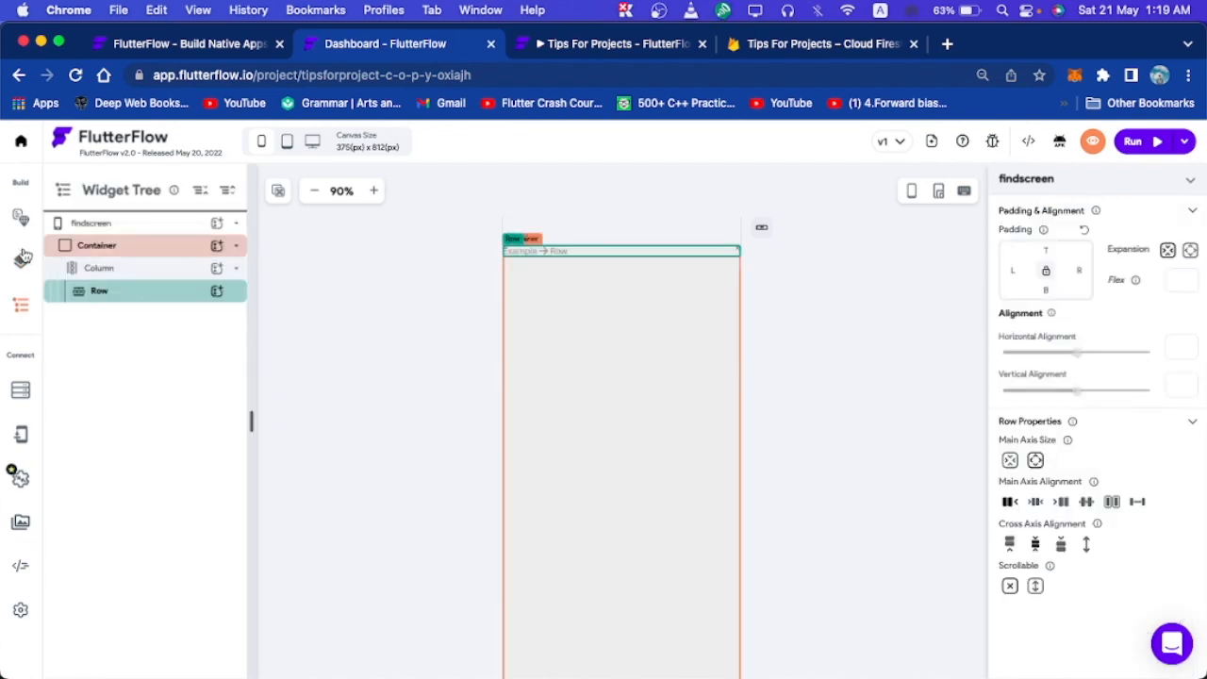
{"action": "left_click", "coordinate": [23, 260]}
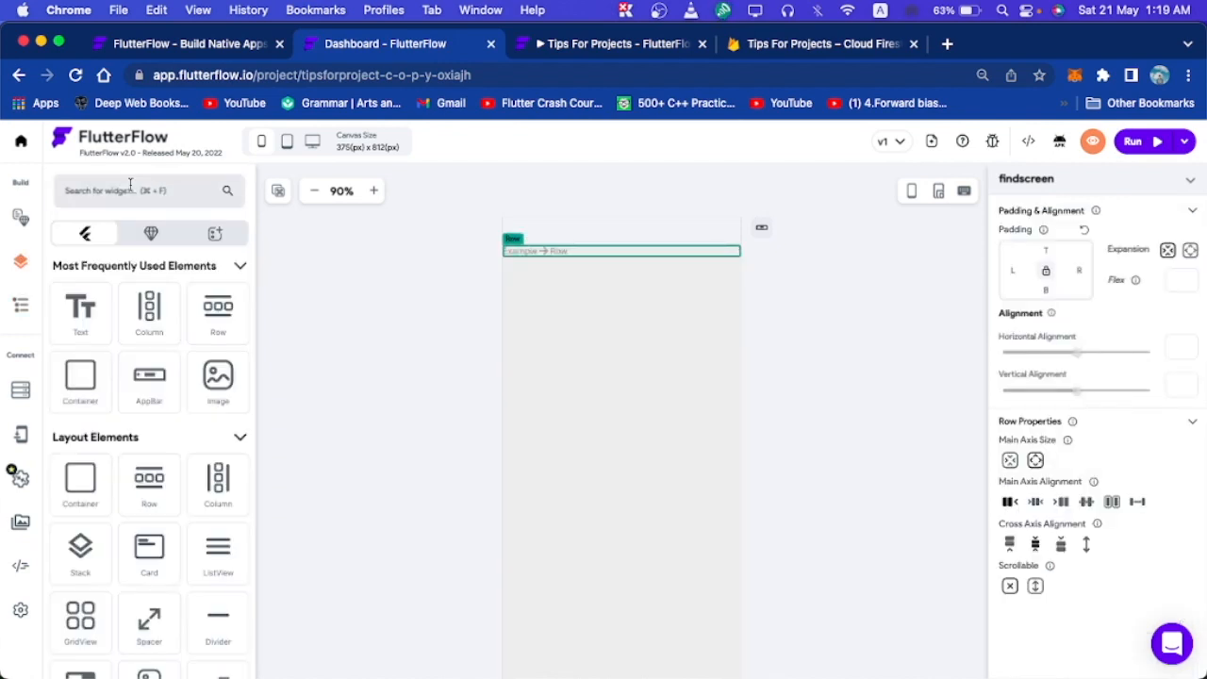
{"action": "left_click", "coordinate": [129, 190]}
{"action": "type", "text": "conta"}
{"action": "left_click_drag", "start_coordinate": [77, 326], "coordinate": [665, 249]}
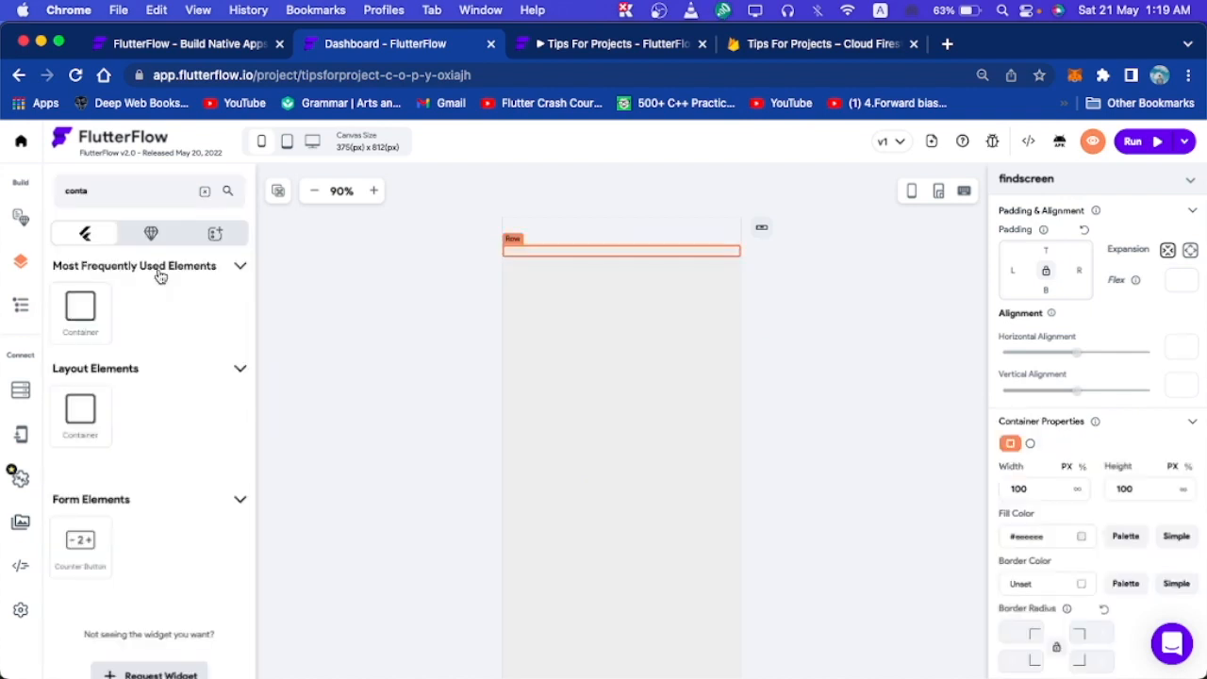
Place a TextField inside the new Container.
{"action": "double_click", "coordinate": [86, 194]}
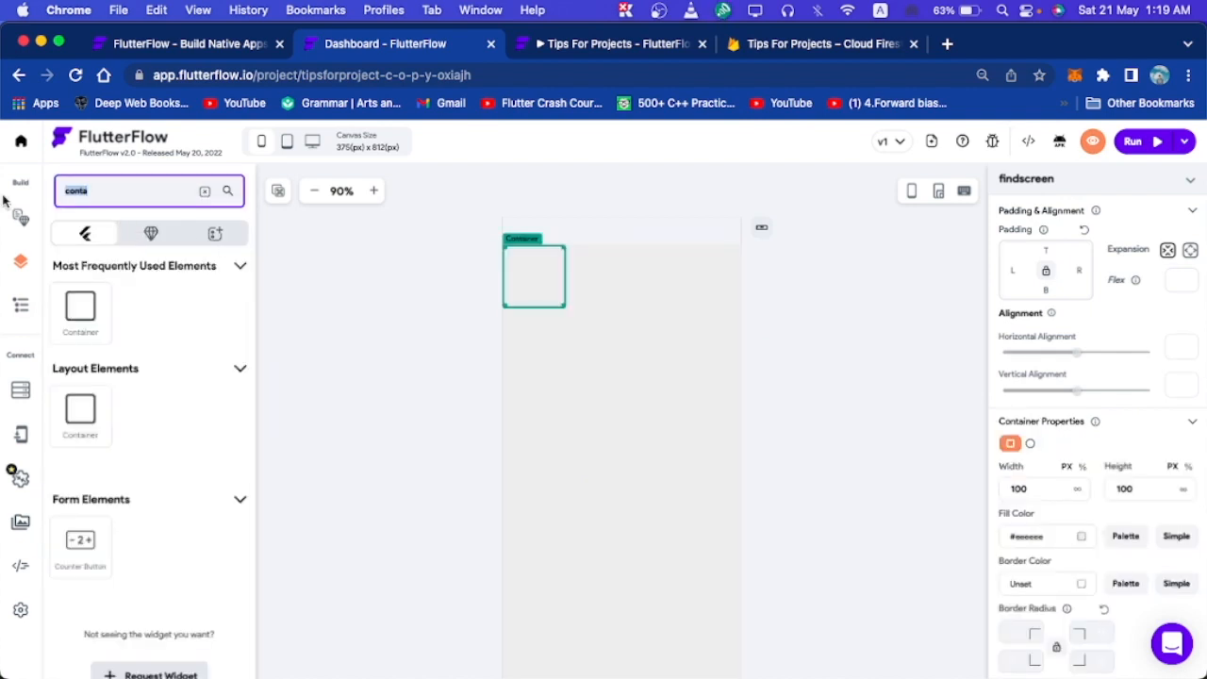
{"action": "key", "text": "BackSpace"}
{"action": "type", "text": "tex"}
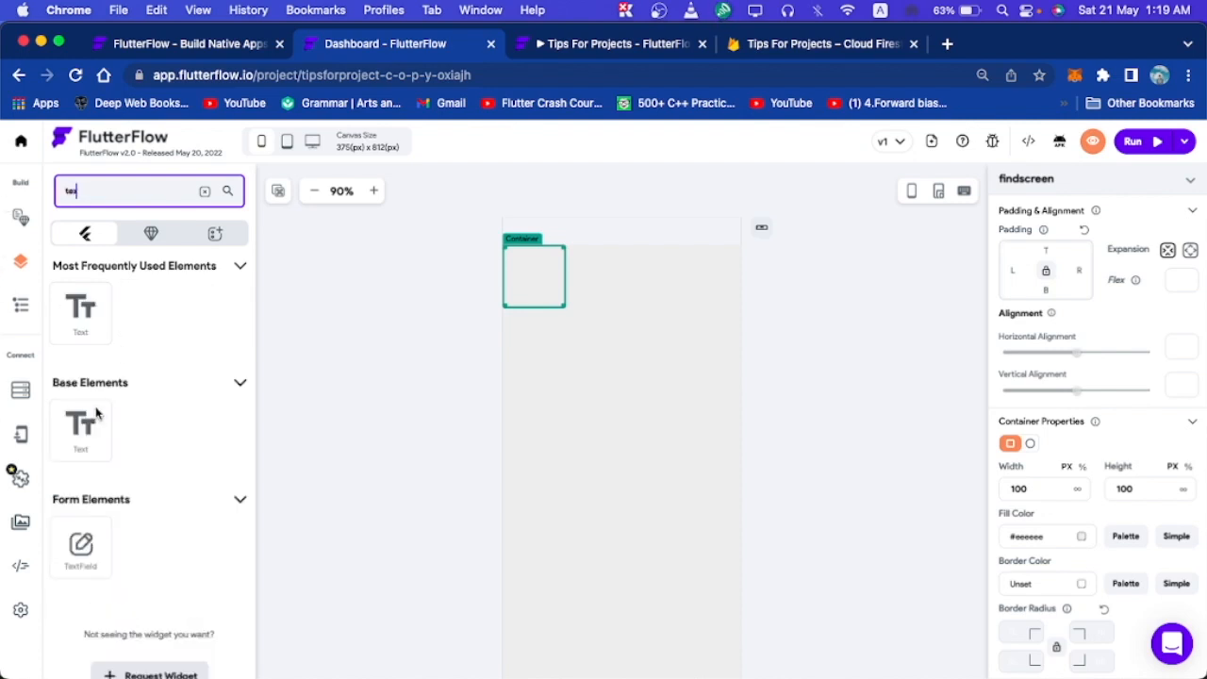
{"action": "left_click_drag", "start_coordinate": [90, 560], "coordinate": [545, 273]}
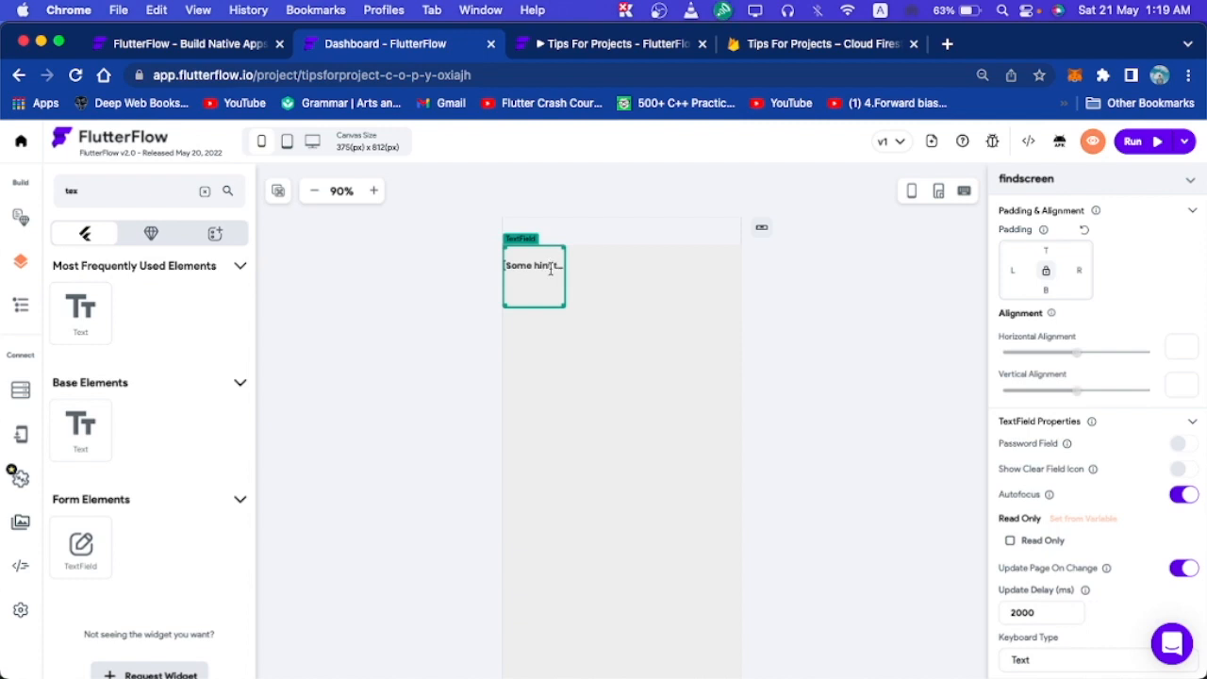
Size the TextField's Container to width 300 and height 50.
{"action": "scroll", "coordinate": [1079, 631], "scroll_direction": "down", "scroll_amount": 2}
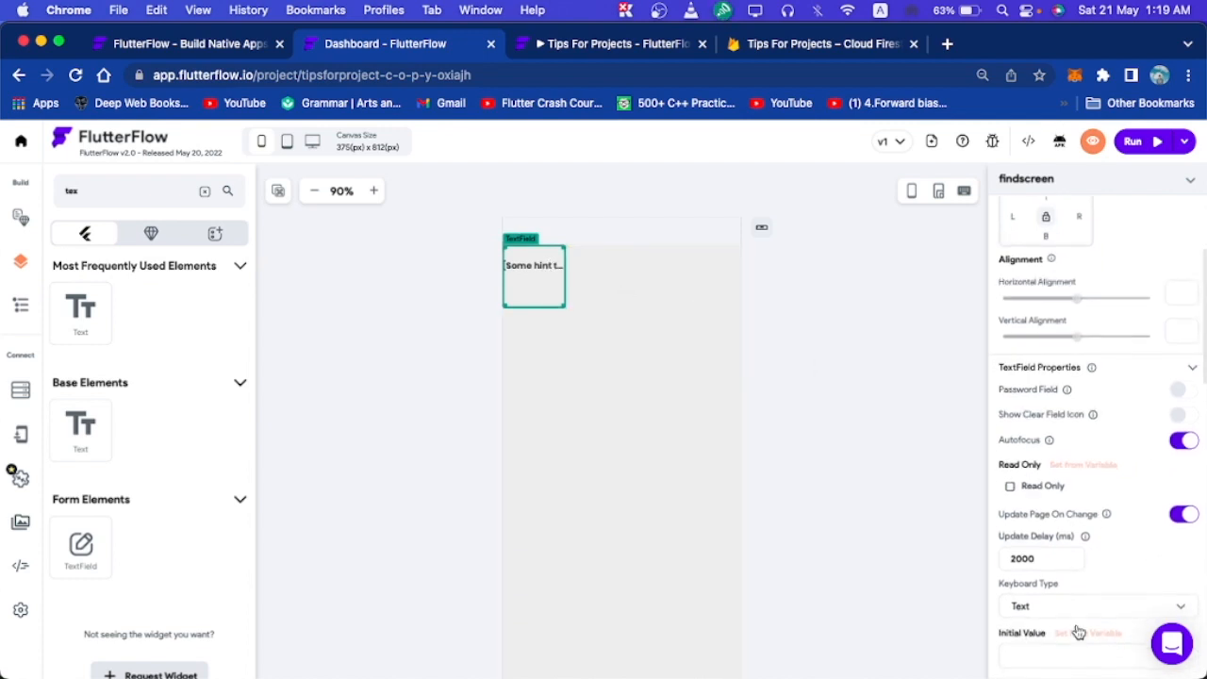
{"action": "scroll", "coordinate": [1079, 631], "scroll_direction": "down", "scroll_amount": 2}
{"action": "left_click", "coordinate": [21, 303]}
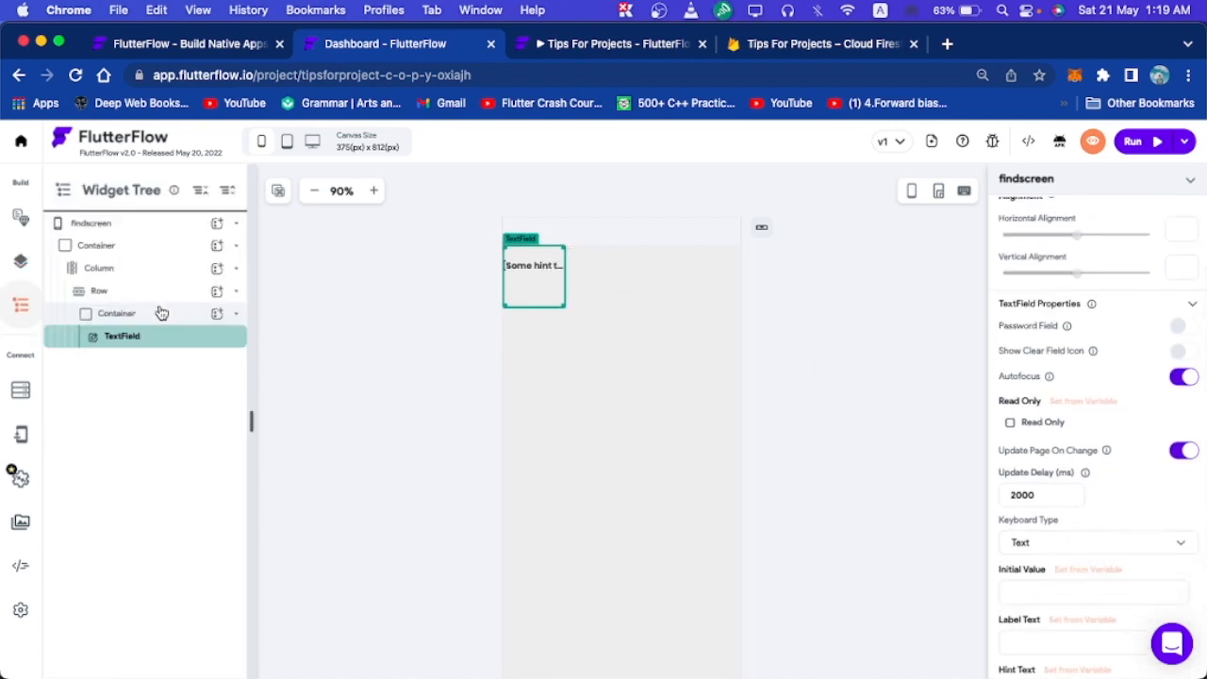
{"action": "left_click", "coordinate": [149, 315]}
{"action": "scroll", "coordinate": [1084, 537], "scroll_direction": "down", "scroll_amount": 2}
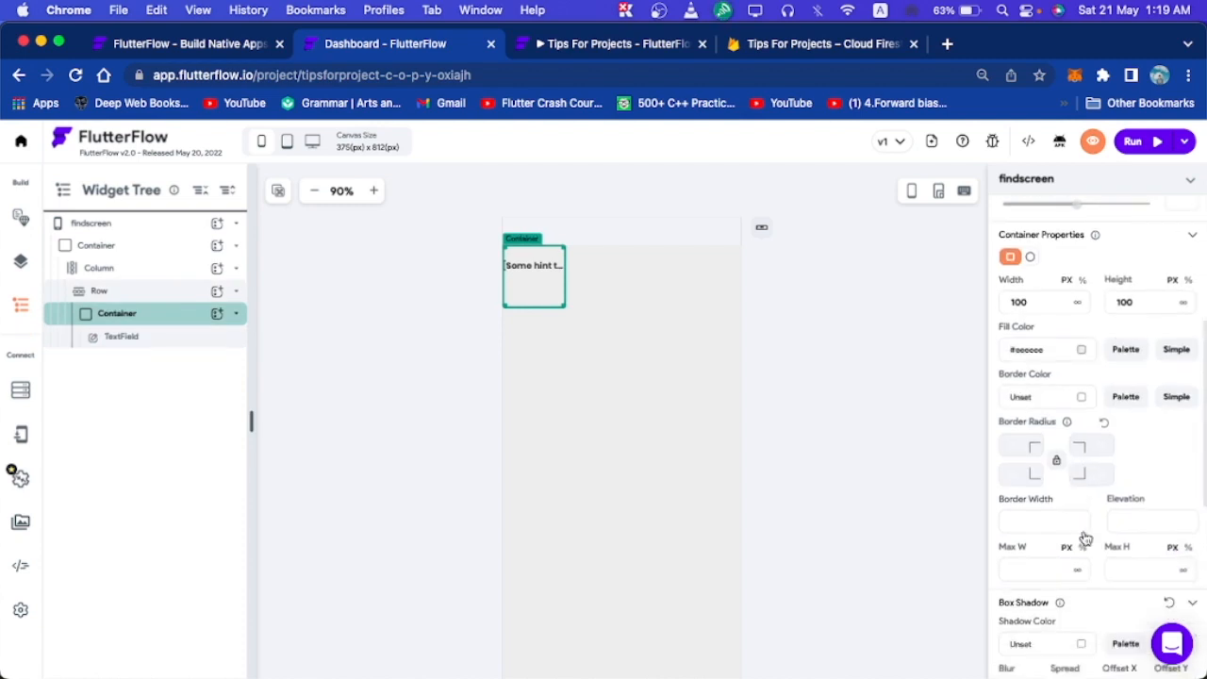
{"action": "scroll", "coordinate": [1075, 311], "scroll_direction": "down", "scroll_amount": 1}
{"action": "left_click", "coordinate": [1026, 282]}
{"action": "double_click", "coordinate": [1045, 286]}
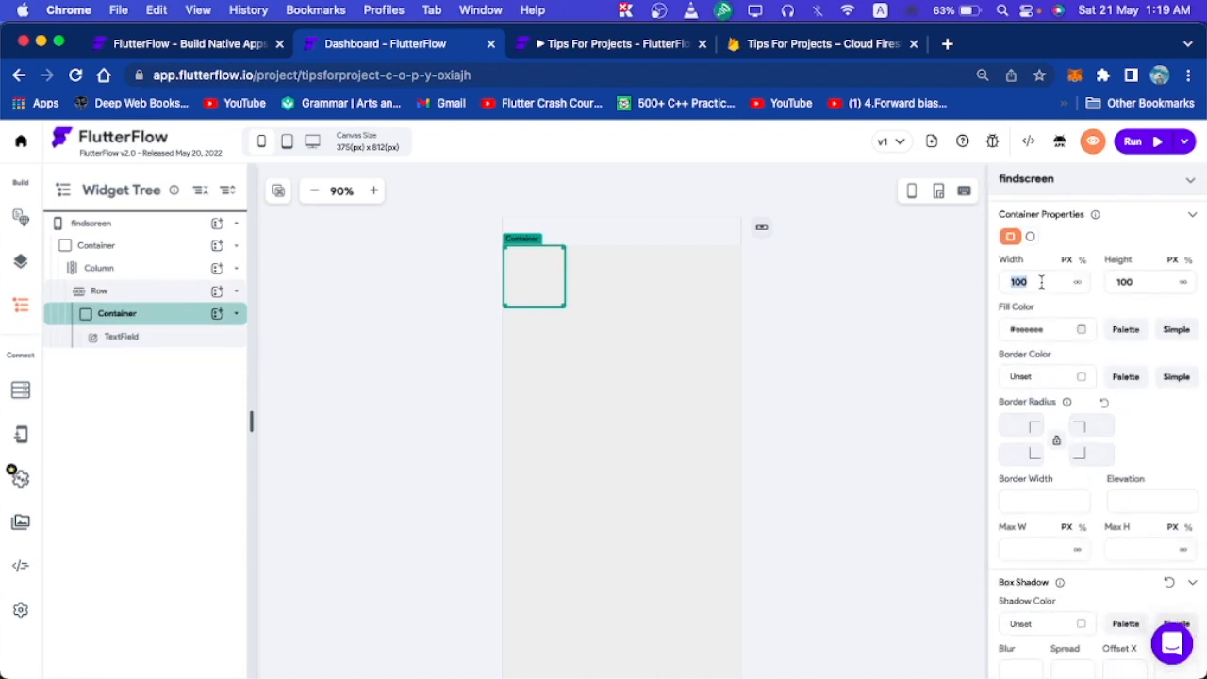
{"action": "type", "text": "50"}
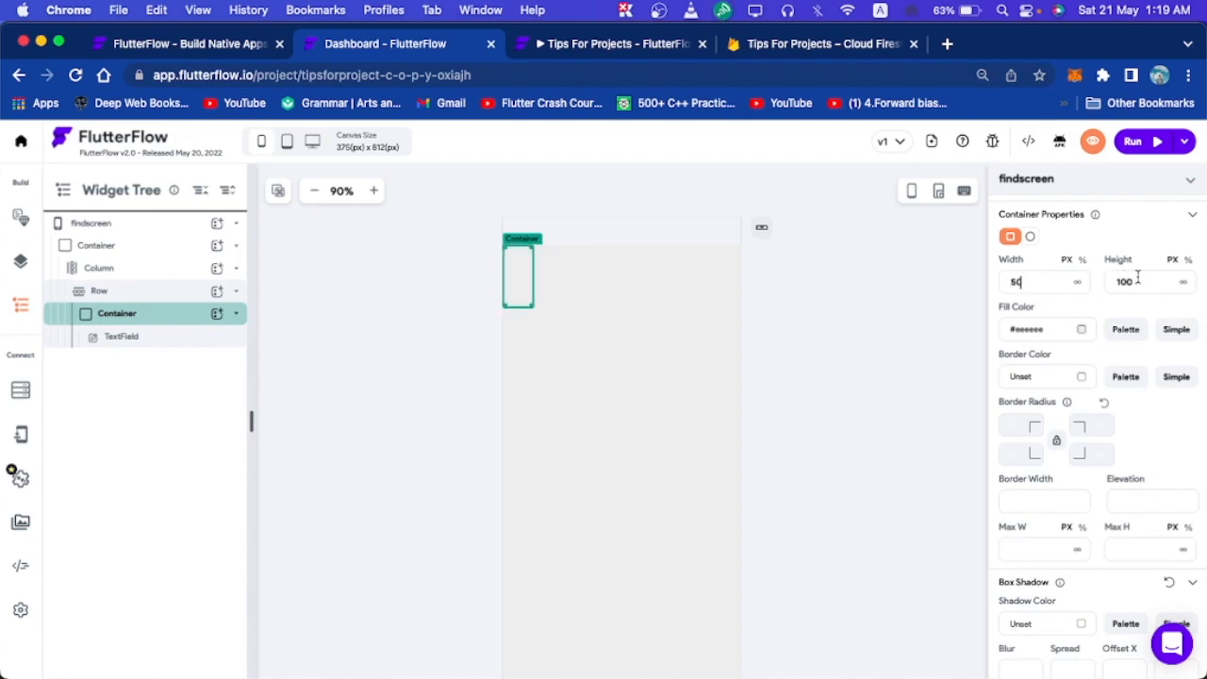
{"action": "key", "text": "BackSpace"}
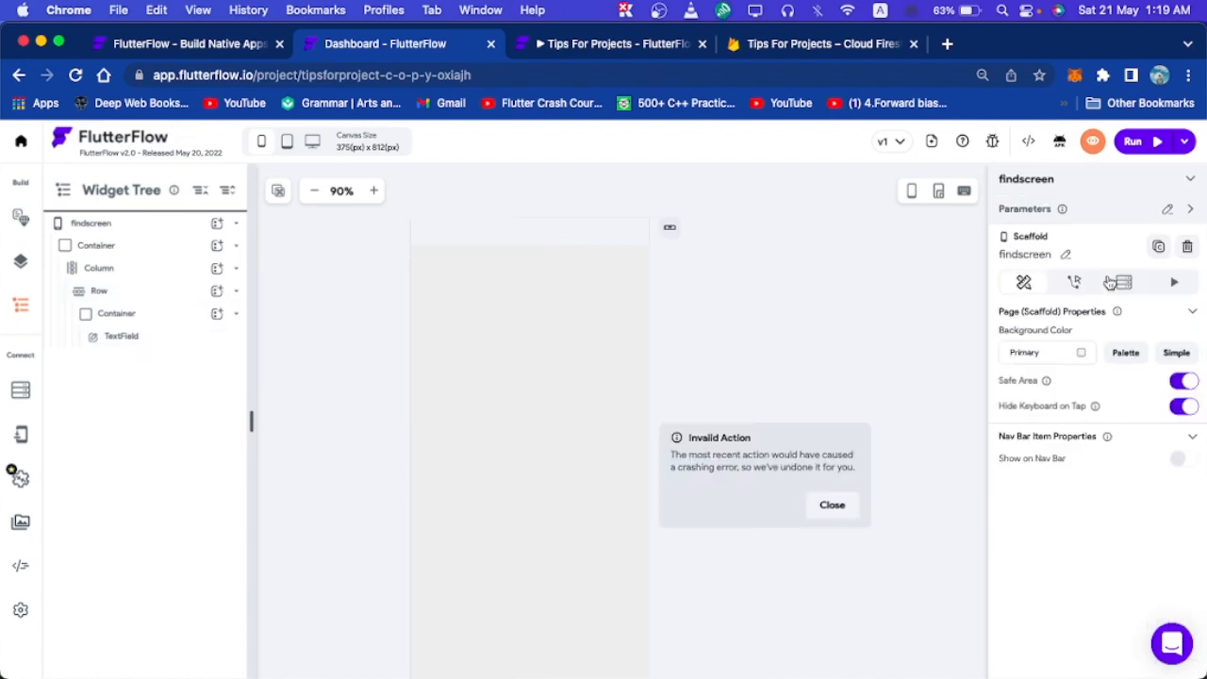
{"action": "left_click", "coordinate": [833, 503]}
{"action": "left_click", "coordinate": [566, 266]}
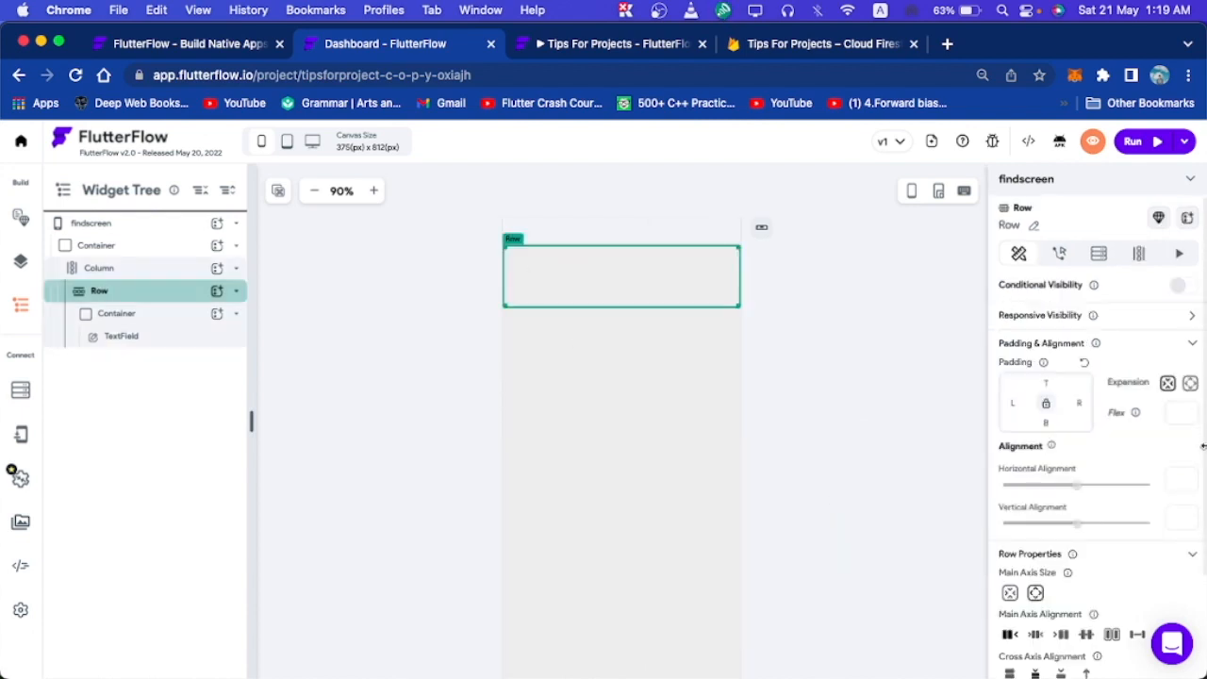
{"action": "scroll", "coordinate": [1063, 484], "scroll_direction": "down", "scroll_amount": 2}
{"action": "left_click", "coordinate": [180, 322]}
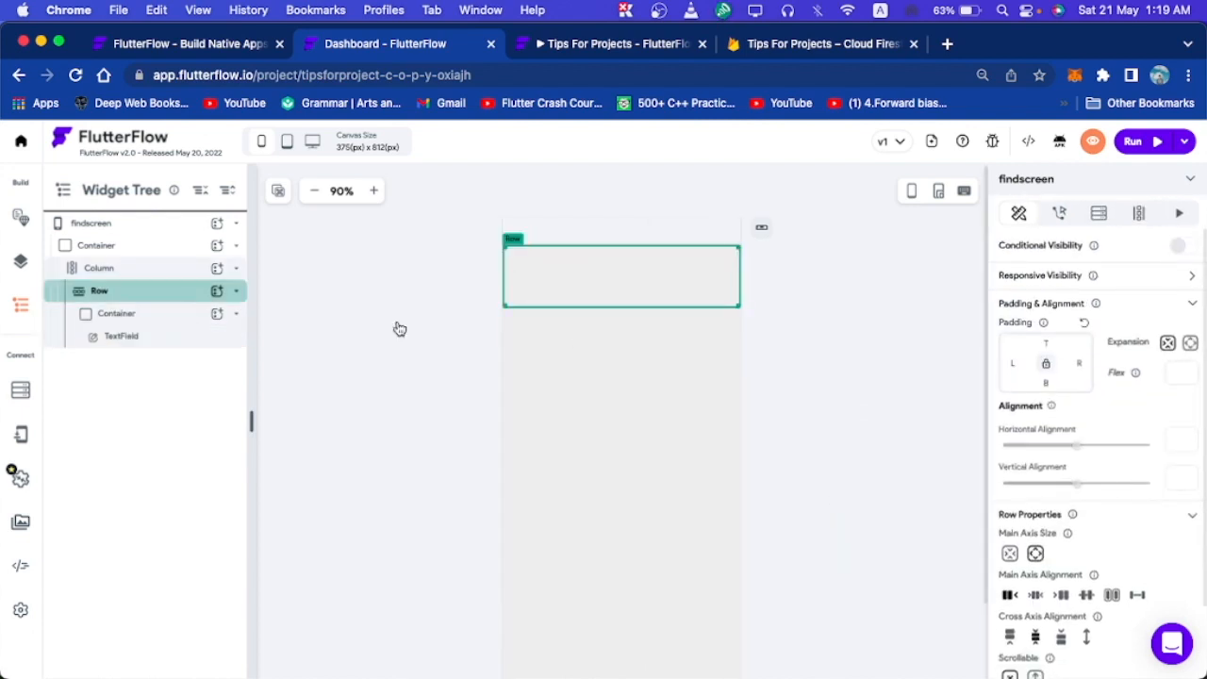
{"action": "scroll", "coordinate": [1066, 609], "scroll_direction": "down", "scroll_amount": 1}
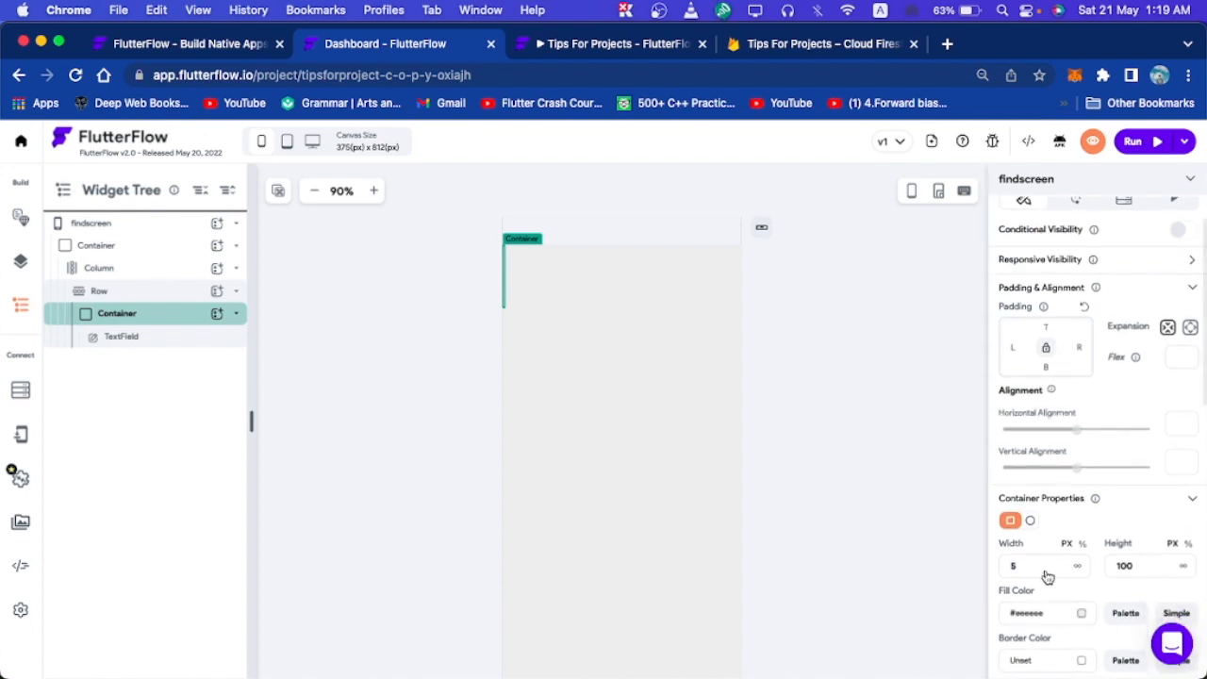
{"action": "left_click_drag", "start_coordinate": [1048, 558], "coordinate": [946, 564]}
{"action": "type", "text": "30"}
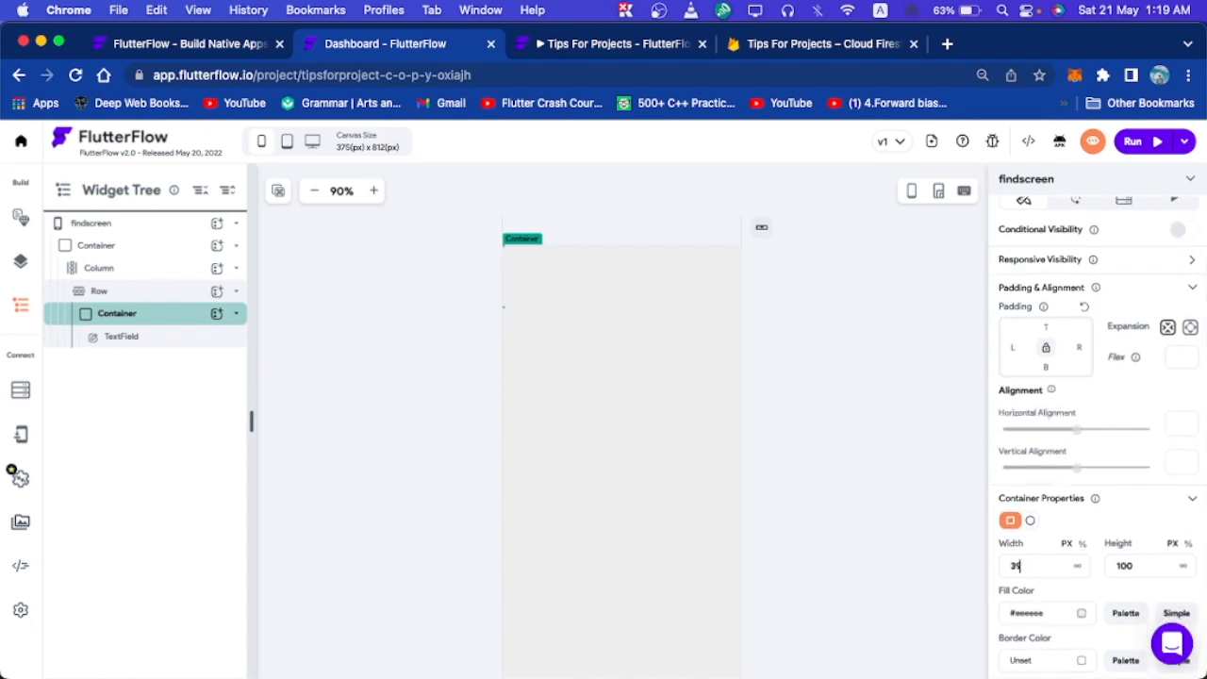
{"action": "type", "text": "0"}
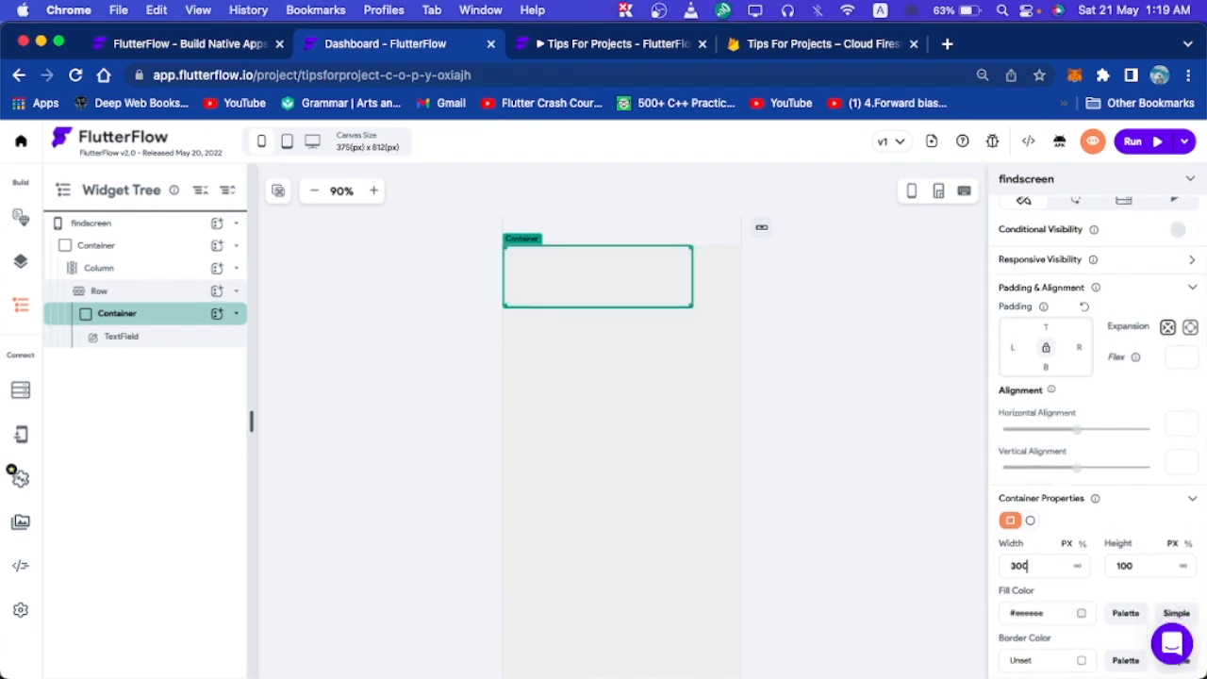
{"action": "key", "text": "Tab"}
{"action": "type", "text": "30"}
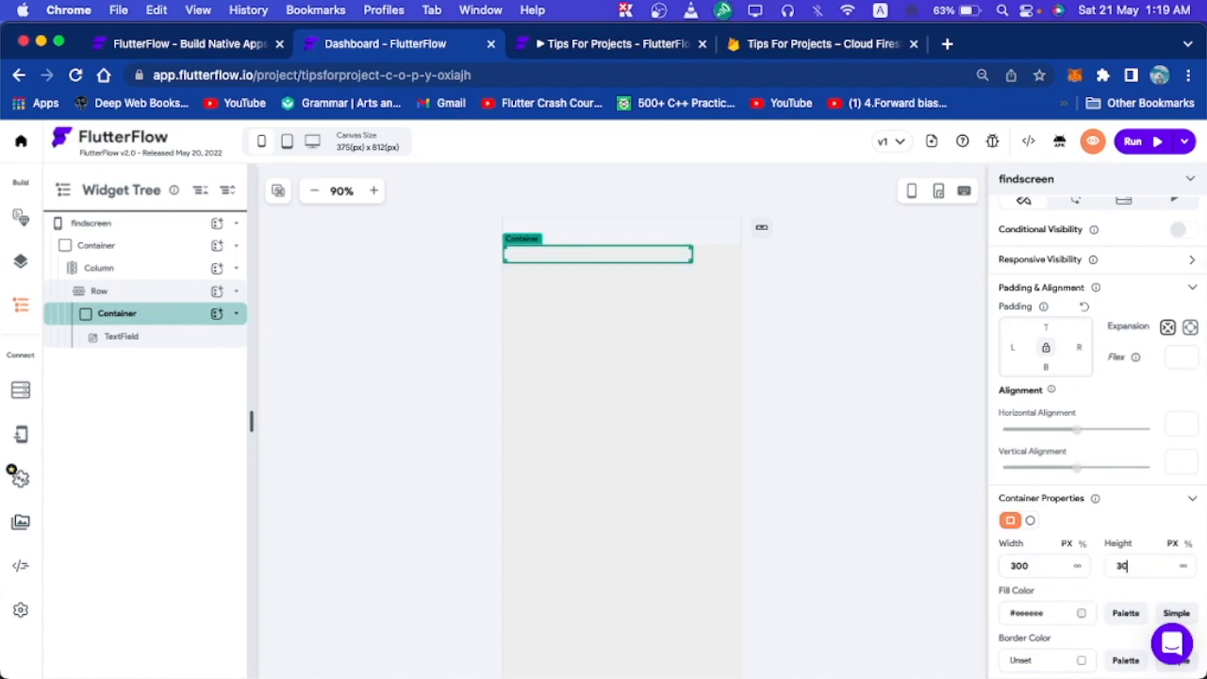
{"action": "key", "text": "BackSpace"}
{"action": "type", "text": "50"}
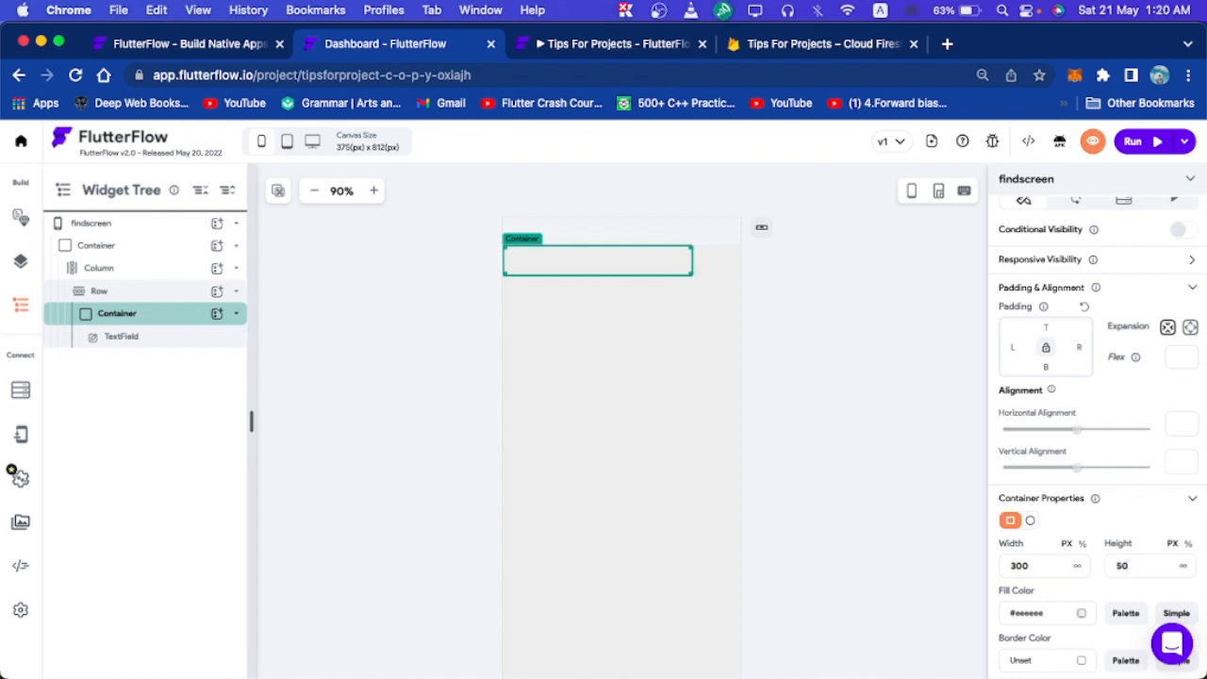
Center the Row's main axis and give the search Container a custom fill colour.
{"action": "left_click", "coordinate": [726, 259]}
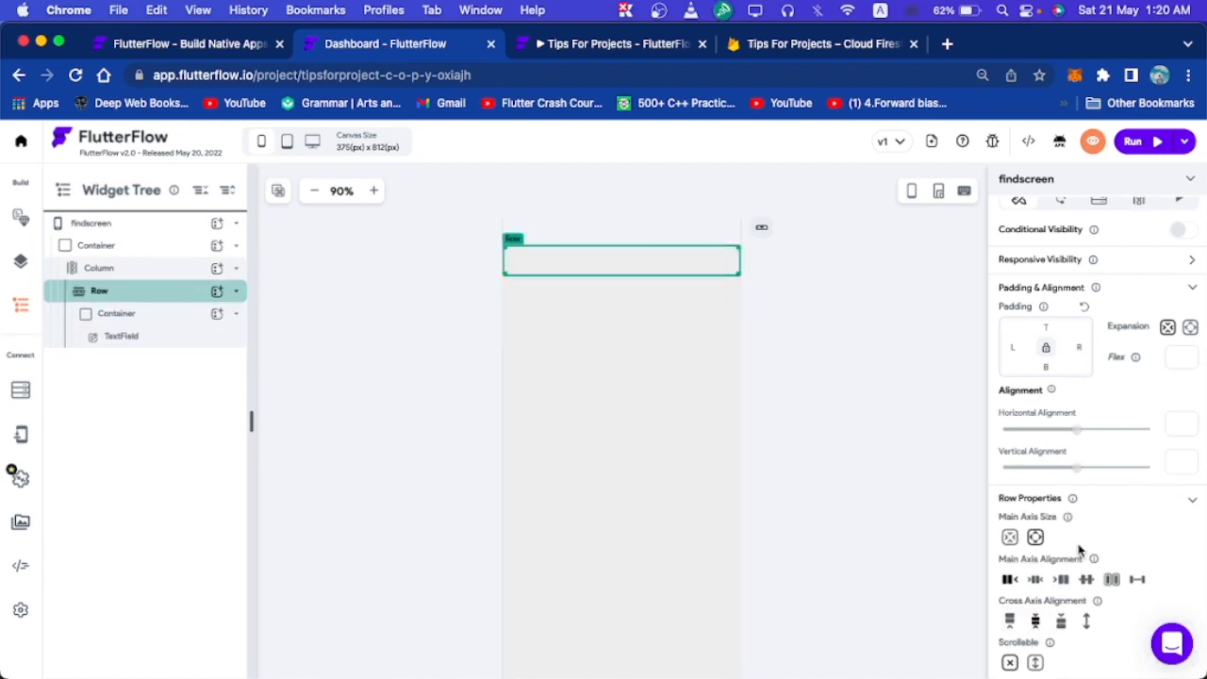
{"action": "left_click", "coordinate": [1035, 579]}
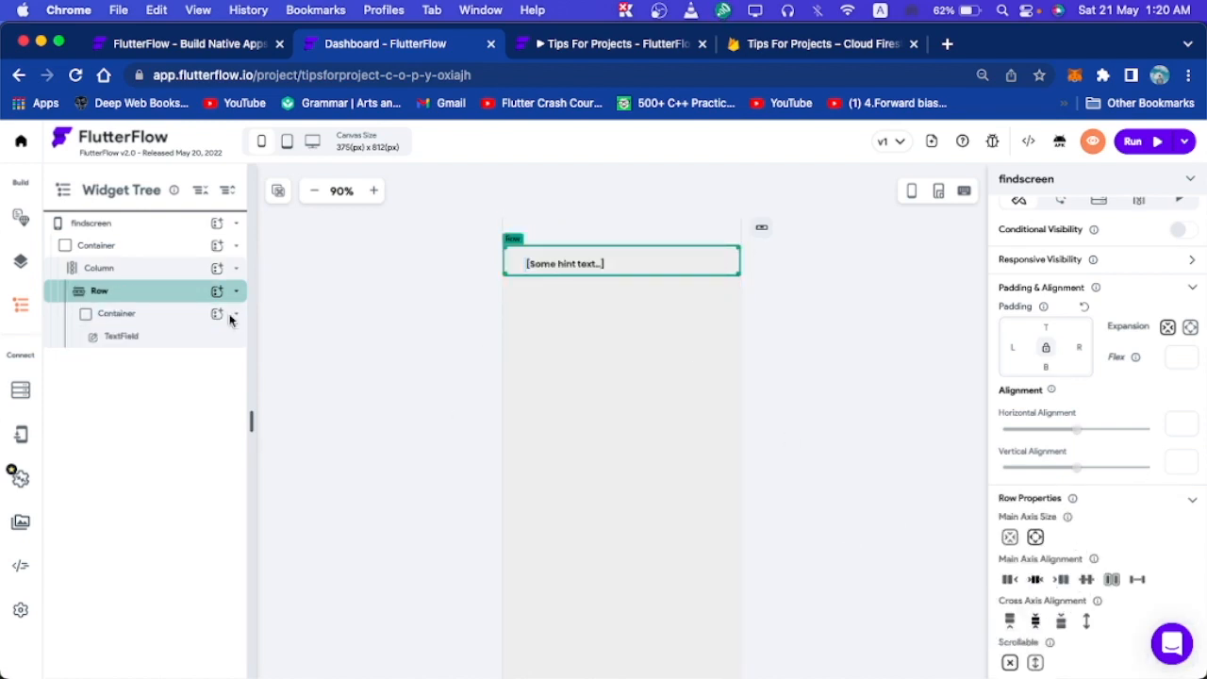
{"action": "left_click", "coordinate": [170, 324]}
{"action": "scroll", "coordinate": [1035, 585], "scroll_direction": "down", "scroll_amount": 1}
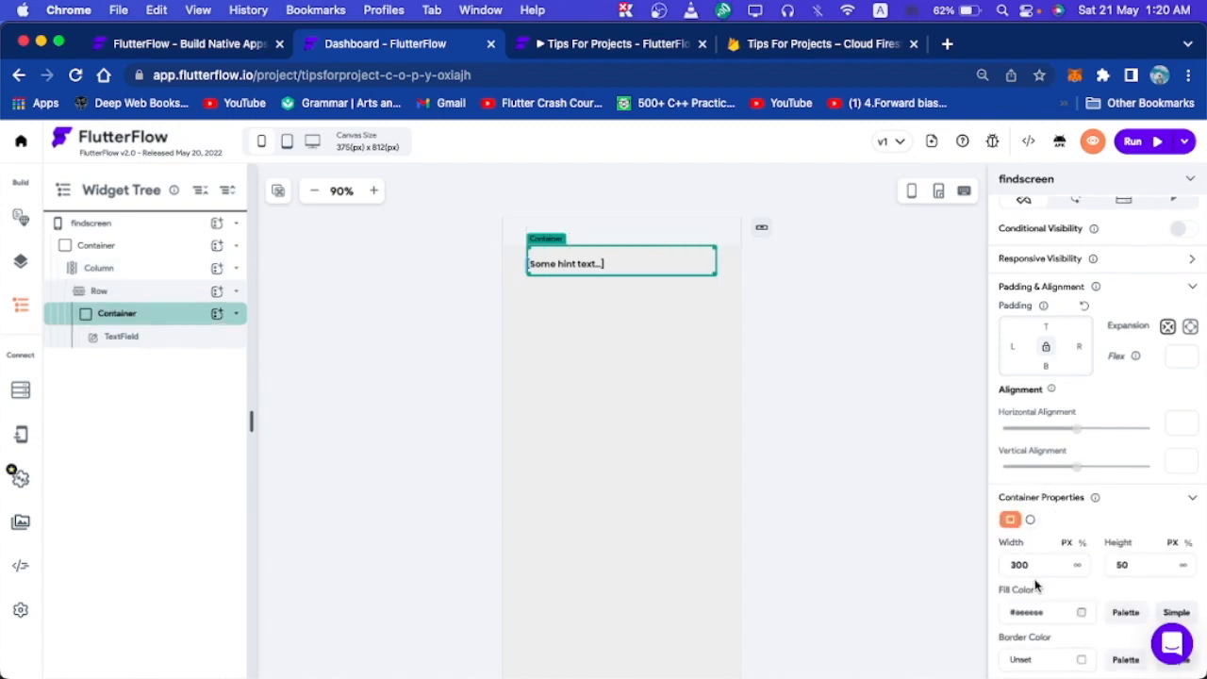
{"action": "left_click", "coordinate": [1079, 562]}
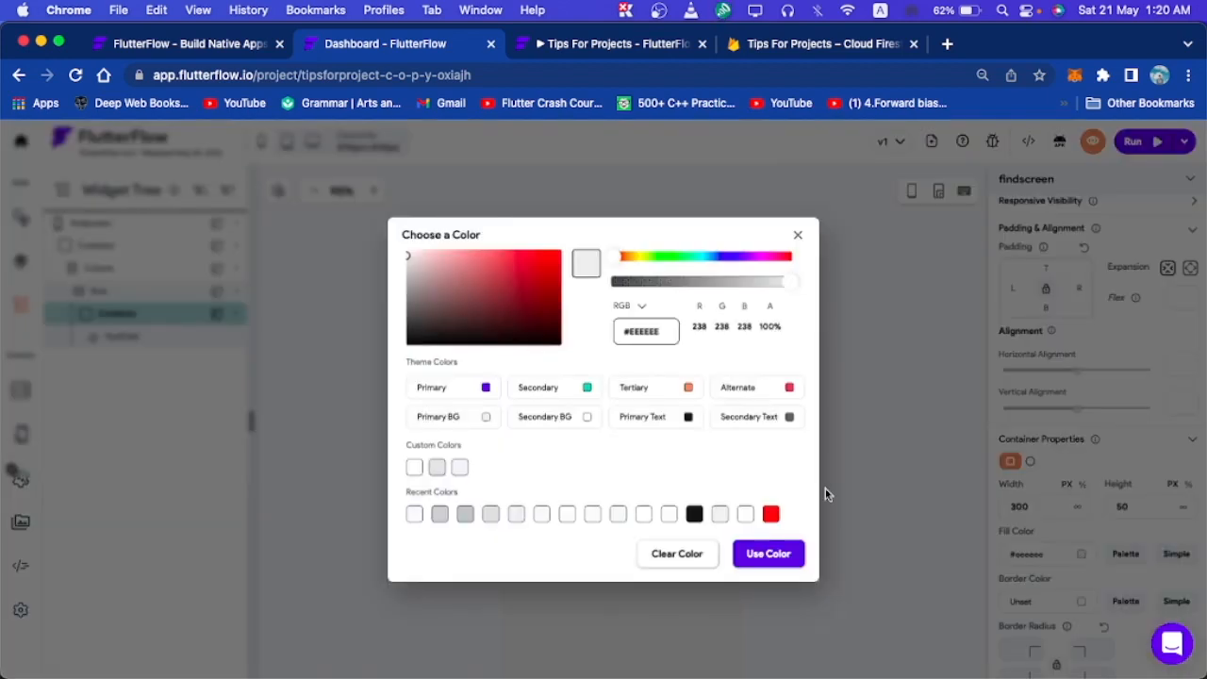
{"action": "left_click", "coordinate": [797, 558]}
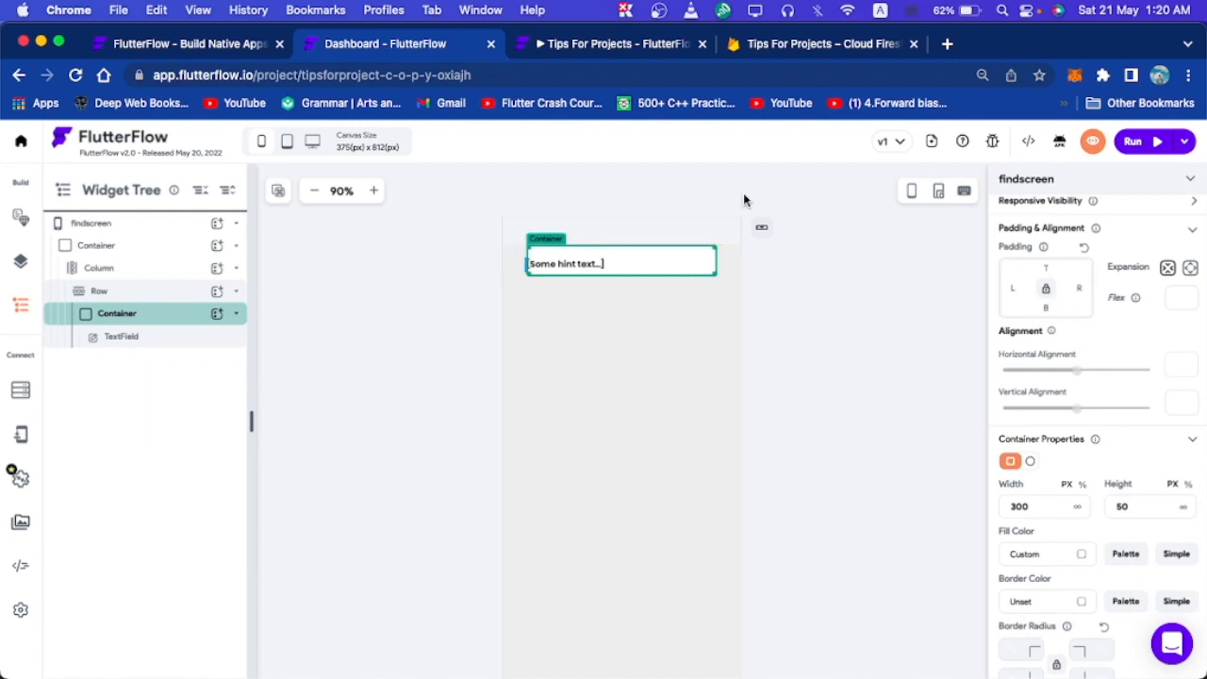
Set the search Container's border radius to 1 on every corner.
{"action": "left_click", "coordinate": [856, 270]}
{"action": "left_click", "coordinate": [630, 269]}
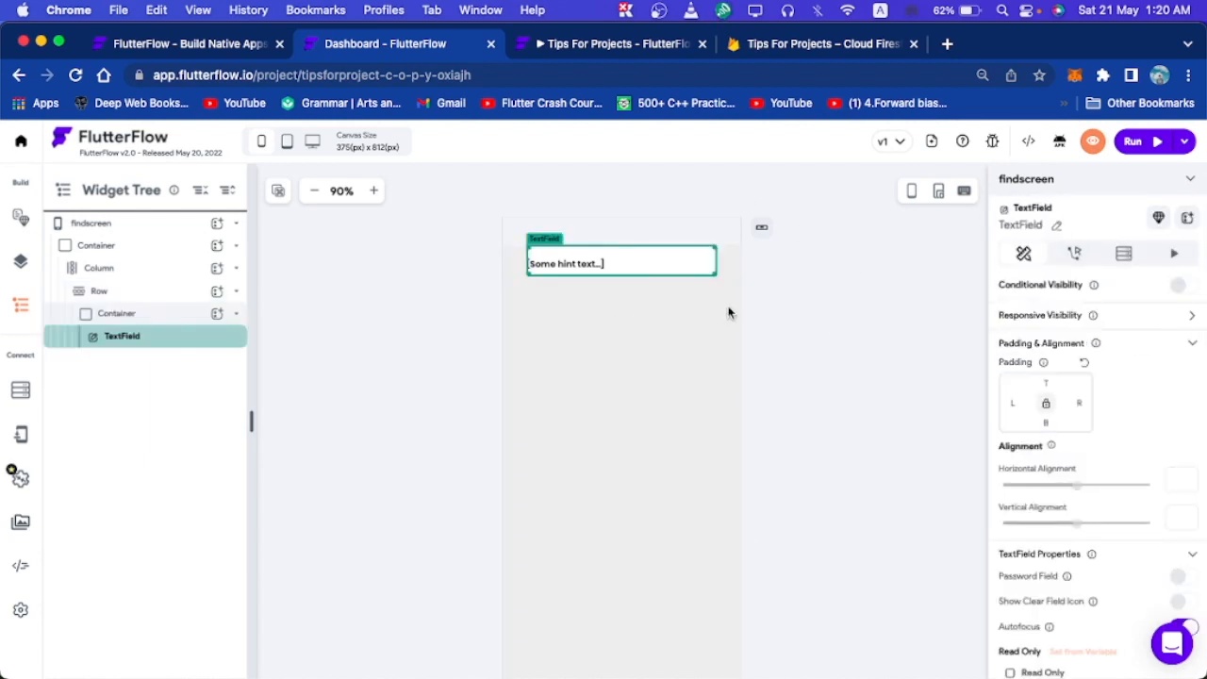
{"action": "scroll", "coordinate": [1120, 570], "scroll_direction": "down", "scroll_amount": 5}
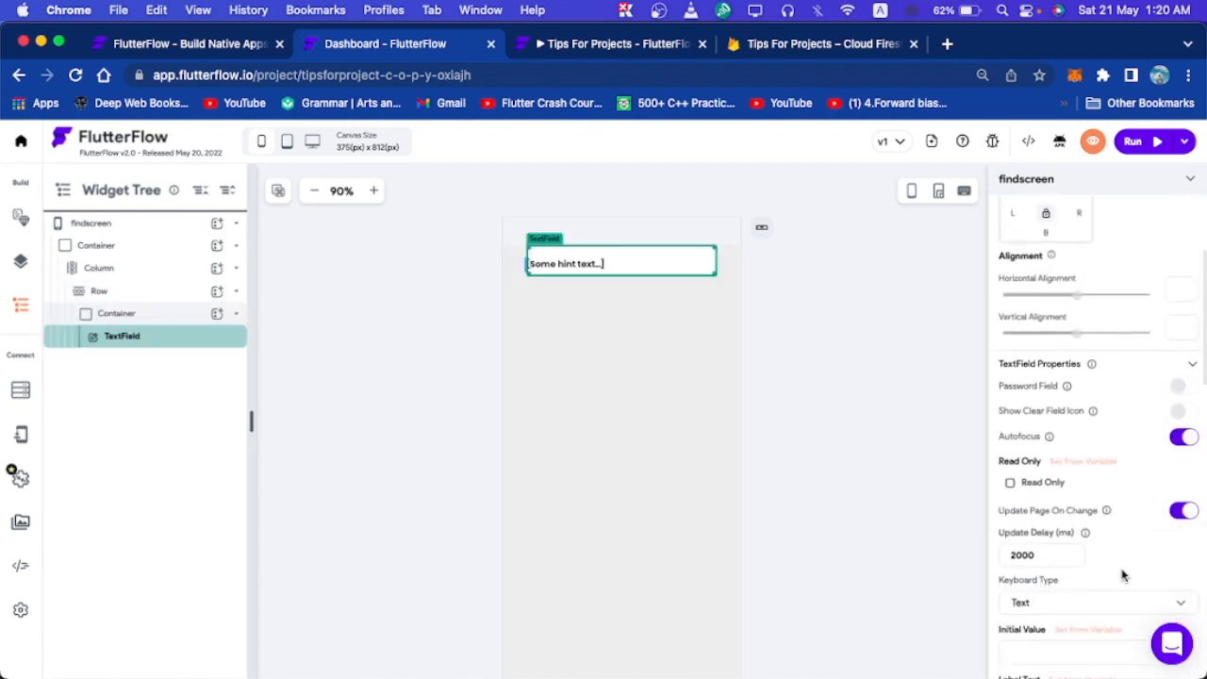
{"action": "left_click", "coordinate": [170, 317]}
{"action": "scroll", "coordinate": [1096, 447], "scroll_direction": "down", "scroll_amount": 6}
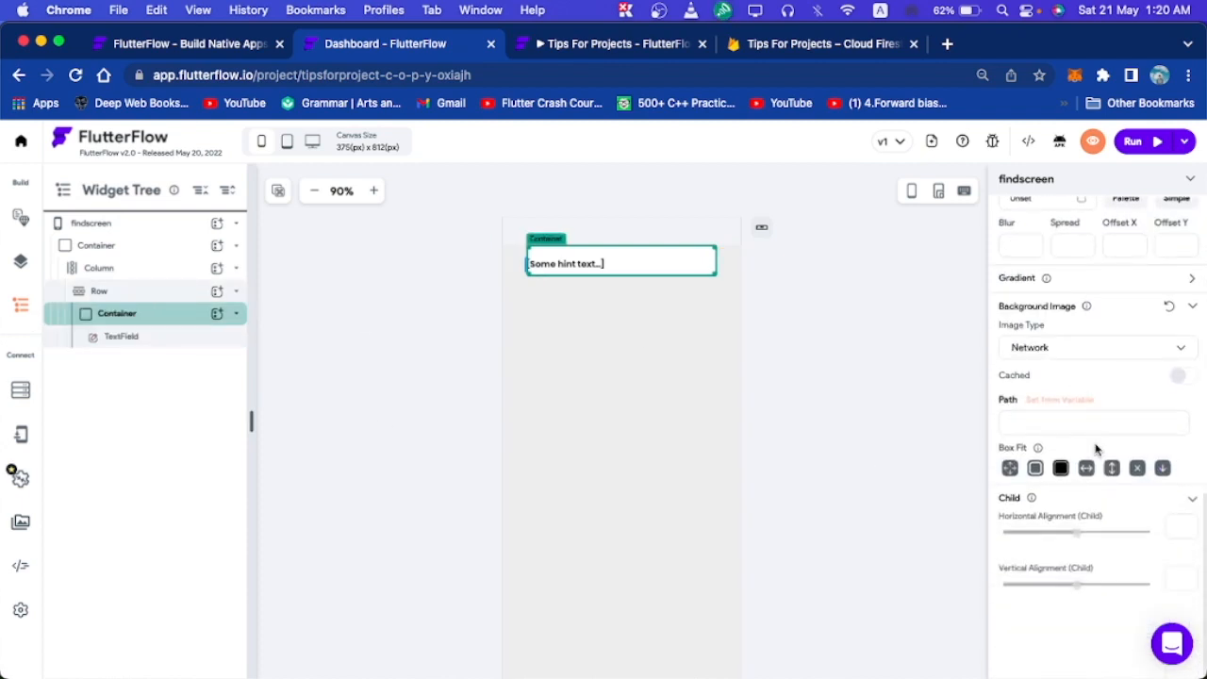
{"action": "scroll", "coordinate": [1079, 355], "scroll_direction": "up", "scroll_amount": 5}
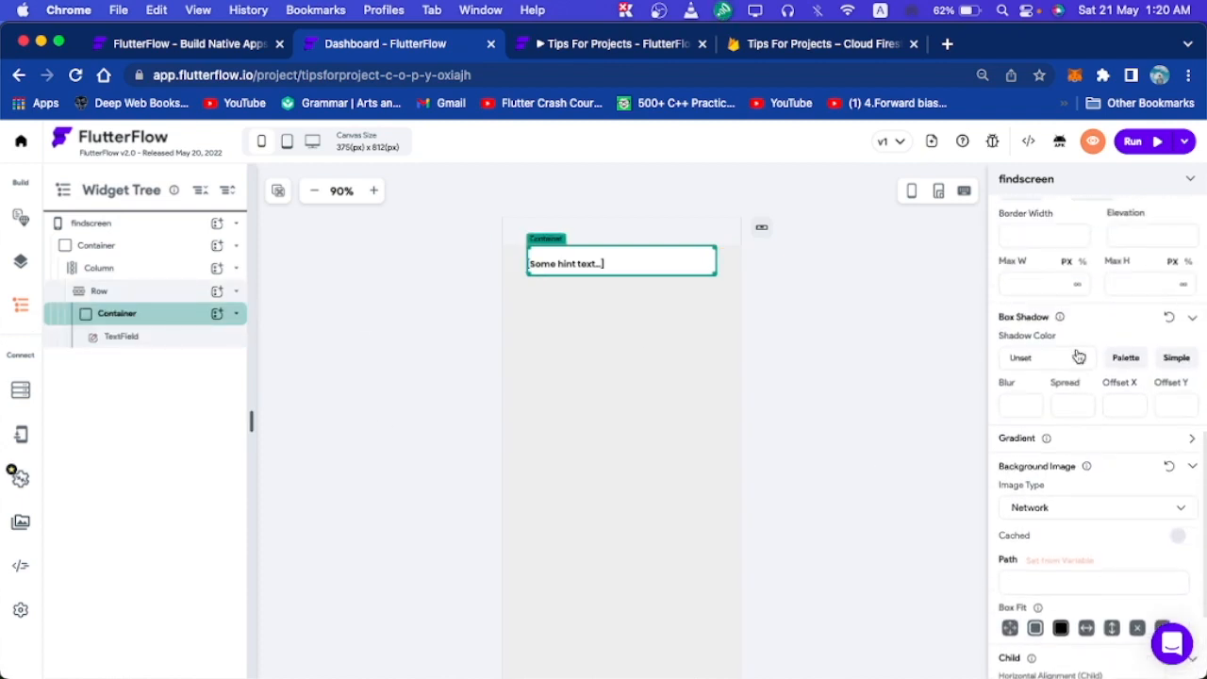
{"action": "scroll", "coordinate": [1079, 355], "scroll_direction": "up", "scroll_amount": 2}
{"action": "left_click", "coordinate": [1022, 423]}
{"action": "left_click", "coordinate": [1056, 435]}
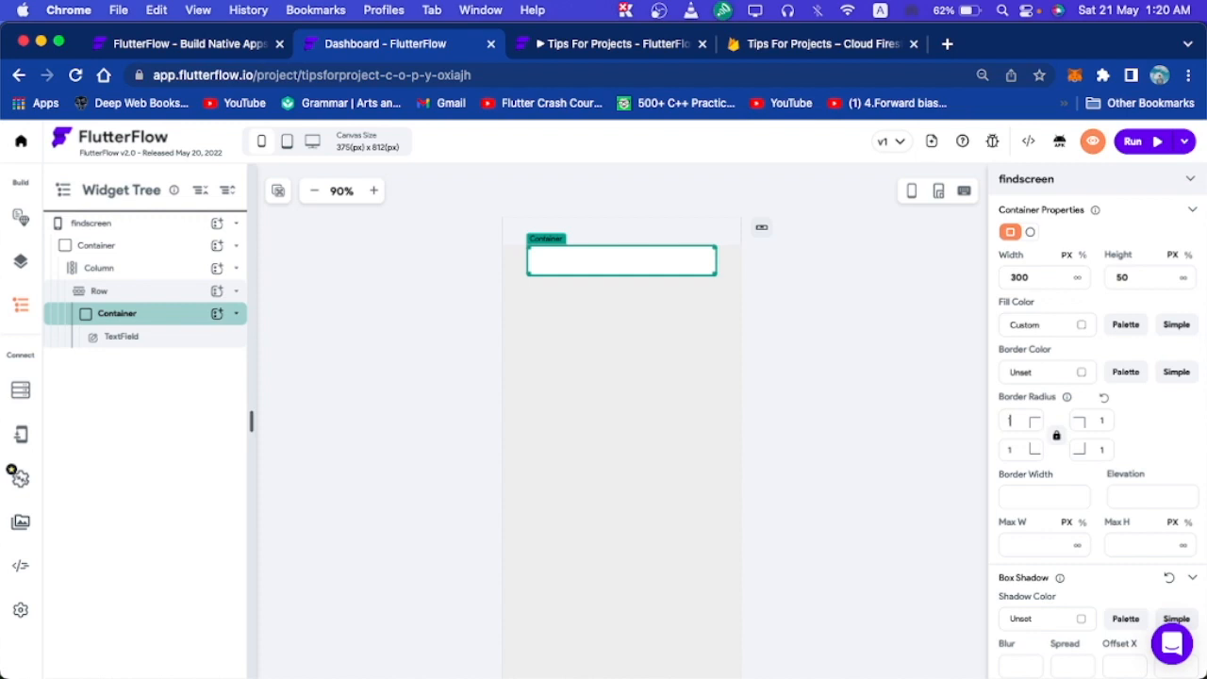
{"action": "left_click", "coordinate": [814, 307]}
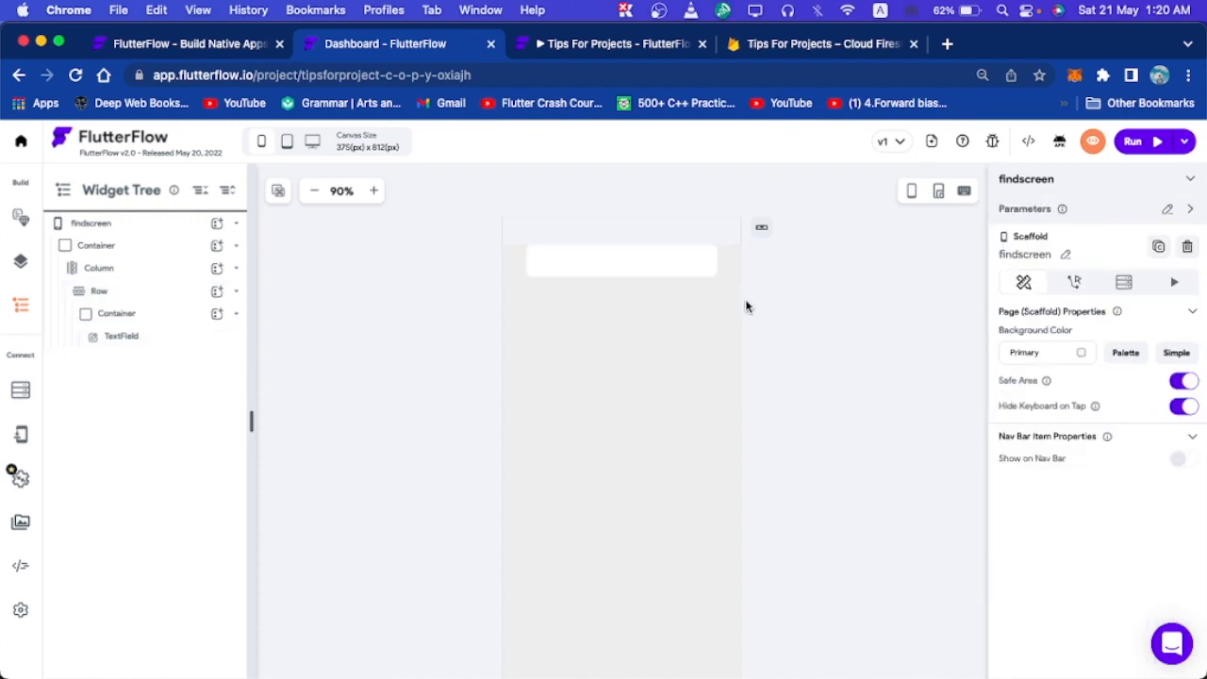
{"action": "left_click", "coordinate": [684, 336]}
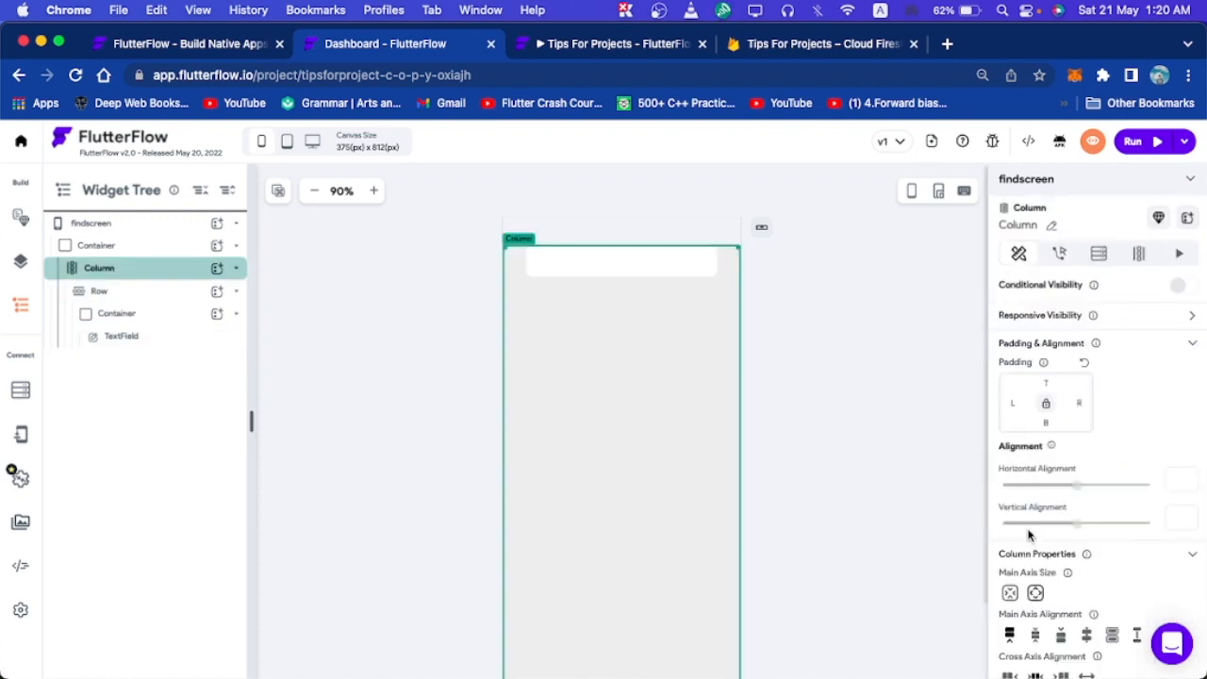
{"action": "left_click", "coordinate": [611, 272]}
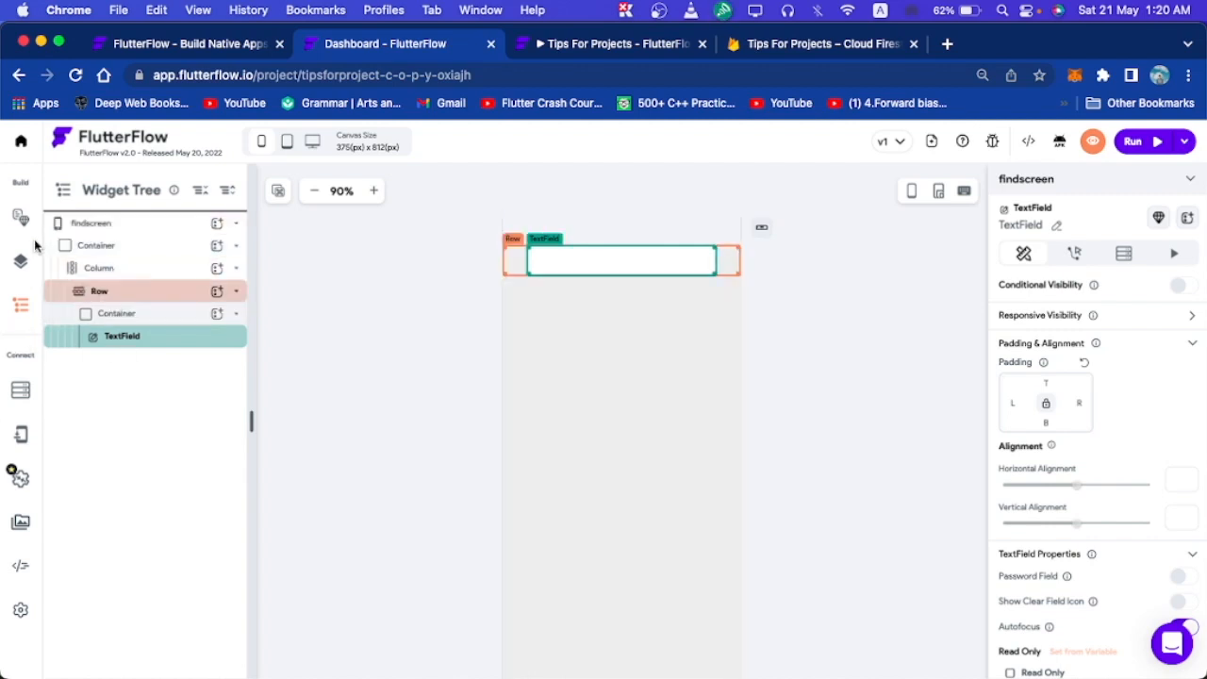
{"action": "left_click", "coordinate": [23, 266]}
Add an IconButton beside the search TextField in the Row.
{"action": "left_click", "coordinate": [150, 192]}
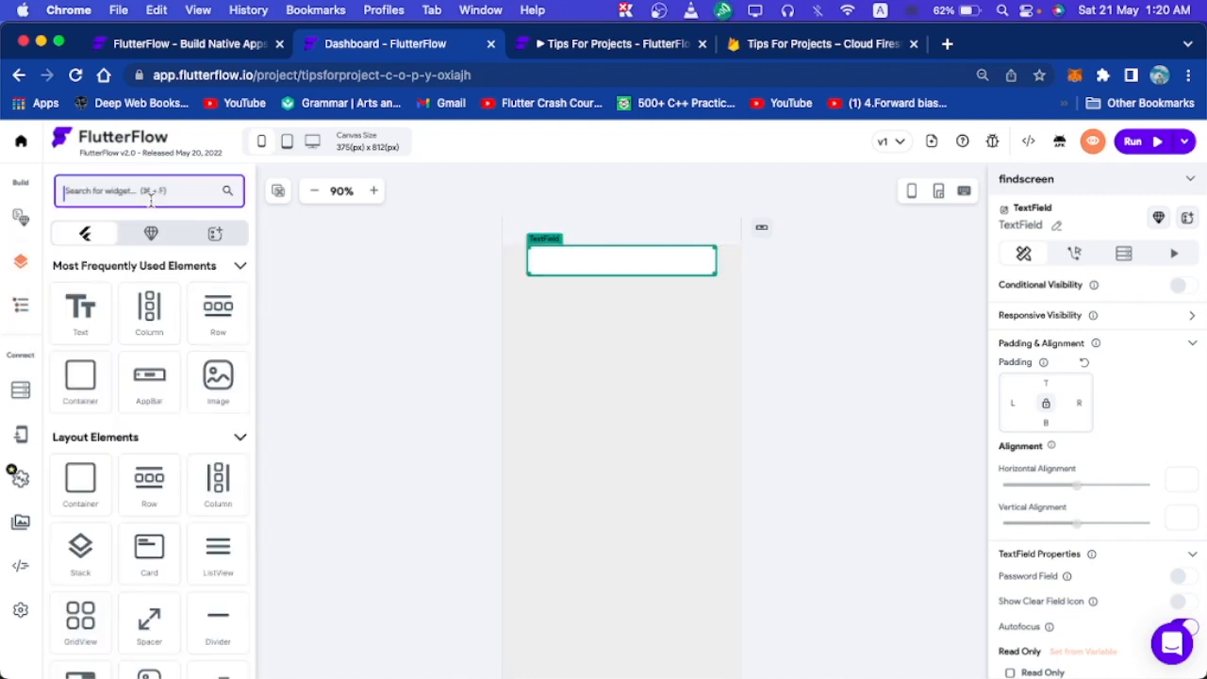
{"action": "type", "text": "icon"}
{"action": "left_click_drag", "start_coordinate": [149, 340], "coordinate": [722, 261]}
{"action": "left_click", "coordinate": [798, 300]}
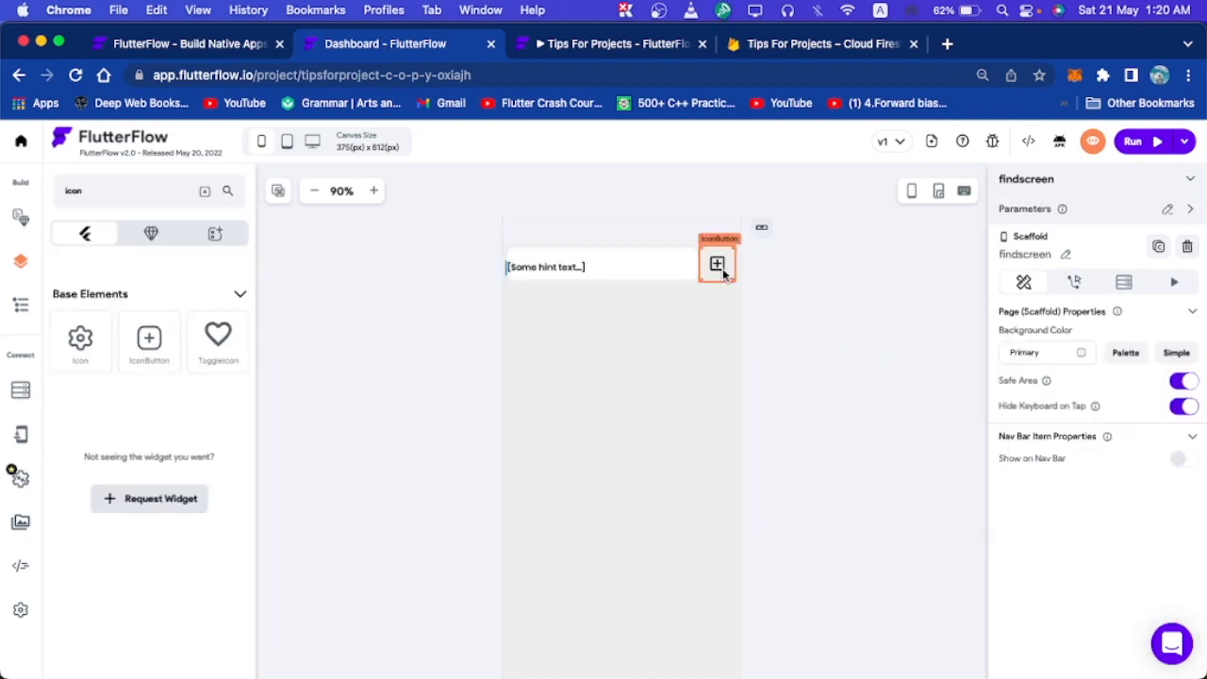
{"action": "left_click", "coordinate": [717, 264]}
{"action": "scroll", "coordinate": [1053, 576], "scroll_direction": "down", "scroll_amount": 3}
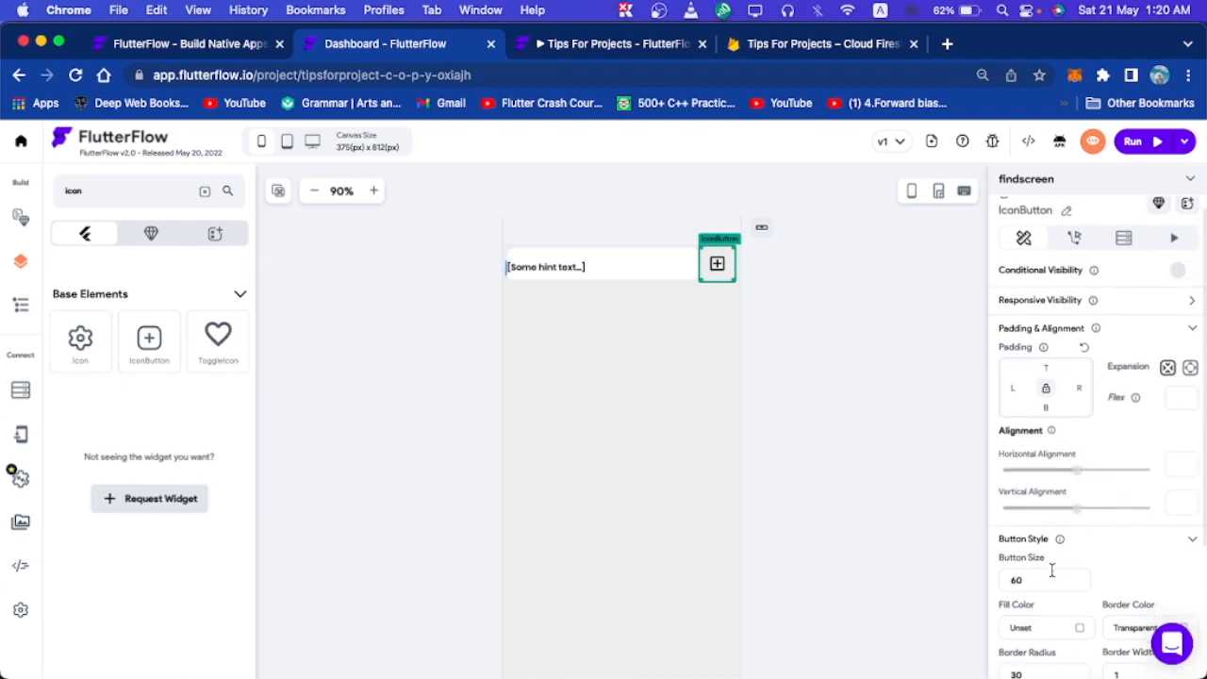
{"action": "scroll", "coordinate": [1114, 480], "scroll_direction": "down", "scroll_amount": 2}
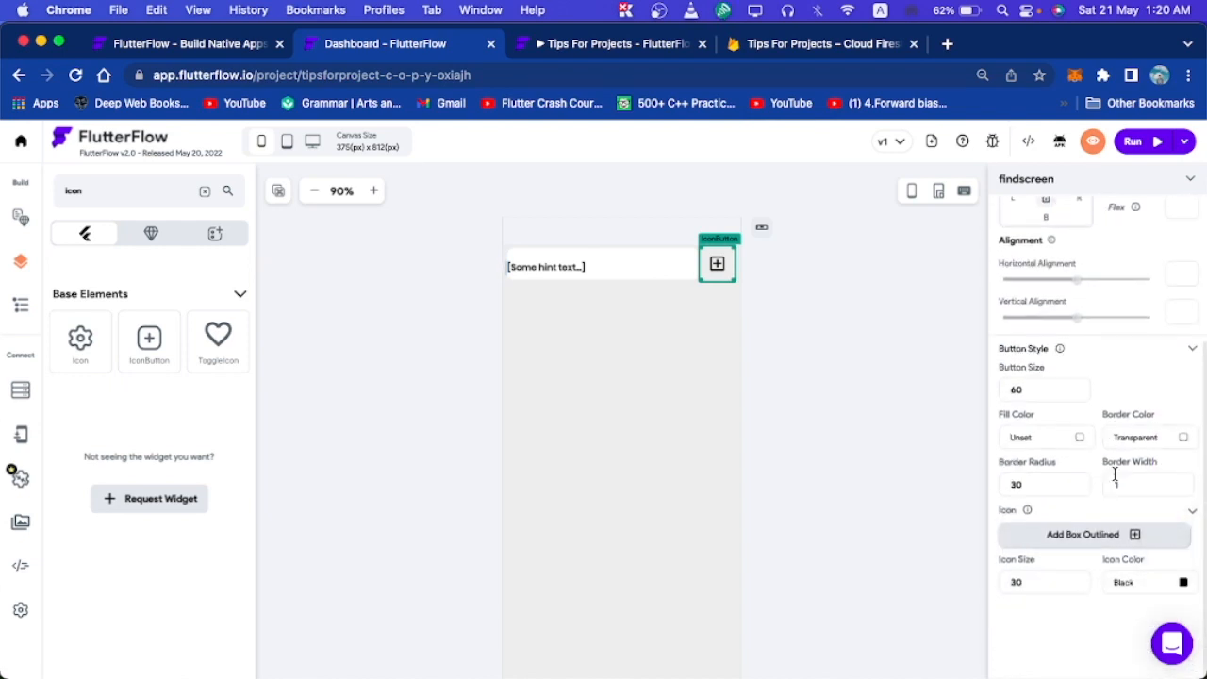
Change the IconButton's icon to the search magnifying glass.
{"action": "left_click", "coordinate": [1092, 534]}
{"action": "left_click", "coordinate": [476, 255]}
{"action": "type", "text": "searc"}
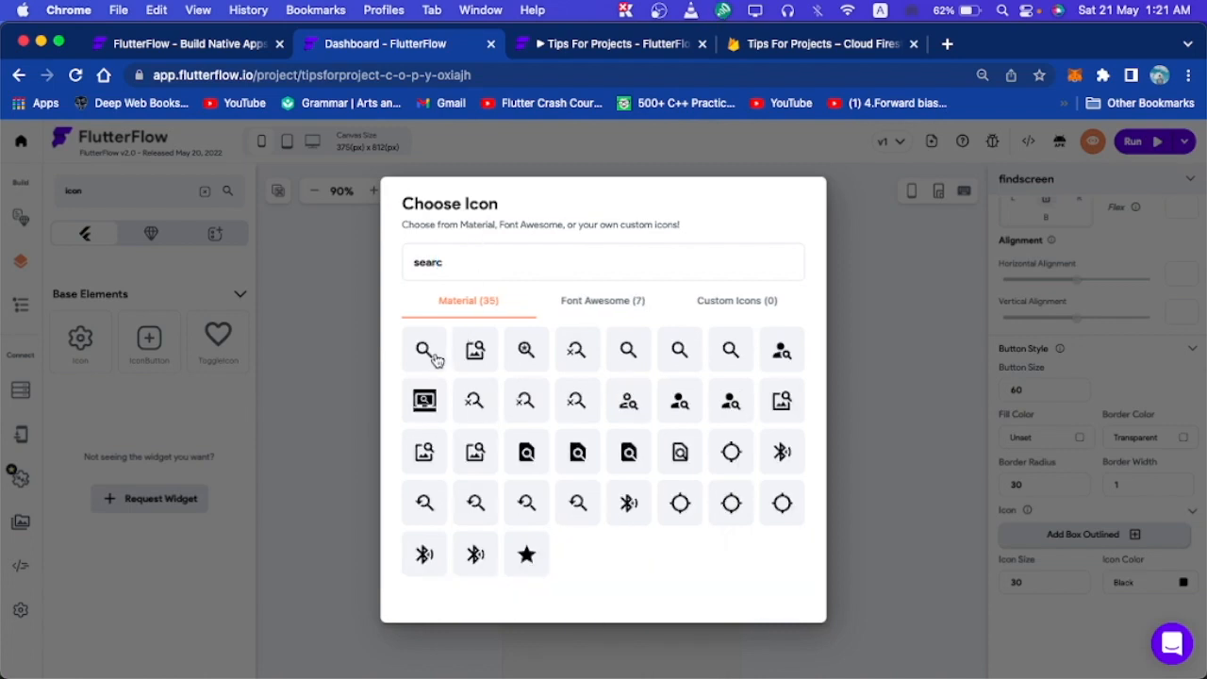
{"action": "left_click", "coordinate": [431, 352]}
{"action": "left_click", "coordinate": [814, 373]}
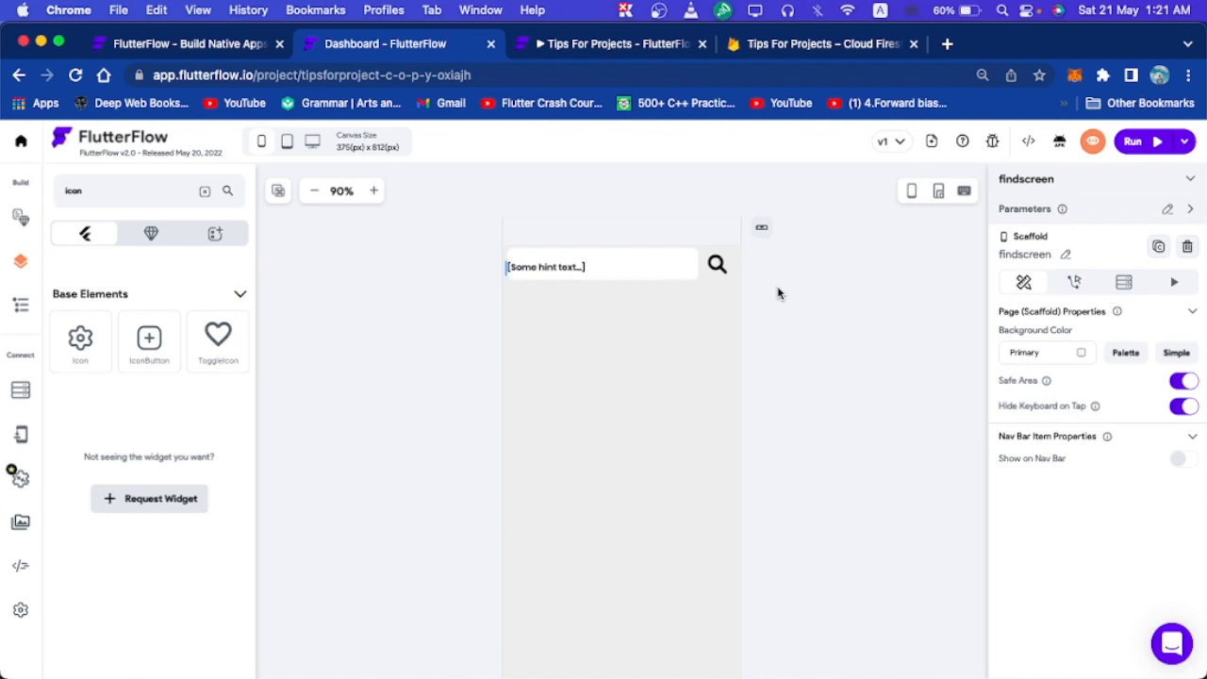
Select the search IconButton and bring up its Actions settings.
{"action": "left_click", "coordinate": [583, 266]}
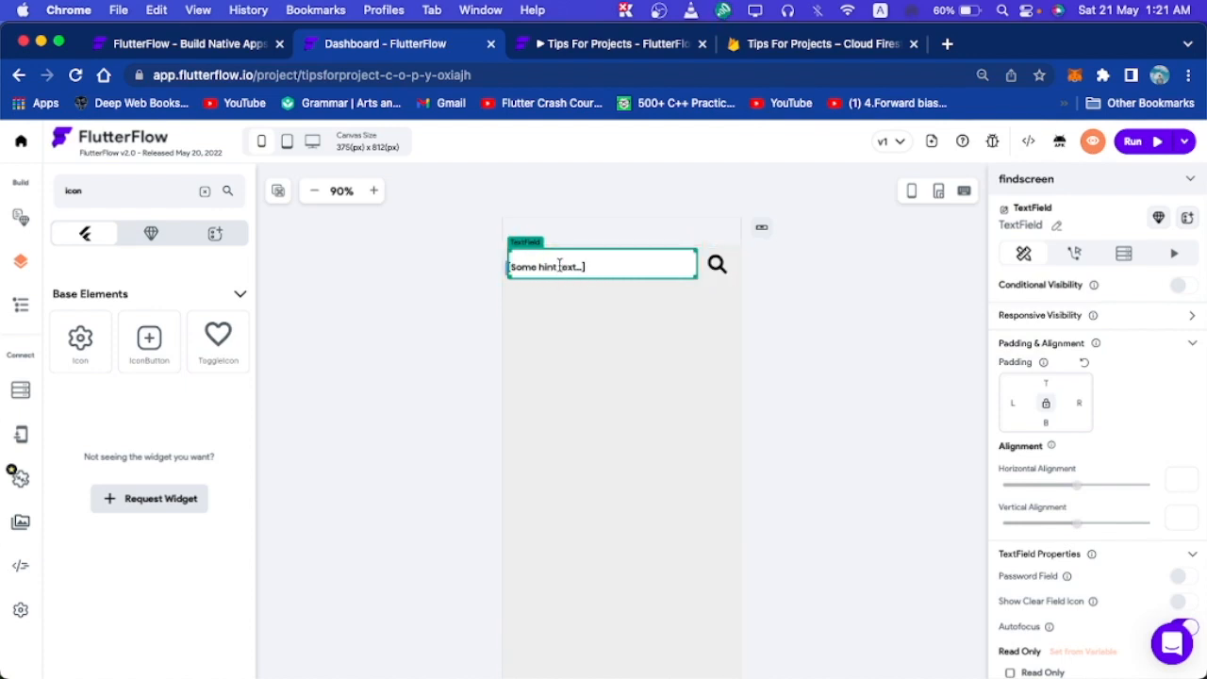
{"action": "left_click", "coordinate": [649, 443]}
{"action": "left_click", "coordinate": [641, 267]}
{"action": "left_click", "coordinate": [720, 267]}
{"action": "scroll", "coordinate": [1131, 613], "scroll_direction": "down", "scroll_amount": 1}
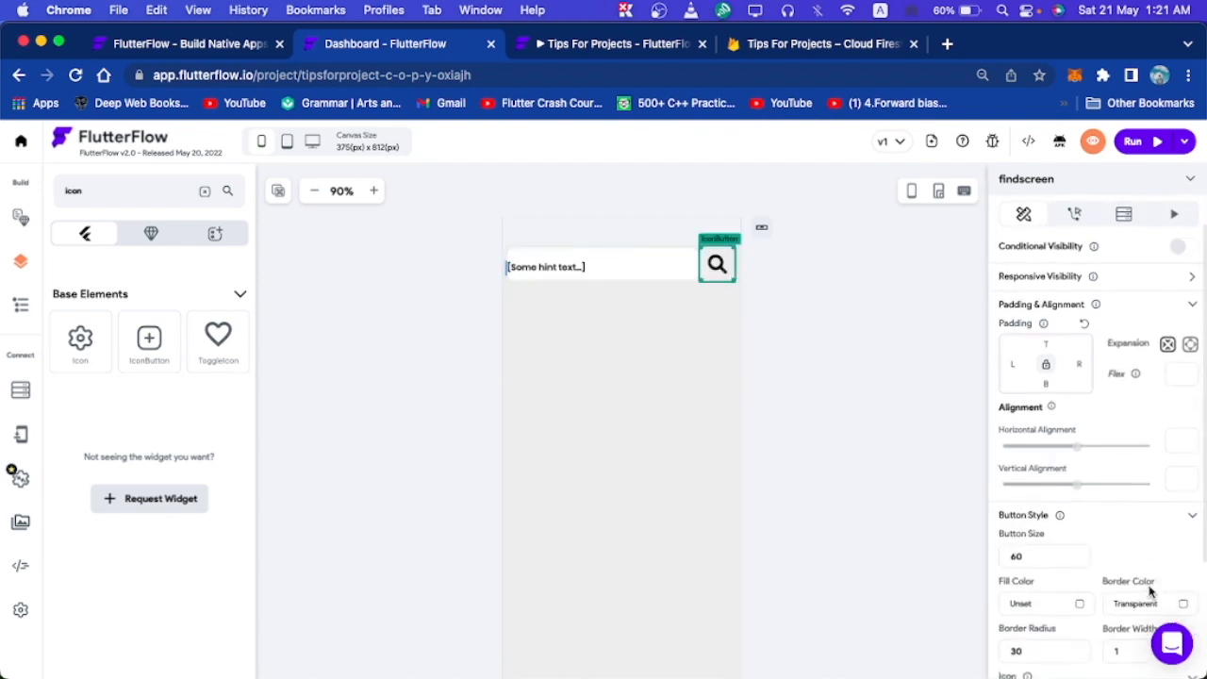
{"action": "scroll", "coordinate": [1089, 283], "scroll_direction": "up", "scroll_amount": 1}
{"action": "left_click", "coordinate": [1076, 253]}
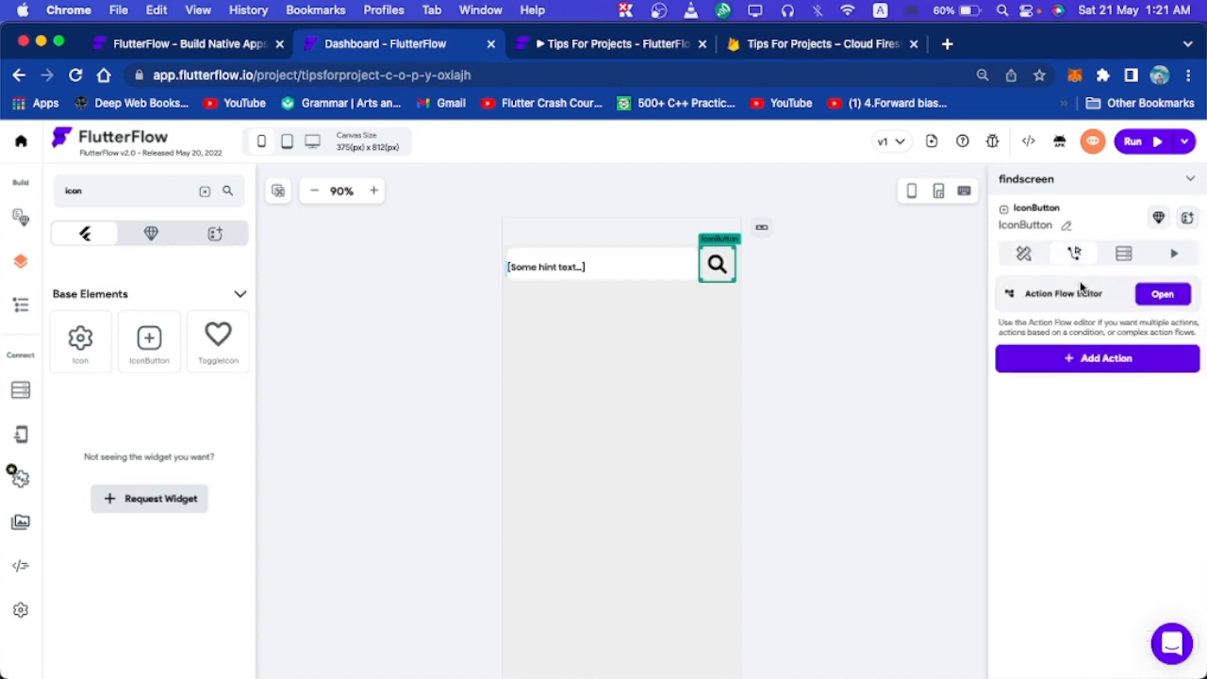
Add a Simple Search action to the button's On Tap.
{"action": "left_click", "coordinate": [1120, 358]}
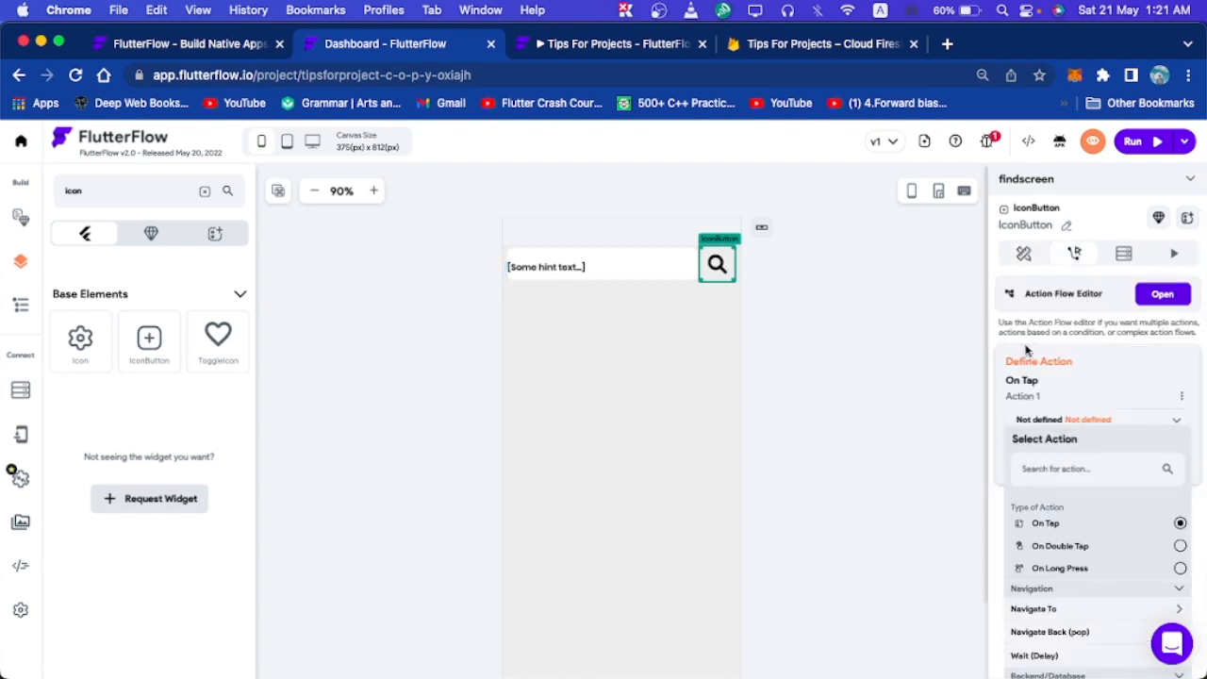
{"action": "left_click", "coordinate": [1051, 479]}
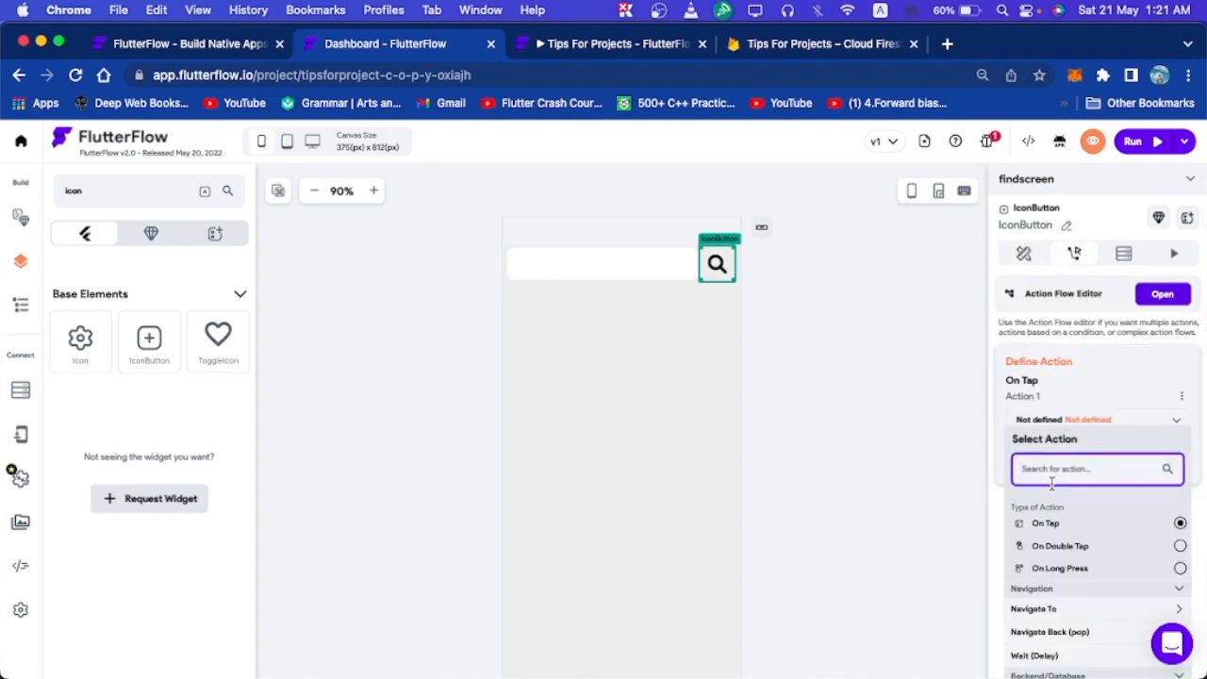
{"action": "type", "text": "sinmc"}
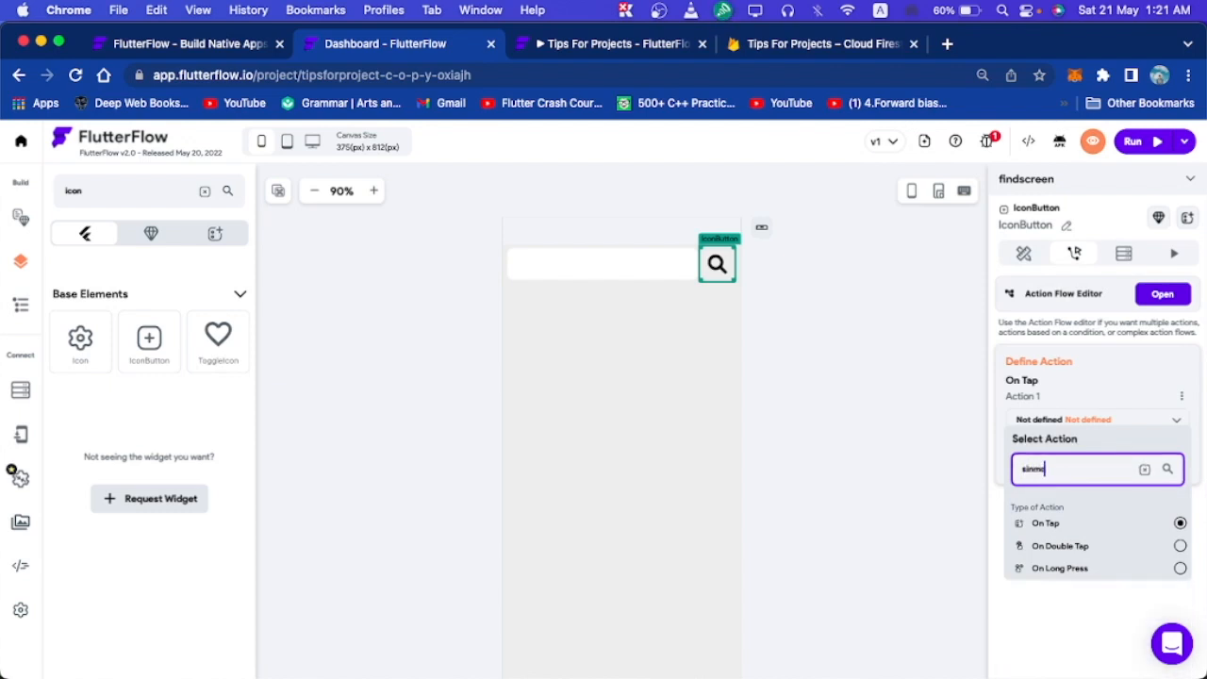
{"action": "key", "text": "BackSpace"}
{"action": "key", "text": "BackSpace"}
{"action": "key", "text": "BackSpace"}
{"action": "key", "text": "BackSpace"}
{"action": "key", "text": "BackSpace"}
{"action": "type", "text": "simpl"}
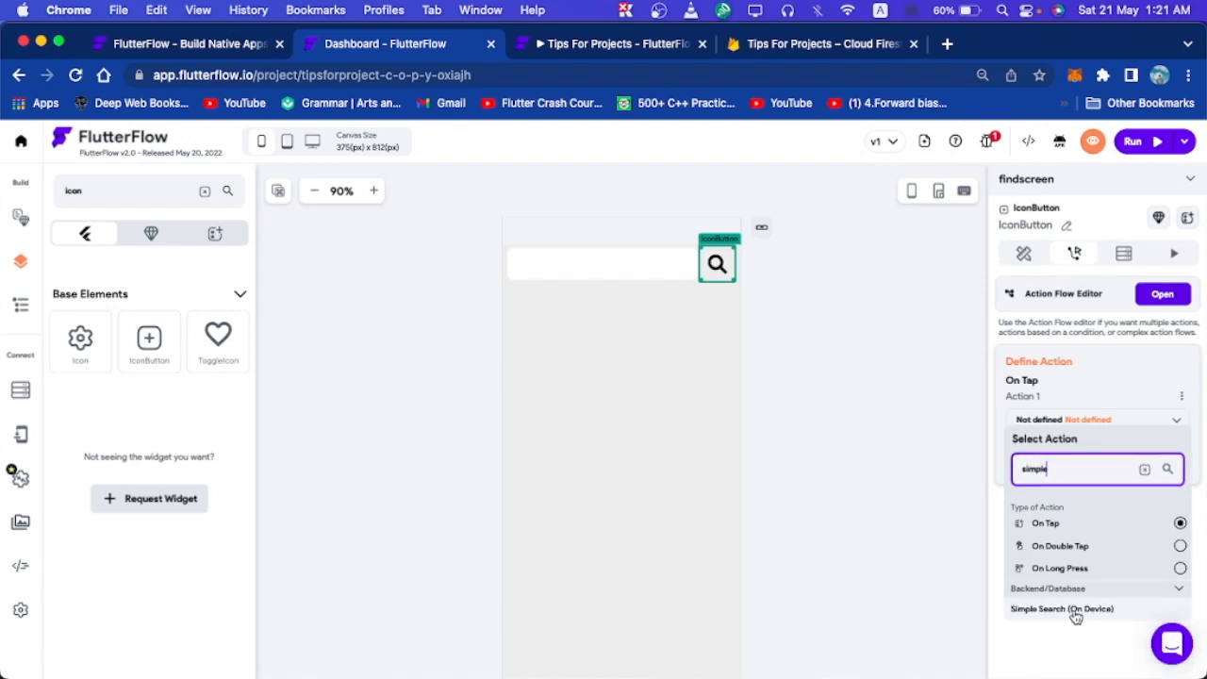
{"action": "left_click", "coordinate": [1075, 611]}
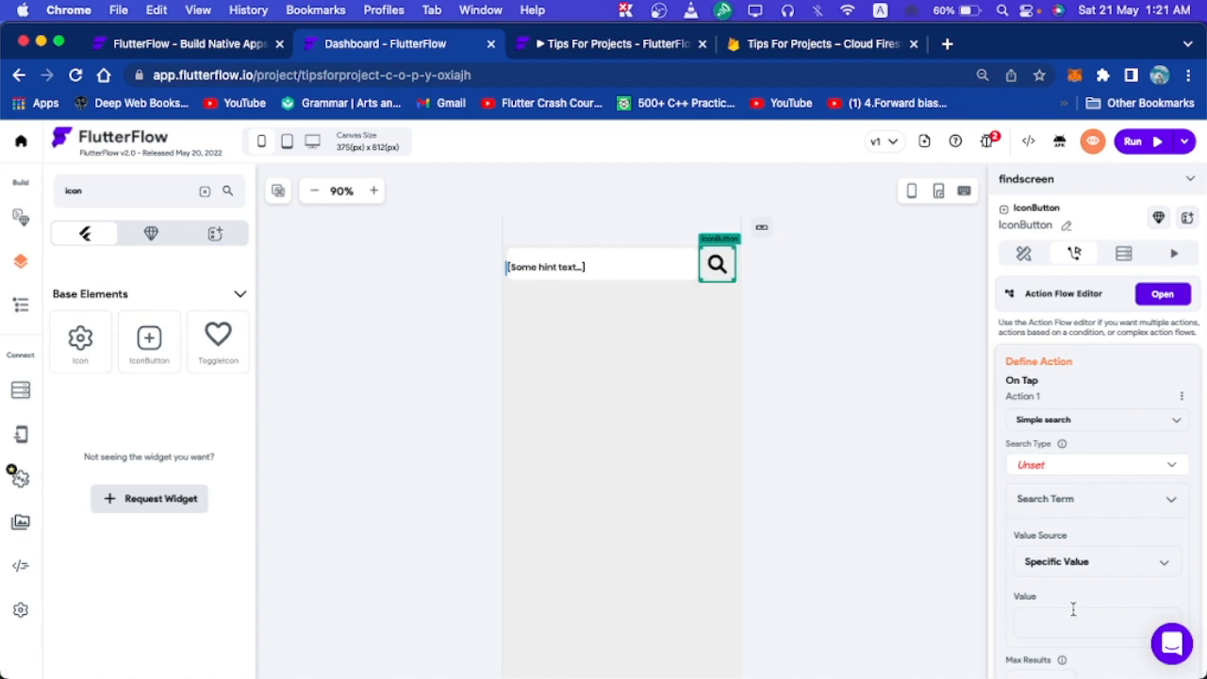
Set the search to the Firestore profiles collection, searching the name field.
{"action": "scroll", "coordinate": [1071, 510], "scroll_direction": "down", "scroll_amount": 1}
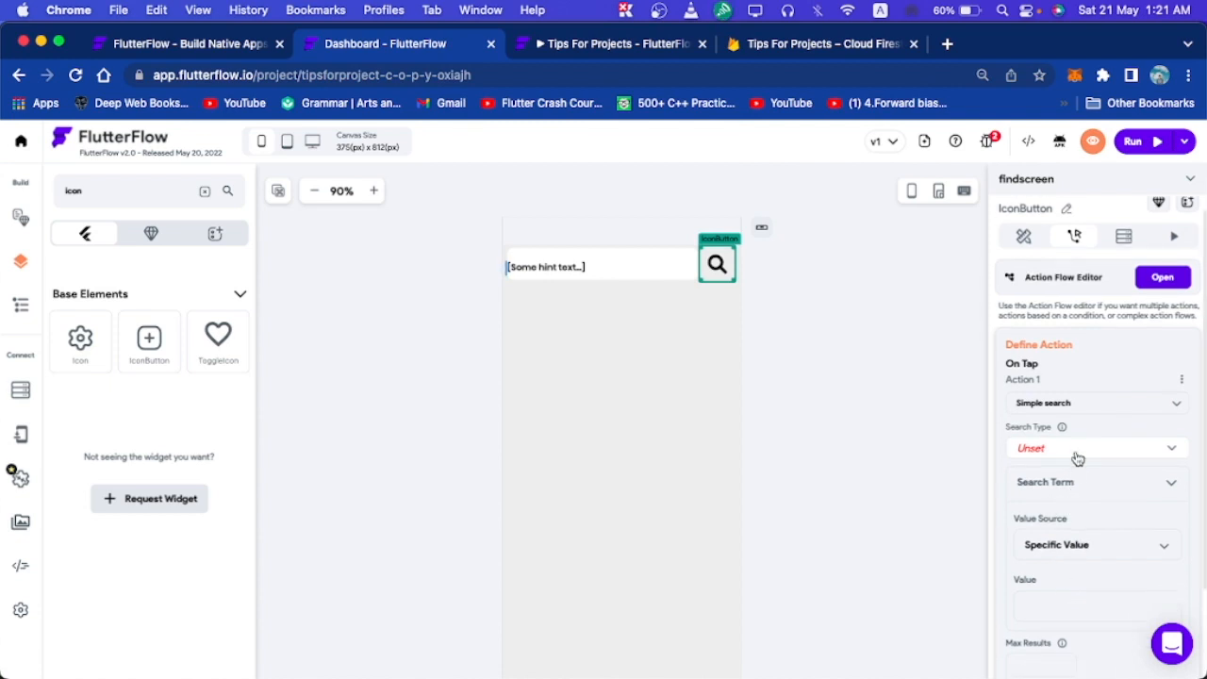
{"action": "left_click", "coordinate": [1079, 455]}
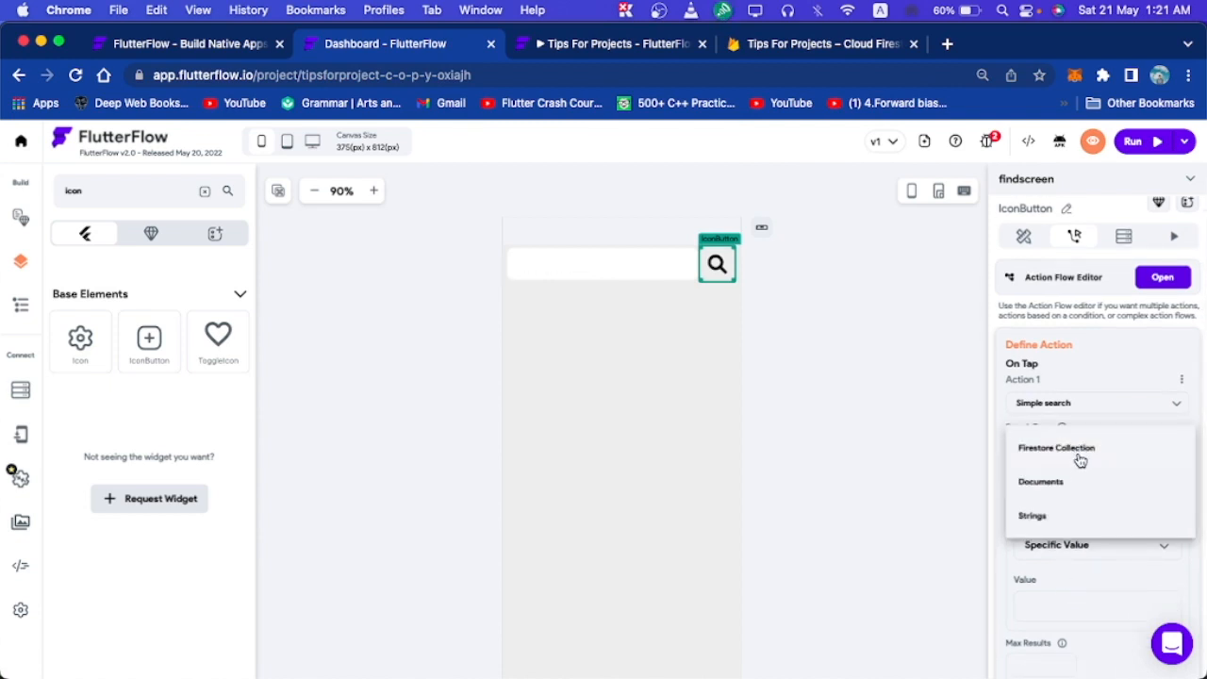
{"action": "left_click", "coordinate": [1080, 455]}
{"action": "scroll", "coordinate": [1056, 481], "scroll_direction": "down", "scroll_amount": 2}
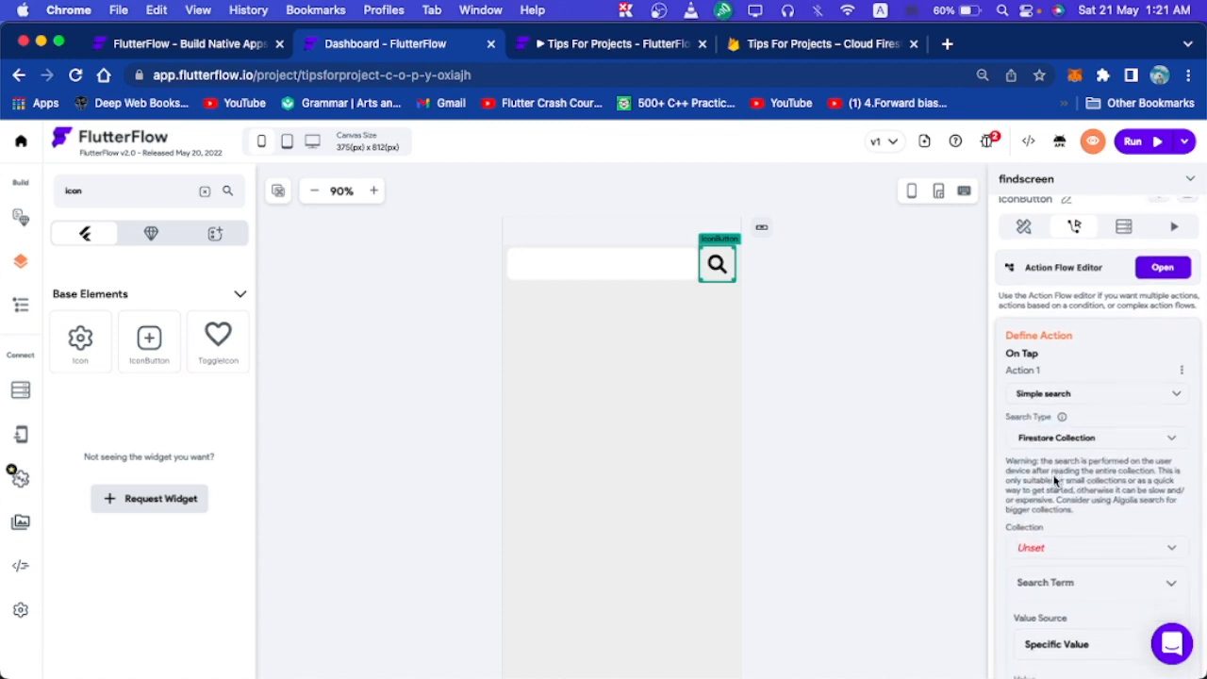
{"action": "scroll", "coordinate": [1056, 481], "scroll_direction": "down", "scroll_amount": 4}
{"action": "left_click", "coordinate": [1049, 445]}
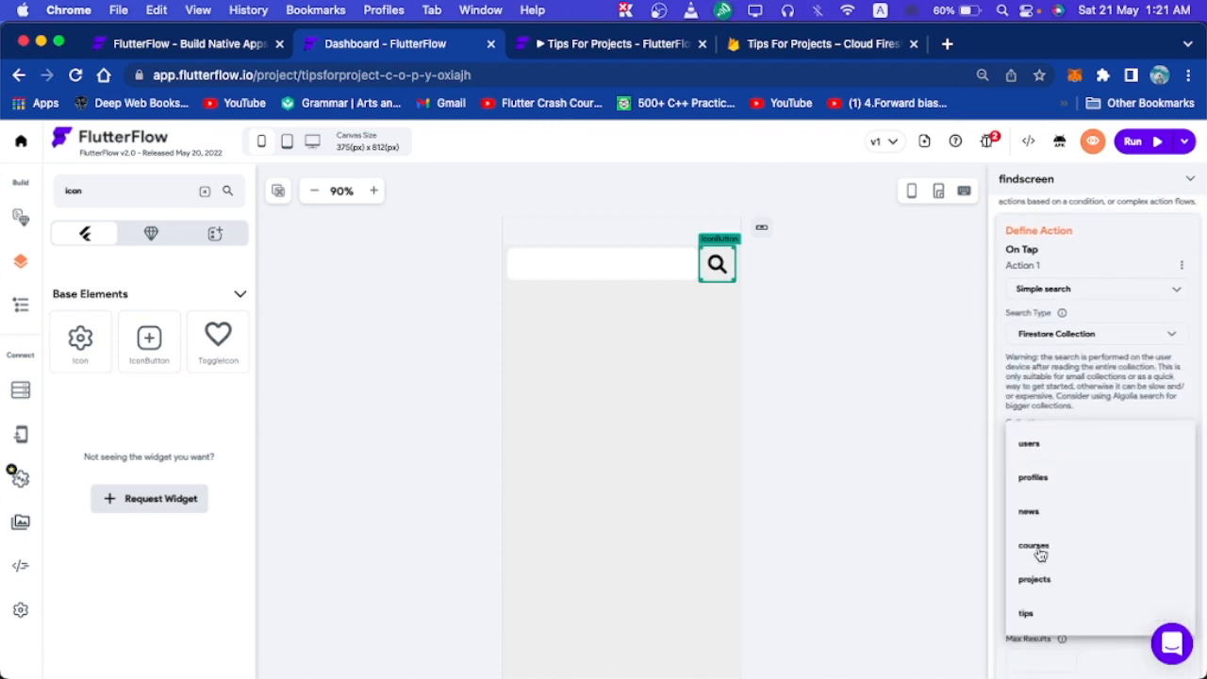
{"action": "left_click", "coordinate": [1043, 481]}
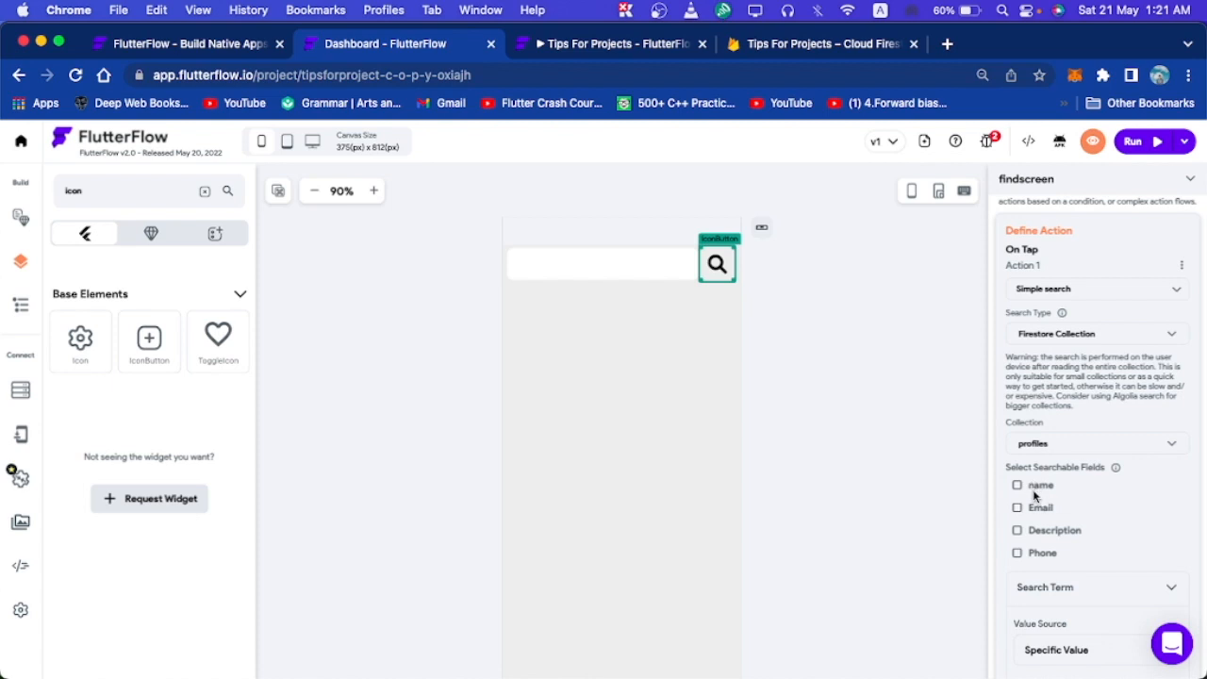
{"action": "left_click", "coordinate": [1039, 488]}
{"action": "scroll", "coordinate": [1105, 505], "scroll_direction": "down", "scroll_amount": 2}
Take the search term from Widget State > TextField.
{"action": "left_click", "coordinate": [1109, 510]}
{"action": "left_click", "coordinate": [1109, 510]}
{"action": "scroll", "coordinate": [1135, 498], "scroll_direction": "down", "scroll_amount": 2}
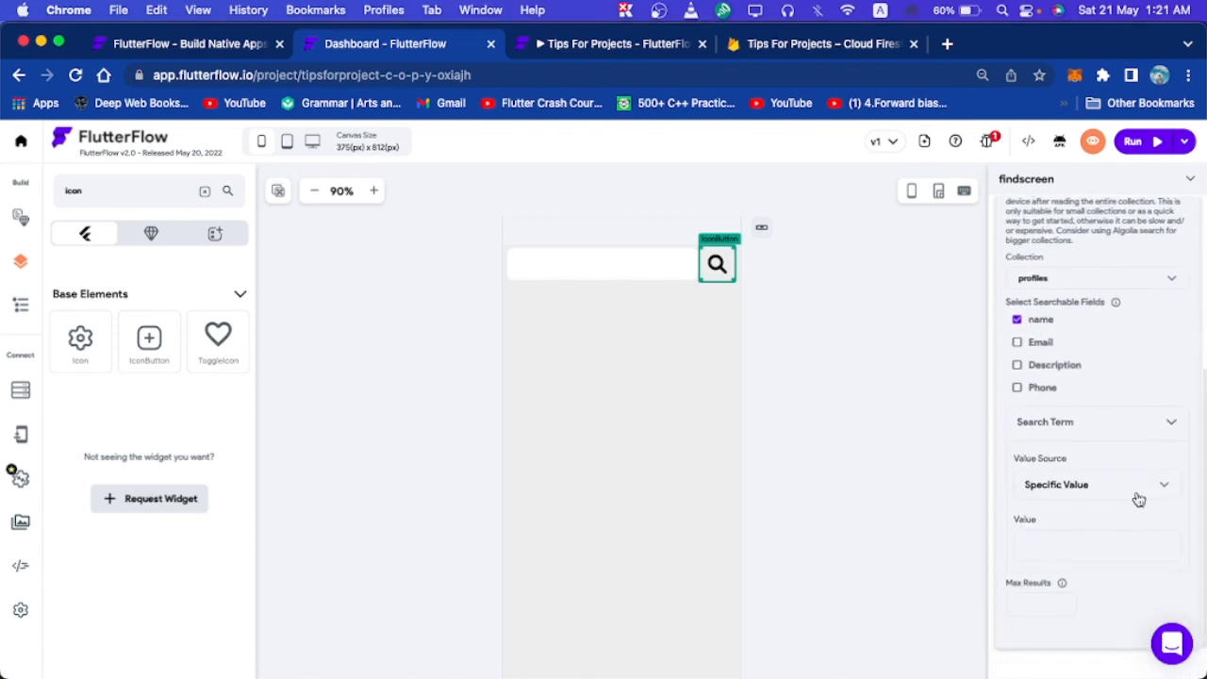
{"action": "left_click", "coordinate": [1110, 486]}
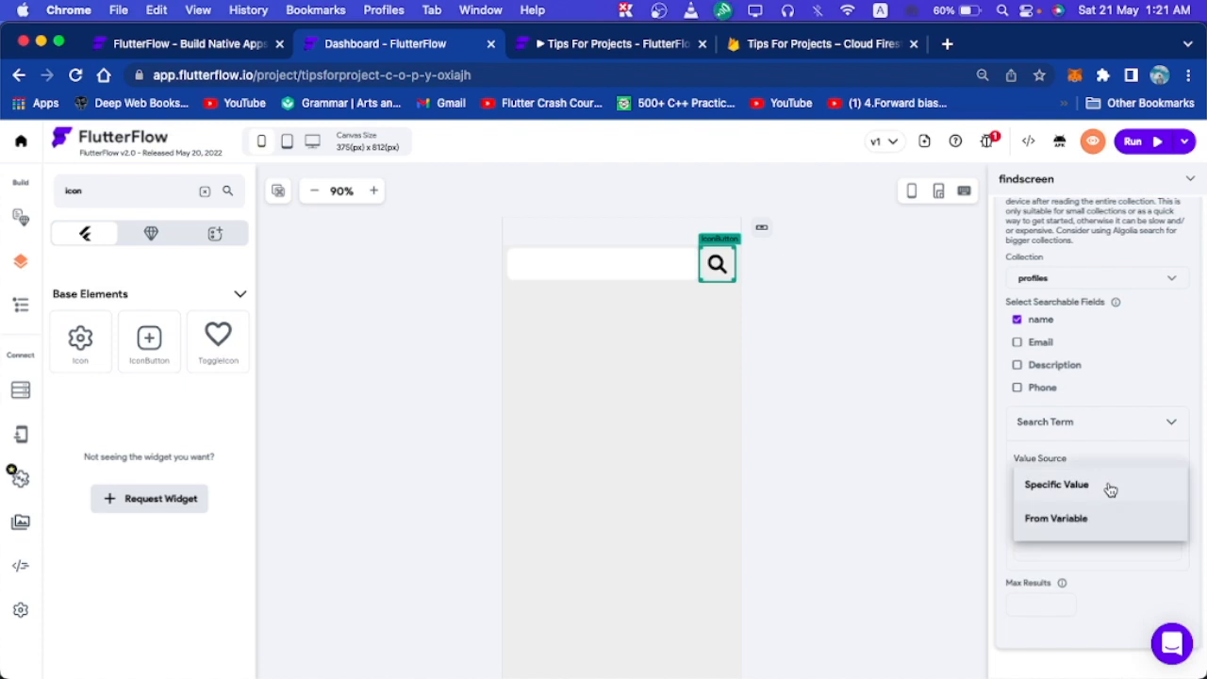
{"action": "left_click", "coordinate": [1071, 527]}
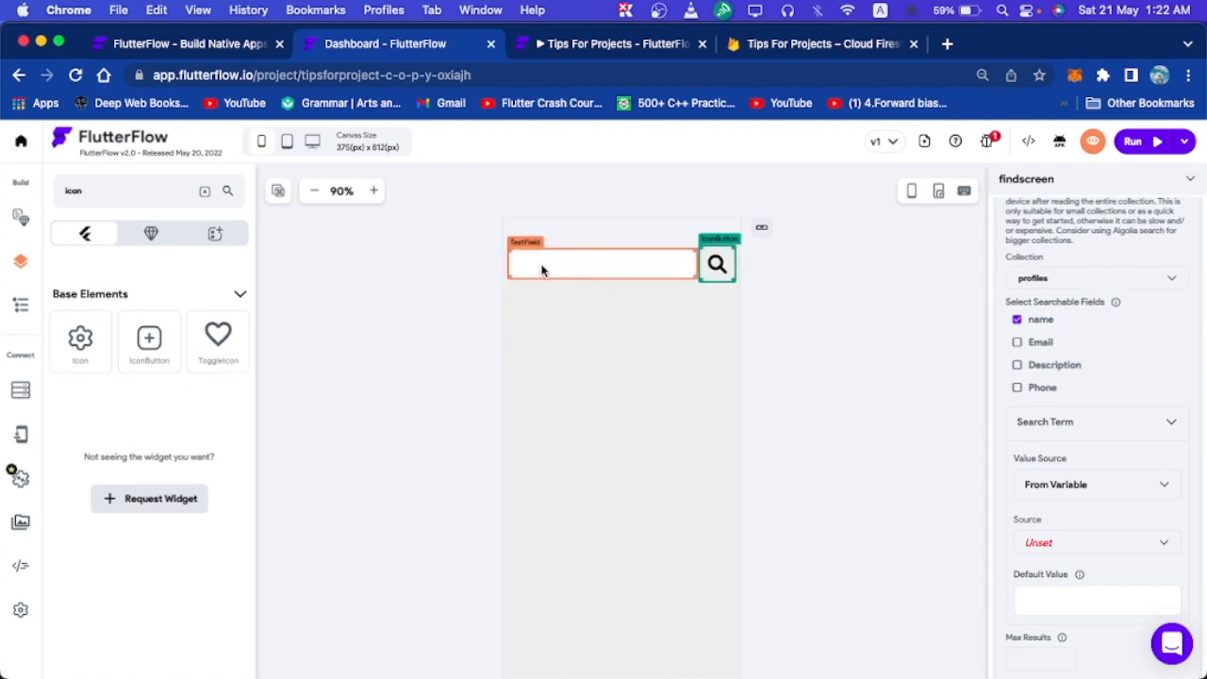
{"action": "left_click", "coordinate": [1047, 544]}
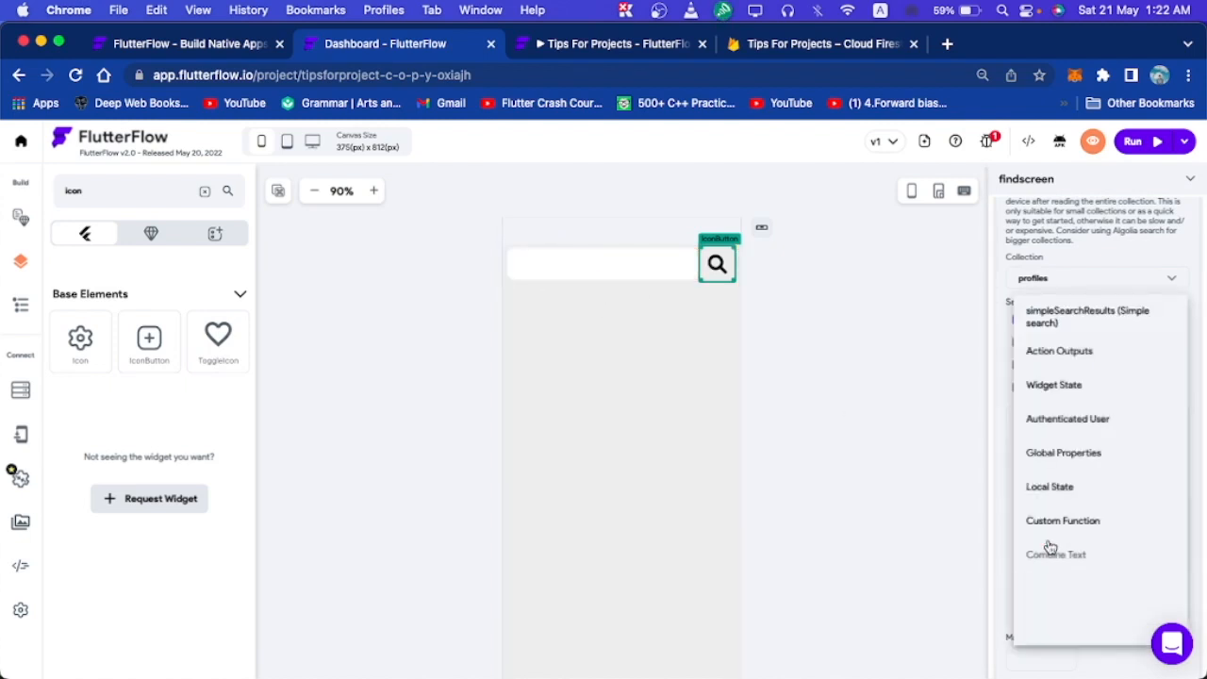
{"action": "left_click", "coordinate": [1062, 385]}
{"action": "scroll", "coordinate": [1075, 528], "scroll_direction": "down", "scroll_amount": 1}
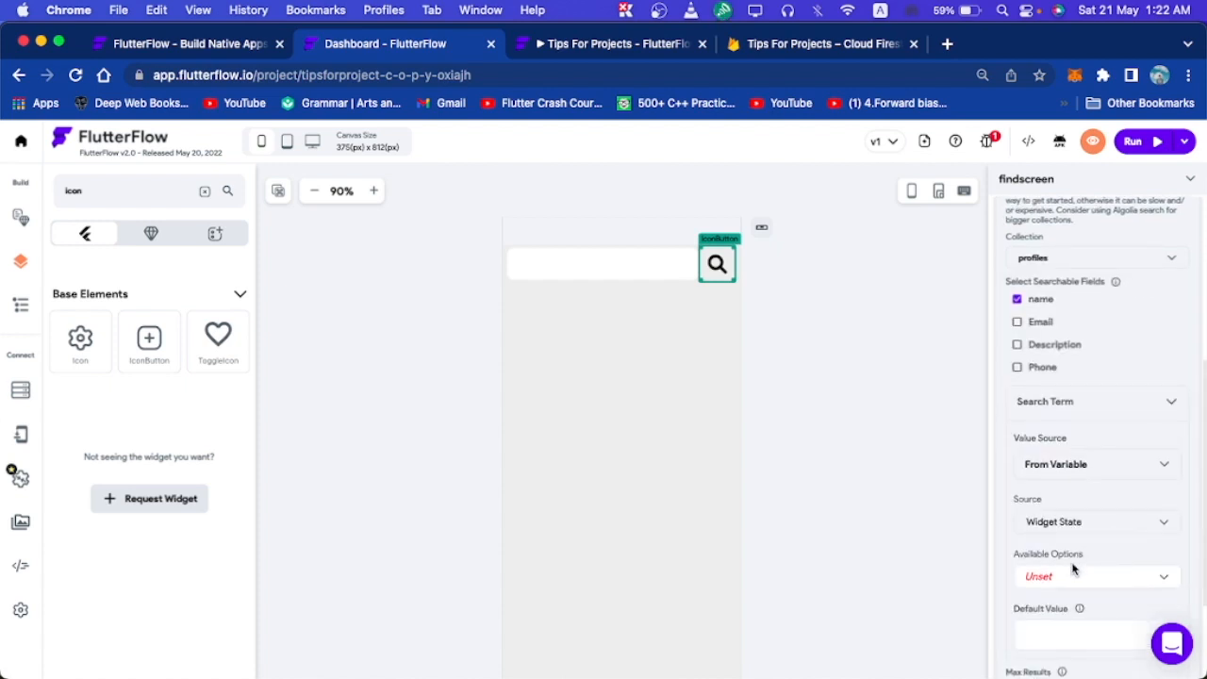
{"action": "left_click", "coordinate": [1068, 575]}
{"action": "left_click", "coordinate": [1071, 592]}
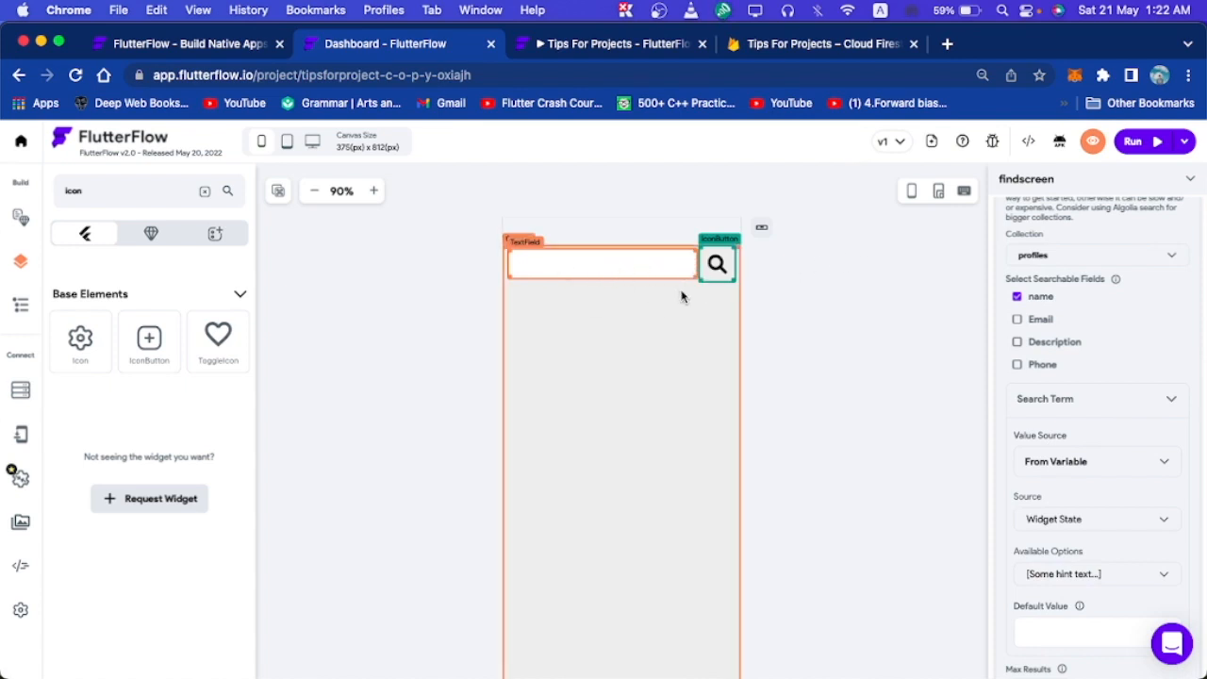
{"action": "scroll", "coordinate": [1056, 598], "scroll_direction": "down", "scroll_amount": 3}
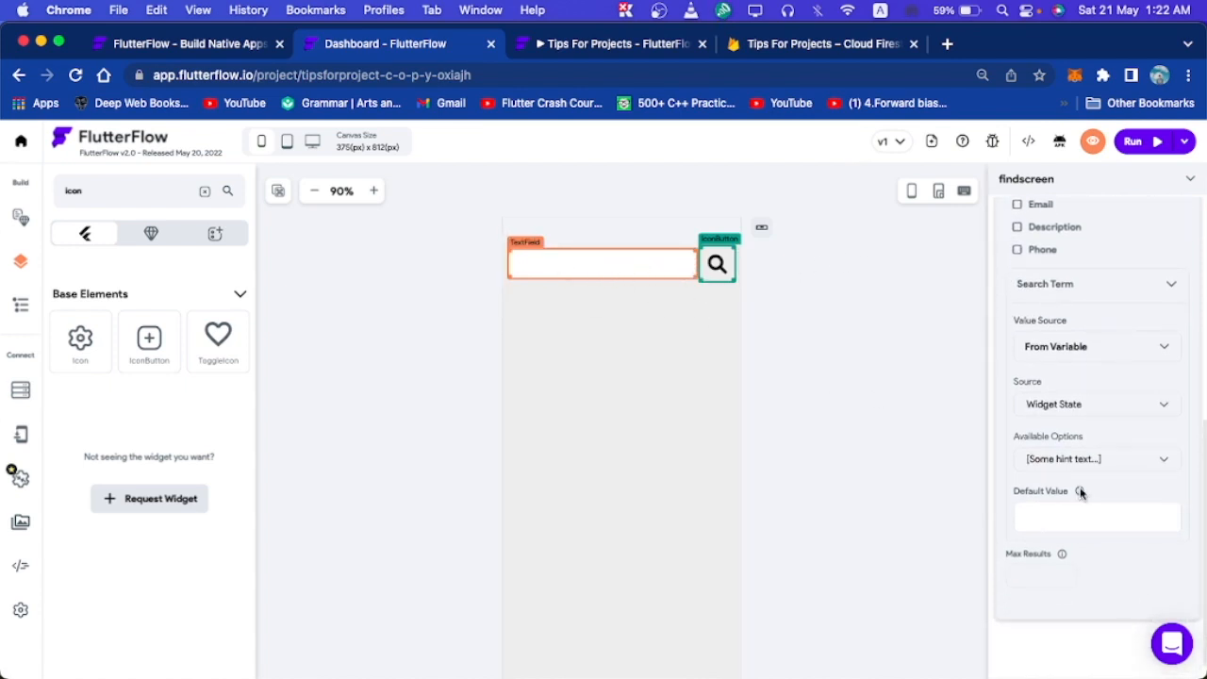
{"action": "left_click", "coordinate": [777, 305]}
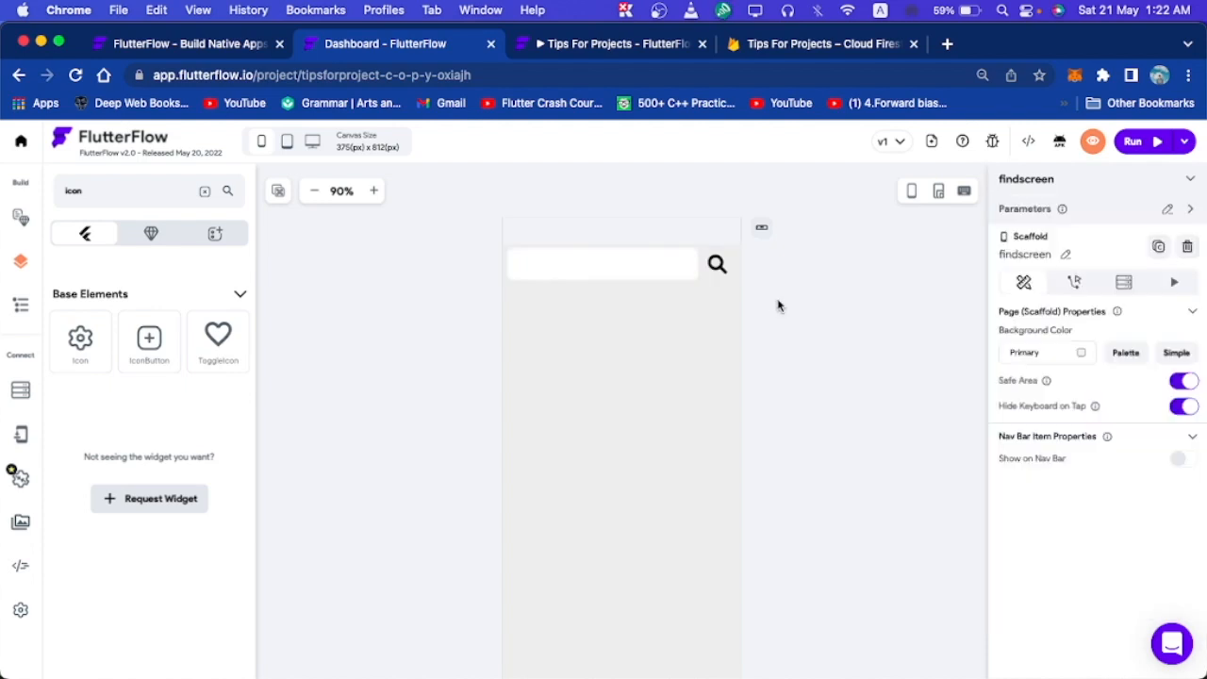
Drop a ListView onto the page Column under the search bar and put a Text widget inside it.
{"action": "left_click", "coordinate": [593, 394]}
{"action": "double_click", "coordinate": [133, 191]}
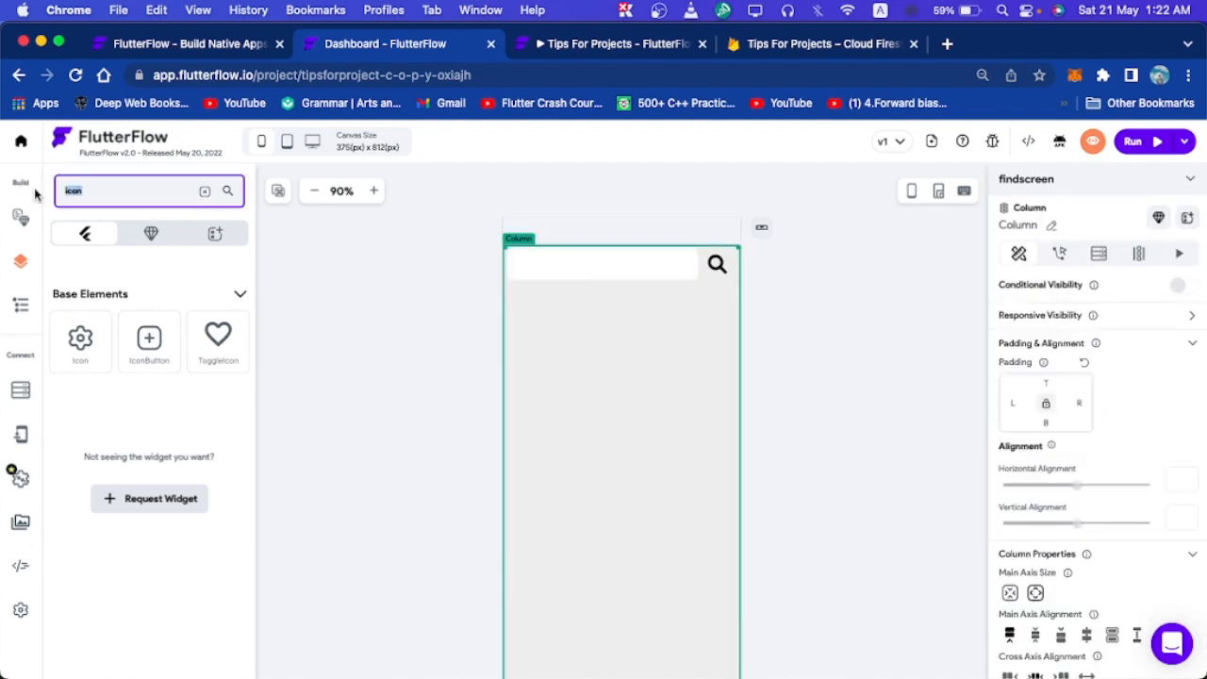
{"action": "key", "text": "BackSpace"}
{"action": "type", "text": "list"}
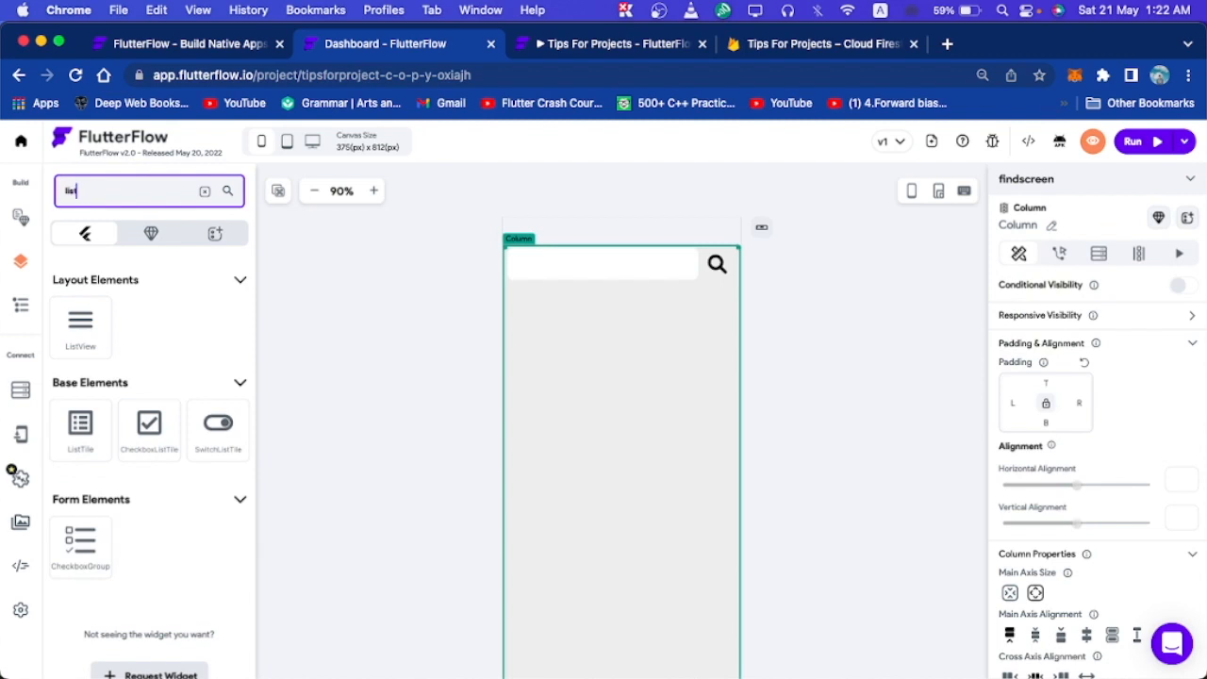
{"action": "left_click_drag", "start_coordinate": [61, 314], "coordinate": [575, 398]}
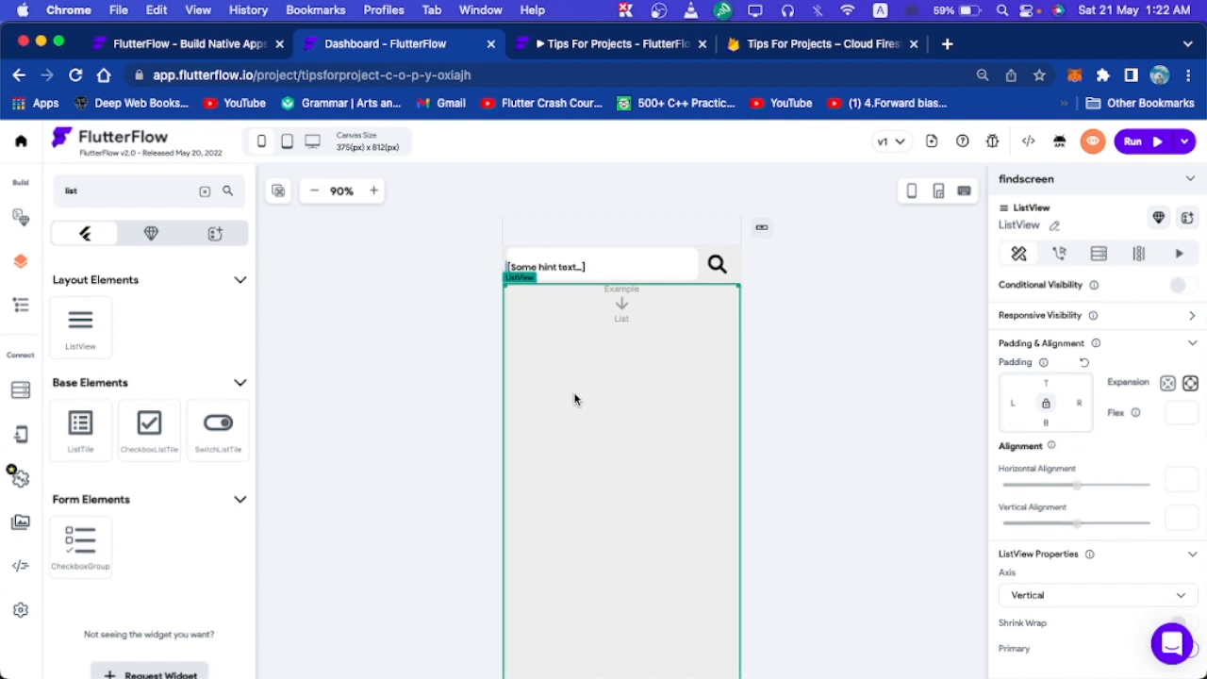
{"action": "double_click", "coordinate": [123, 190]}
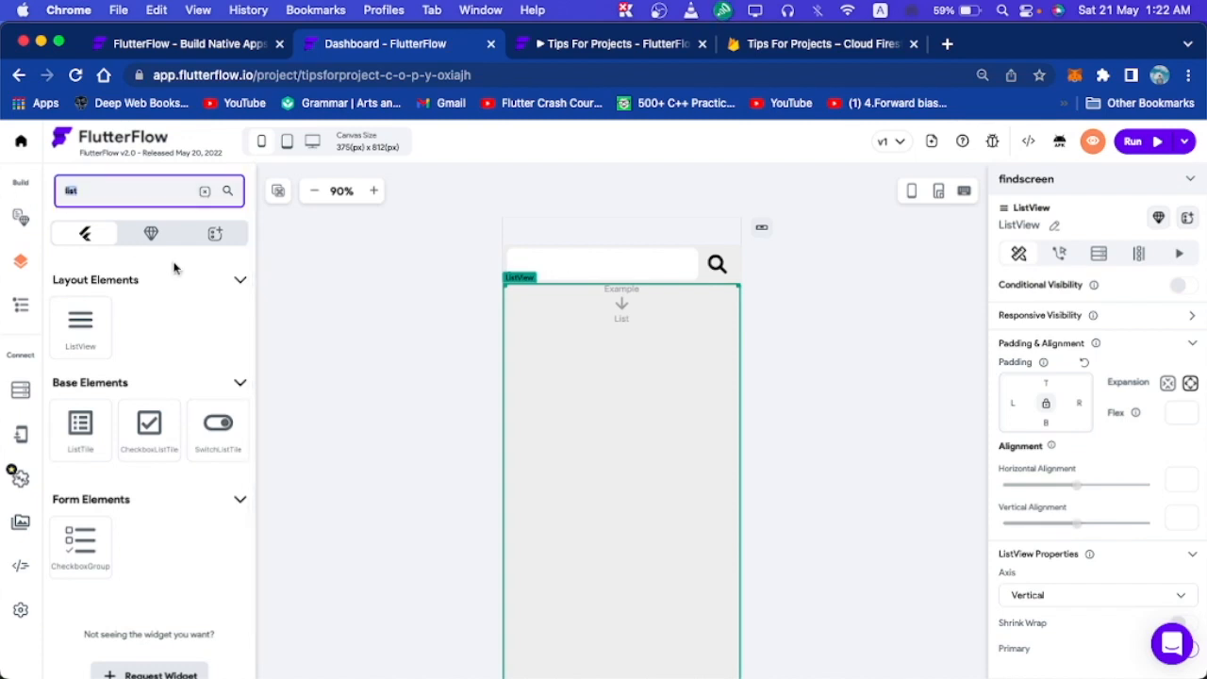
{"action": "type", "text": "text"}
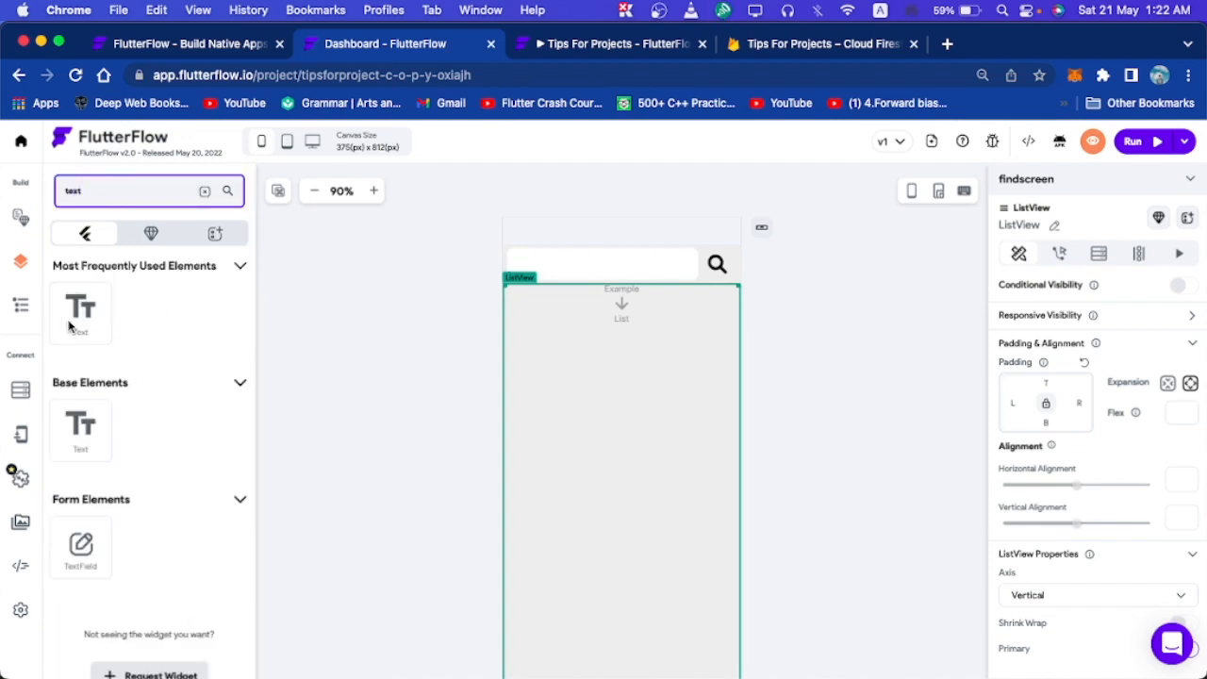
{"action": "left_click_drag", "start_coordinate": [70, 326], "coordinate": [605, 353]}
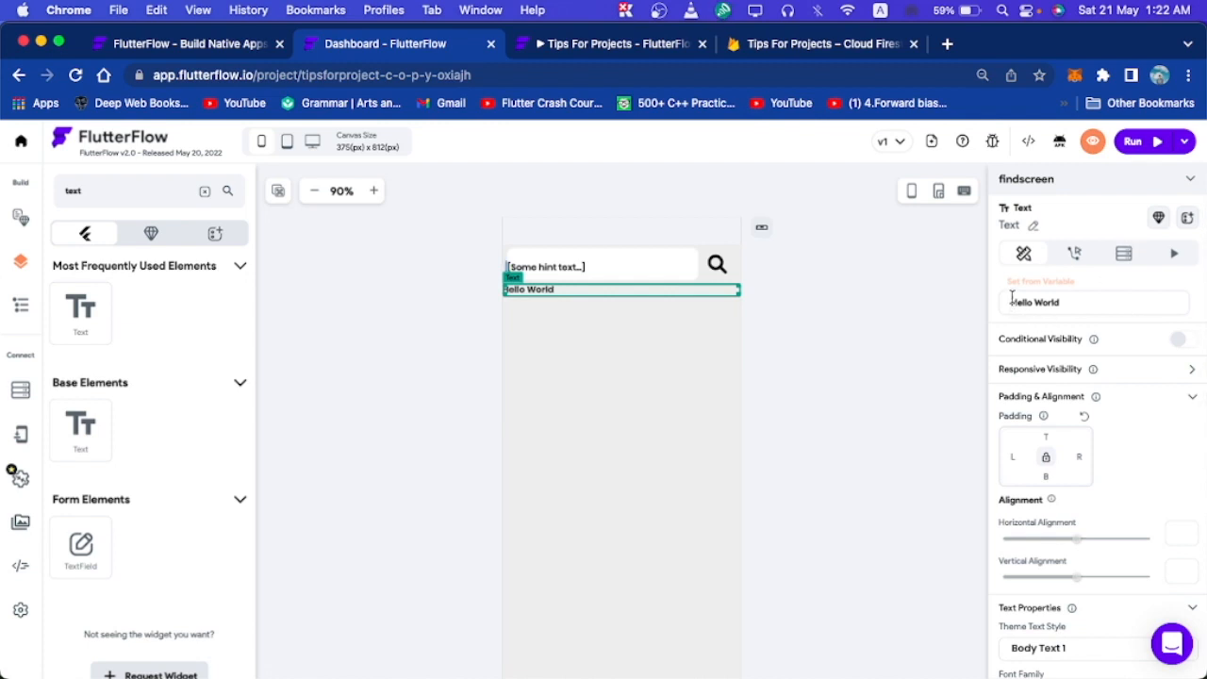
Generate the ListView's children from simpleSearchResults with variable name profiles, then save and confirm.
{"action": "left_click", "coordinate": [706, 396]}
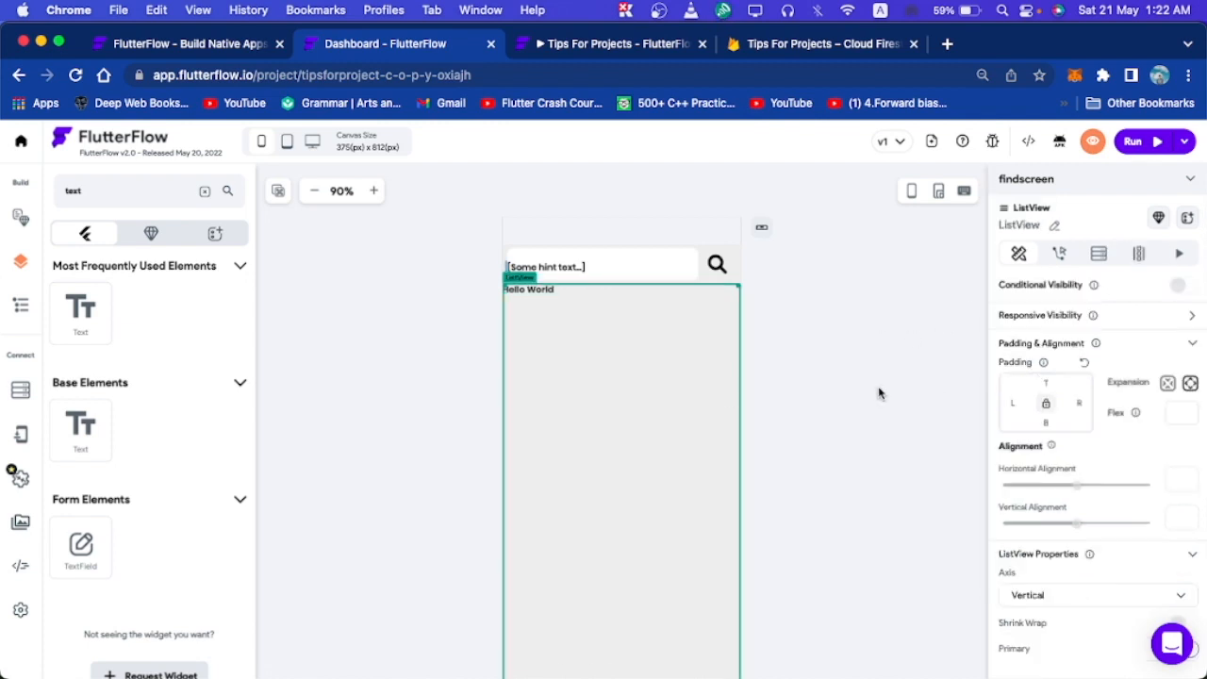
{"action": "left_click", "coordinate": [1130, 256]}
{"action": "left_click", "coordinate": [1098, 253]}
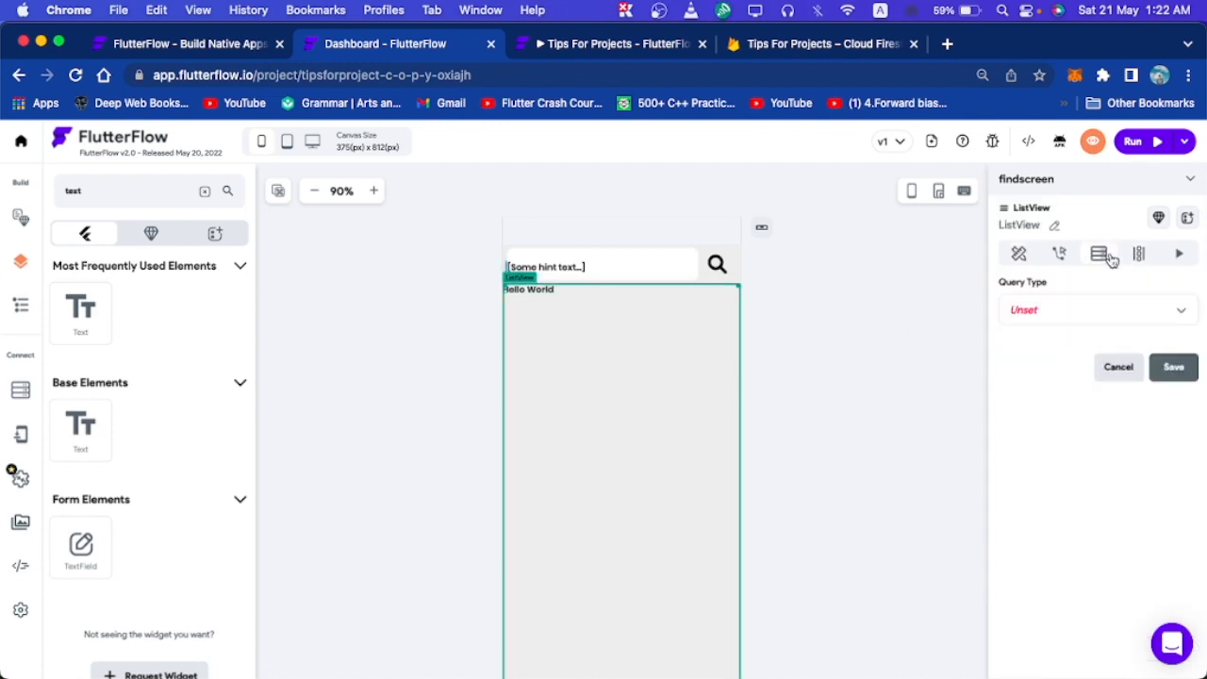
{"action": "left_click", "coordinate": [1085, 311]}
{"action": "left_click", "coordinate": [1135, 253]}
{"action": "left_click", "coordinate": [1138, 256]}
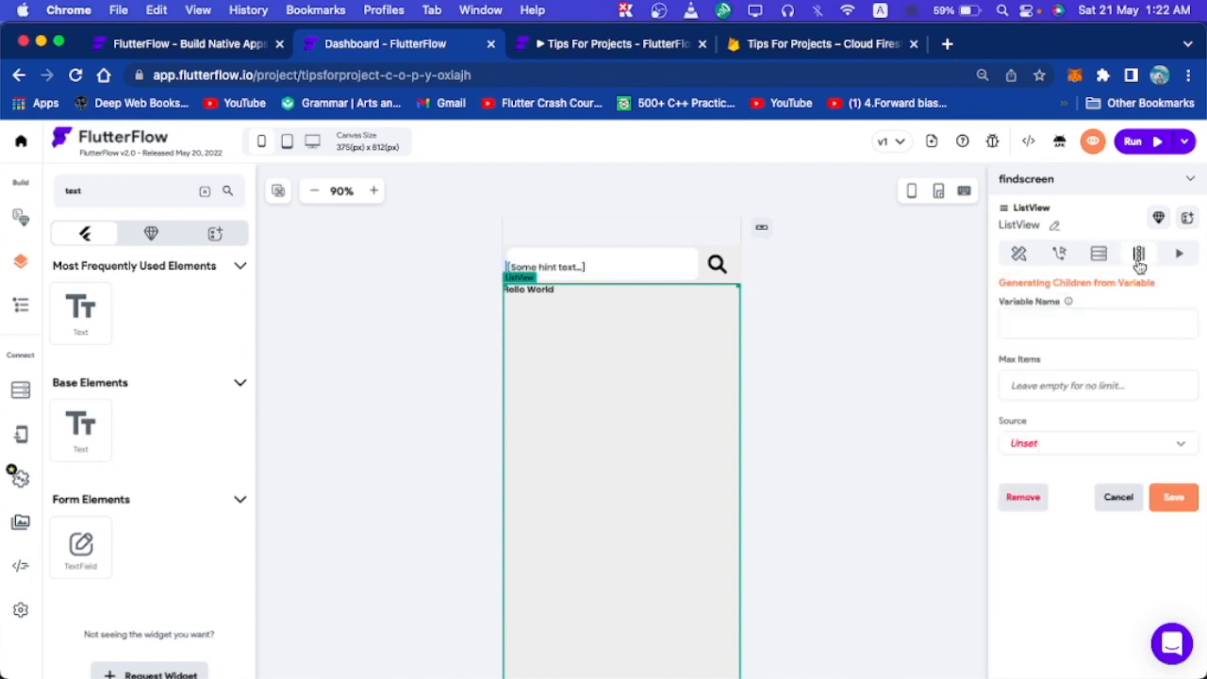
{"action": "left_click", "coordinate": [1046, 449]}
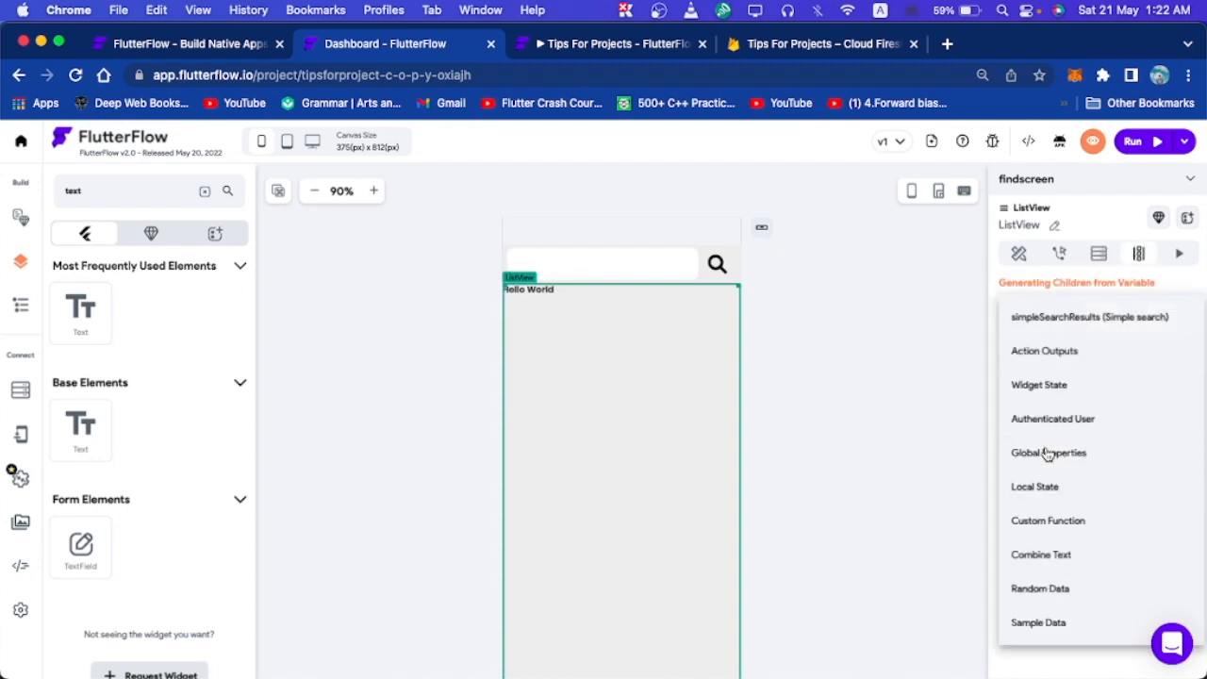
{"action": "left_click", "coordinate": [1091, 322]}
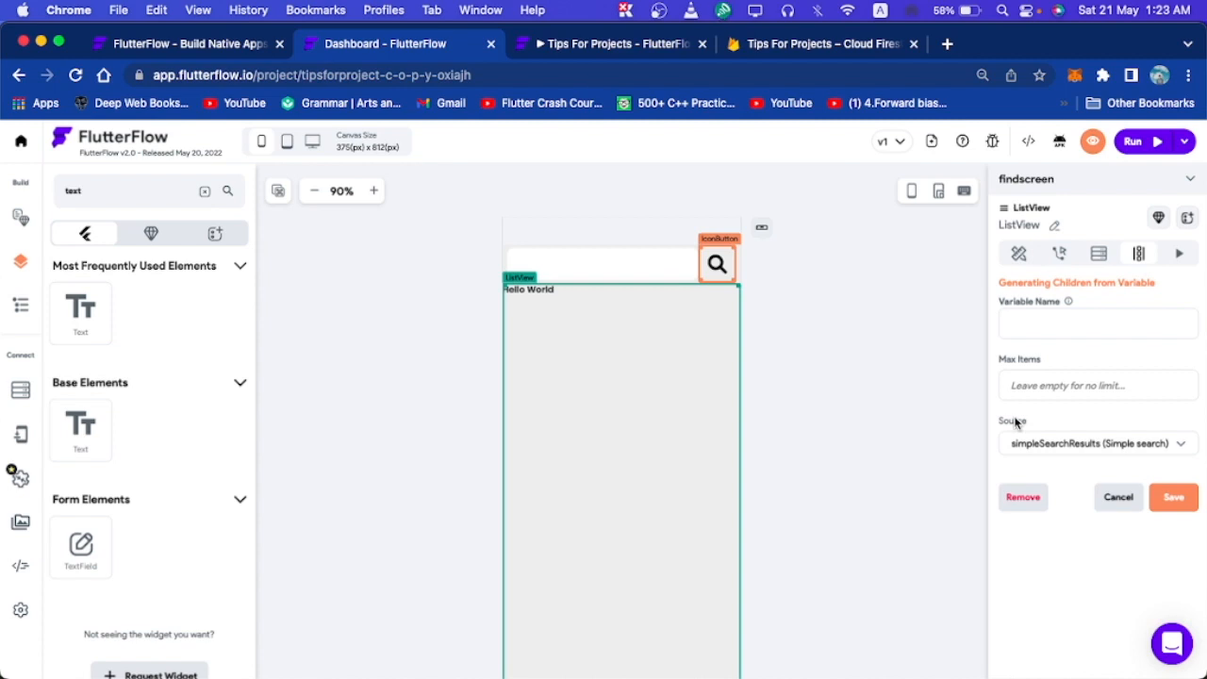
{"action": "left_click", "coordinate": [1019, 323]}
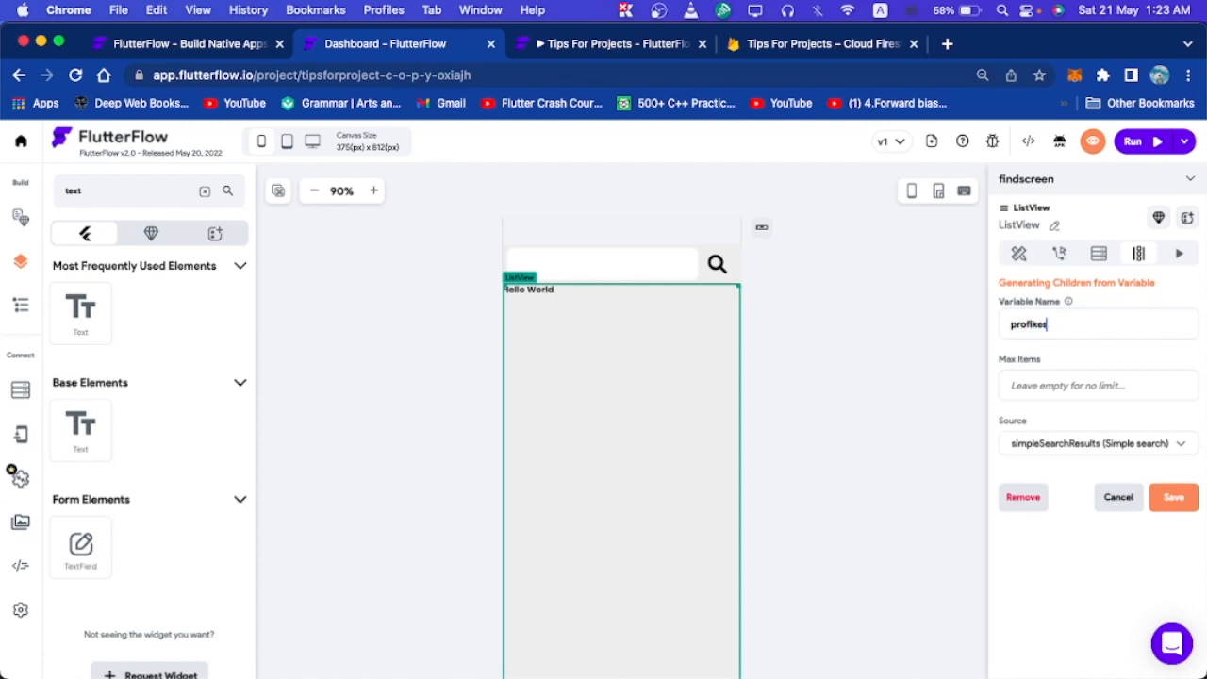
{"action": "left_click", "coordinate": [1170, 515]}
{"action": "left_click", "coordinate": [727, 480]}
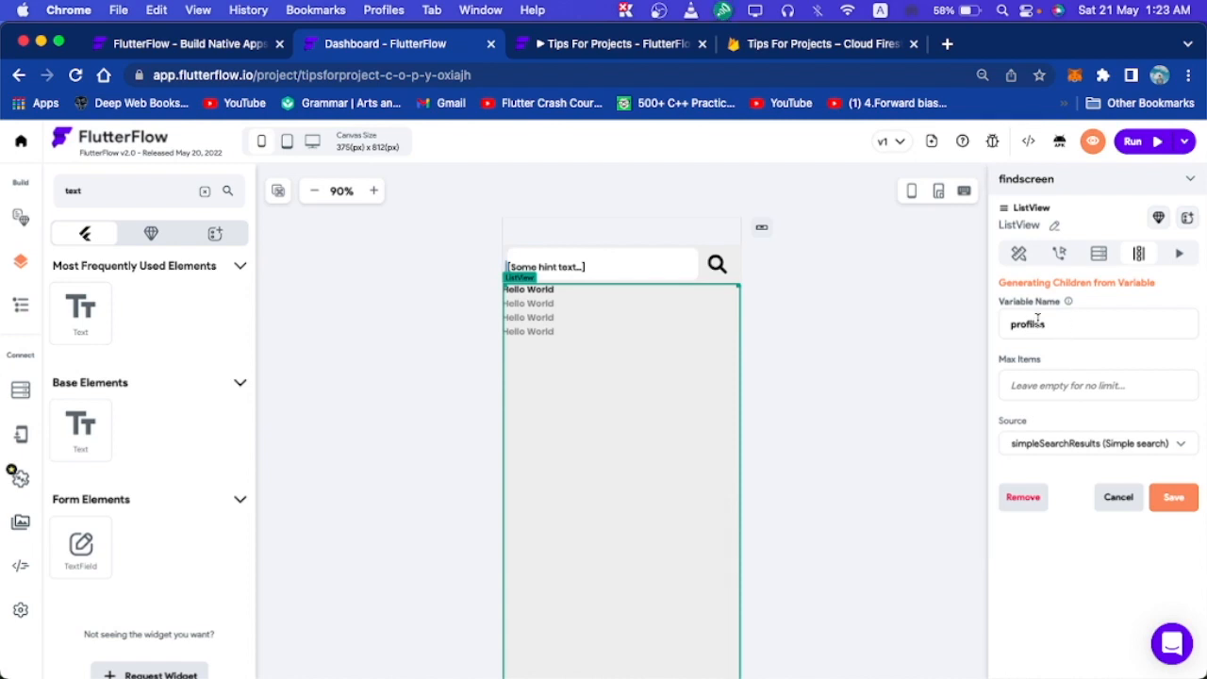
Bind the list Text to the profiles item's name field and save.
{"action": "left_click", "coordinate": [1174, 492]}
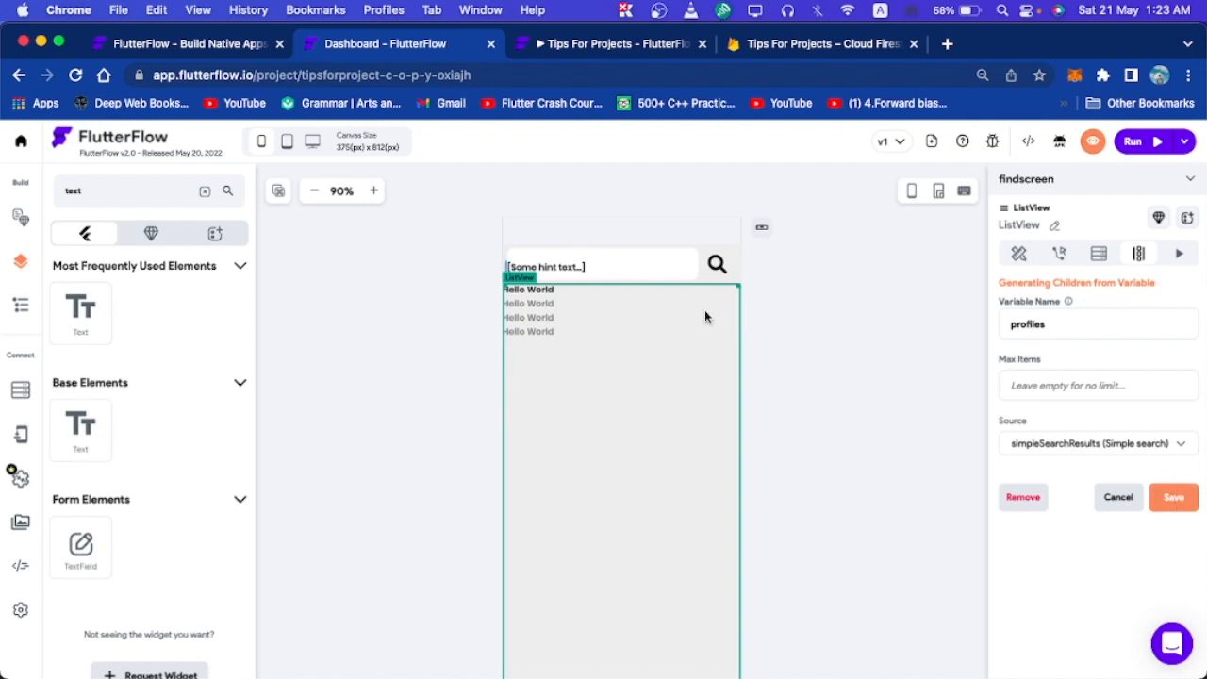
{"action": "left_click", "coordinate": [546, 292]}
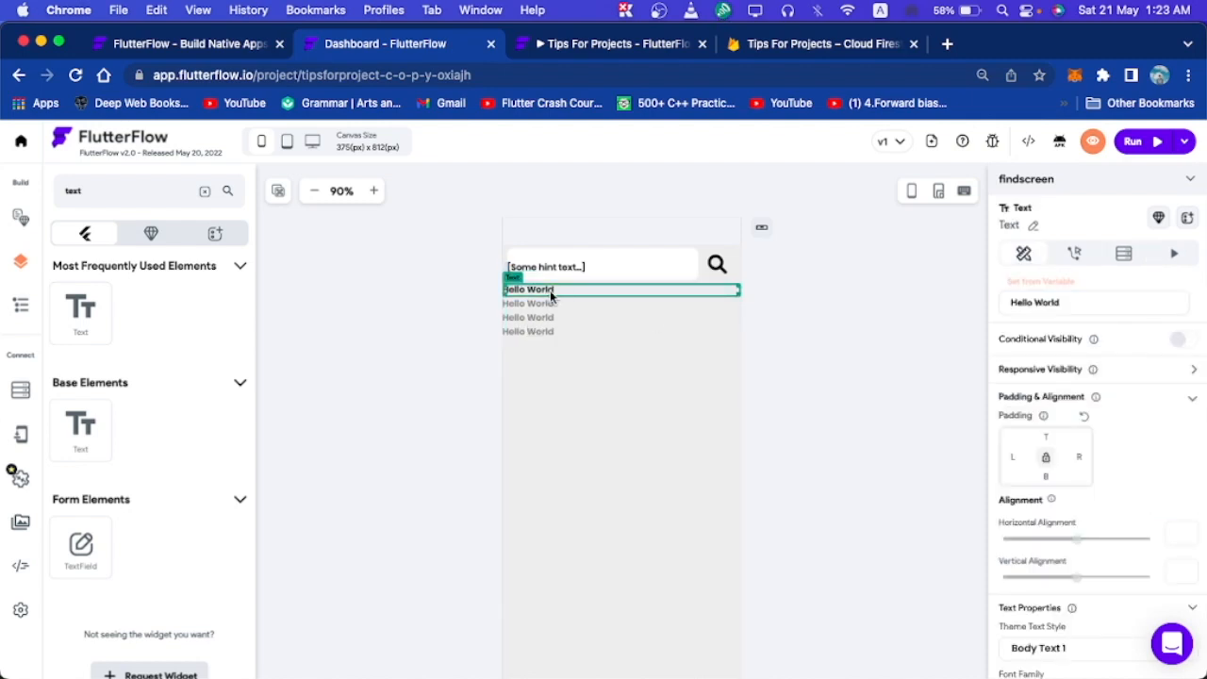
{"action": "scroll", "coordinate": [1122, 391], "scroll_direction": "down", "scroll_amount": 1}
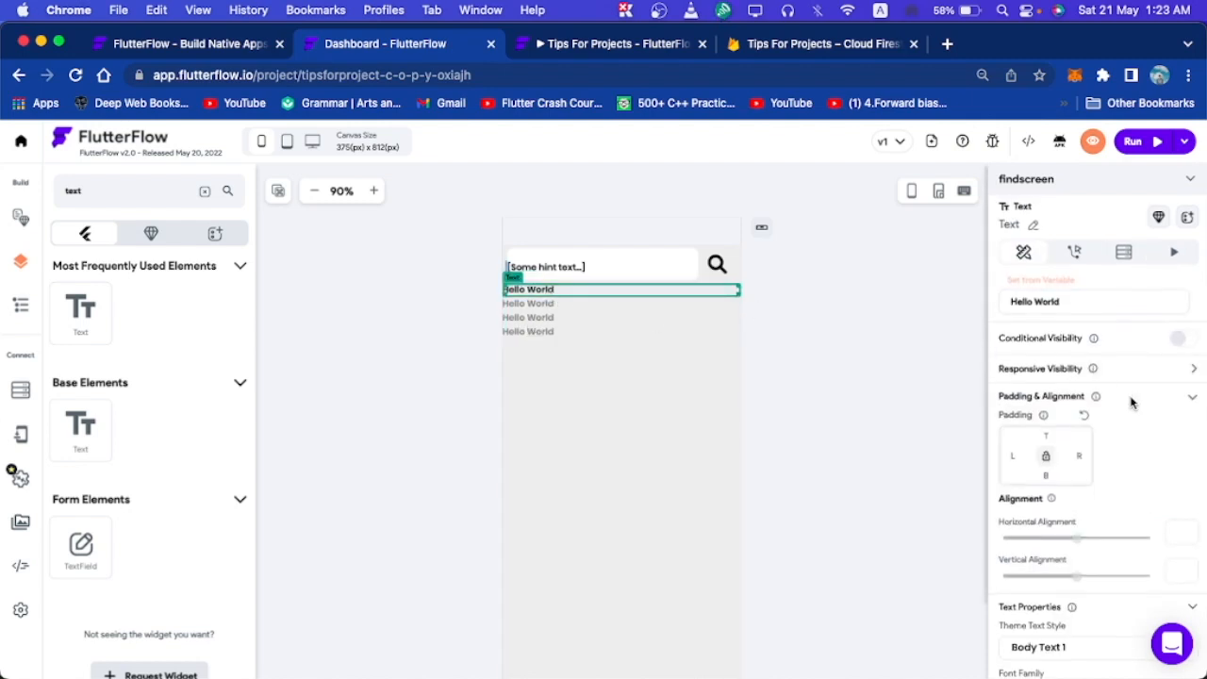
{"action": "left_click", "coordinate": [1049, 283]}
{"action": "left_click", "coordinate": [1037, 311]}
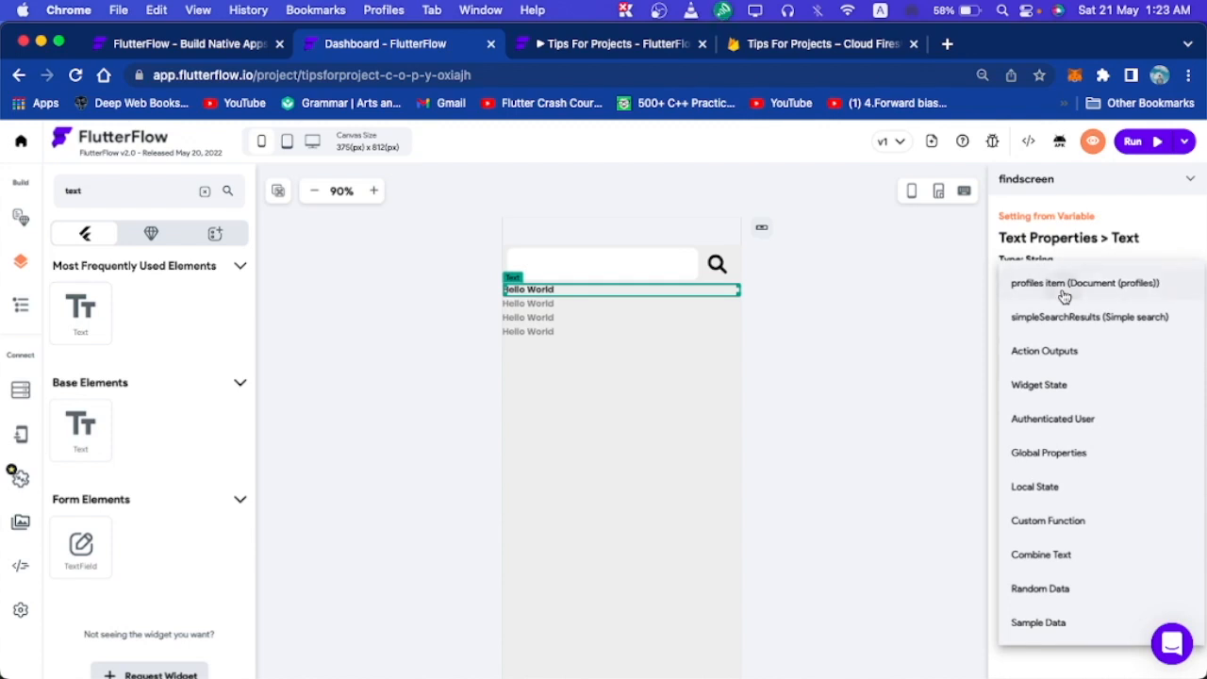
{"action": "left_click", "coordinate": [1063, 296]}
{"action": "left_click", "coordinate": [1055, 364]}
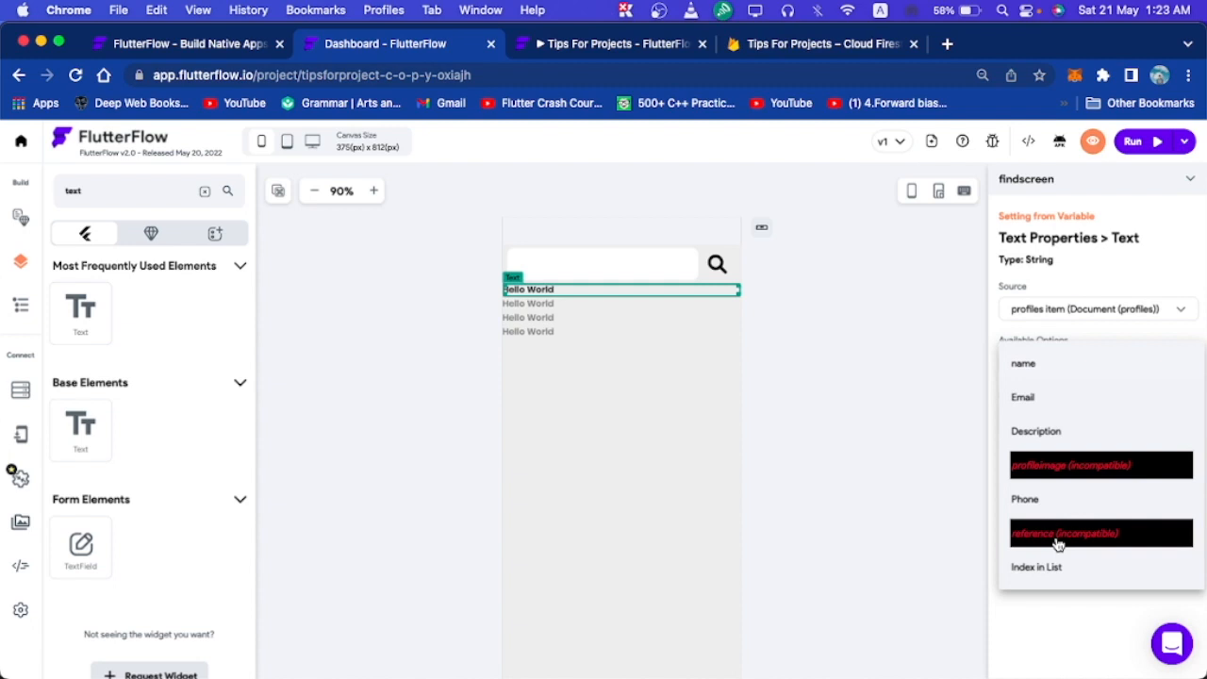
{"action": "left_click", "coordinate": [1033, 366]}
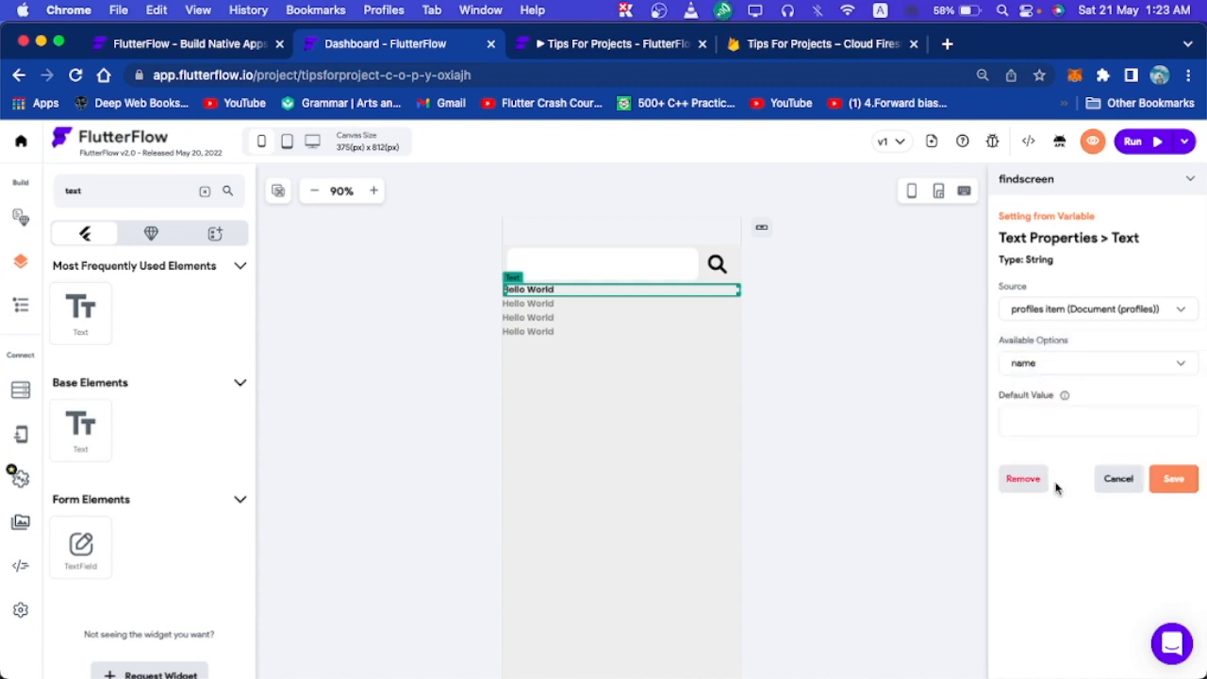
{"action": "left_click", "coordinate": [1171, 479]}
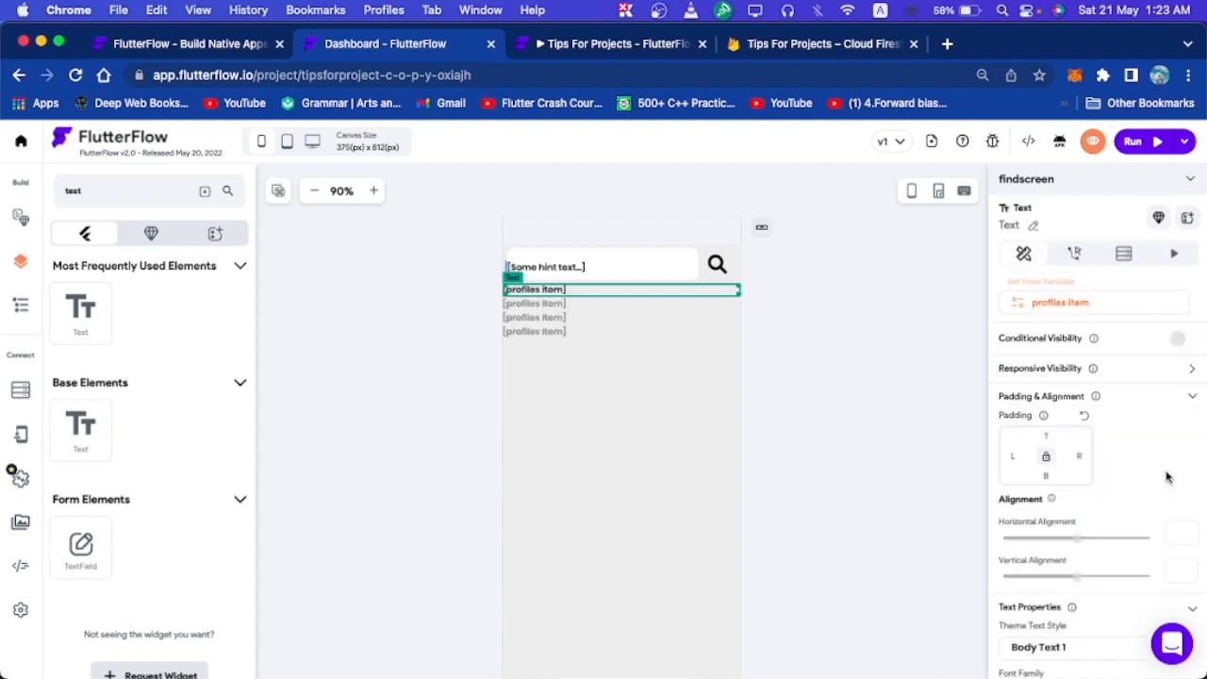
{"action": "left_click", "coordinate": [583, 265]}
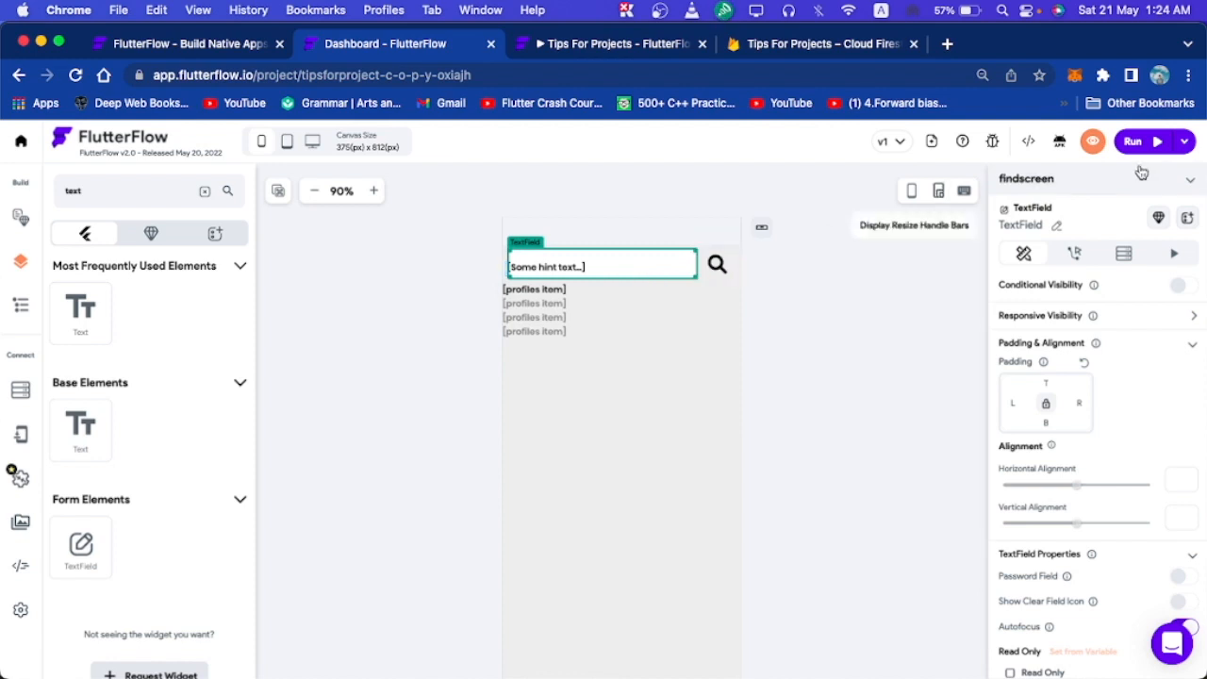
Run the app and search its search page for 'mob' to find the matching profile.
{"action": "left_click", "coordinate": [1094, 142]}
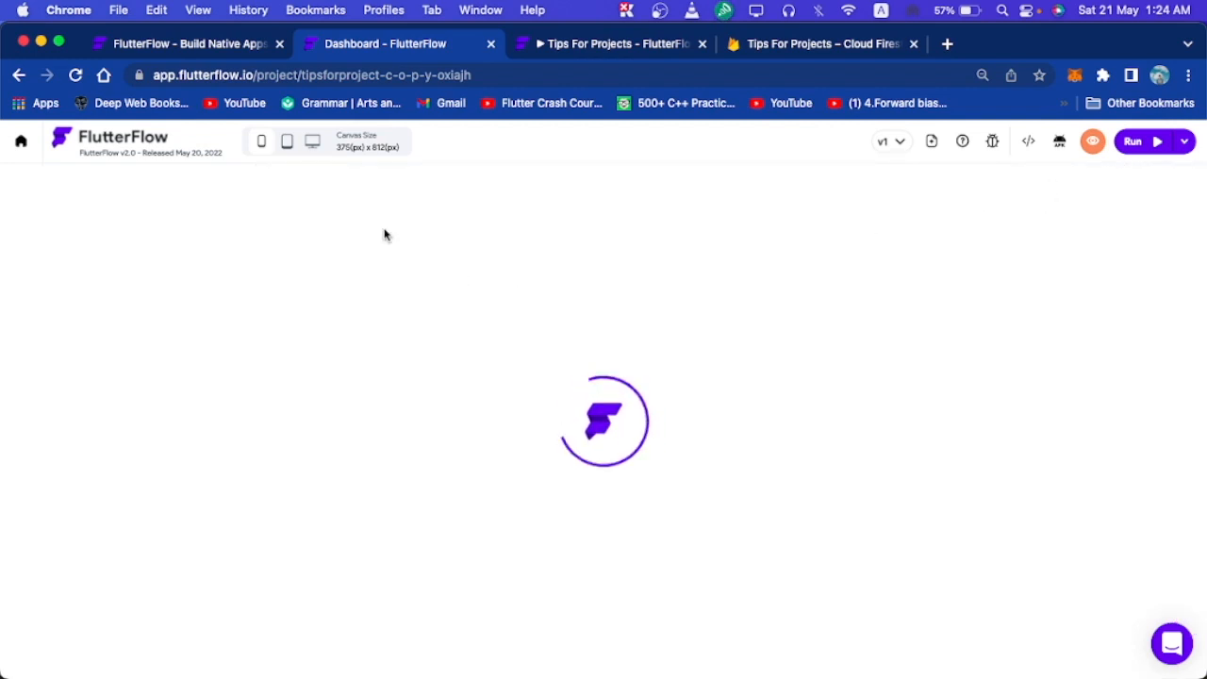
{"action": "left_click", "coordinate": [568, 49]}
{"action": "left_click", "coordinate": [451, 53]}
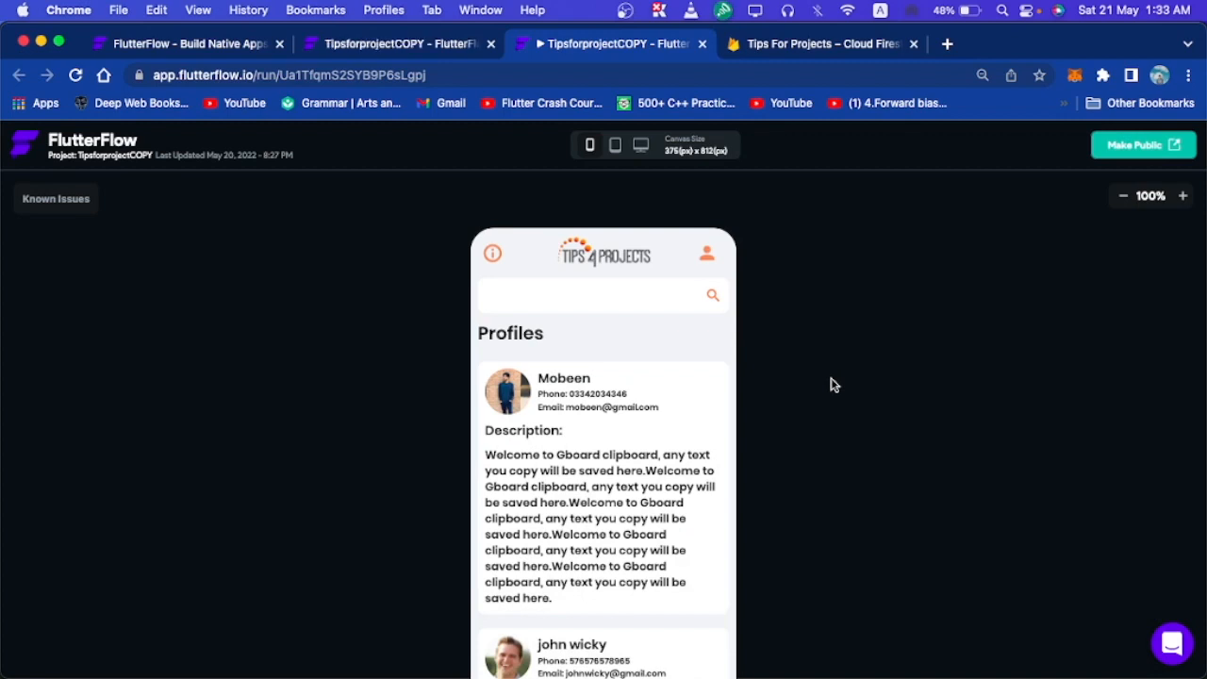
{"action": "left_click", "coordinate": [637, 307]}
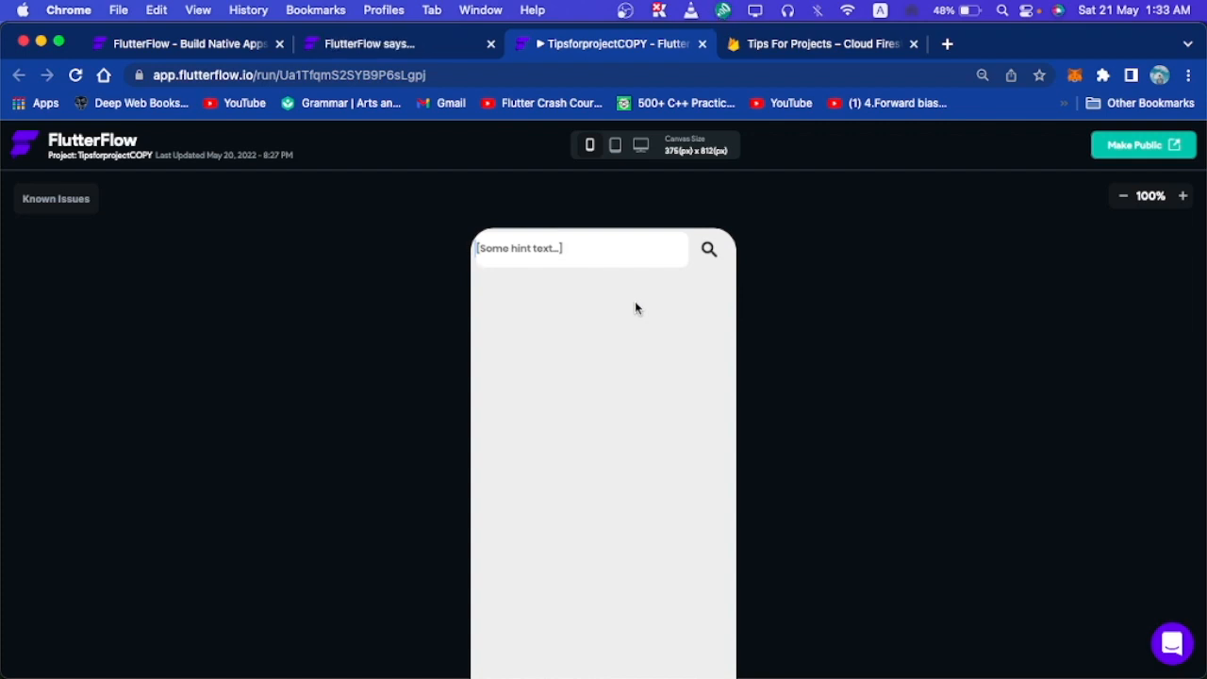
{"action": "type", "text": "mob"}
{"action": "left_click", "coordinate": [709, 249]}
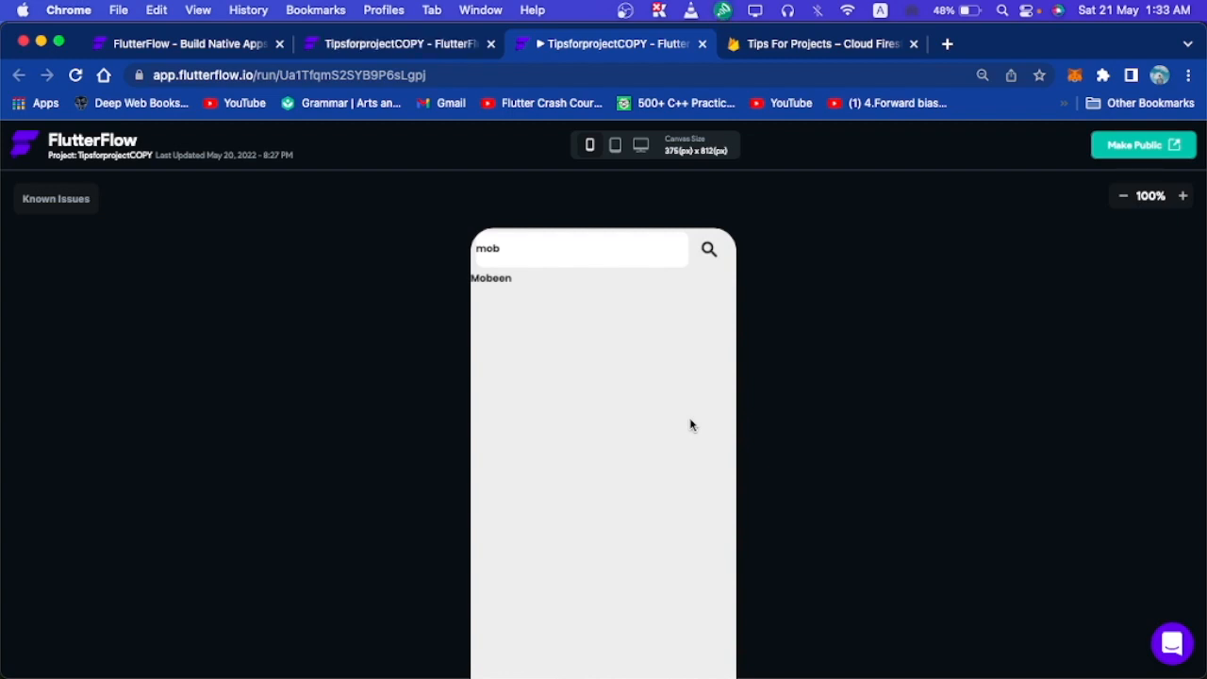
{"action": "left_click", "coordinate": [792, 44]}
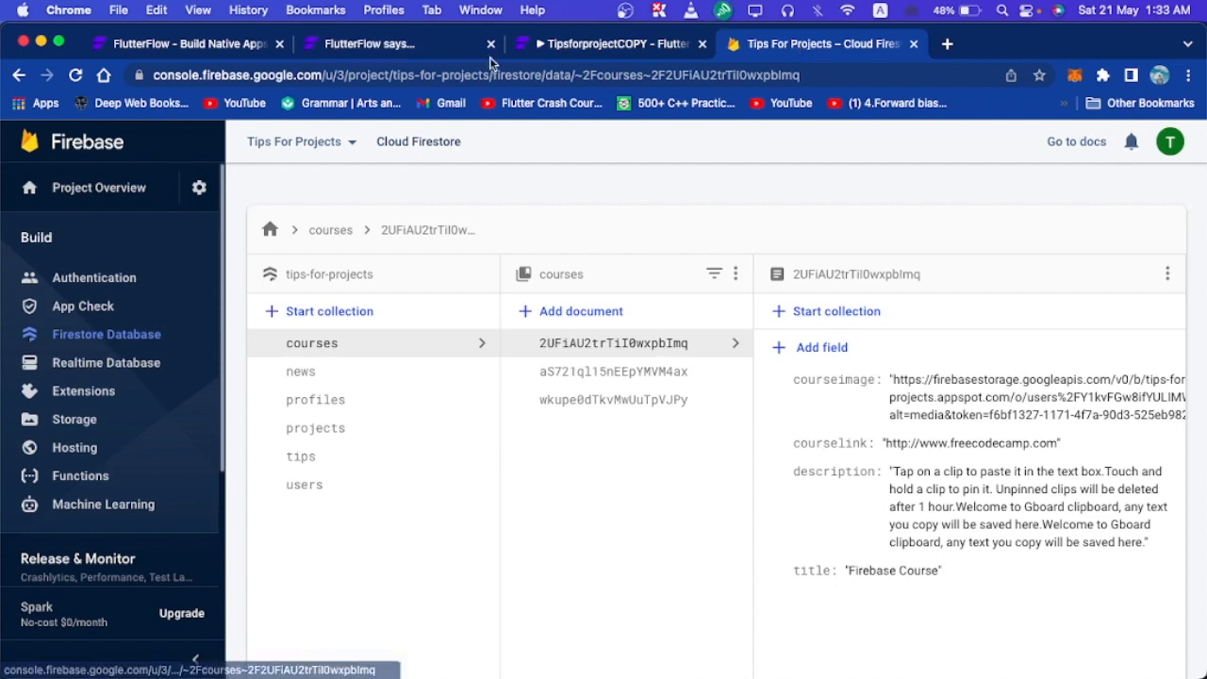
Browse the profiles collection's documents in Cloud Firestore, then go back to the app preview.
{"action": "left_click", "coordinate": [364, 403]}
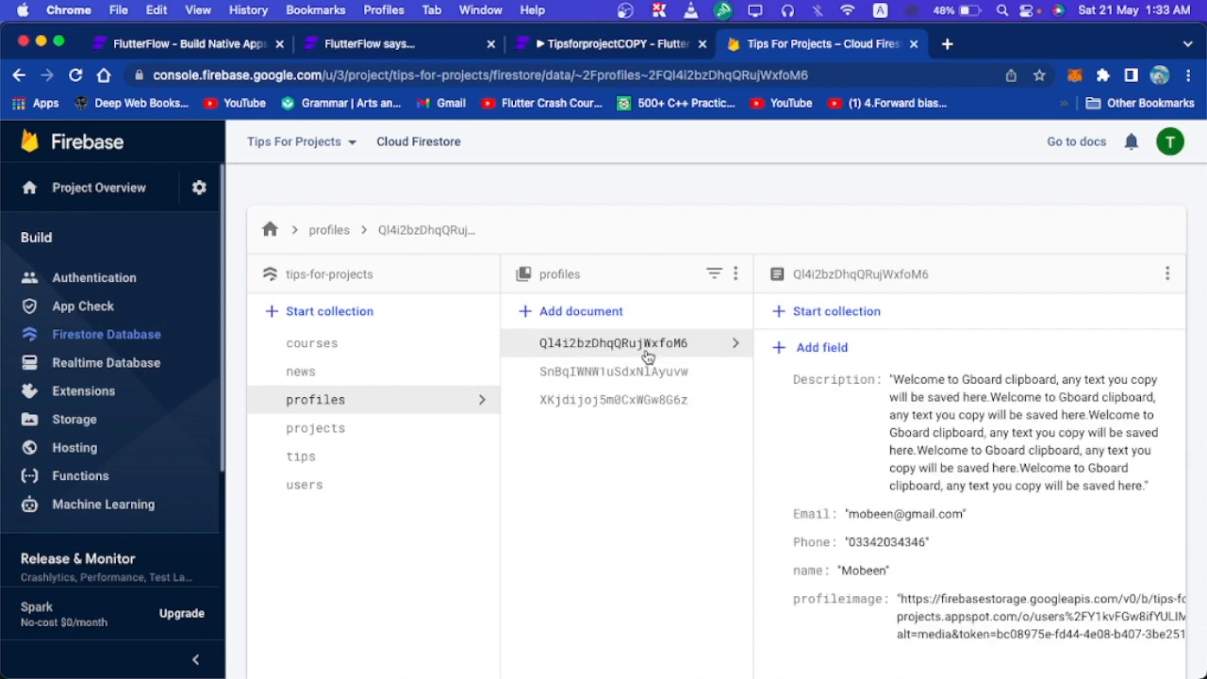
{"action": "left_click", "coordinate": [626, 377]}
{"action": "left_click", "coordinate": [645, 346]}
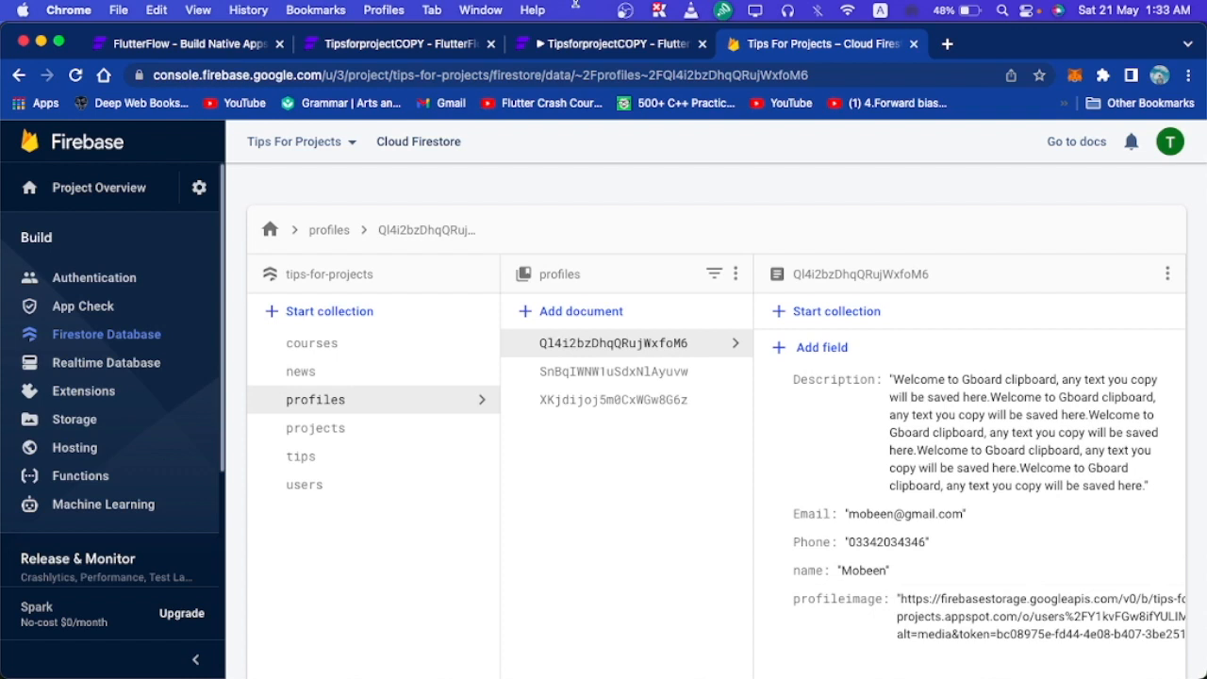
{"action": "left_click", "coordinate": [579, 44]}
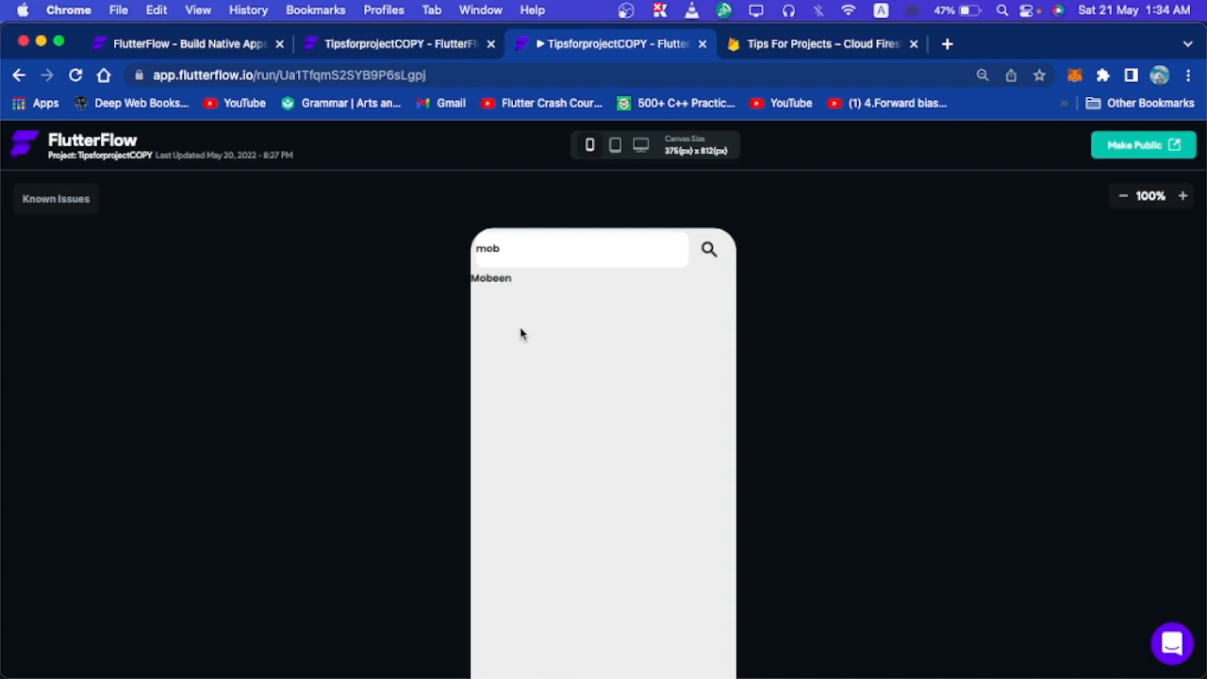
Copy the HomeScreen profile card Container.
{"action": "left_click", "coordinate": [432, 47]}
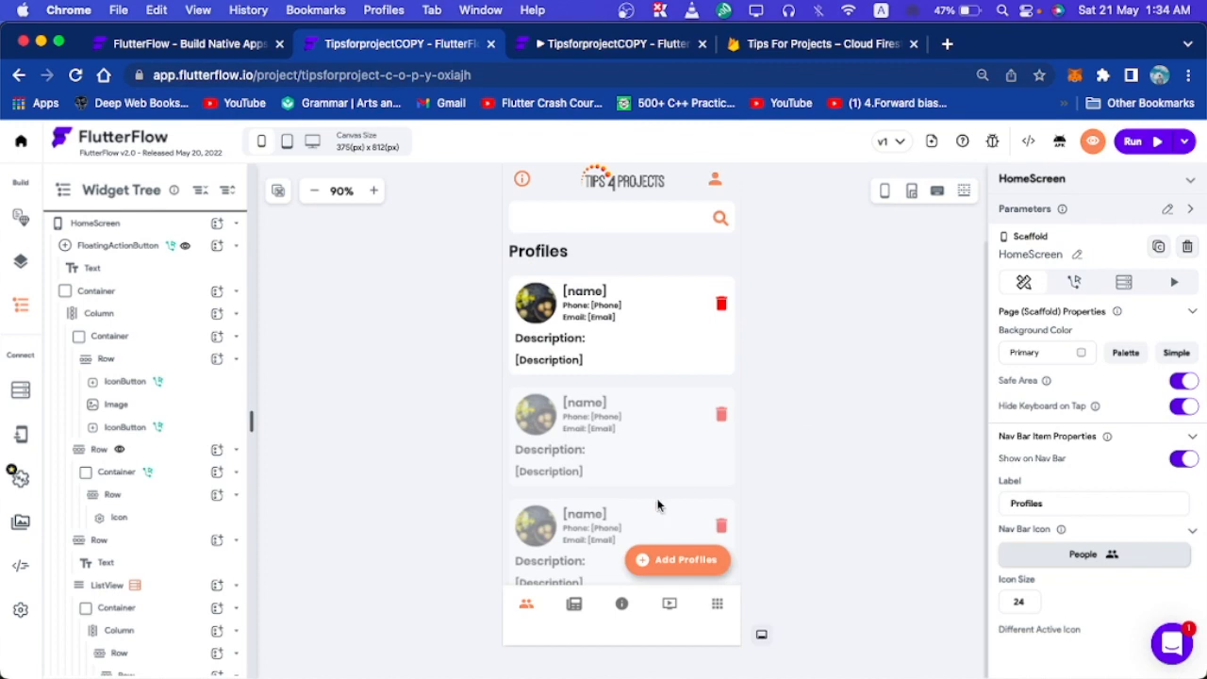
{"action": "left_click", "coordinate": [585, 374]}
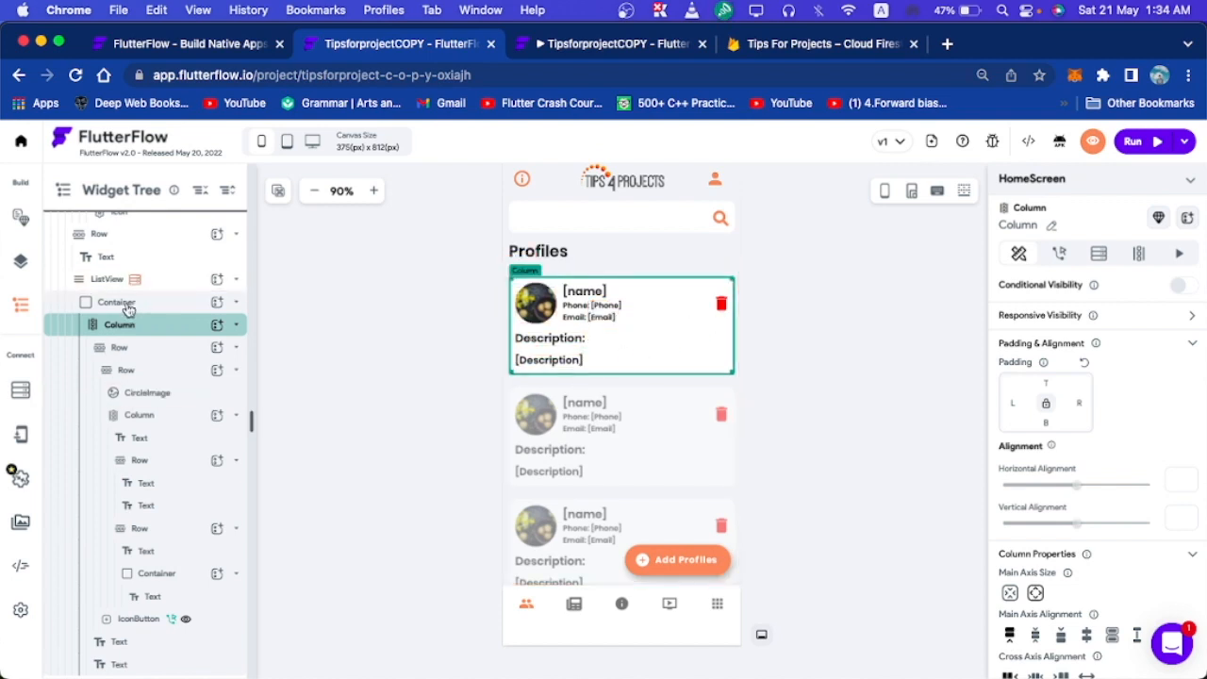
{"action": "left_click", "coordinate": [161, 309]}
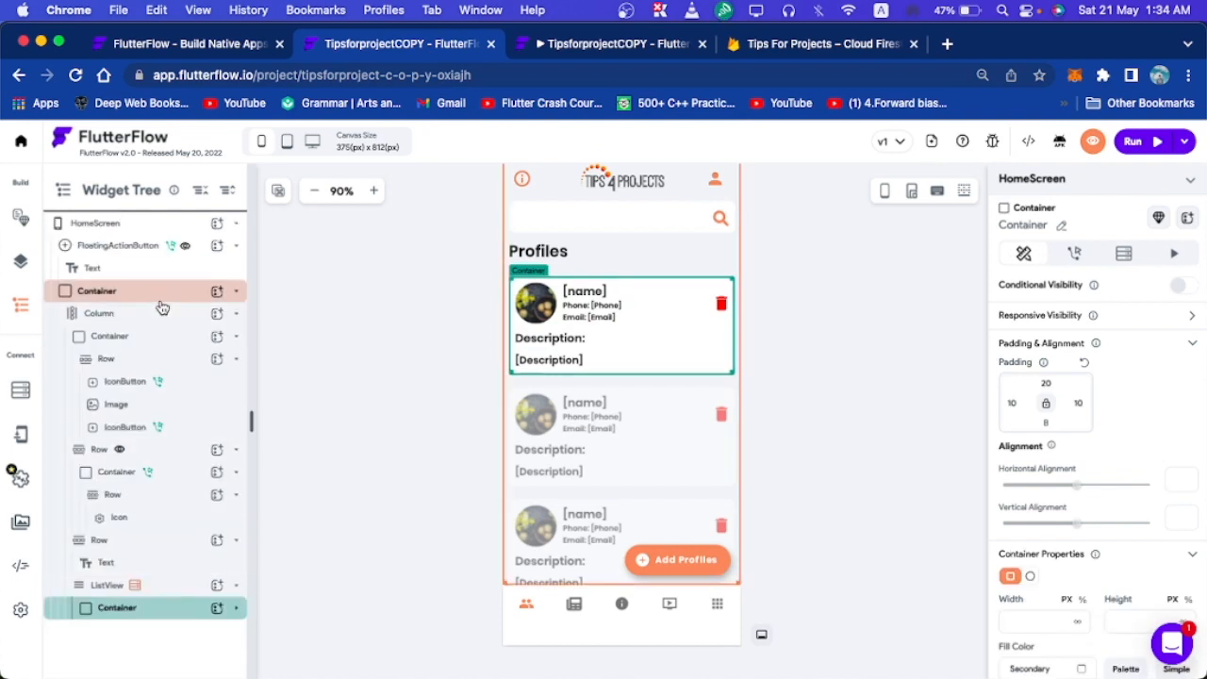
{"action": "key", "text": "super+c"}
On the findscreen page, delete the plain Text item from the results ListView.
{"action": "left_click", "coordinate": [1099, 181]}
{"action": "scroll", "coordinate": [1086, 460], "scroll_direction": "down", "scroll_amount": 1}
{"action": "scroll", "coordinate": [1086, 460], "scroll_direction": "down", "scroll_amount": 1}
{"action": "left_click", "coordinate": [1036, 539]}
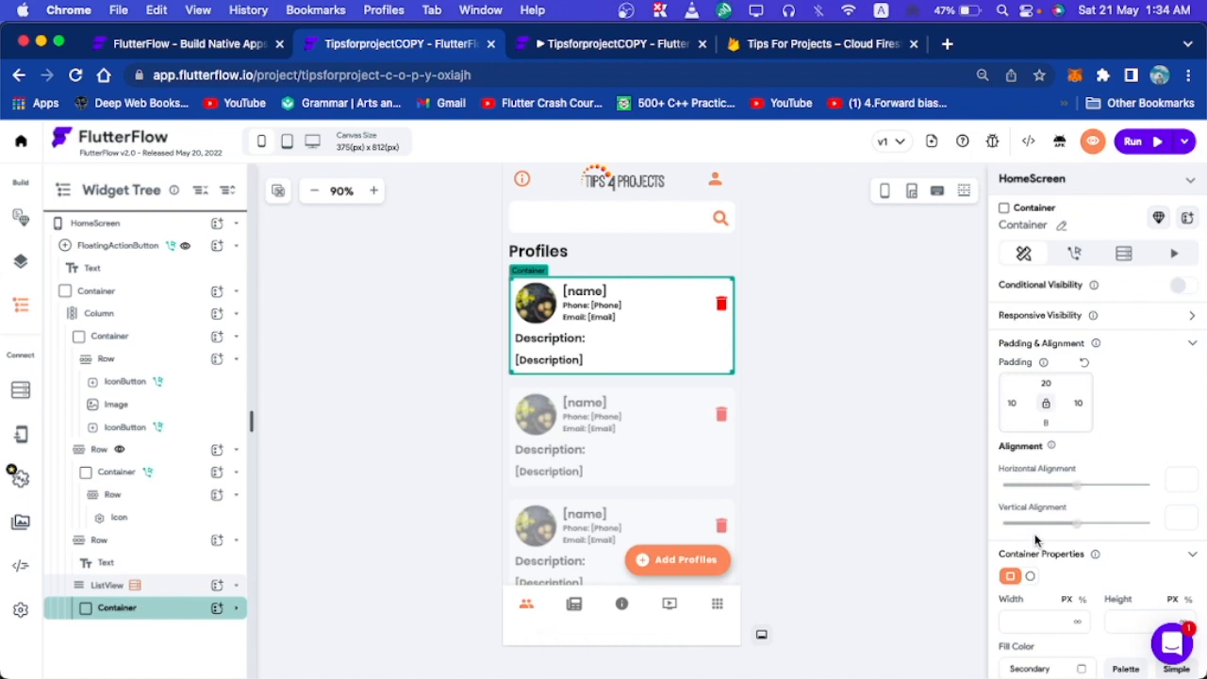
{"action": "left_click", "coordinate": [1070, 189]}
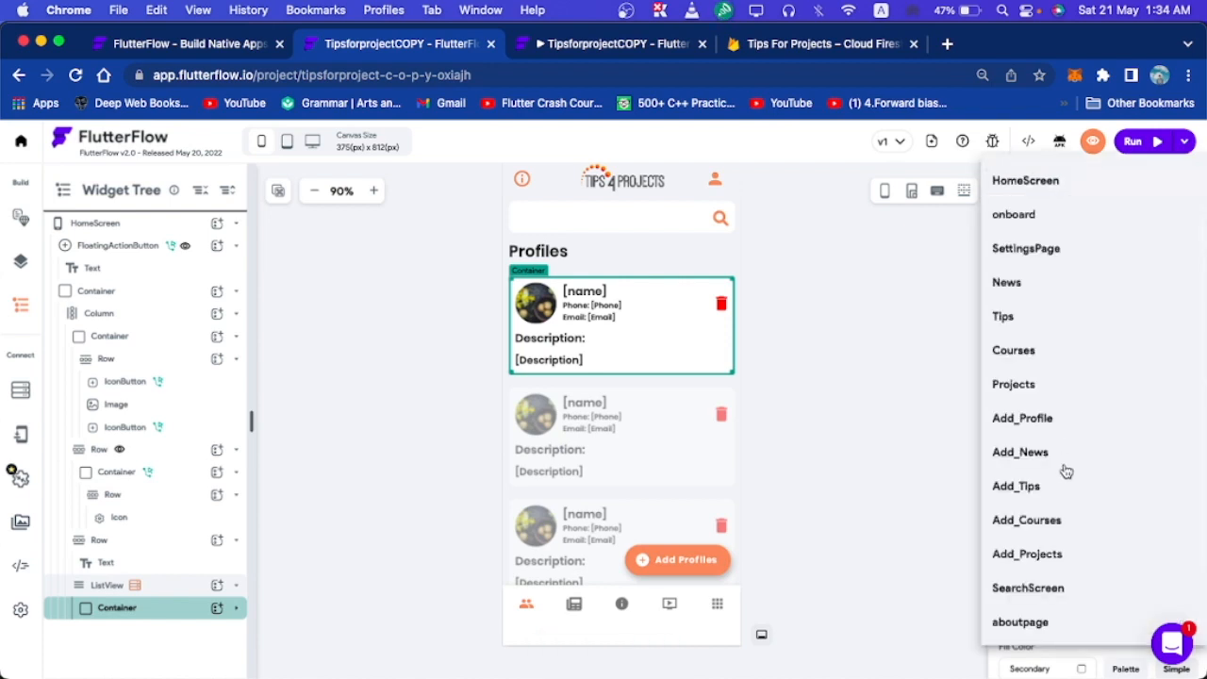
{"action": "left_click", "coordinate": [1018, 641]}
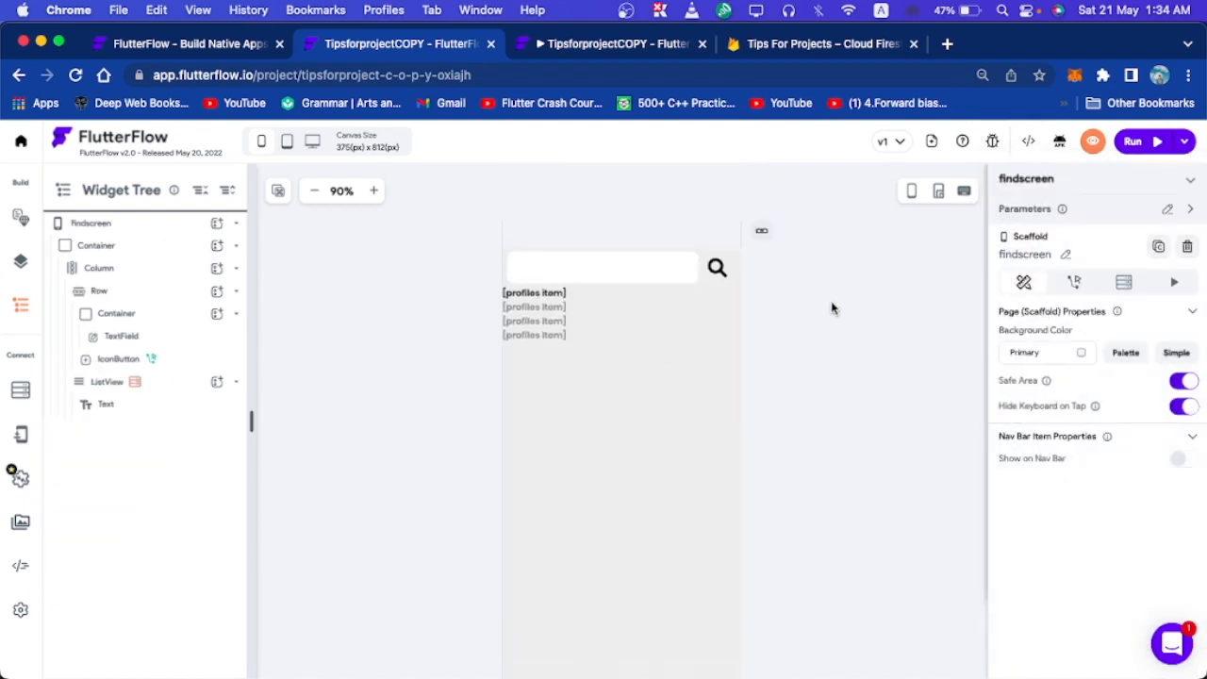
{"action": "left_click", "coordinate": [547, 300]}
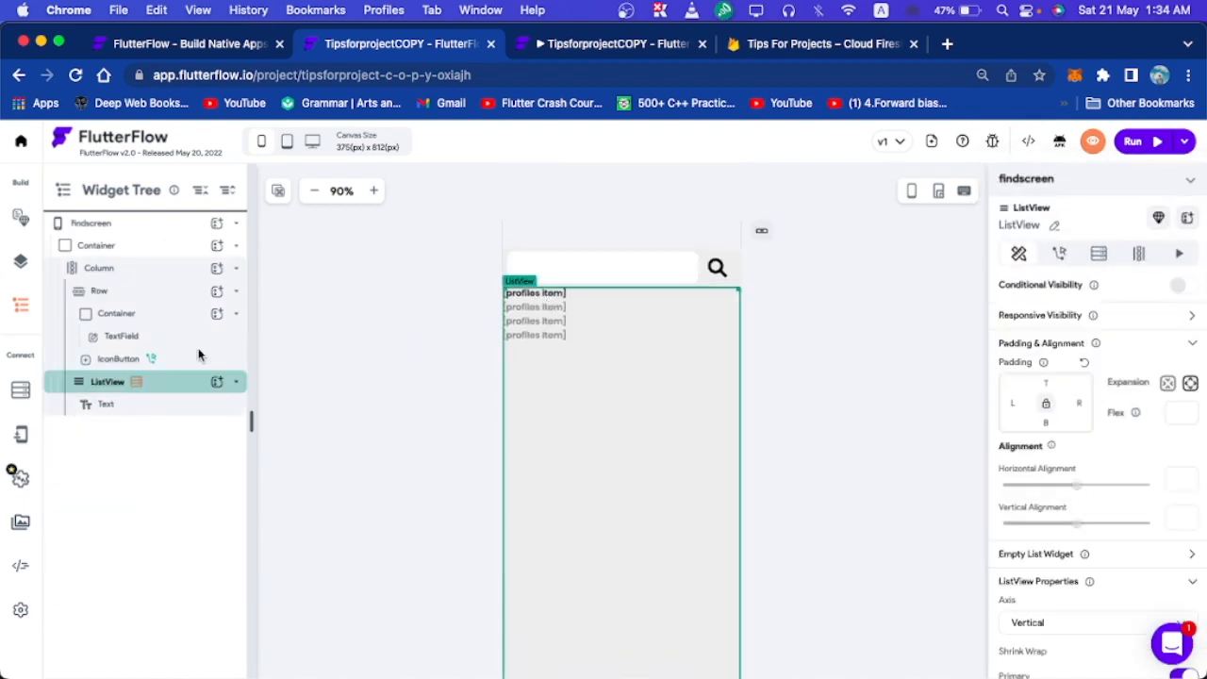
{"action": "left_click", "coordinate": [111, 407]}
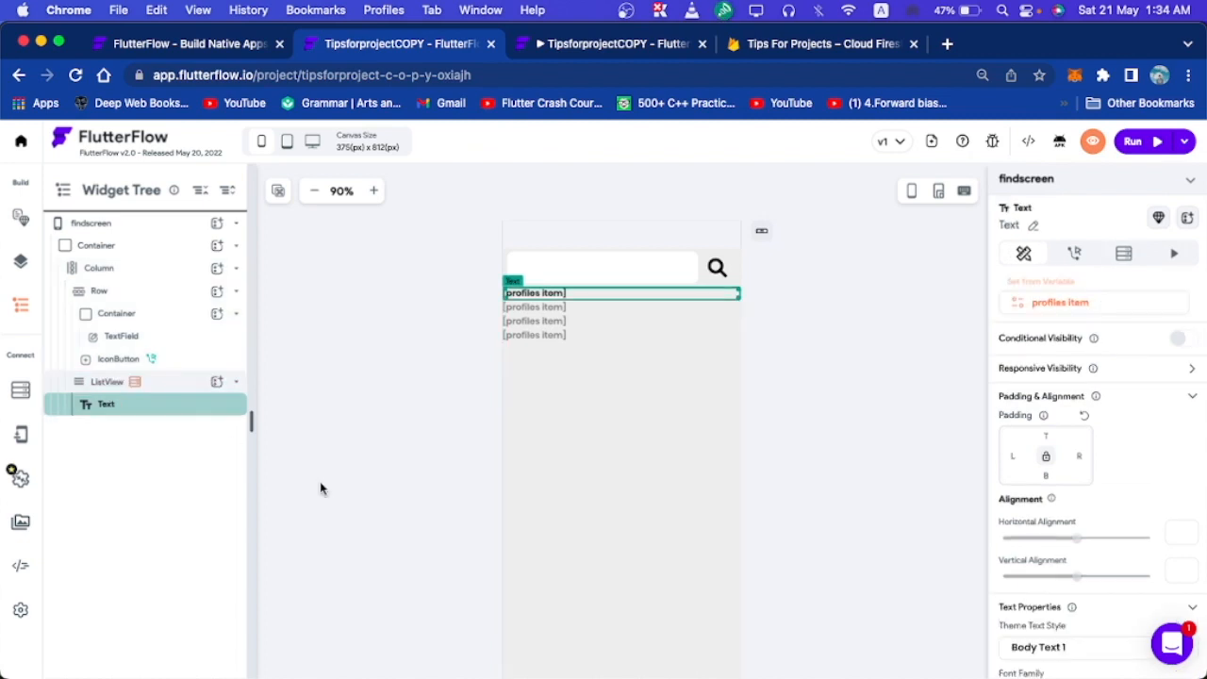
{"action": "key", "text": "Delete"}
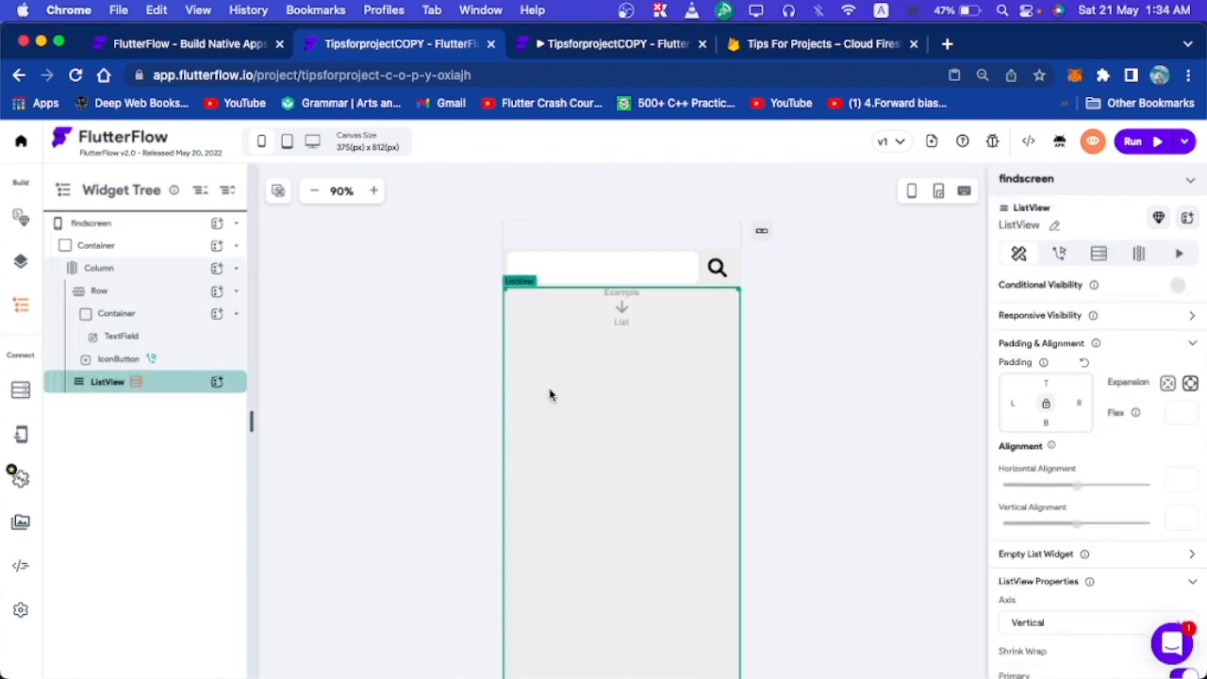
Paste the profile card into the list and bind its name text to profiles item name.
{"action": "key", "text": "super+v"}
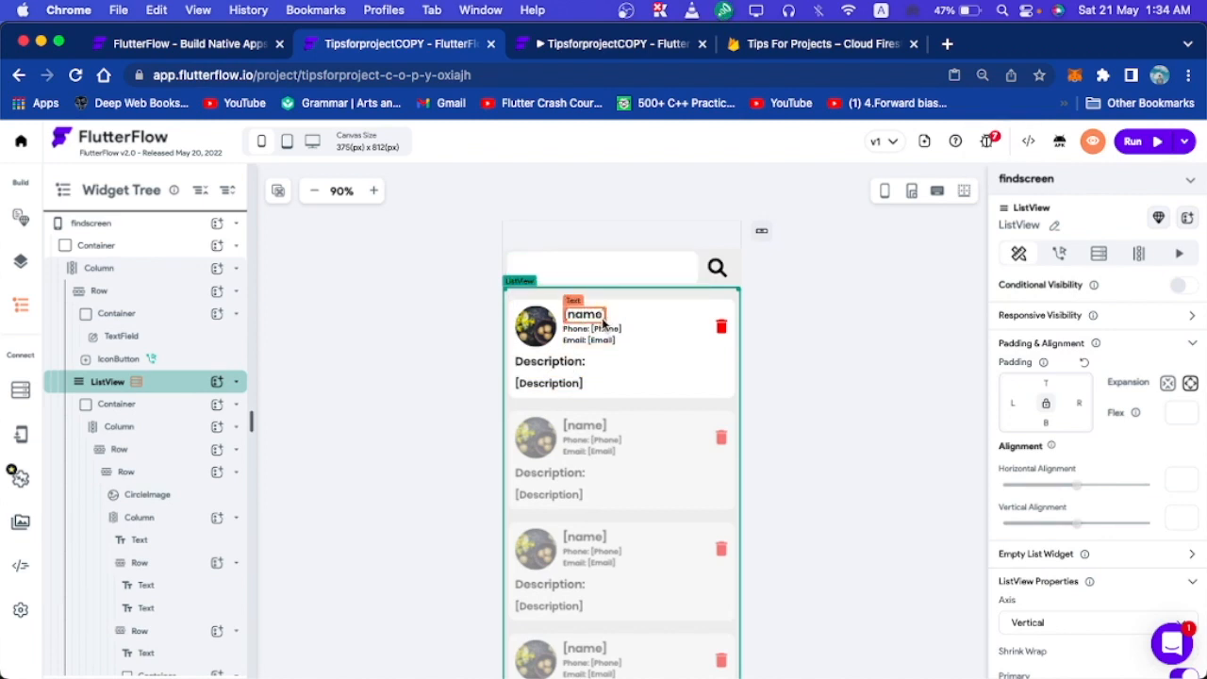
{"action": "left_click", "coordinate": [596, 320]}
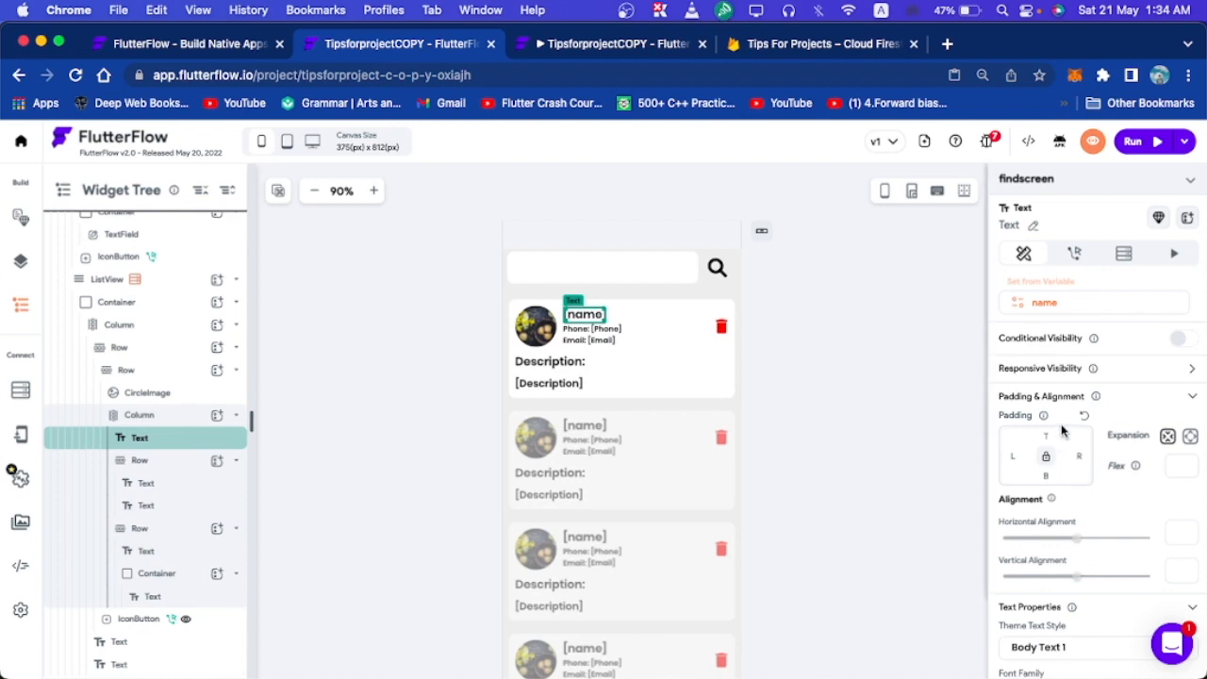
{"action": "left_click", "coordinate": [1063, 312]}
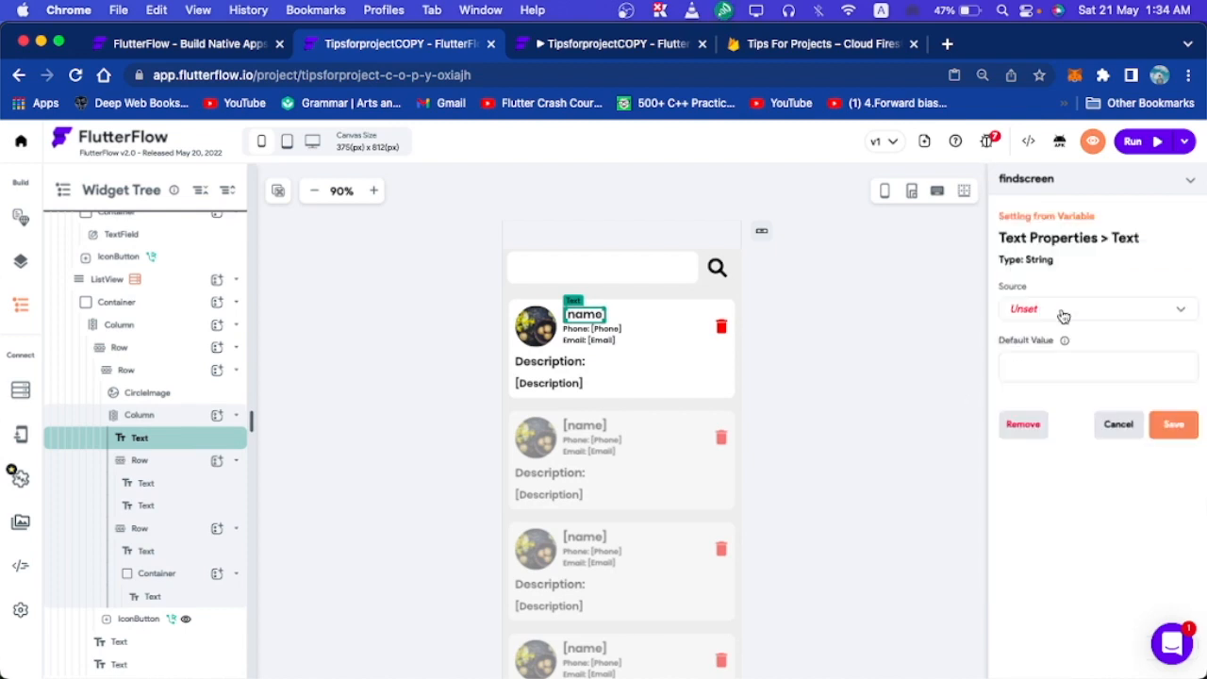
{"action": "left_click", "coordinate": [1064, 314]}
{"action": "left_click", "coordinate": [1094, 293]}
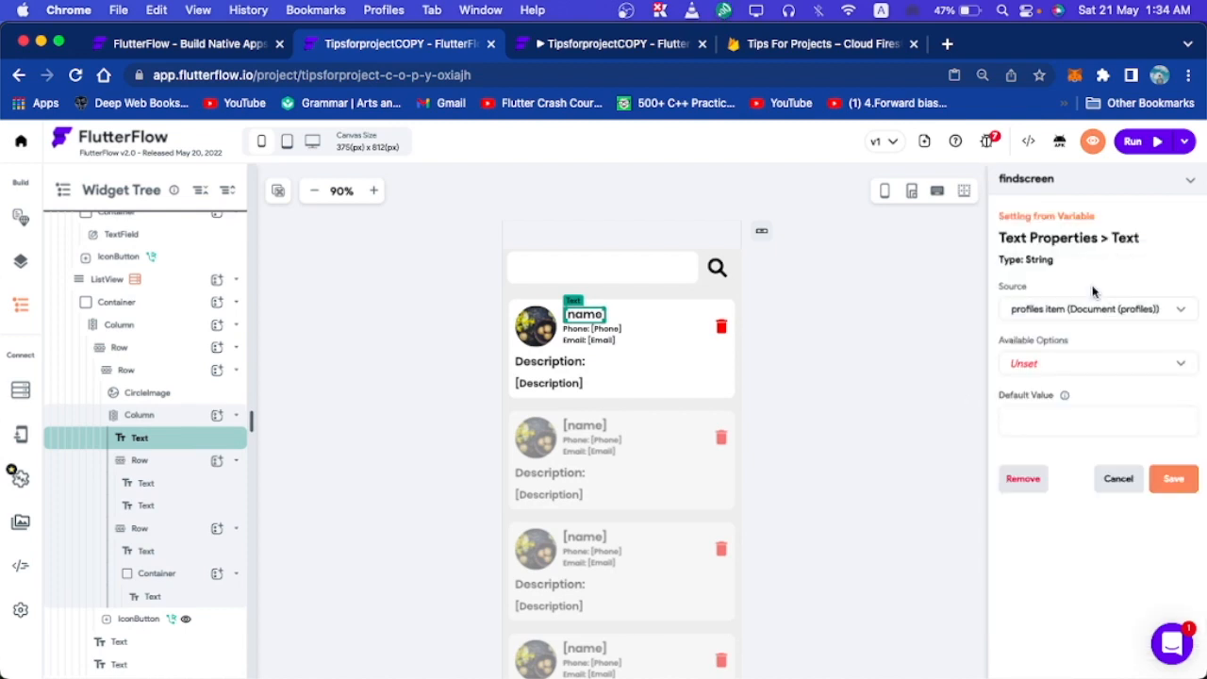
{"action": "left_click", "coordinate": [1048, 375]}
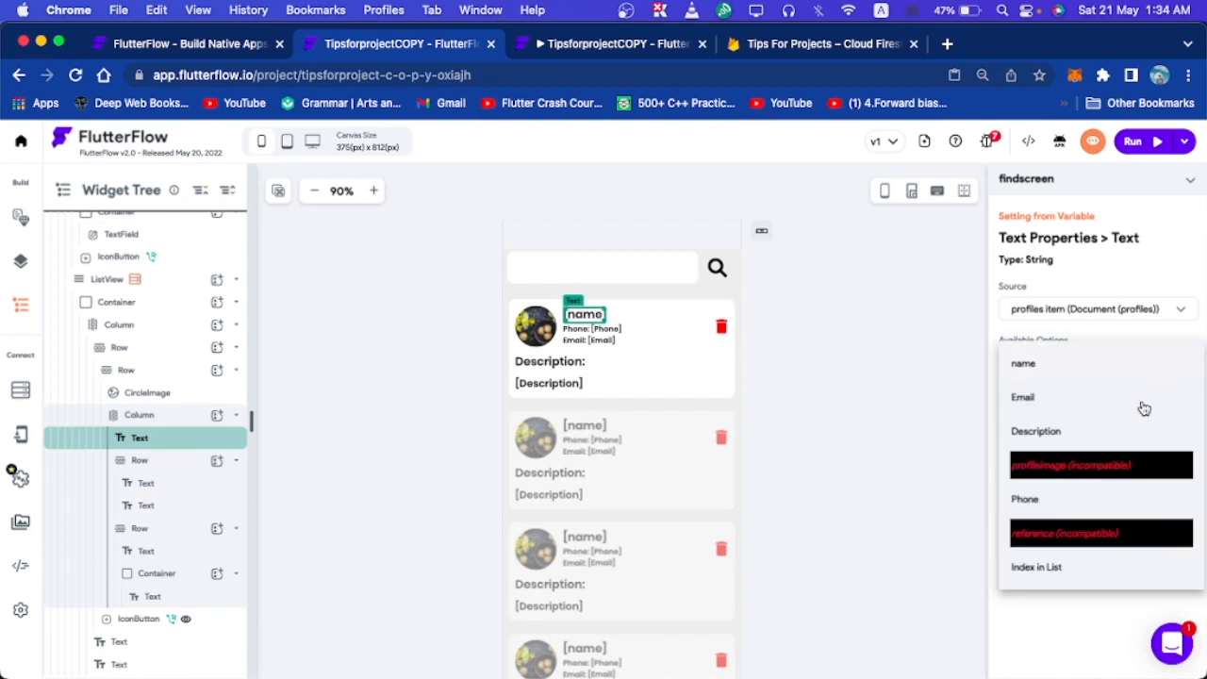
{"action": "left_click", "coordinate": [1049, 365]}
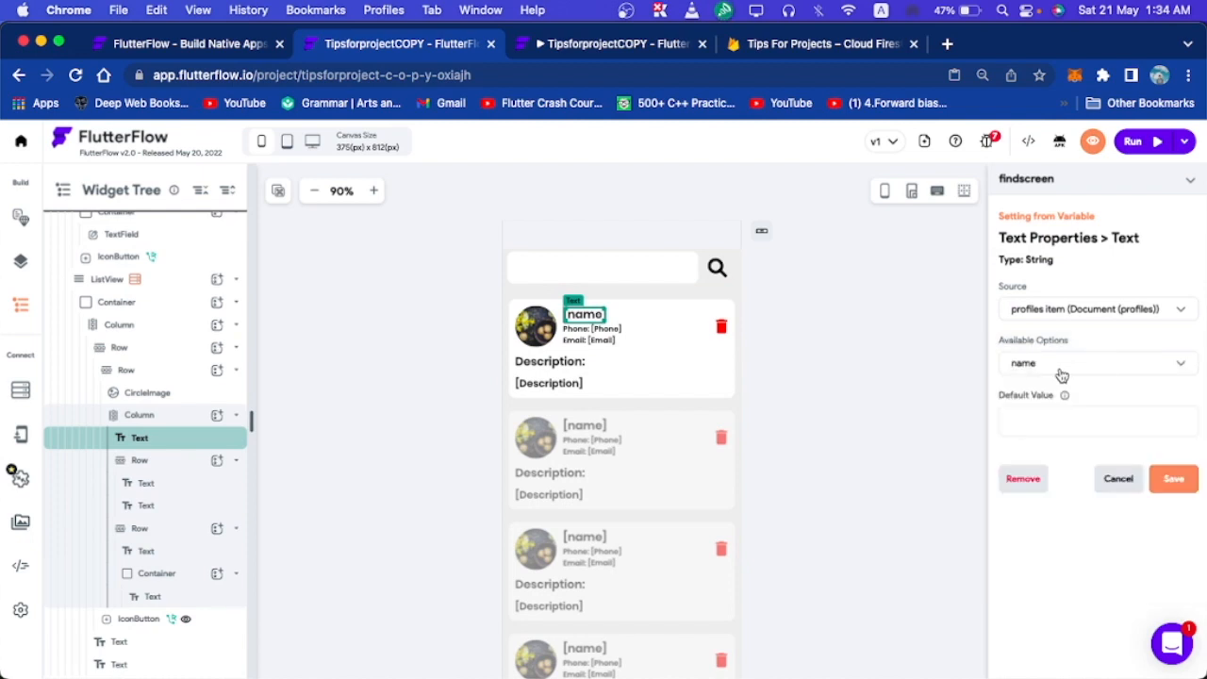
{"action": "left_click", "coordinate": [1171, 481]}
{"action": "left_click", "coordinate": [828, 335]}
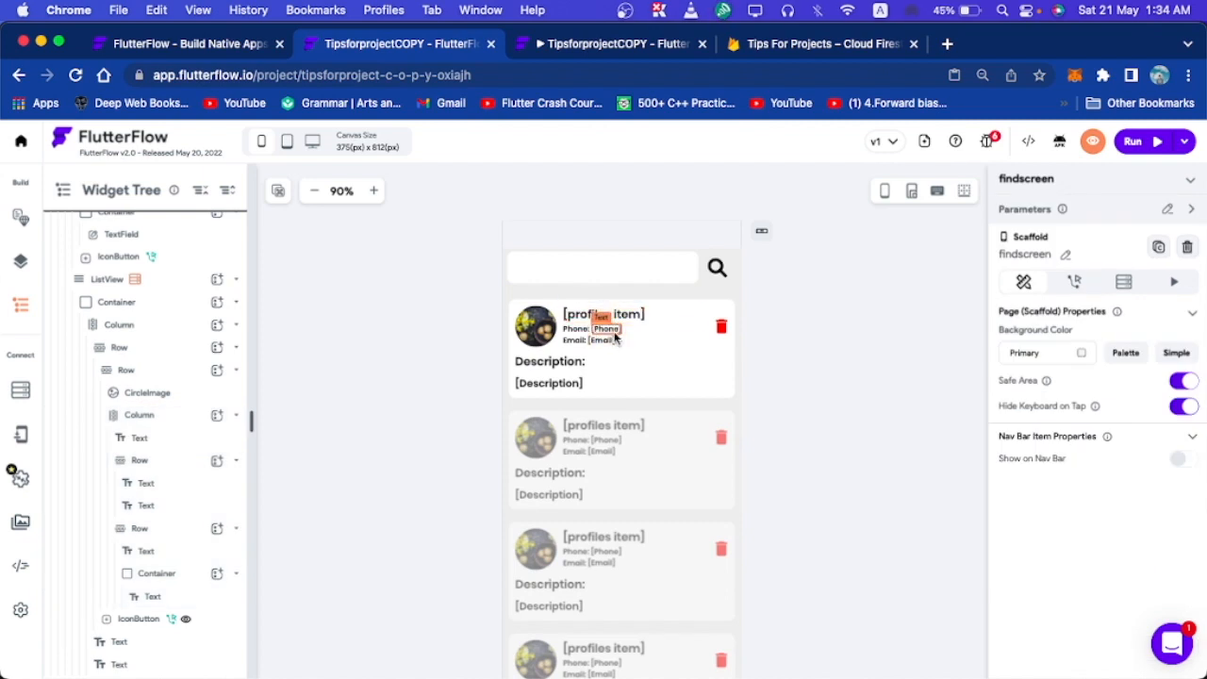
Bind the card's Phone text to the profiles item Phone field.
{"action": "left_click", "coordinate": [608, 330]}
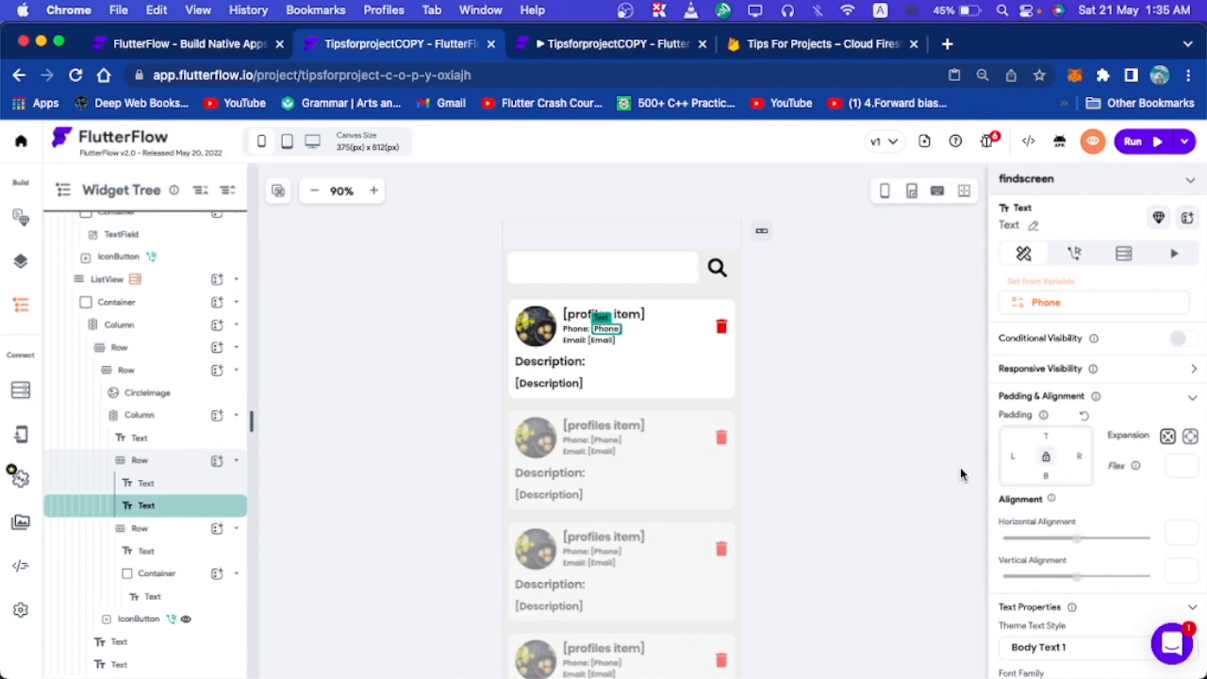
{"action": "left_click", "coordinate": [1058, 312]}
{"action": "left_click", "coordinate": [1065, 317]}
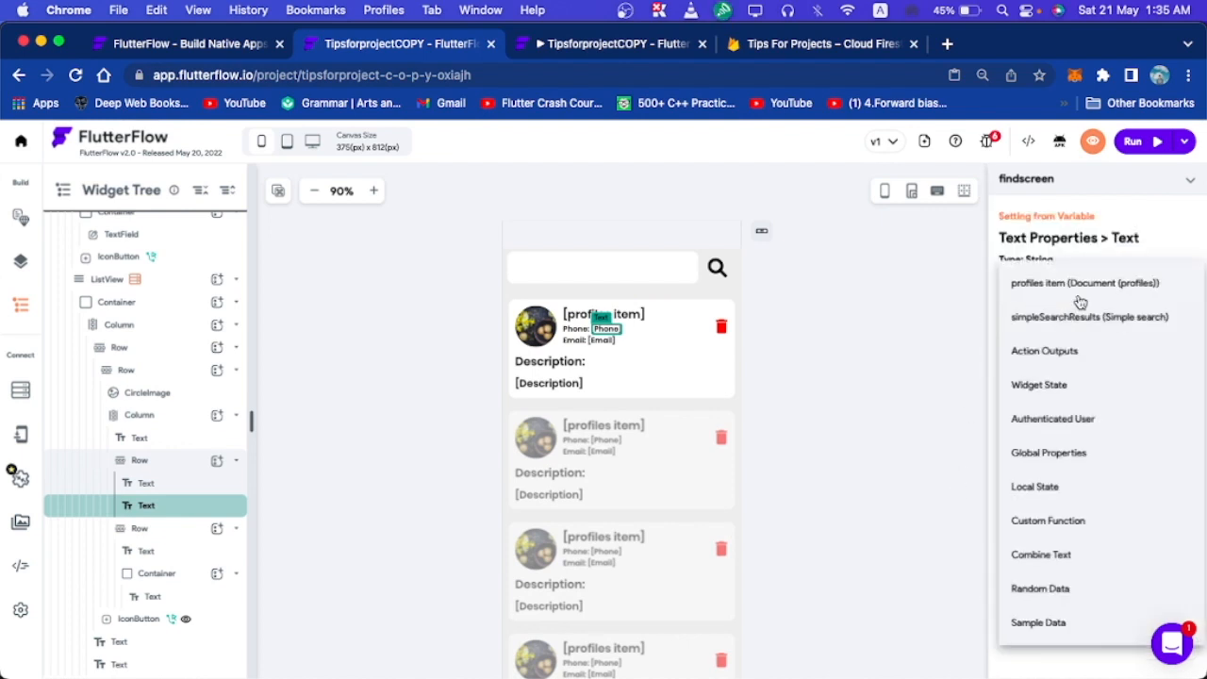
{"action": "left_click", "coordinate": [1070, 284]}
{"action": "left_click", "coordinate": [1030, 366]}
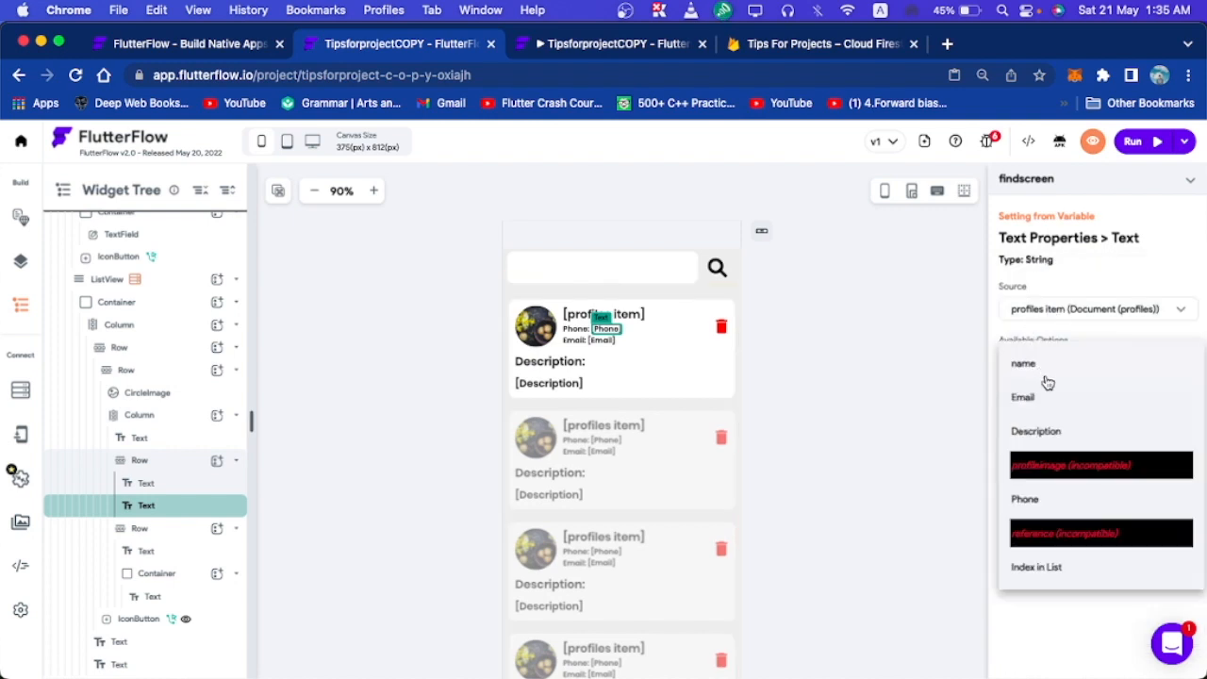
{"action": "left_click", "coordinate": [1035, 509]}
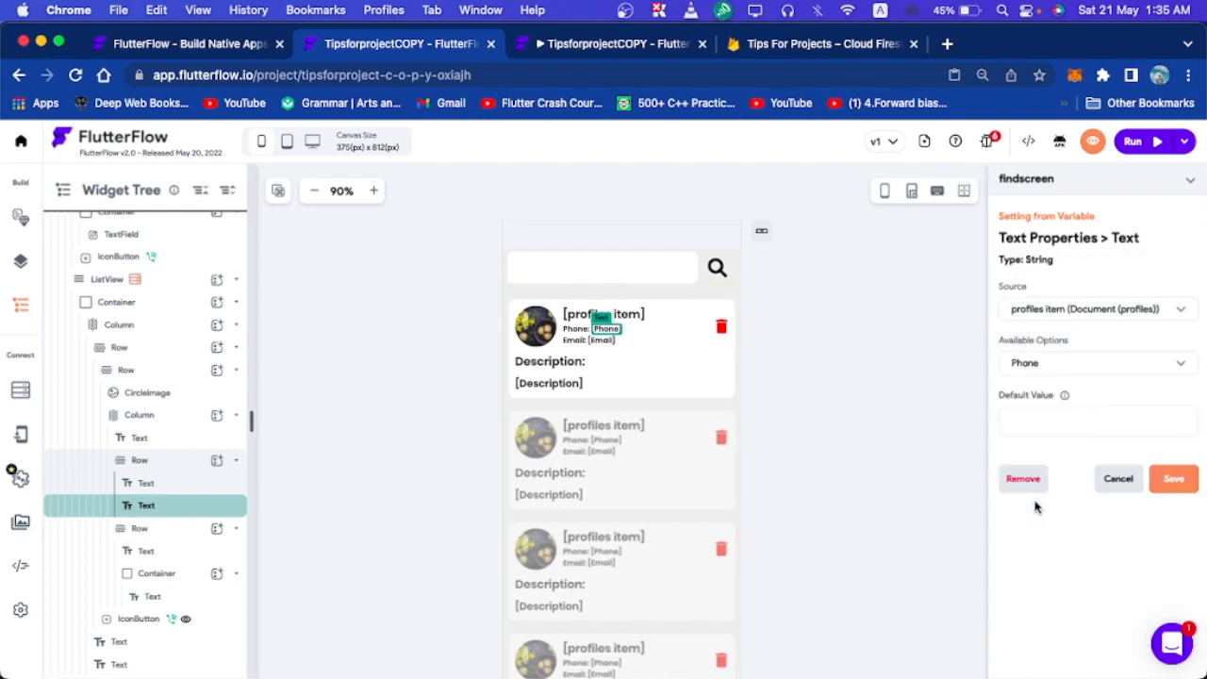
{"action": "left_click", "coordinate": [1172, 478]}
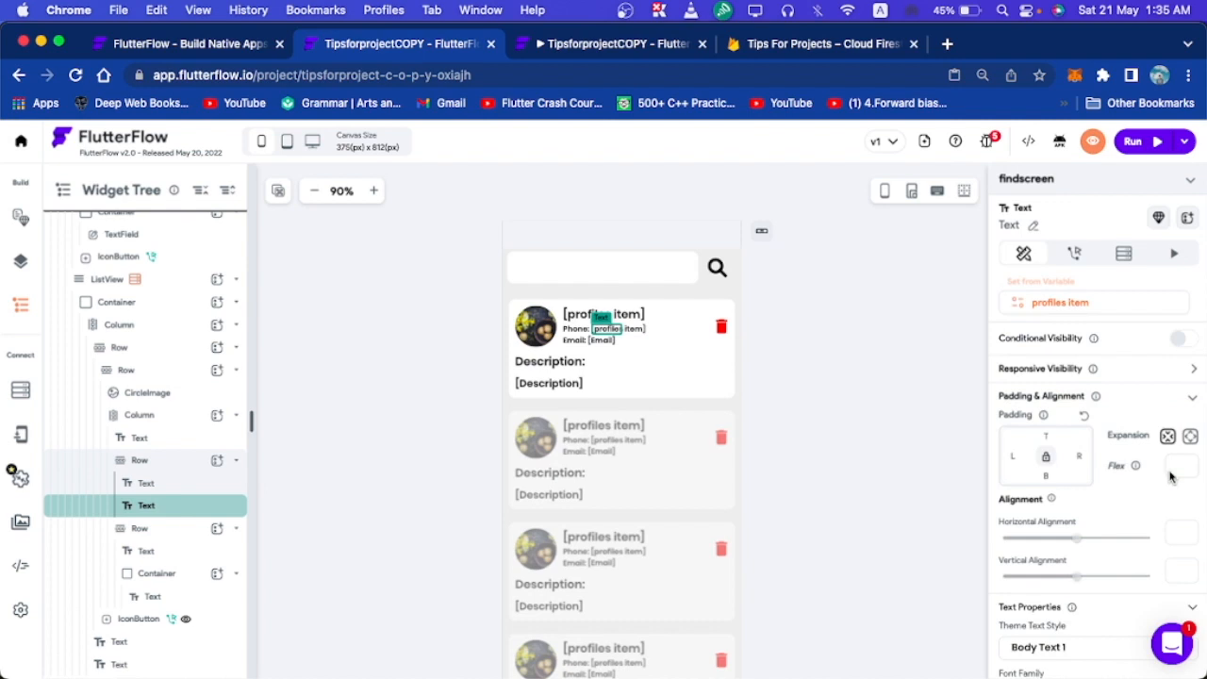
{"action": "left_click", "coordinate": [609, 339]}
{"action": "left_click", "coordinate": [1128, 306]}
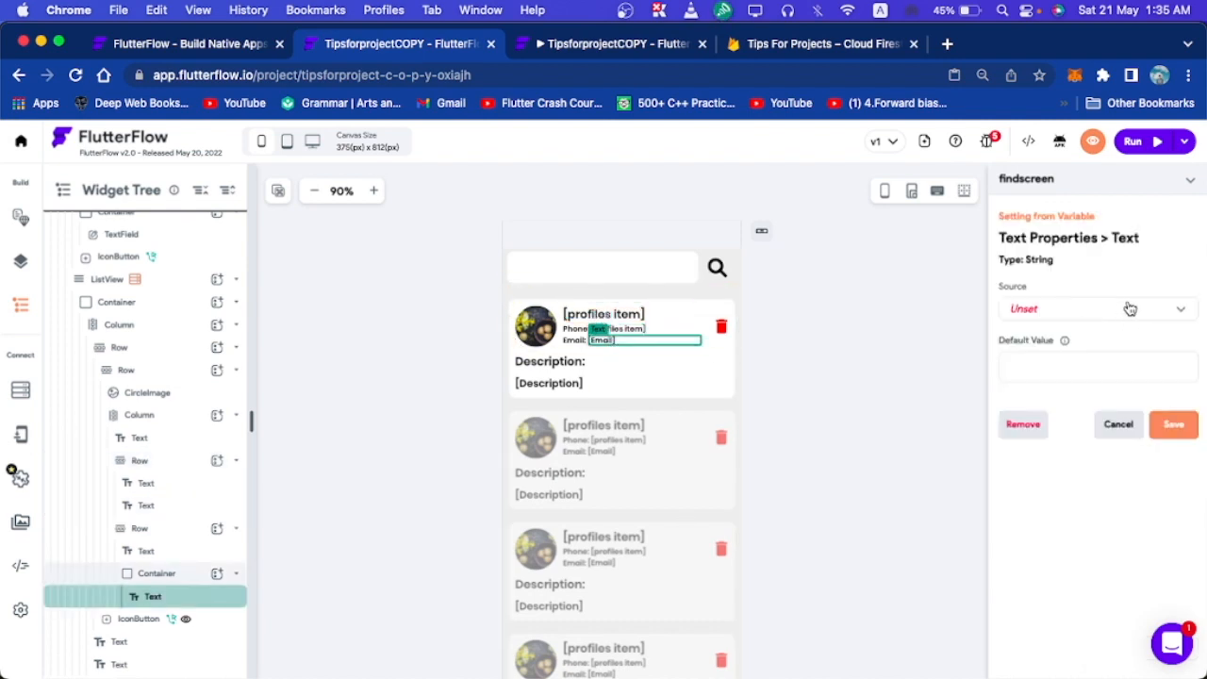
Bind the Email text to the profiles item Email field.
{"action": "left_click", "coordinate": [1115, 315]}
{"action": "left_click", "coordinate": [1105, 283]}
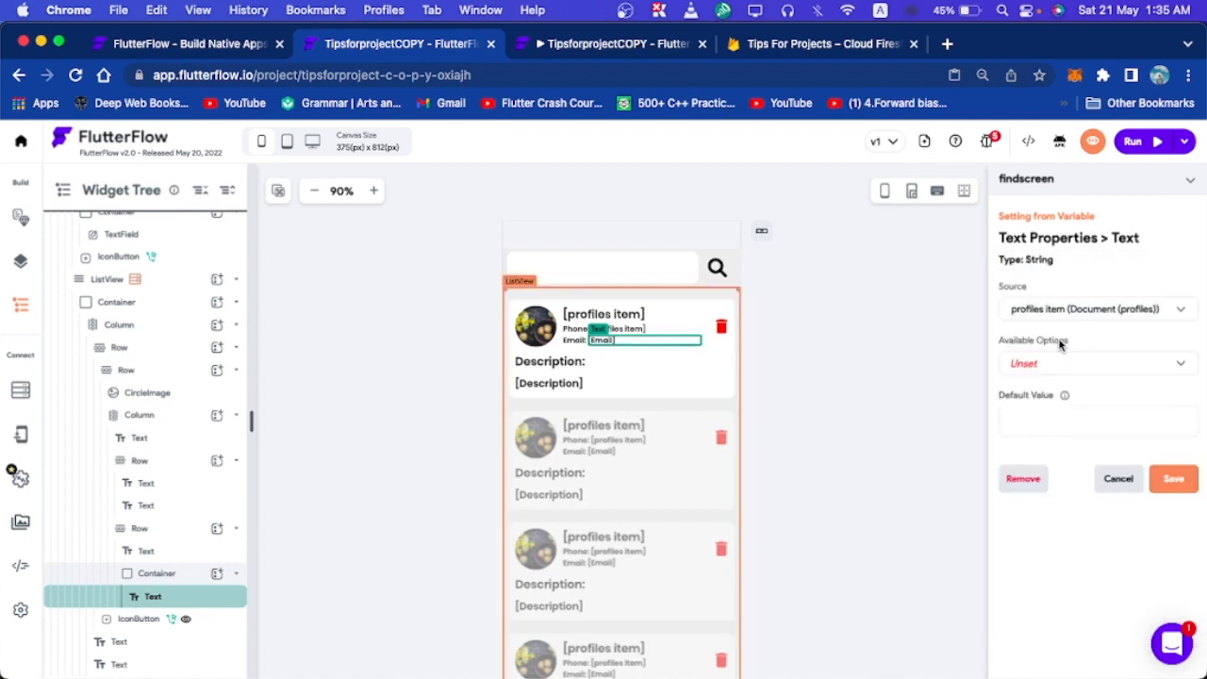
{"action": "left_click", "coordinate": [1042, 362]}
{"action": "left_click", "coordinate": [1050, 362]}
{"action": "left_click", "coordinate": [1056, 362]}
{"action": "left_click", "coordinate": [1028, 403]}
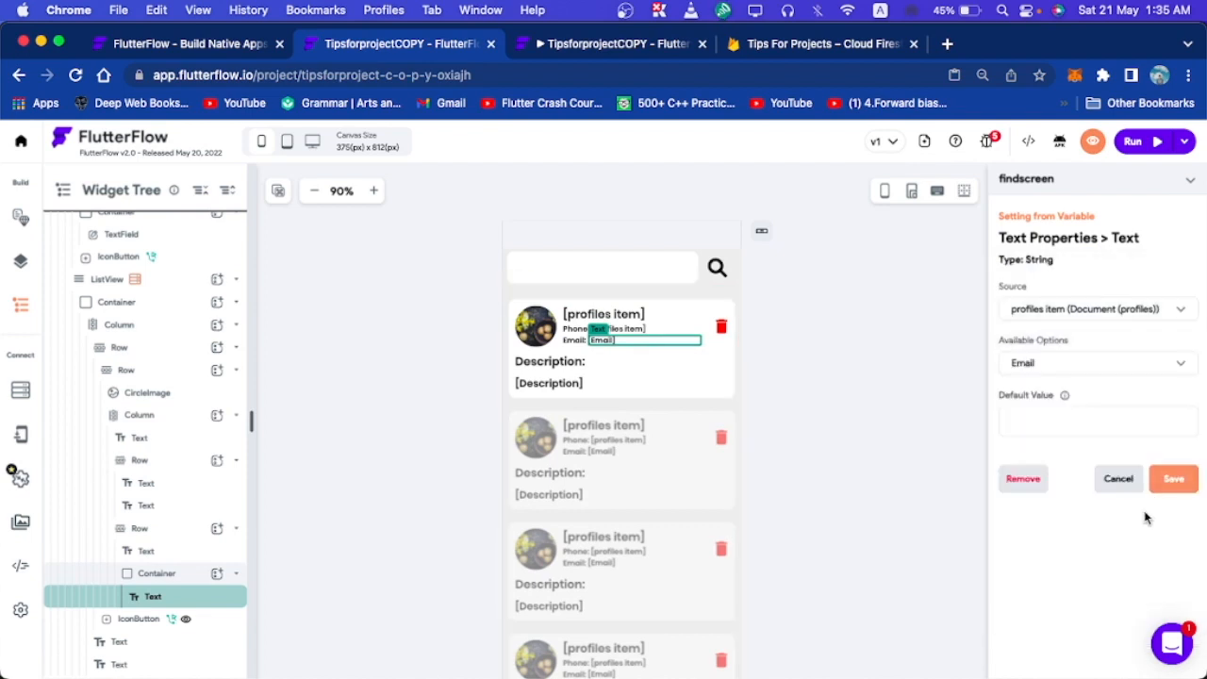
{"action": "left_click", "coordinate": [1174, 482]}
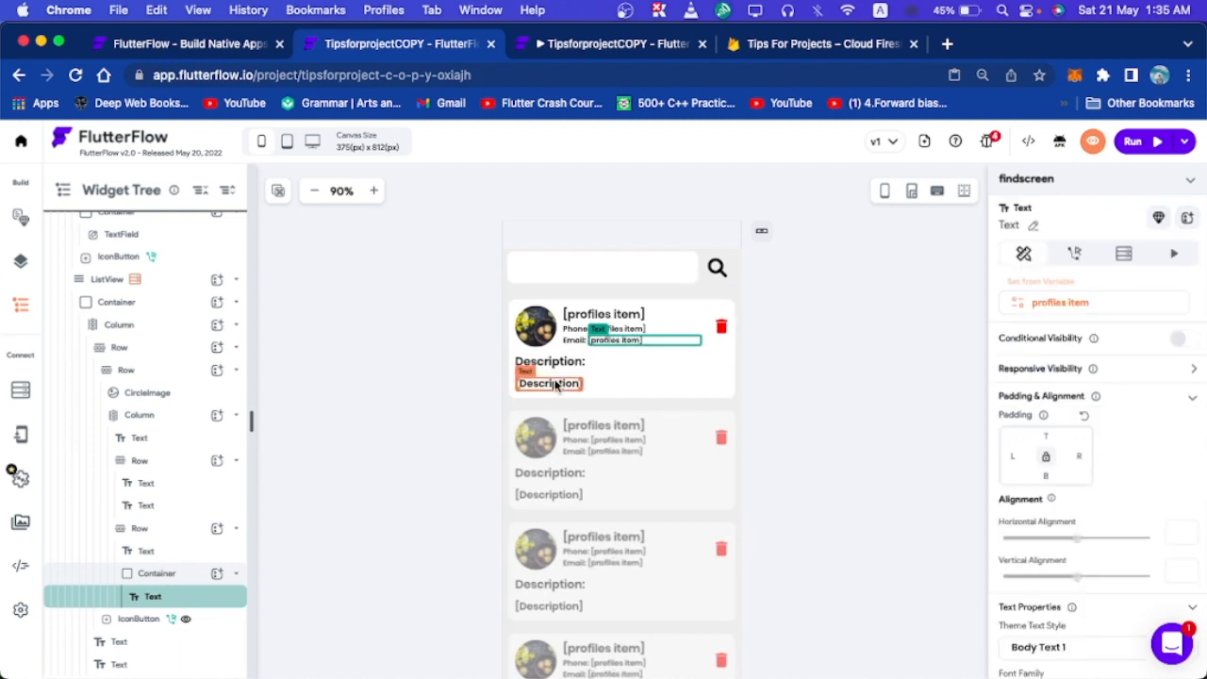
Bind the Description text to the profiles item Description field.
{"action": "left_click", "coordinate": [551, 383]}
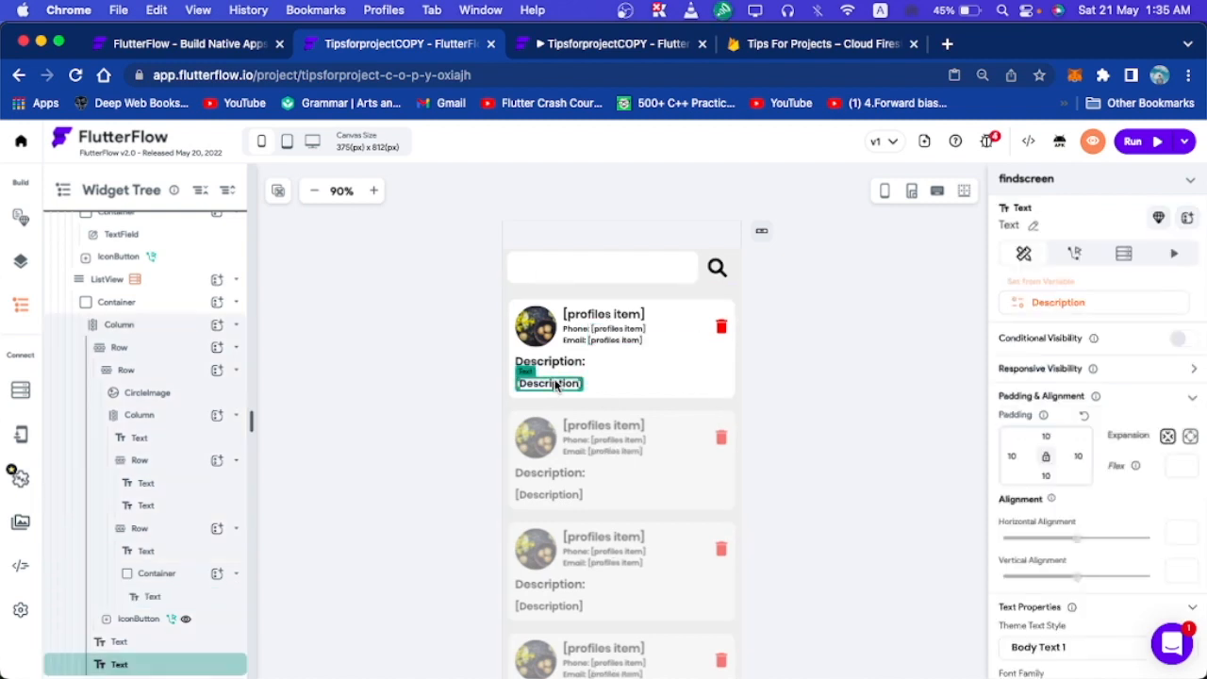
{"action": "left_click", "coordinate": [1129, 303]}
{"action": "left_click", "coordinate": [1082, 305]}
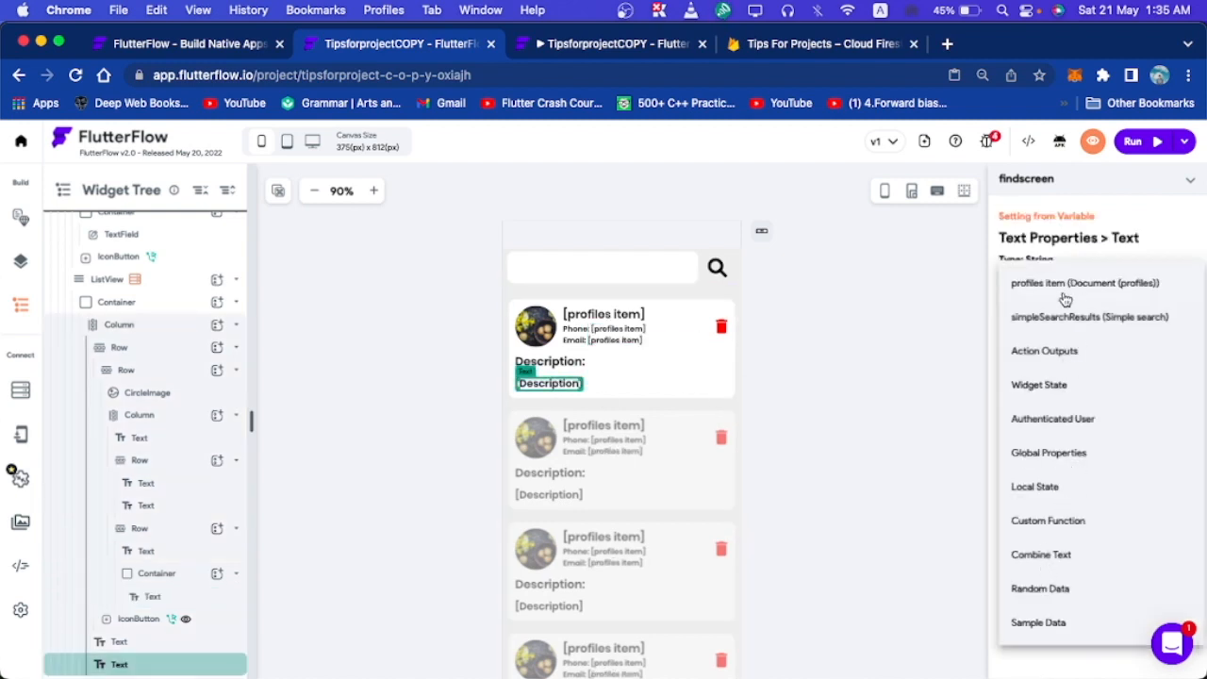
{"action": "left_click", "coordinate": [1060, 296]}
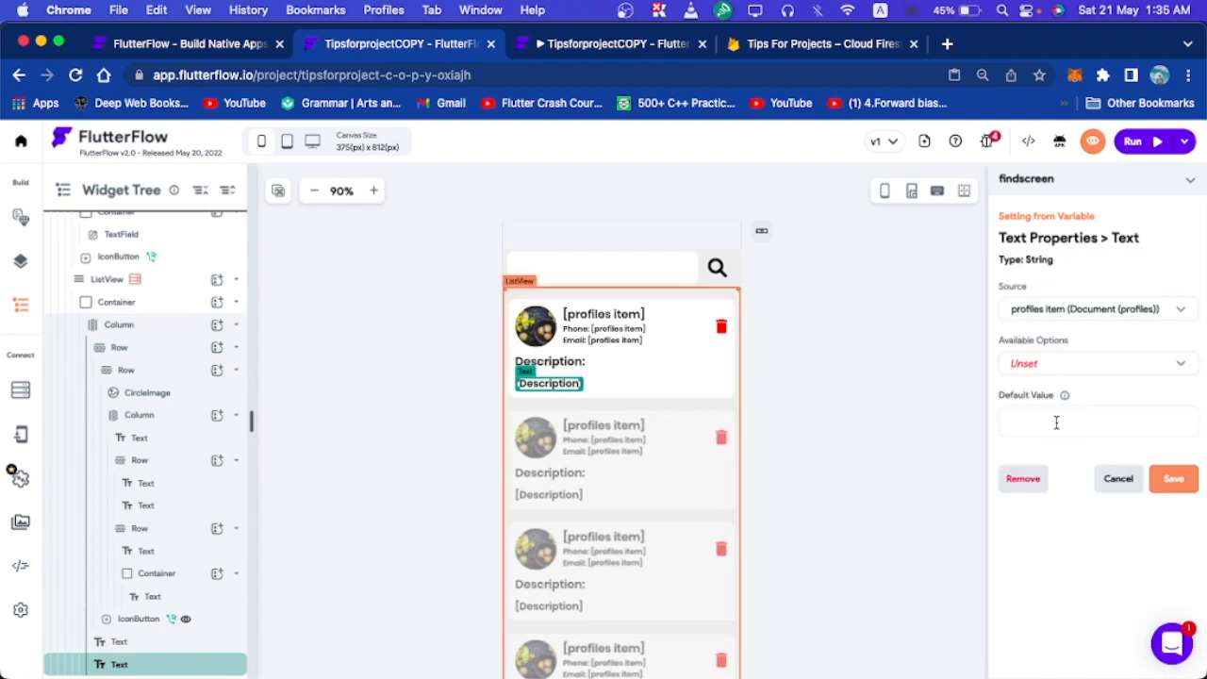
{"action": "left_click", "coordinate": [1085, 366]}
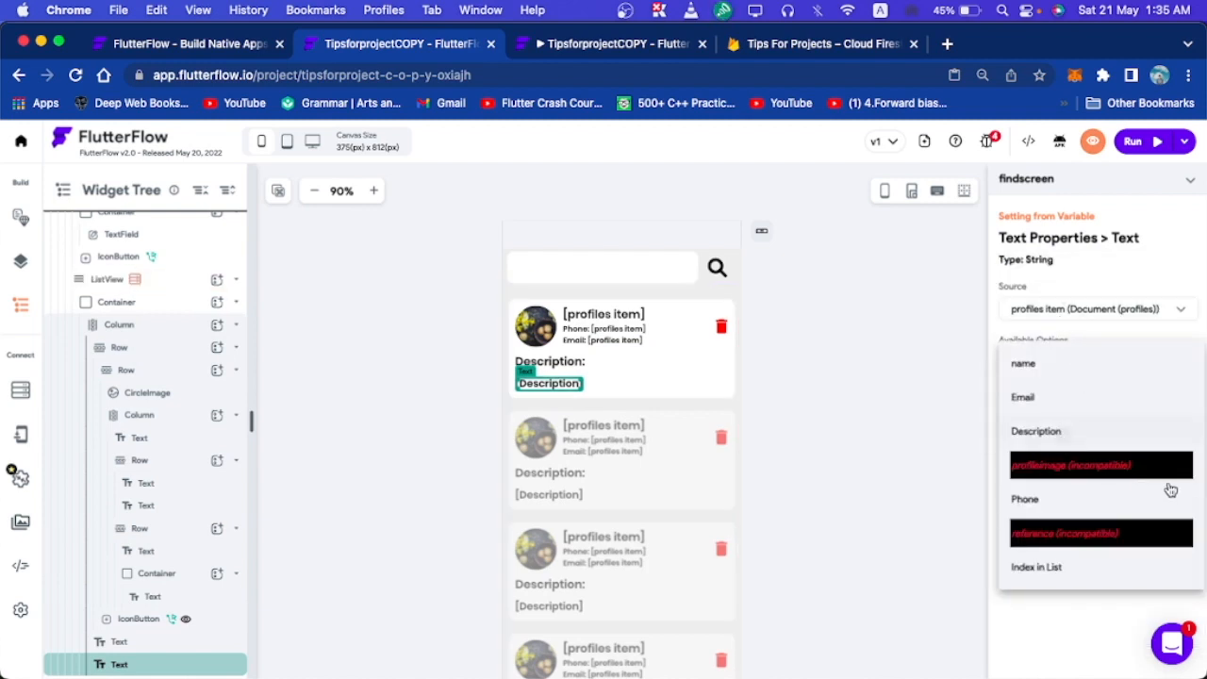
{"action": "left_click", "coordinate": [1177, 479]}
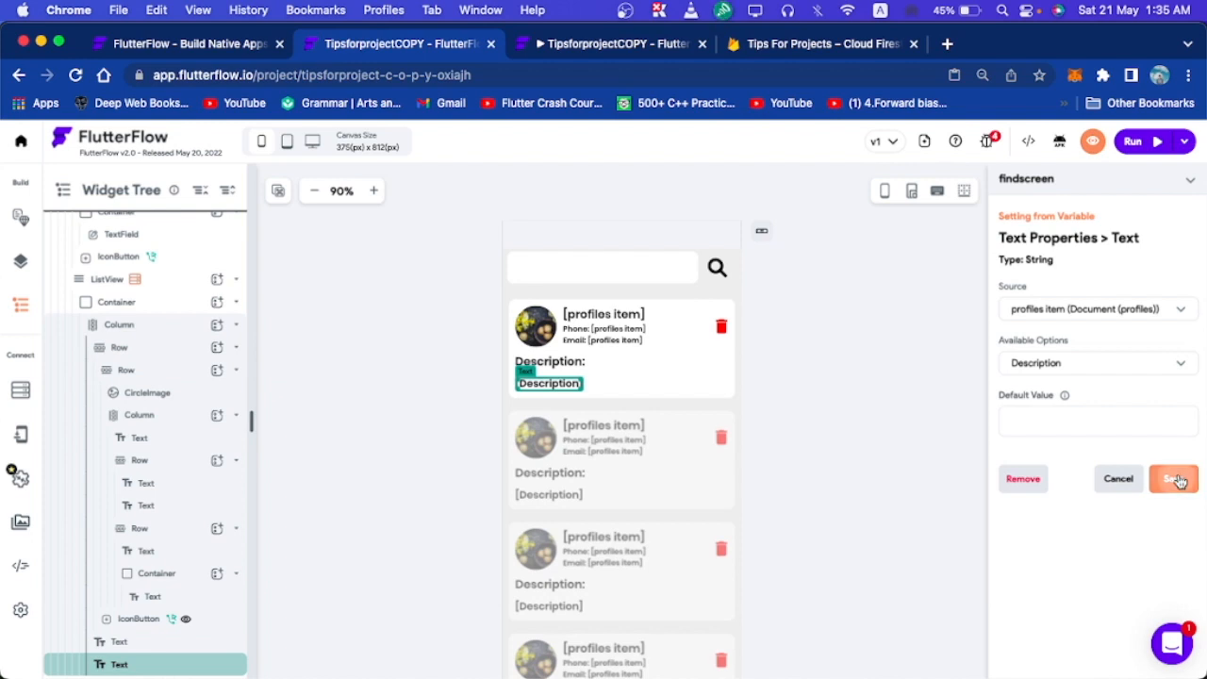
{"action": "left_click", "coordinate": [987, 141]}
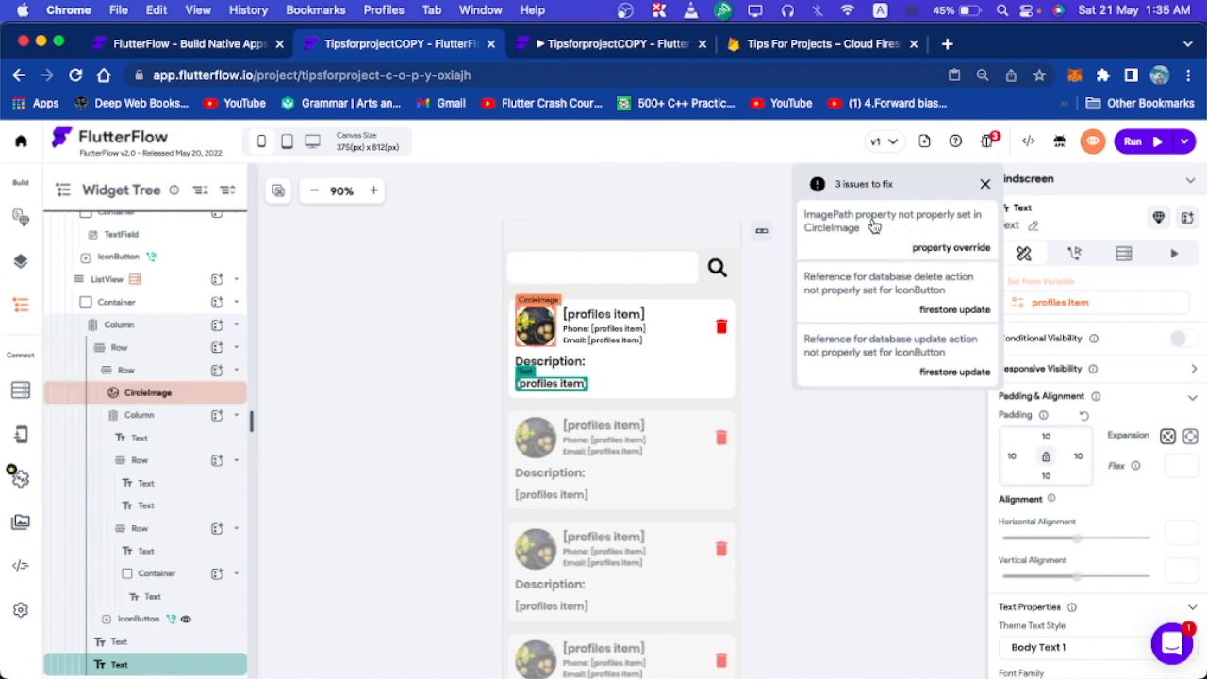
{"action": "left_click", "coordinate": [876, 303]}
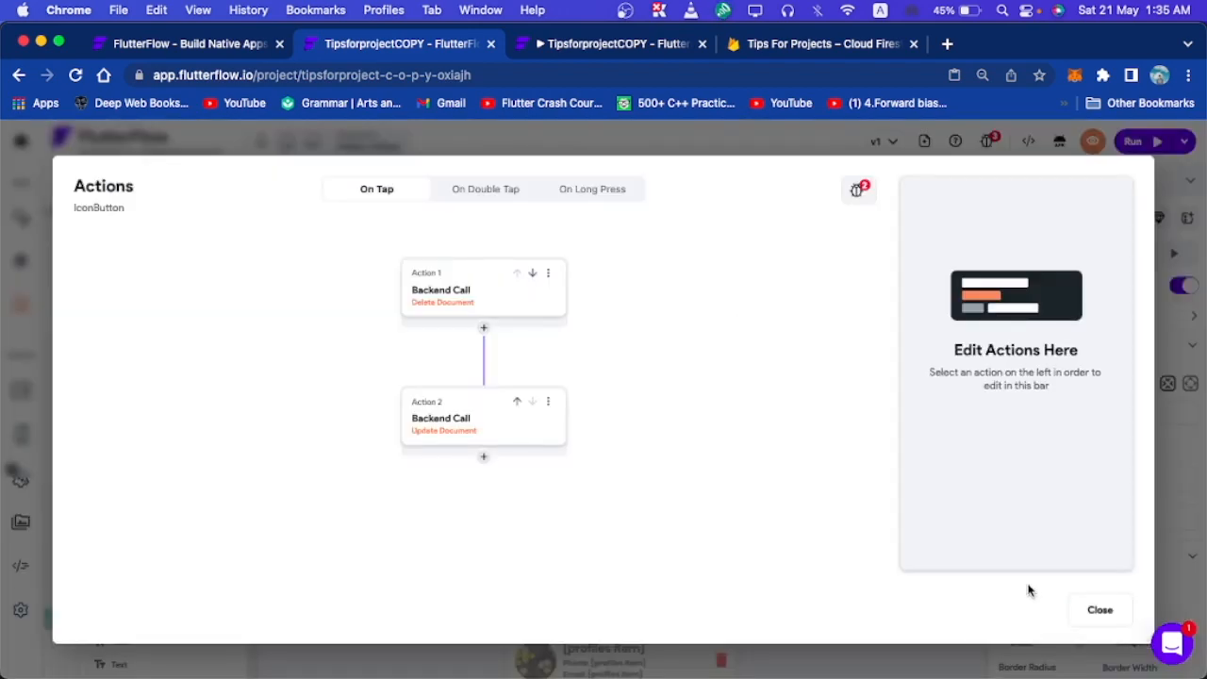
{"action": "left_click", "coordinate": [1097, 610]}
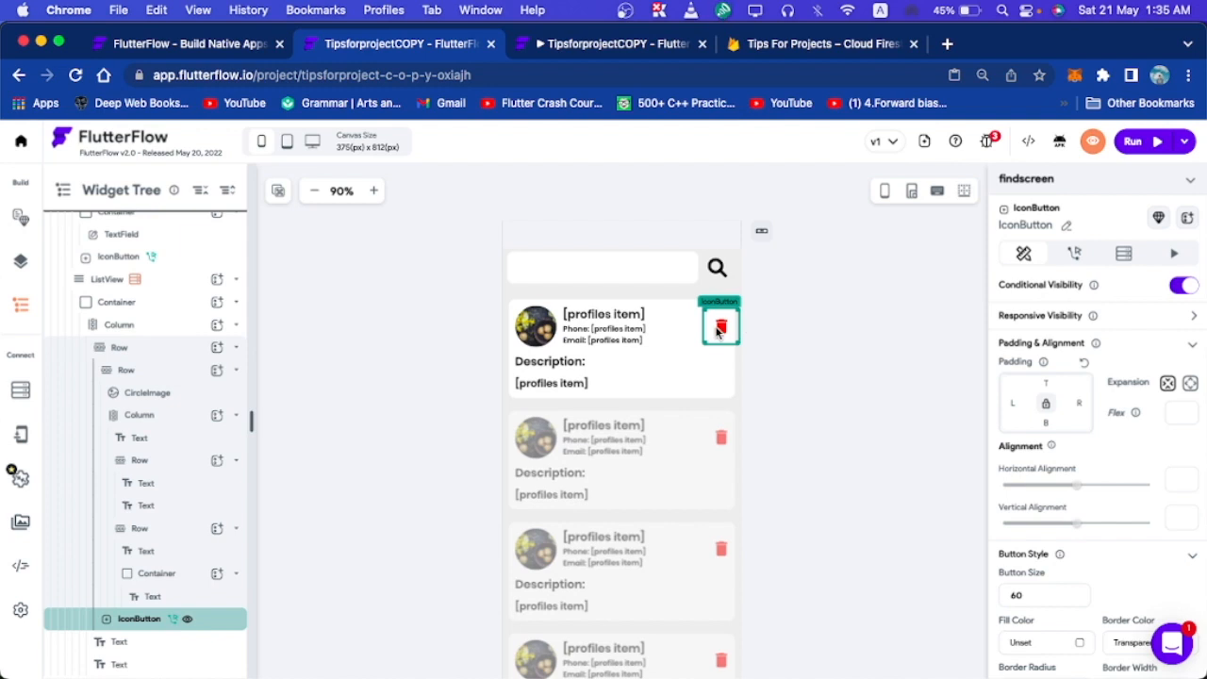
Delete the trash IconButton and bind the CircleImage path to profiles item profileimage.
{"action": "key", "text": "Delete"}
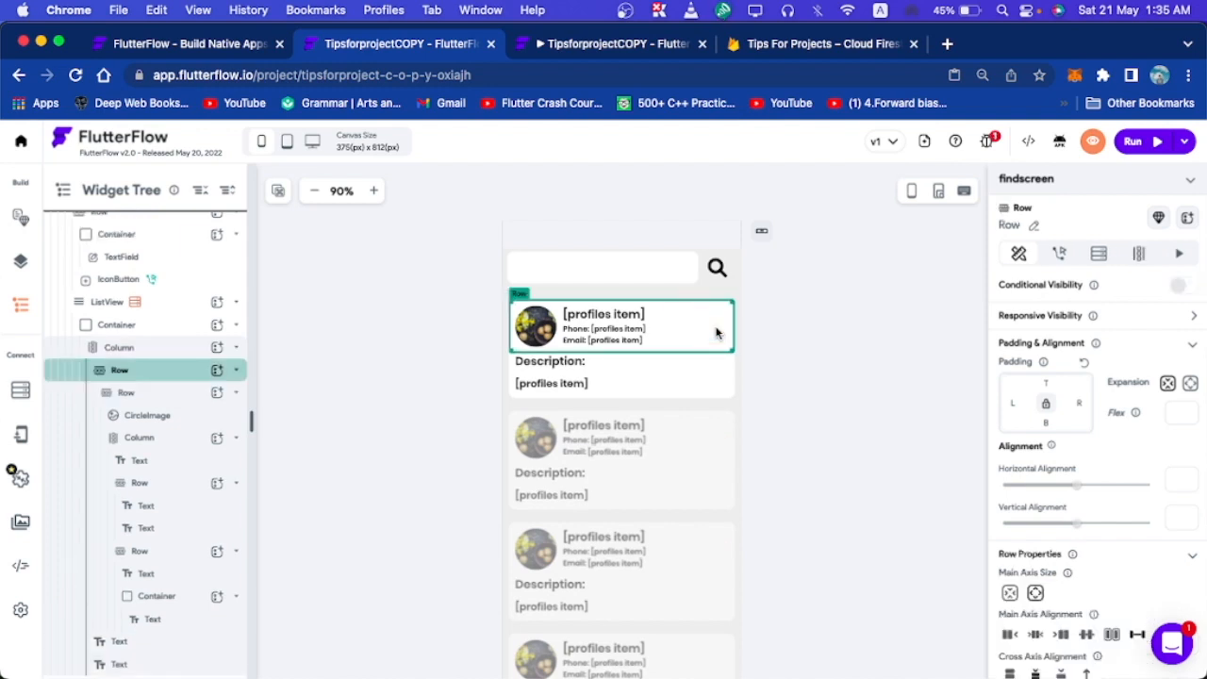
{"action": "left_click", "coordinate": [928, 262]}
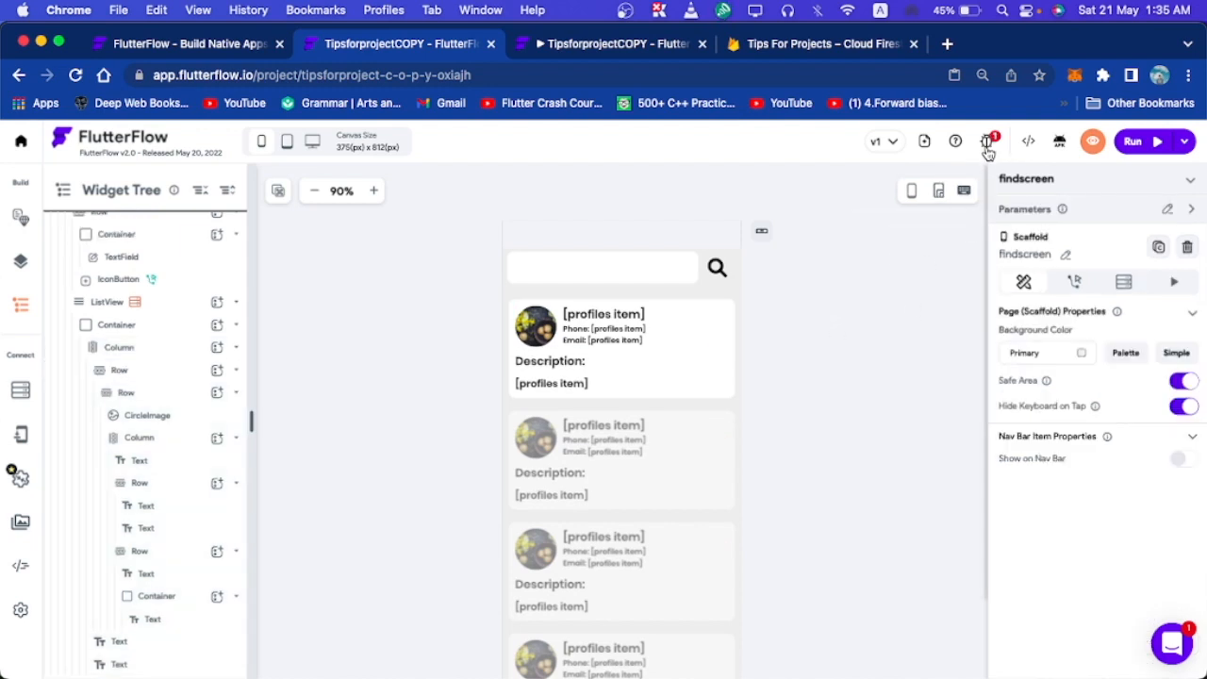
{"action": "left_click", "coordinate": [543, 337]}
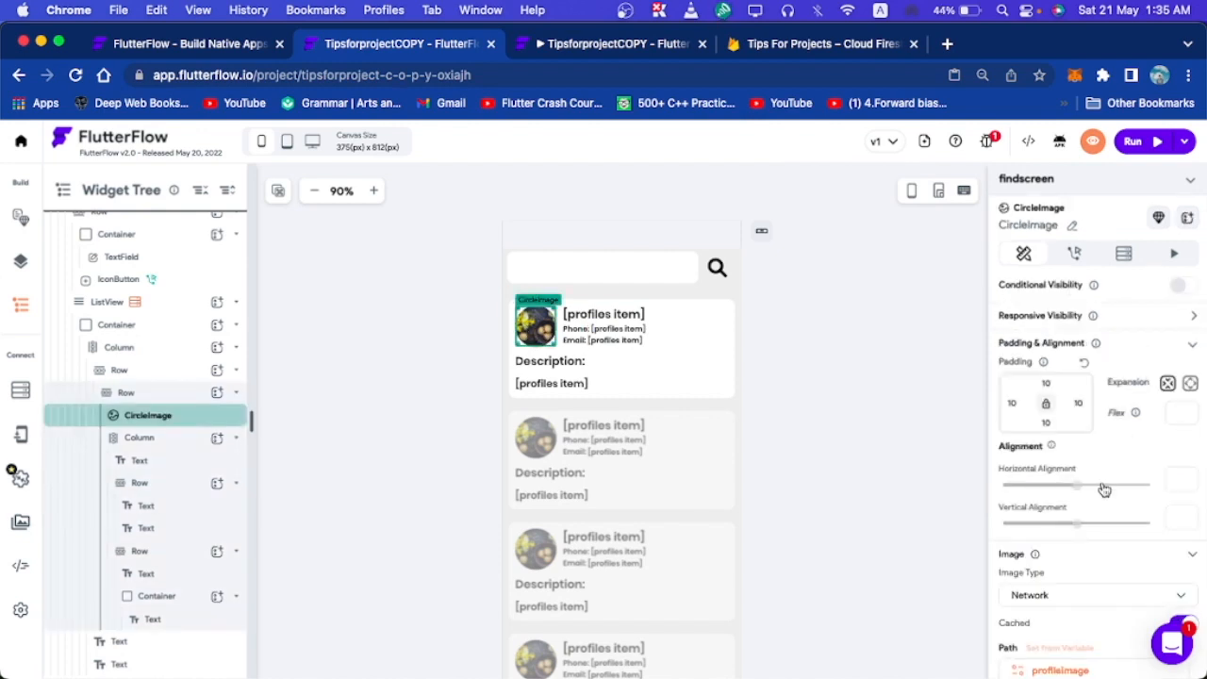
{"action": "scroll", "coordinate": [1094, 494], "scroll_direction": "down", "scroll_amount": 3}
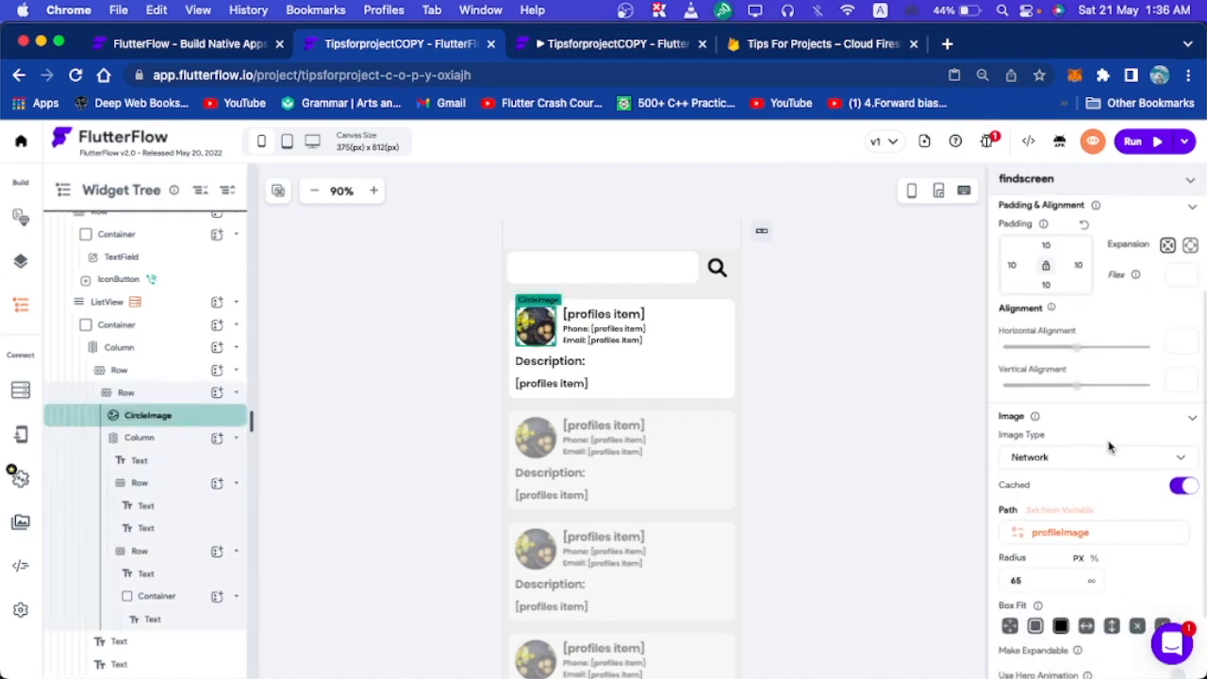
{"action": "left_click", "coordinate": [1059, 534]}
{"action": "left_click", "coordinate": [1116, 310]}
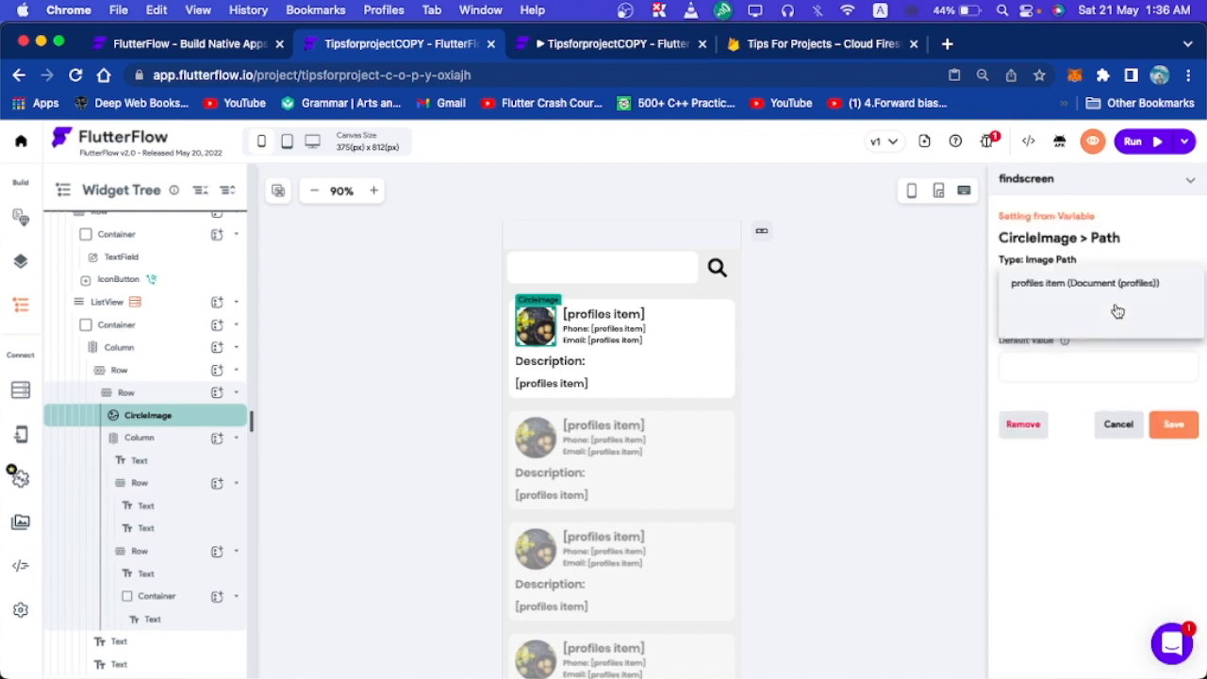
{"action": "left_click", "coordinate": [1075, 279]}
{"action": "left_click", "coordinate": [1025, 369]}
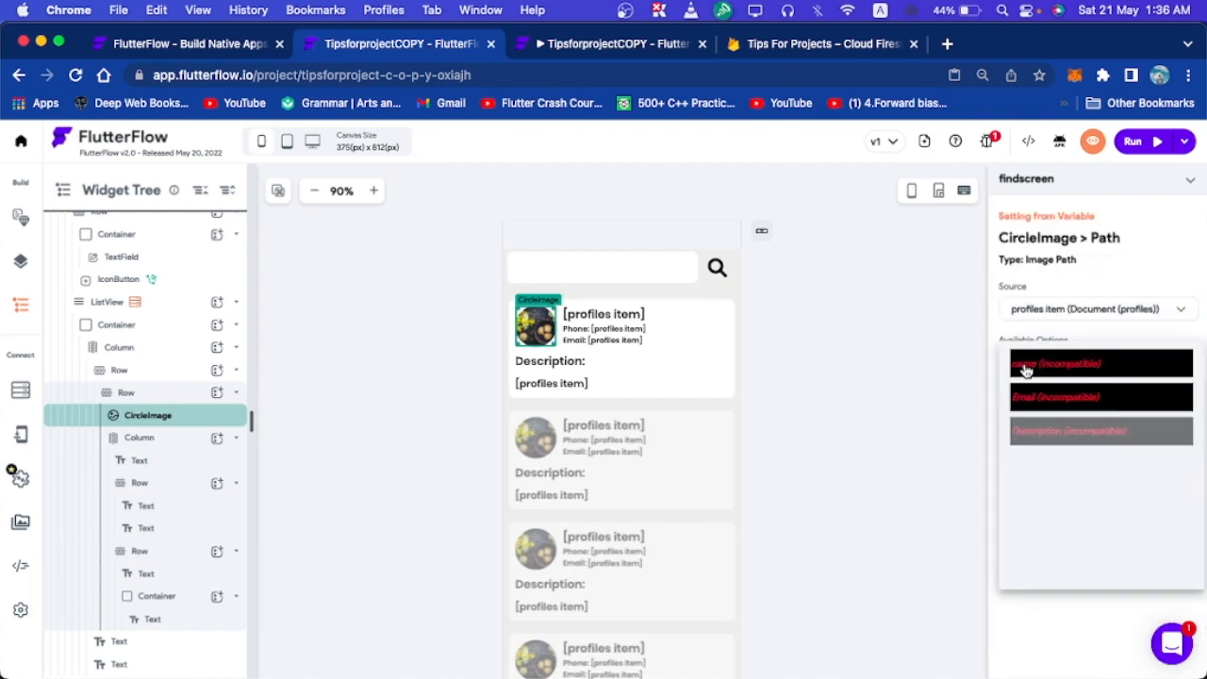
{"action": "left_click", "coordinate": [1040, 468]}
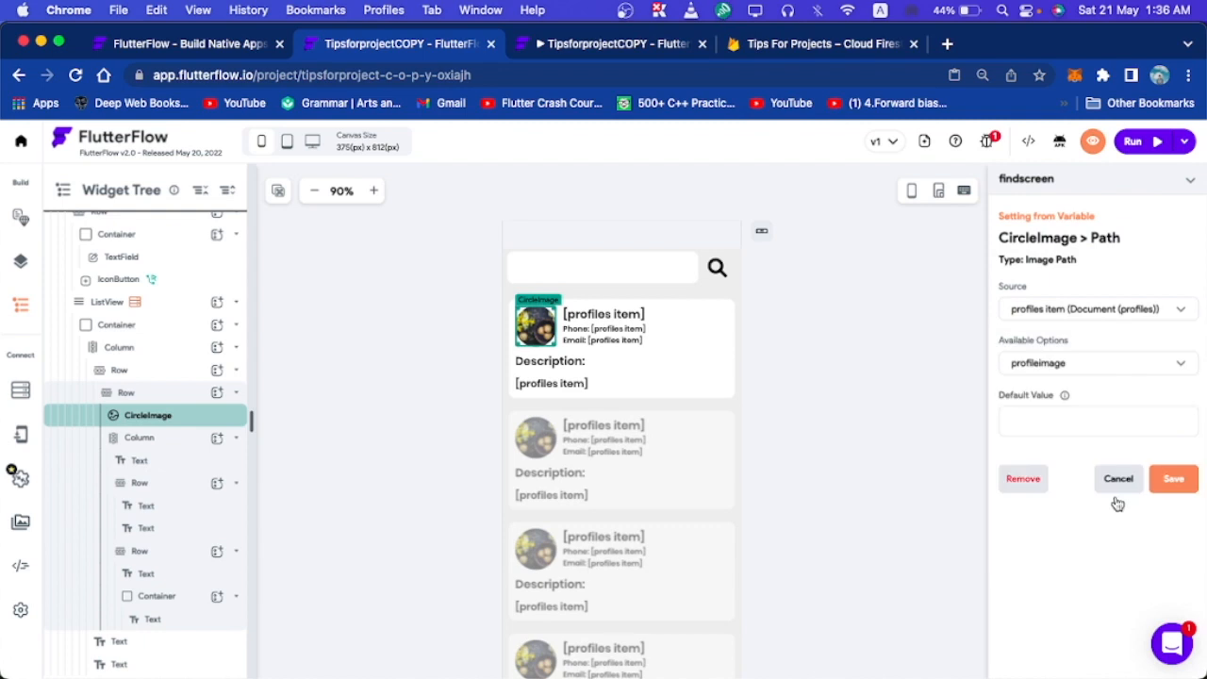
{"action": "left_click", "coordinate": [1166, 478]}
{"action": "left_click", "coordinate": [753, 335]}
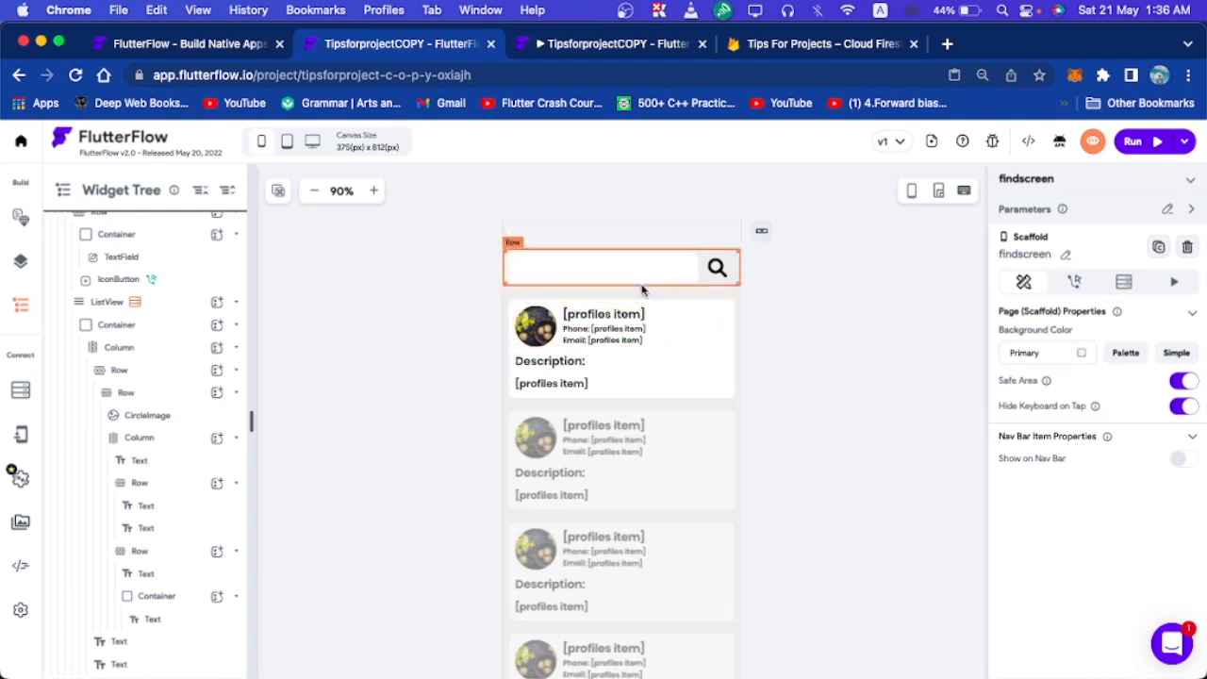
Delete the magnifying-glass search button beside the text field.
{"action": "left_click", "coordinate": [738, 403]}
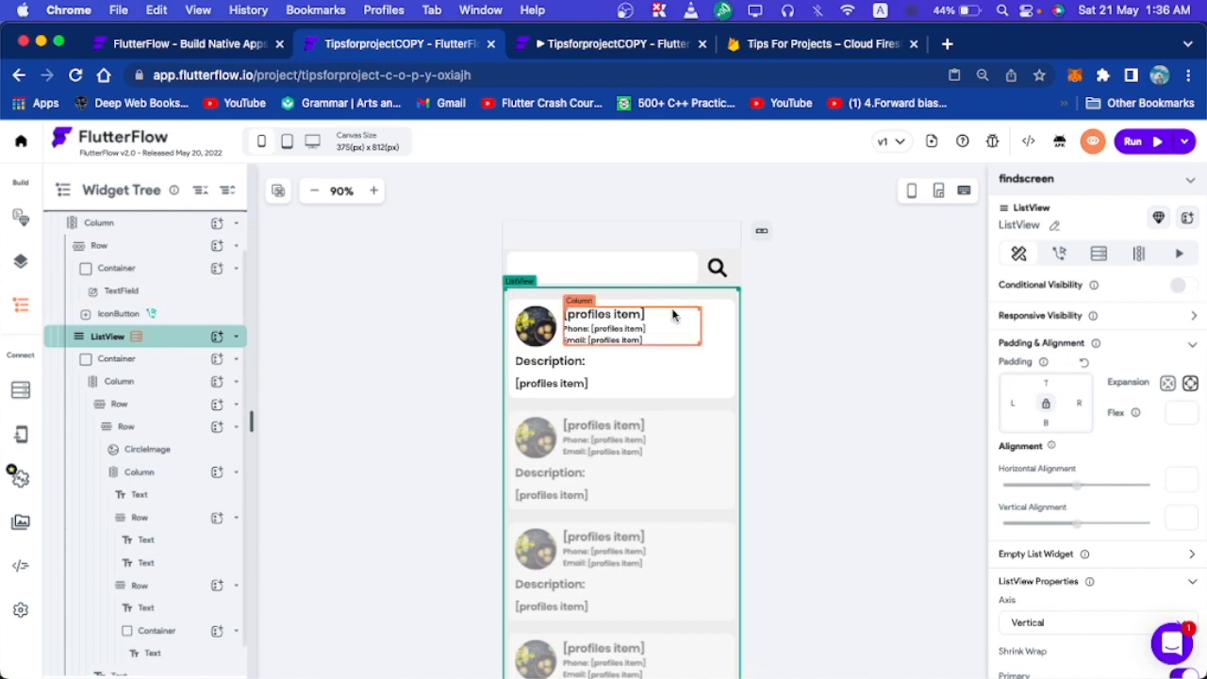
{"action": "left_click", "coordinate": [794, 275]}
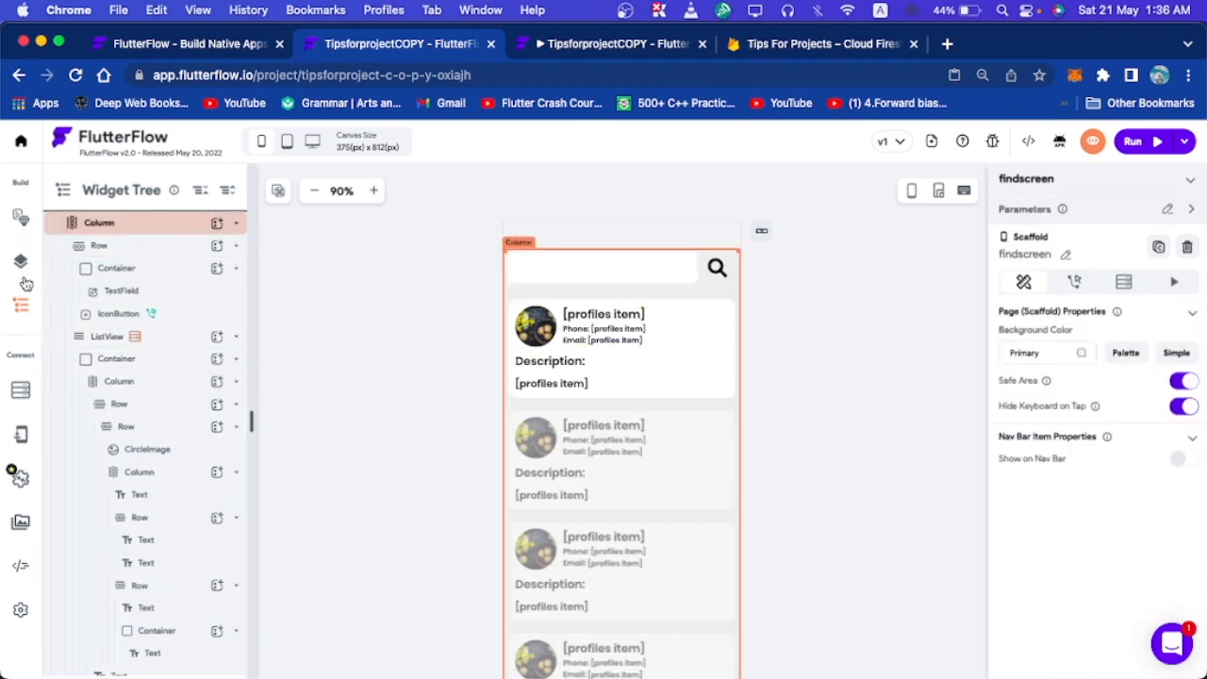
{"action": "left_click", "coordinate": [19, 265]}
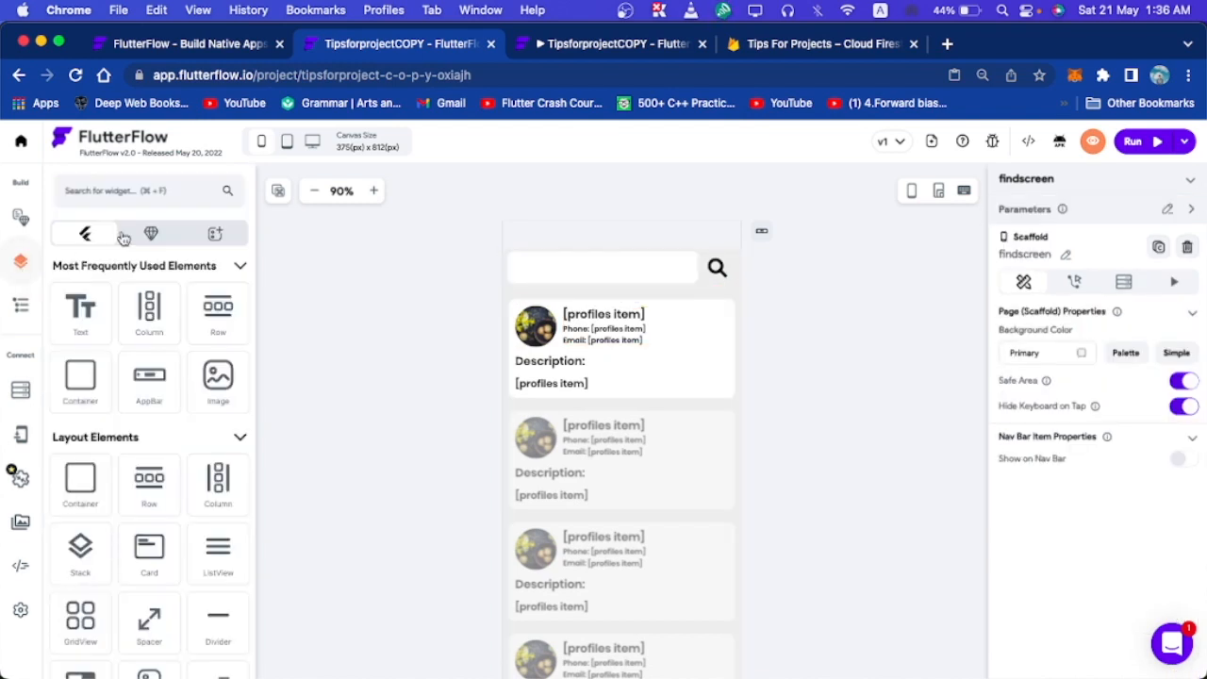
{"action": "left_click", "coordinate": [715, 272]}
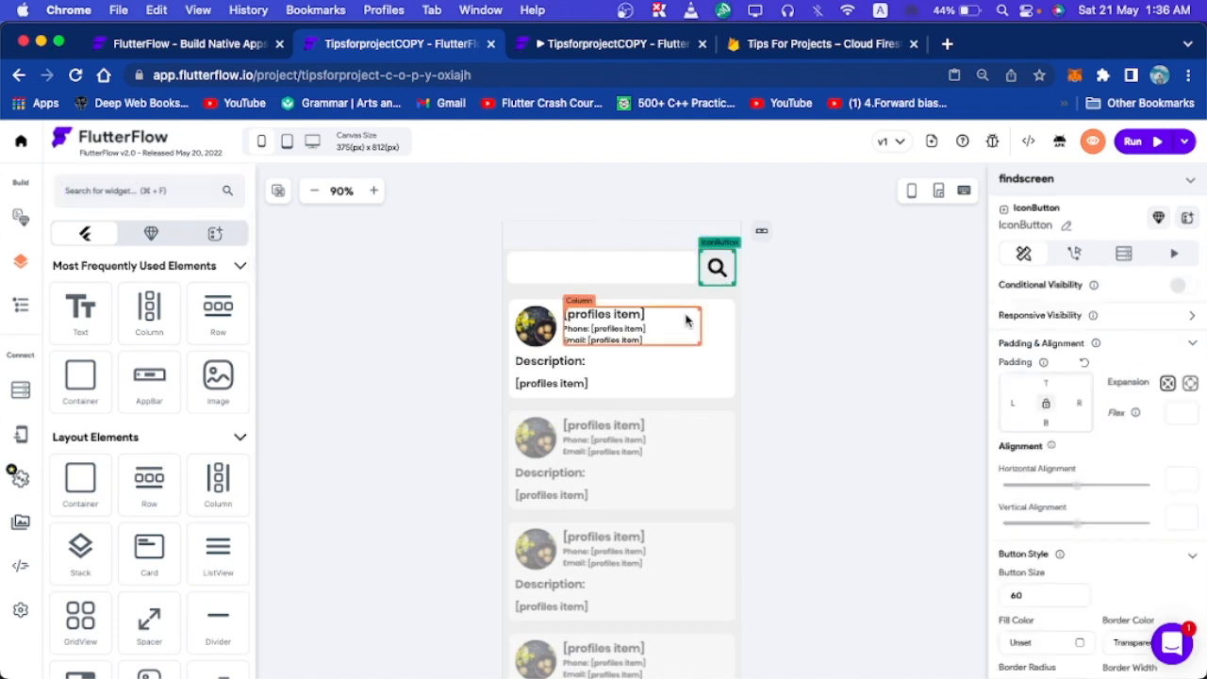
{"action": "key", "text": "BackSpace"}
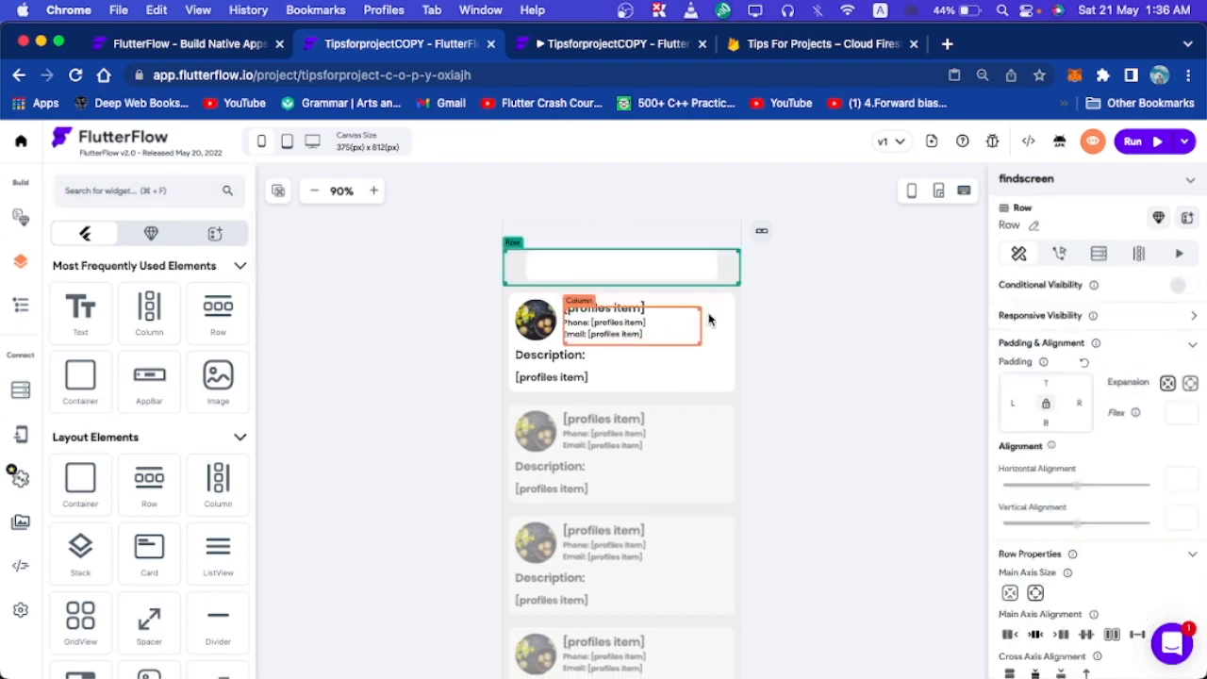
{"action": "left_click", "coordinate": [802, 312]}
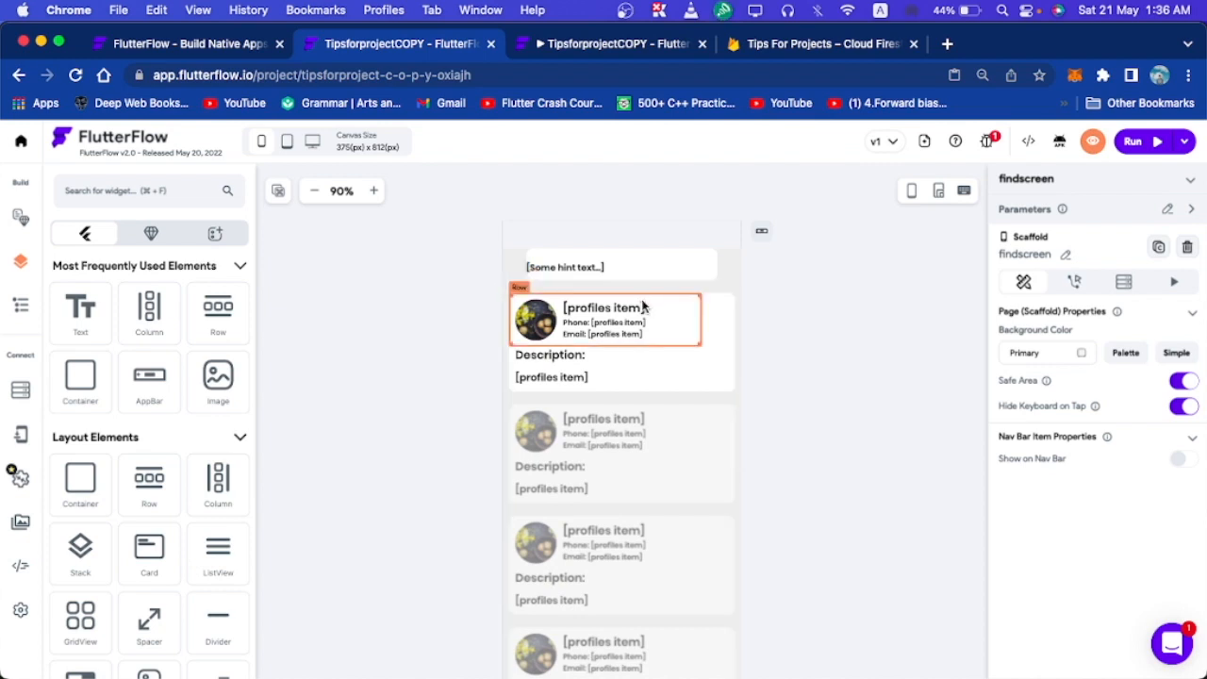
Search the widget library for 'button' and drag a Button onto the screen.
{"action": "left_click", "coordinate": [143, 190]}
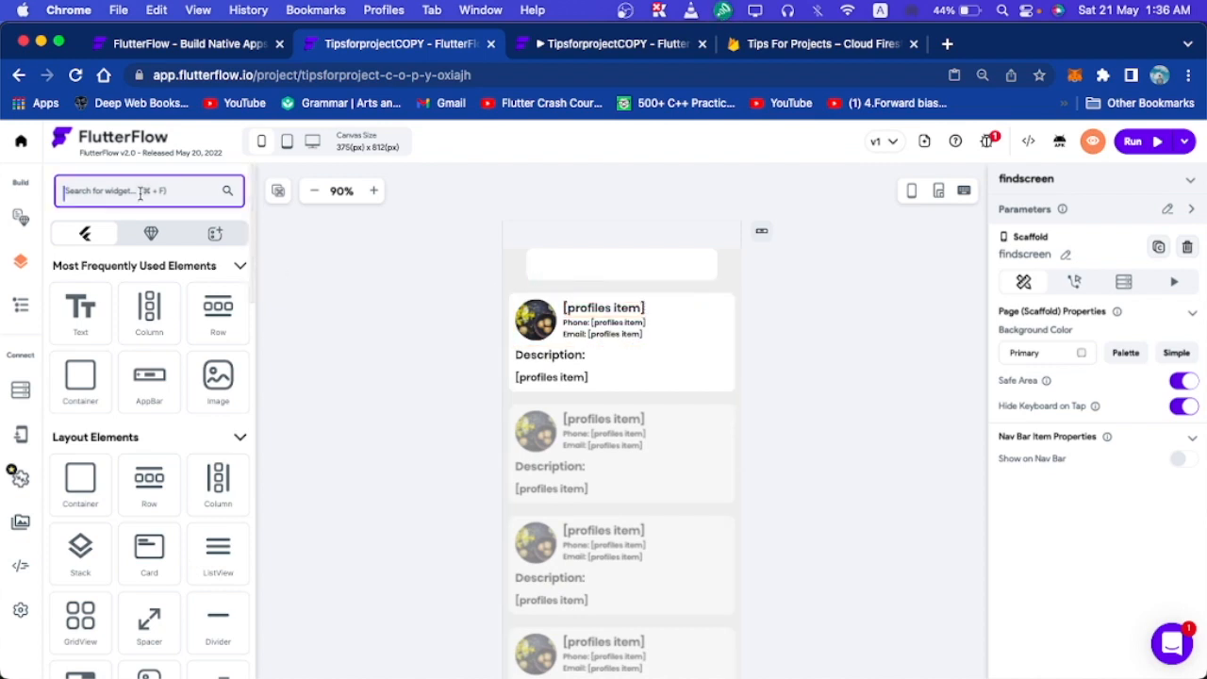
{"action": "type", "text": "butt"}
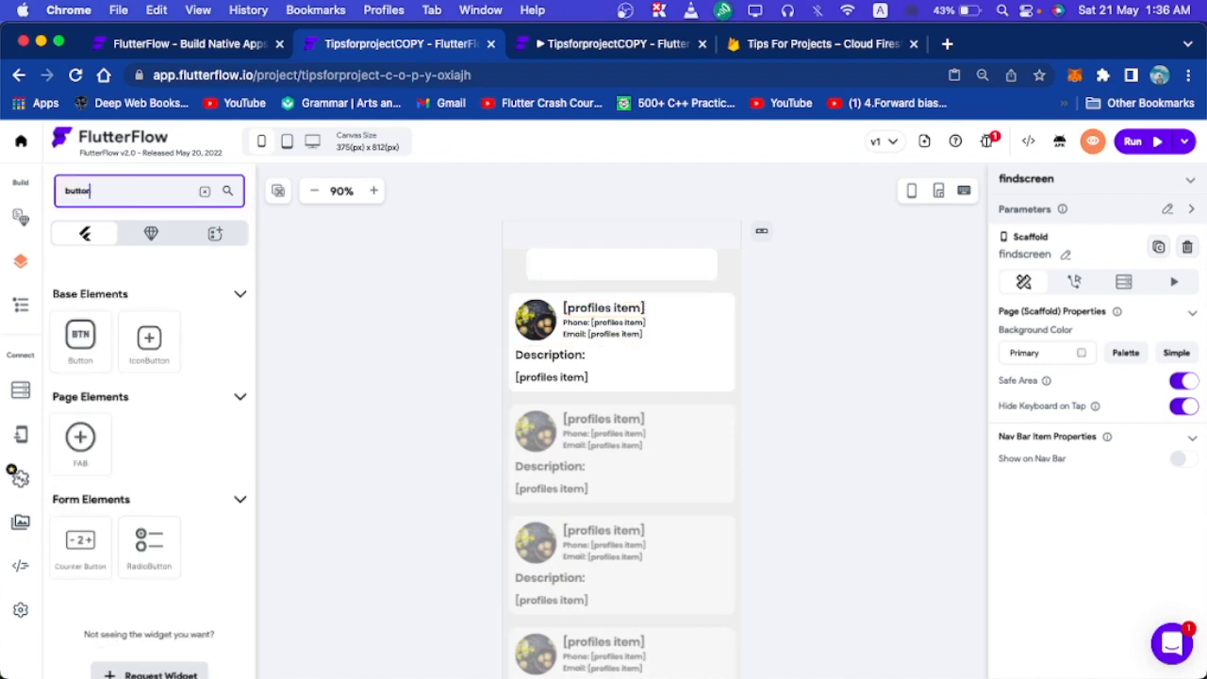
{"action": "type", "text": "on"}
{"action": "left_click_drag", "start_coordinate": [80, 338], "coordinate": [542, 283]}
Remove the profile card and its ListView from the page.
{"action": "left_click", "coordinate": [464, 448]}
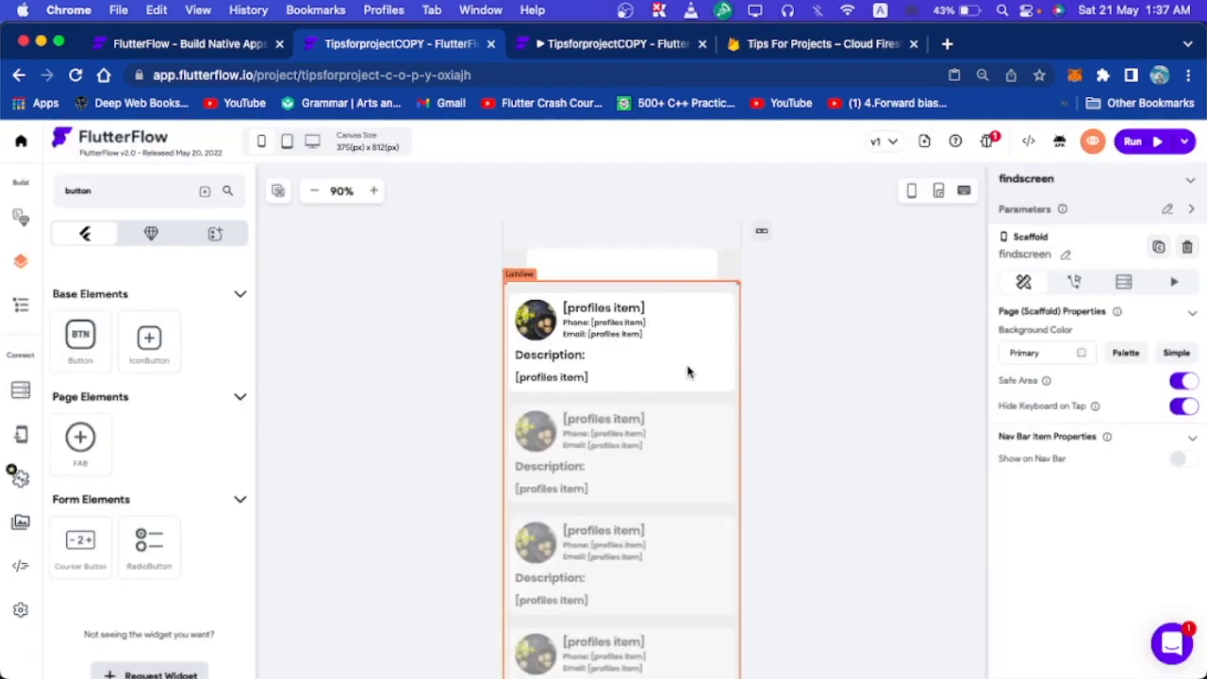
{"action": "left_click", "coordinate": [682, 364]}
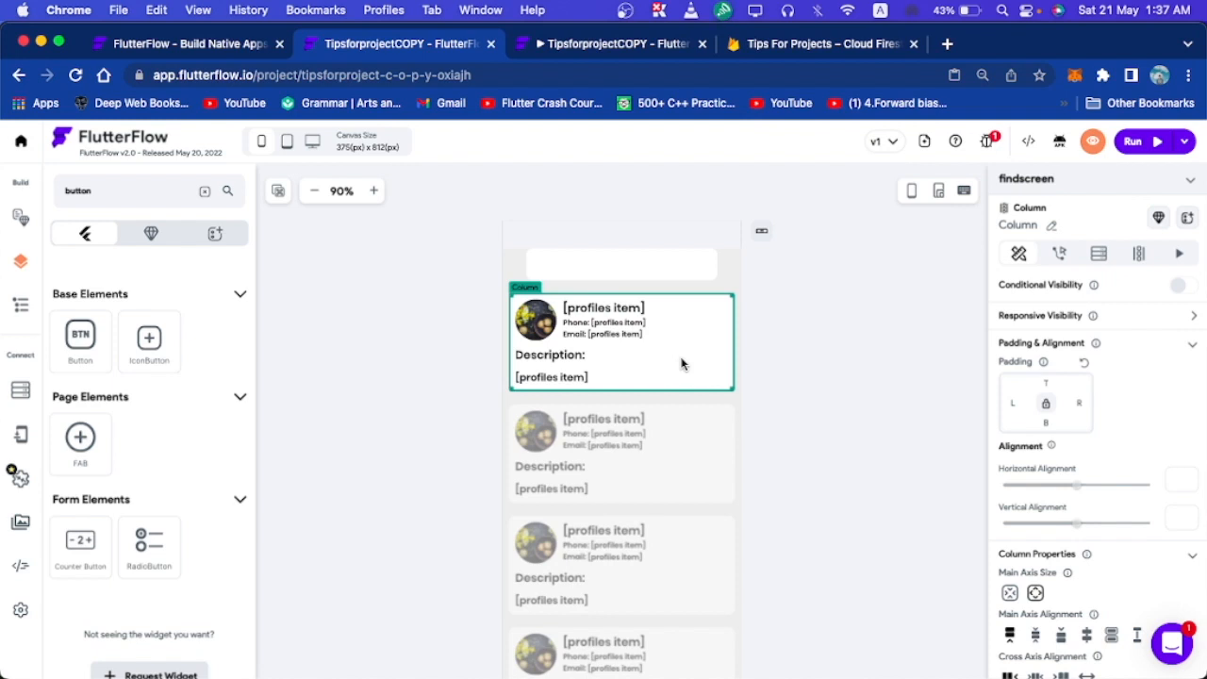
{"action": "key", "text": "BackSpace"}
{"action": "key", "text": "BackSpace"}
{"action": "left_click", "coordinate": [21, 304]}
Add a Row under the search field and drop two Buttons into it.
{"action": "left_click", "coordinate": [21, 261]}
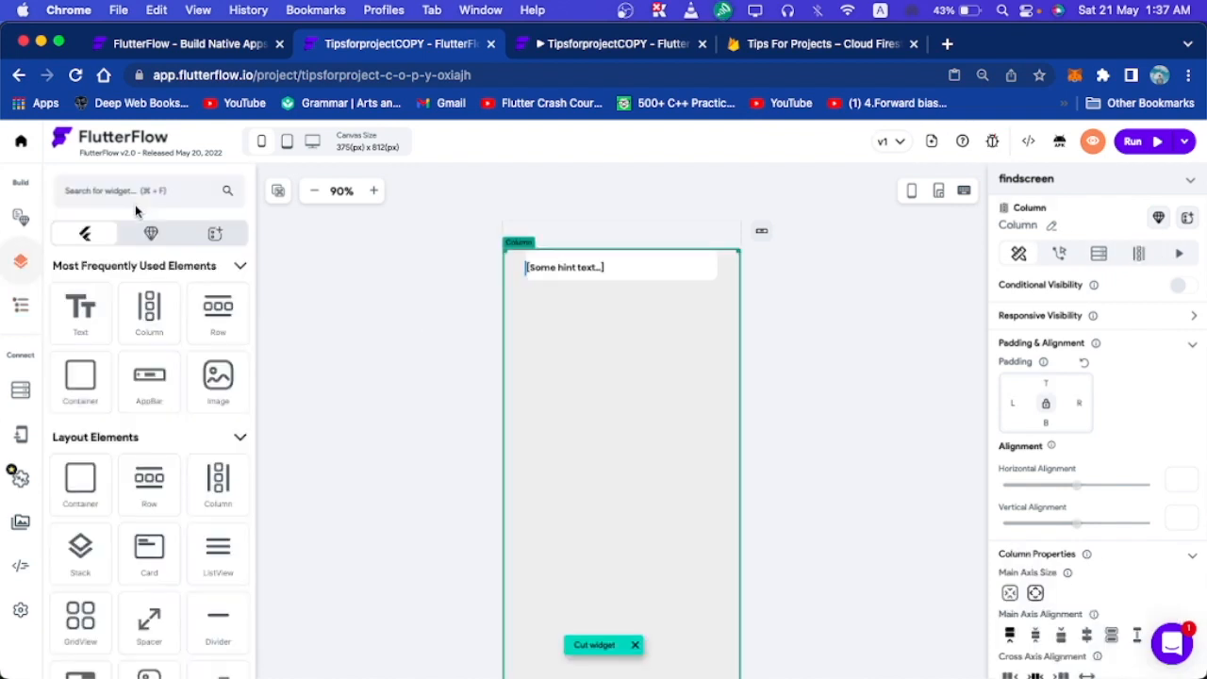
{"action": "left_click", "coordinate": [135, 190]}
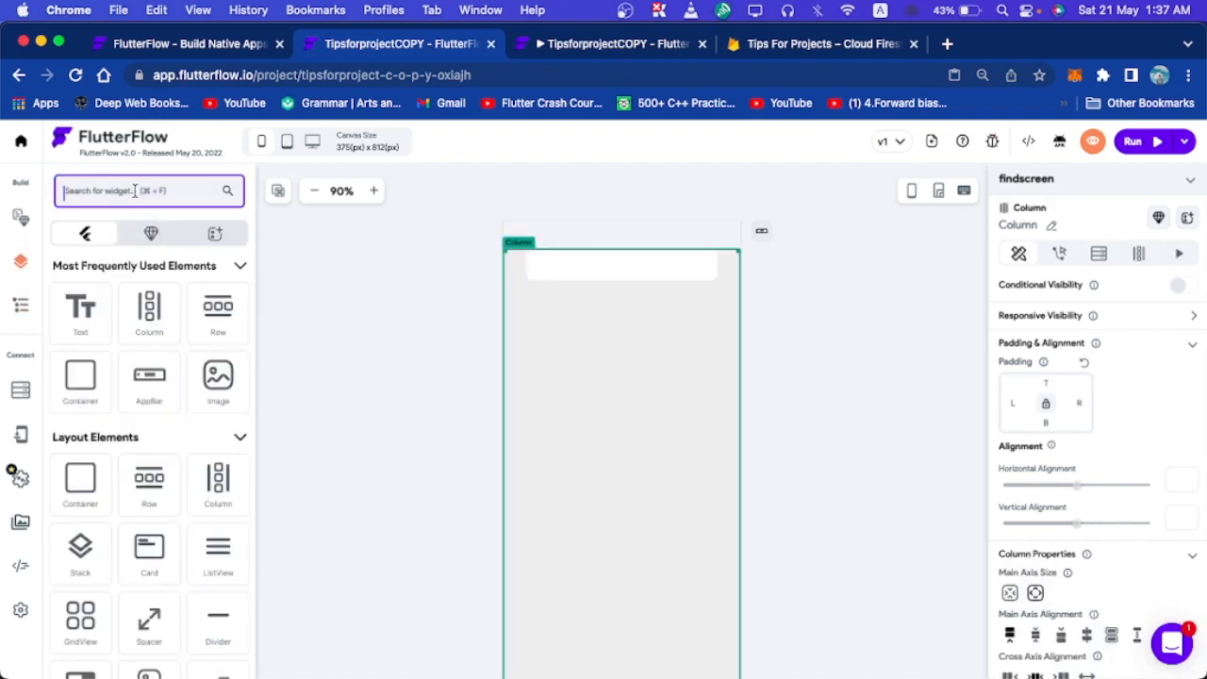
{"action": "type", "text": "row"}
{"action": "left_click_drag", "start_coordinate": [81, 311], "coordinate": [585, 323]}
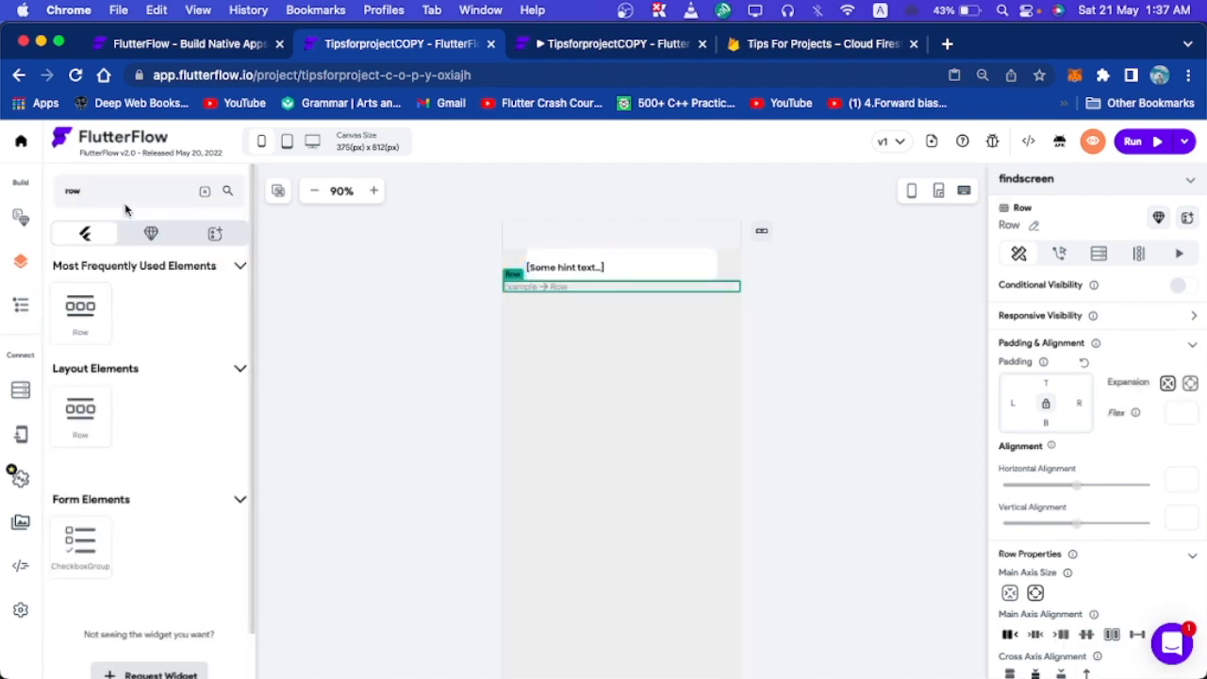
{"action": "double_click", "coordinate": [86, 192]}
{"action": "type", "text": "button"}
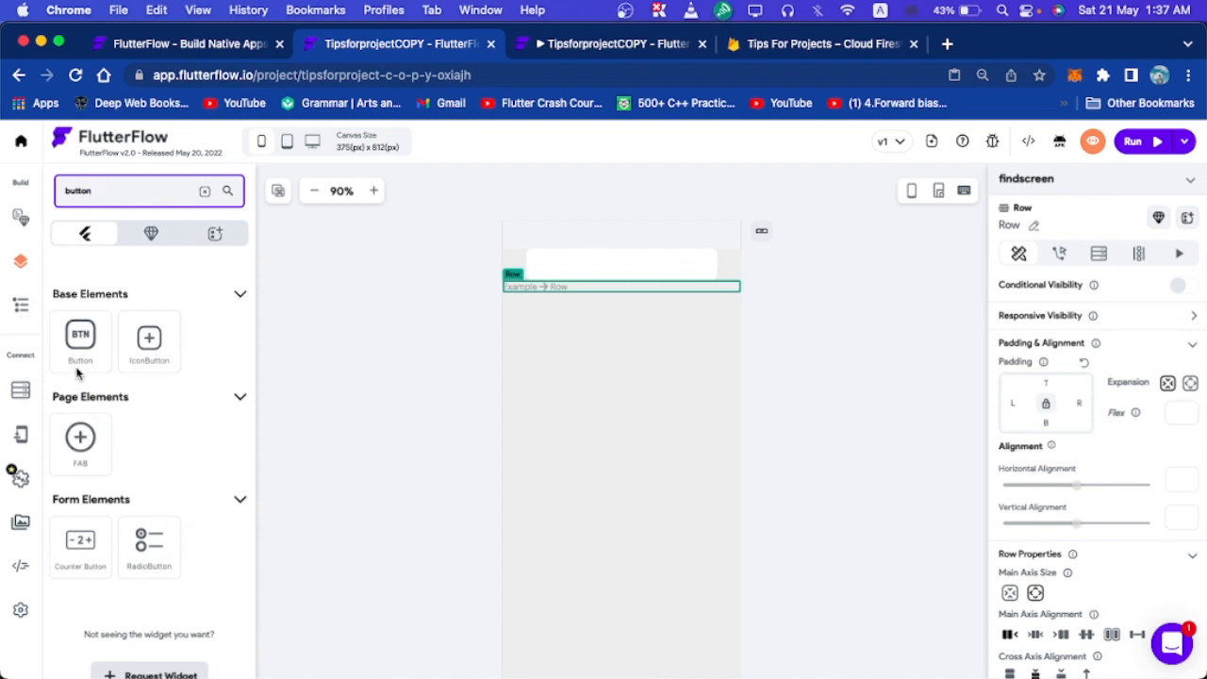
{"action": "left_click_drag", "start_coordinate": [78, 374], "coordinate": [576, 285]}
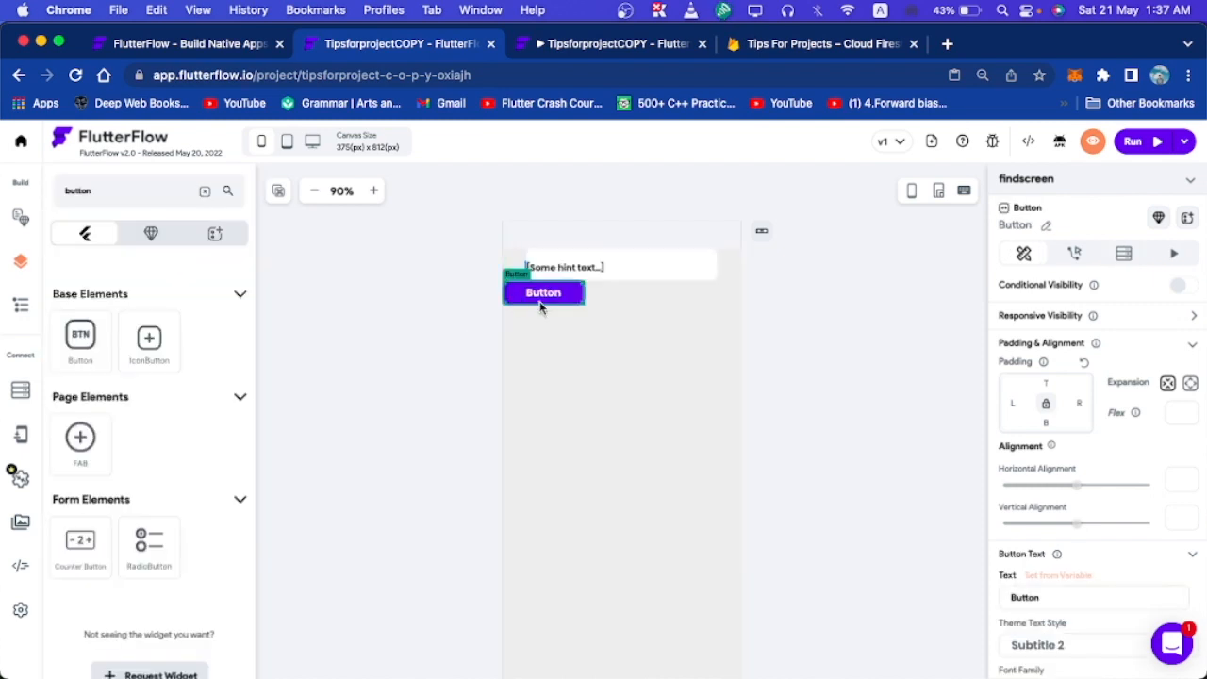
{"action": "left_click_drag", "start_coordinate": [111, 357], "coordinate": [651, 287]}
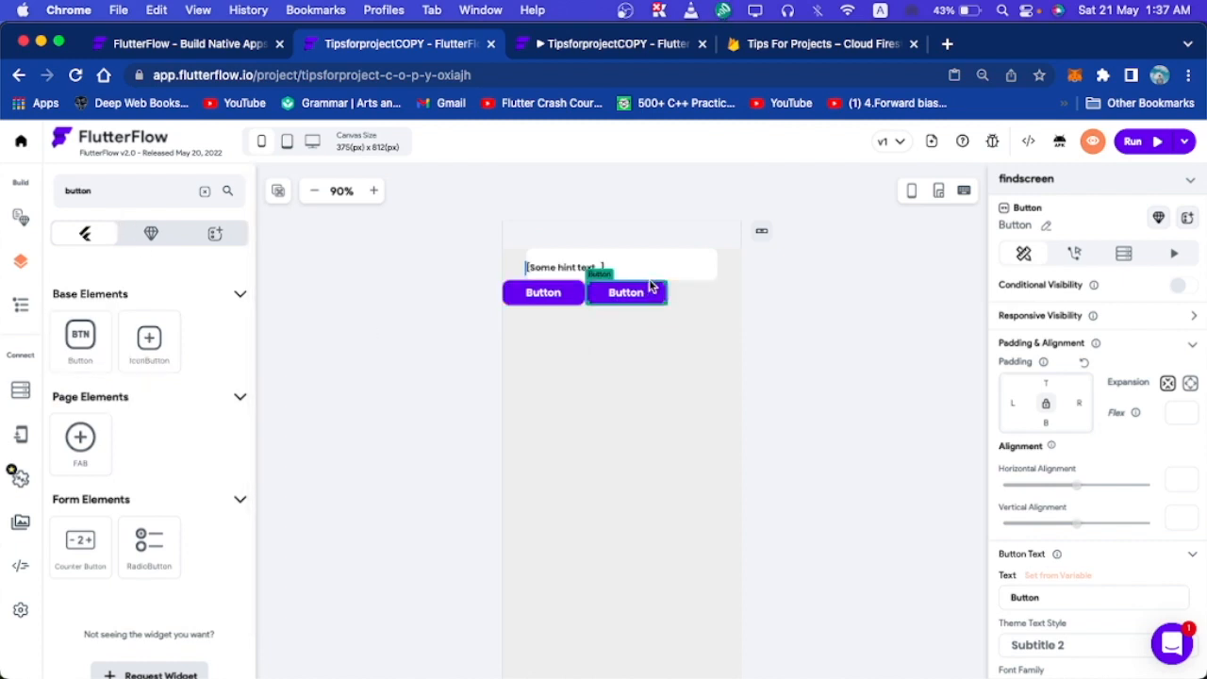
Set the Row's Main Axis Alignment to Space Evenly.
{"action": "left_click", "coordinate": [701, 309]}
{"action": "left_click", "coordinate": [665, 293]}
{"action": "left_click", "coordinate": [695, 299]}
{"action": "scroll", "coordinate": [1186, 594], "scroll_direction": "down", "scroll_amount": 1}
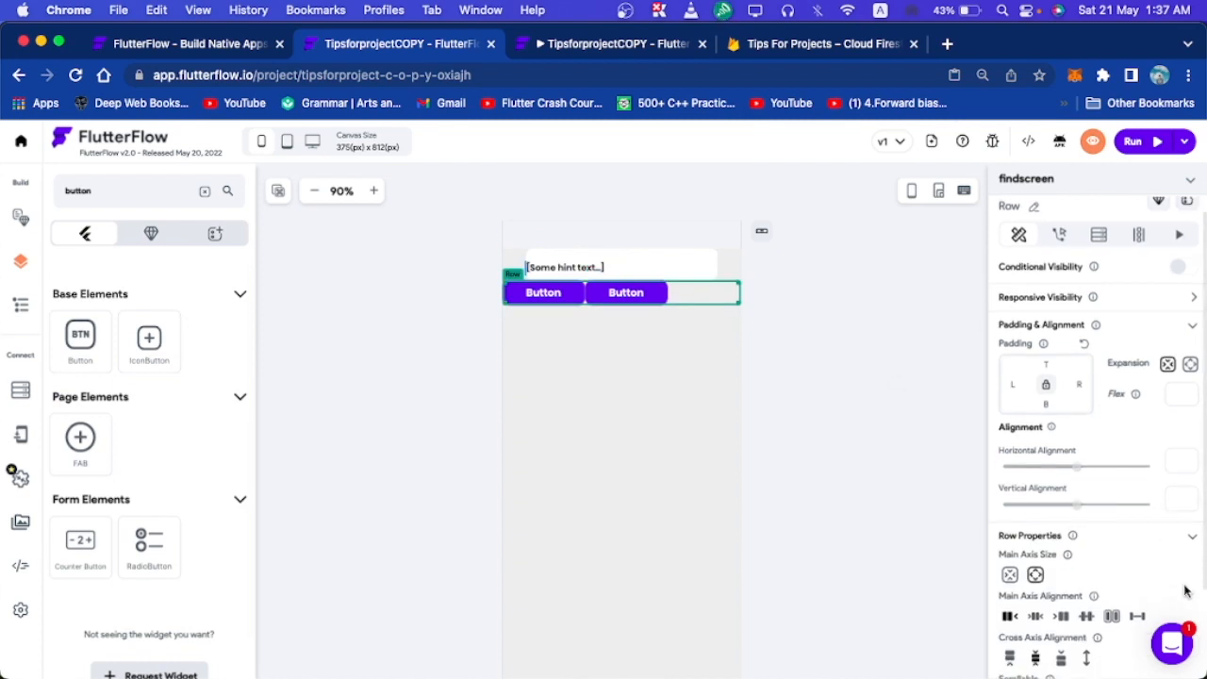
{"action": "left_click", "coordinate": [1087, 615]}
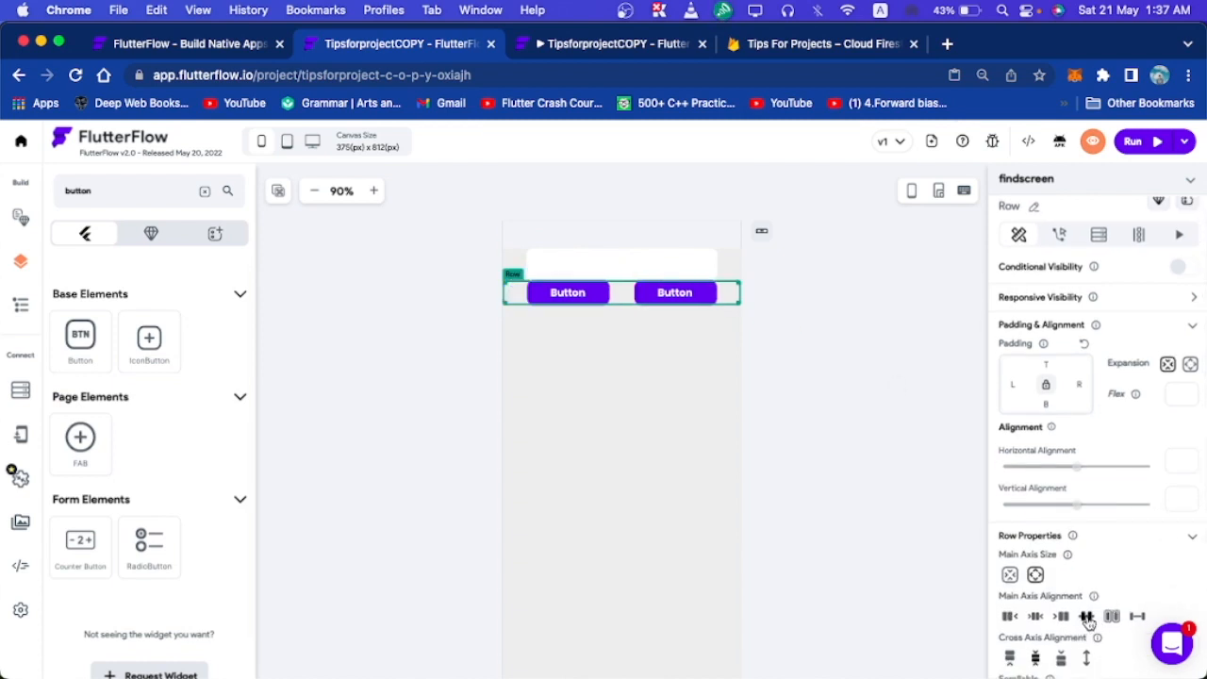
{"action": "left_click", "coordinate": [699, 407]}
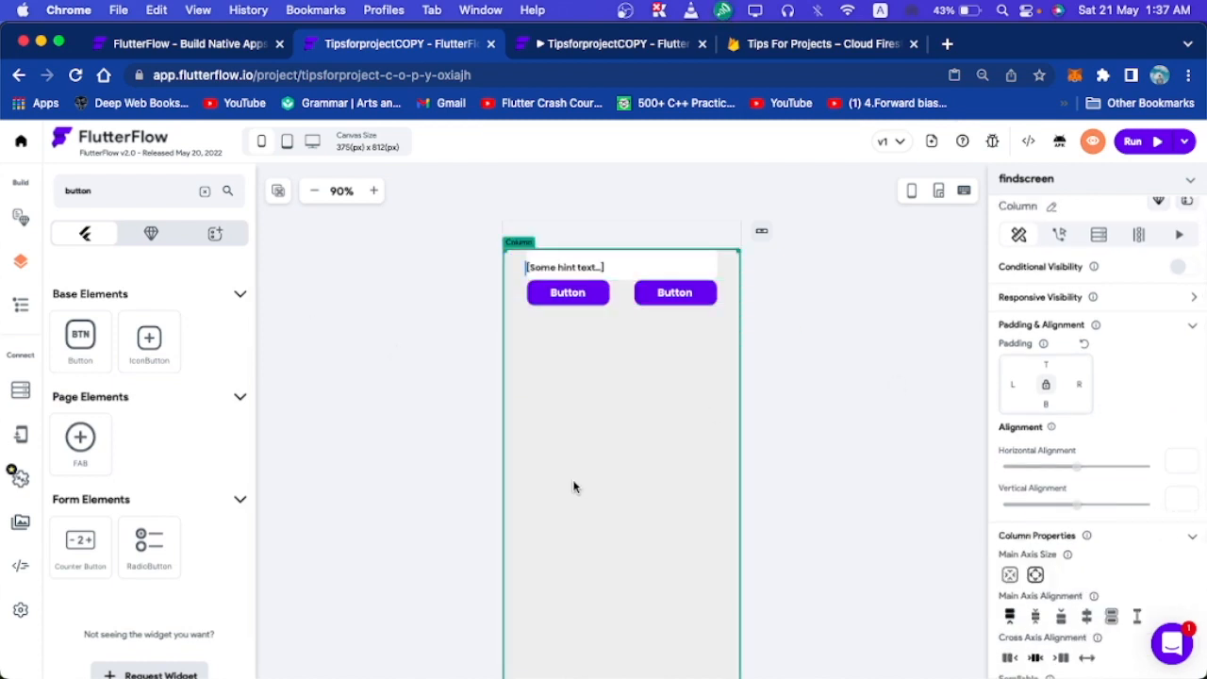
Change the left button's text to 'Profiles'.
{"action": "left_click", "coordinate": [832, 419]}
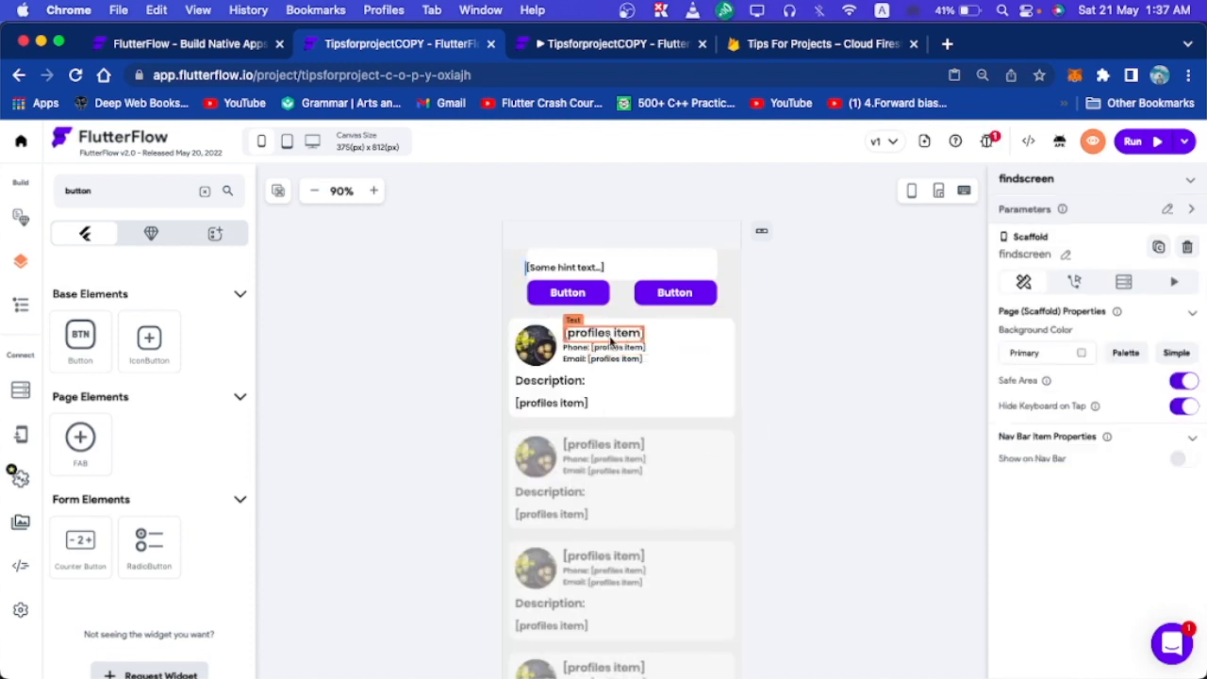
{"action": "left_click", "coordinate": [588, 291]}
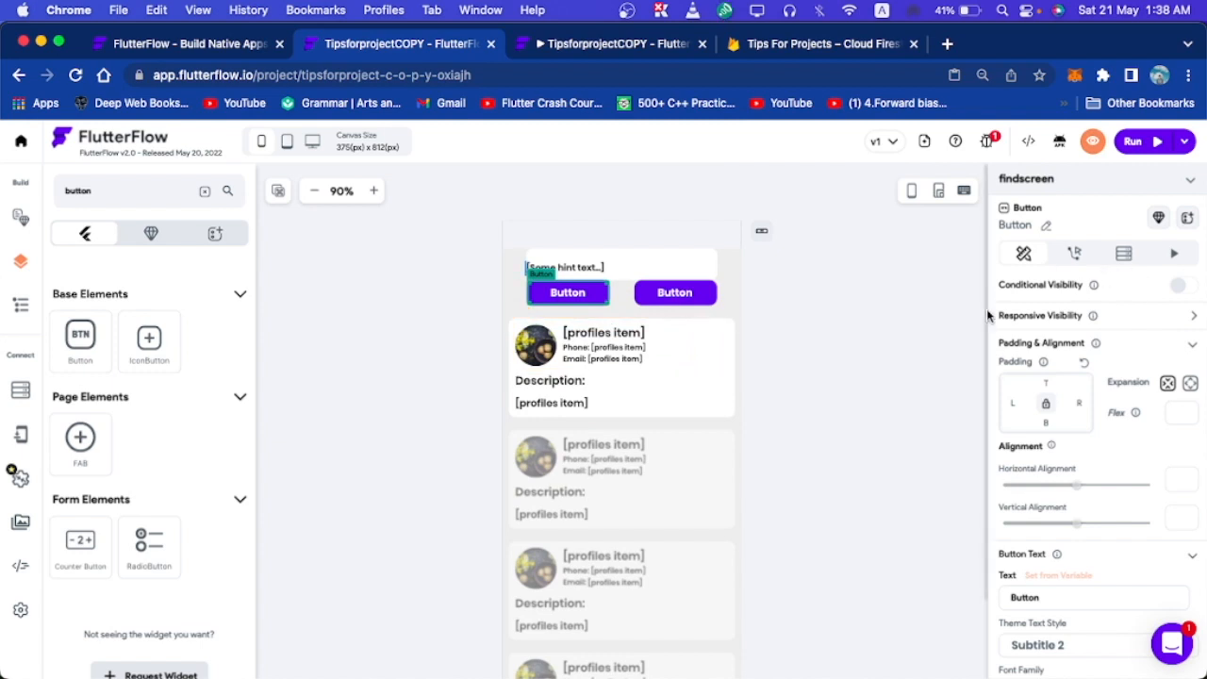
{"action": "scroll", "coordinate": [1100, 531], "scroll_direction": "down", "scroll_amount": 2}
{"action": "double_click", "coordinate": [1057, 503]}
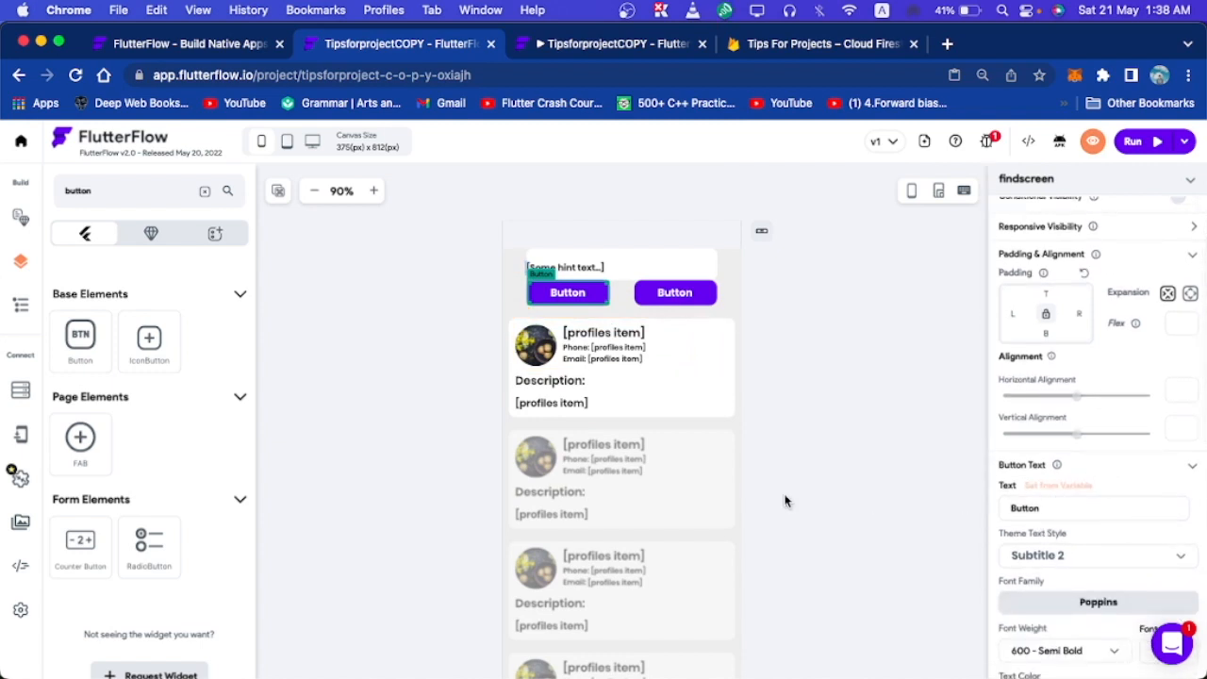
{"action": "type", "text": "Profiles"}
{"action": "key", "text": "BackSpace"}
{"action": "key", "text": "BackSpace"}
{"action": "key", "text": "BackSpace"}
{"action": "key", "text": "BackSpace"}
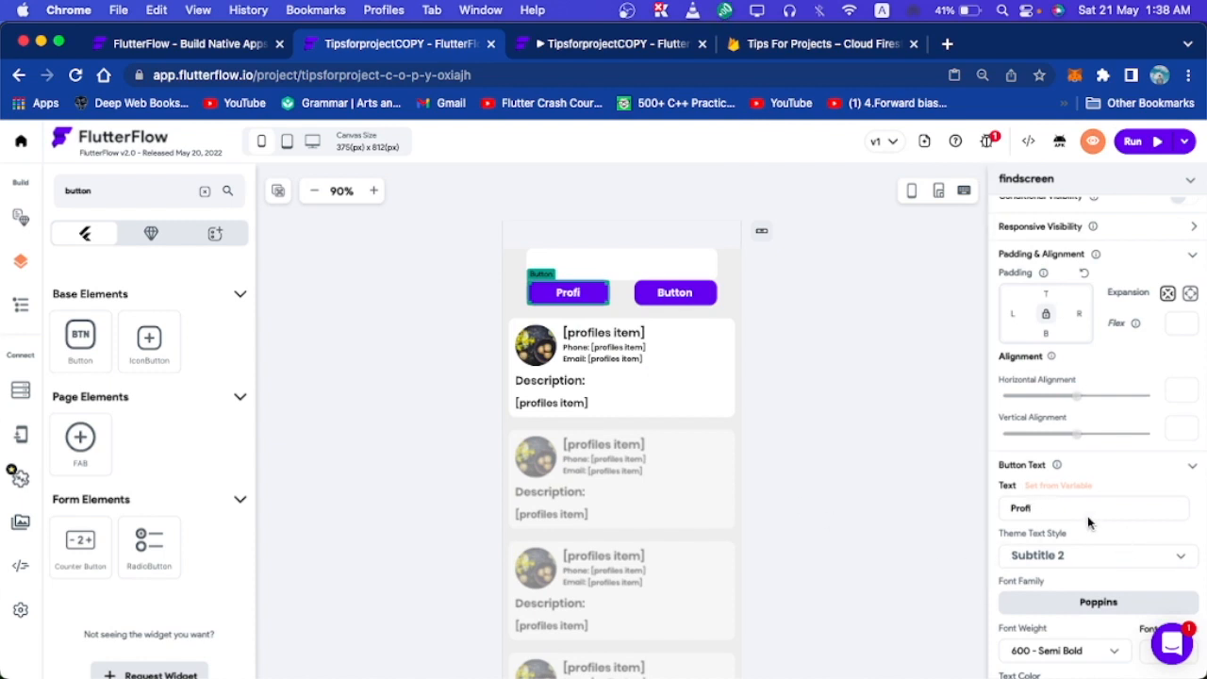
{"action": "type", "text": "iles"}
{"action": "key", "text": "BackSpace"}
{"action": "key", "text": "BackSpace"}
{"action": "key", "text": "BackSpace"}
{"action": "key", "text": "BackSpace"}
{"action": "key", "text": "BackSpace"}
{"action": "type", "text": "iles"}
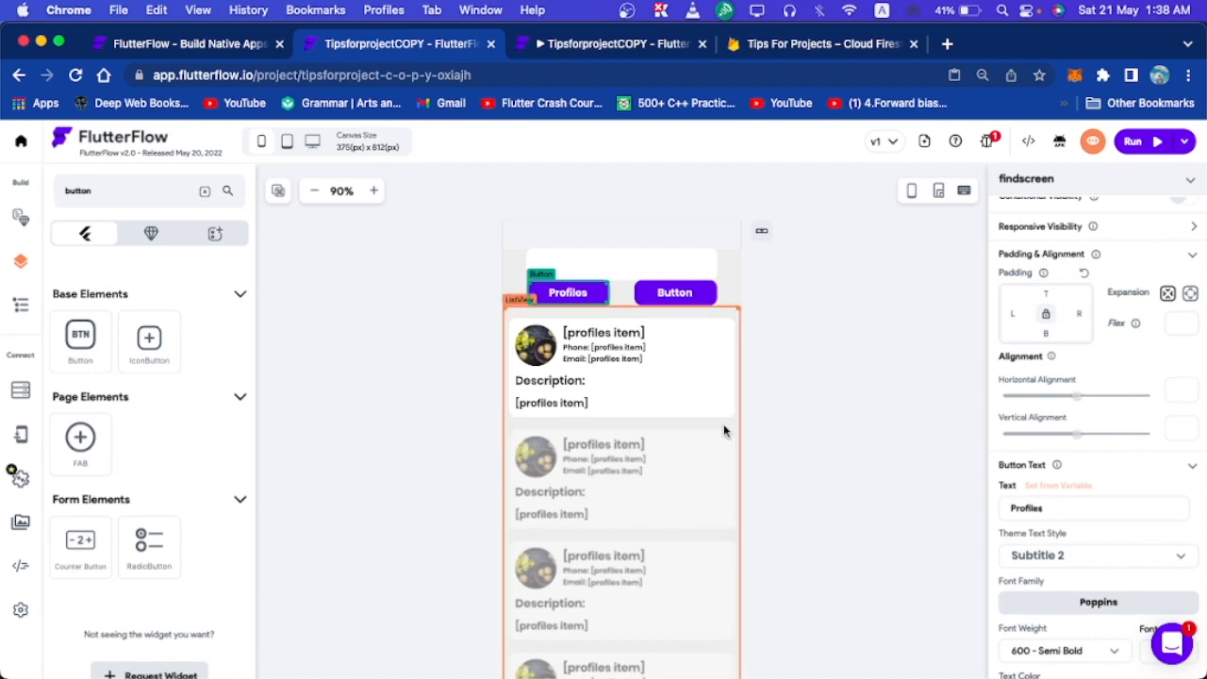
{"action": "left_click", "coordinate": [798, 369]}
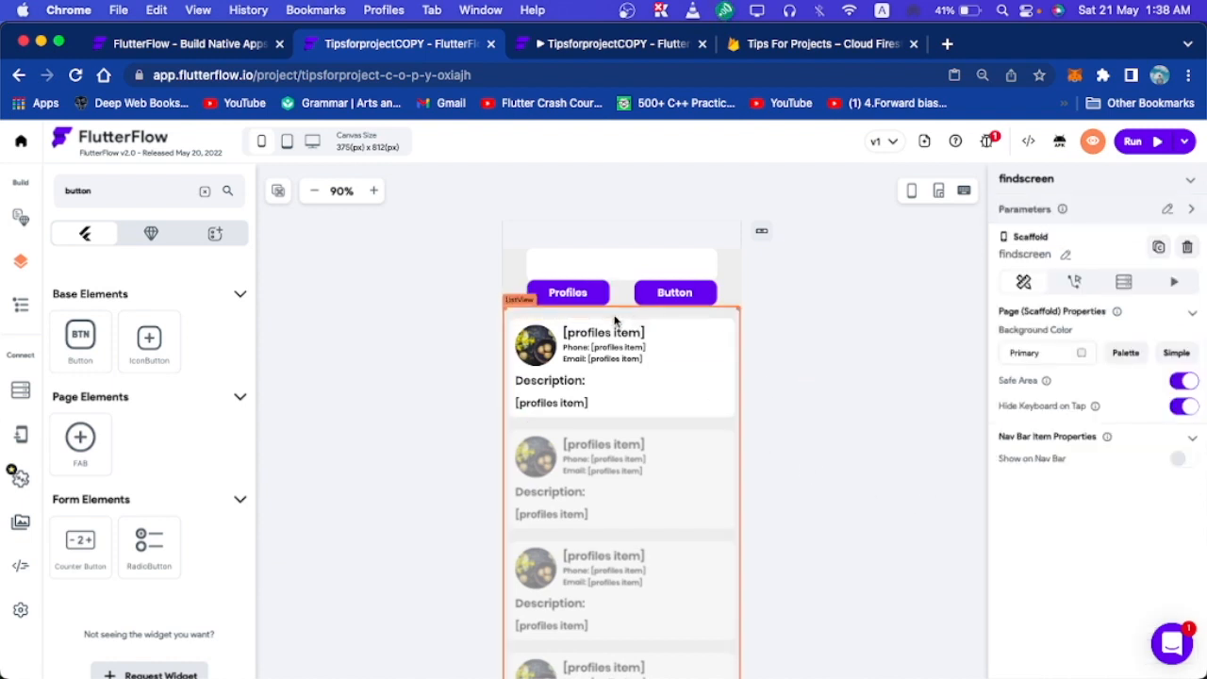
Add a Simple Search action on the profiles collection, searching the name field.
{"action": "left_click", "coordinate": [593, 292]}
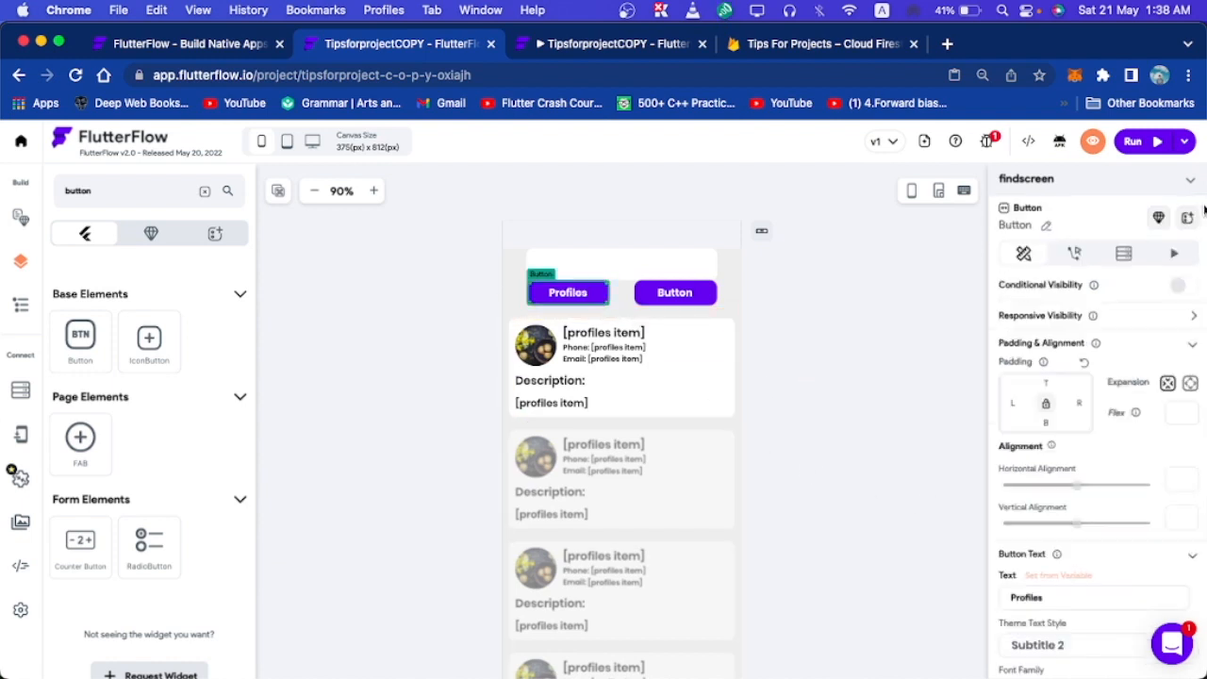
{"action": "left_click", "coordinate": [1077, 253]}
{"action": "left_click", "coordinate": [1125, 359]}
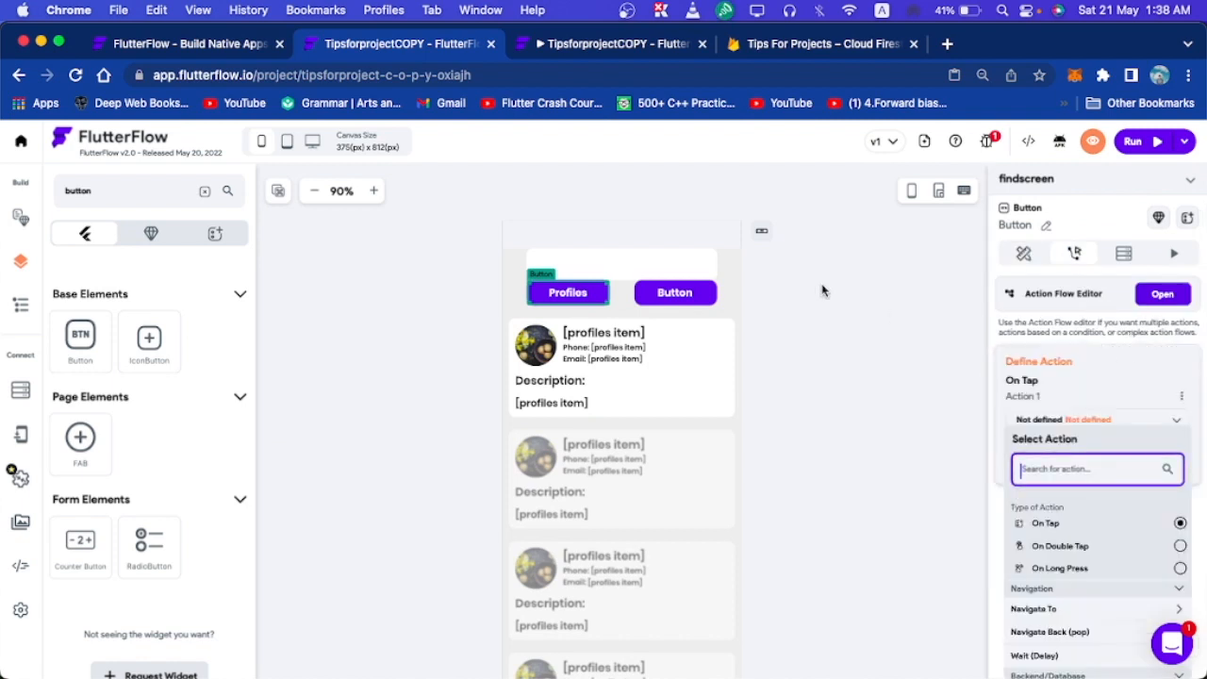
{"action": "type", "text": "simple"}
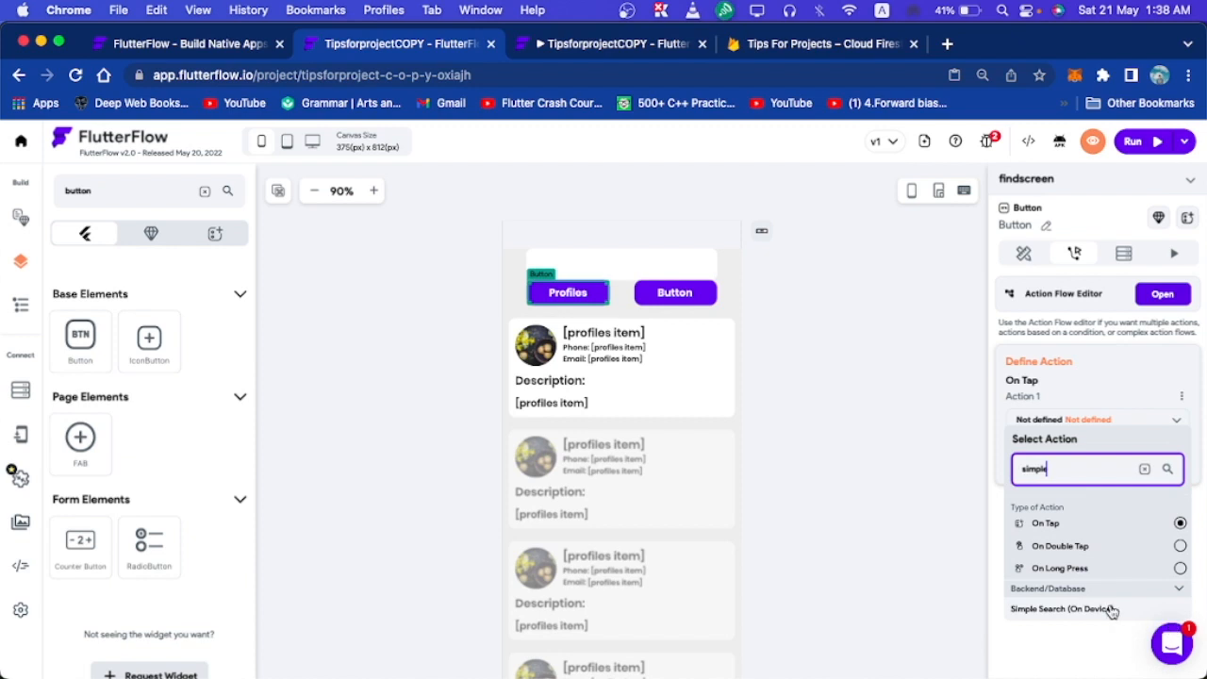
{"action": "left_click", "coordinate": [1110, 609]}
{"action": "left_click", "coordinate": [1034, 461]}
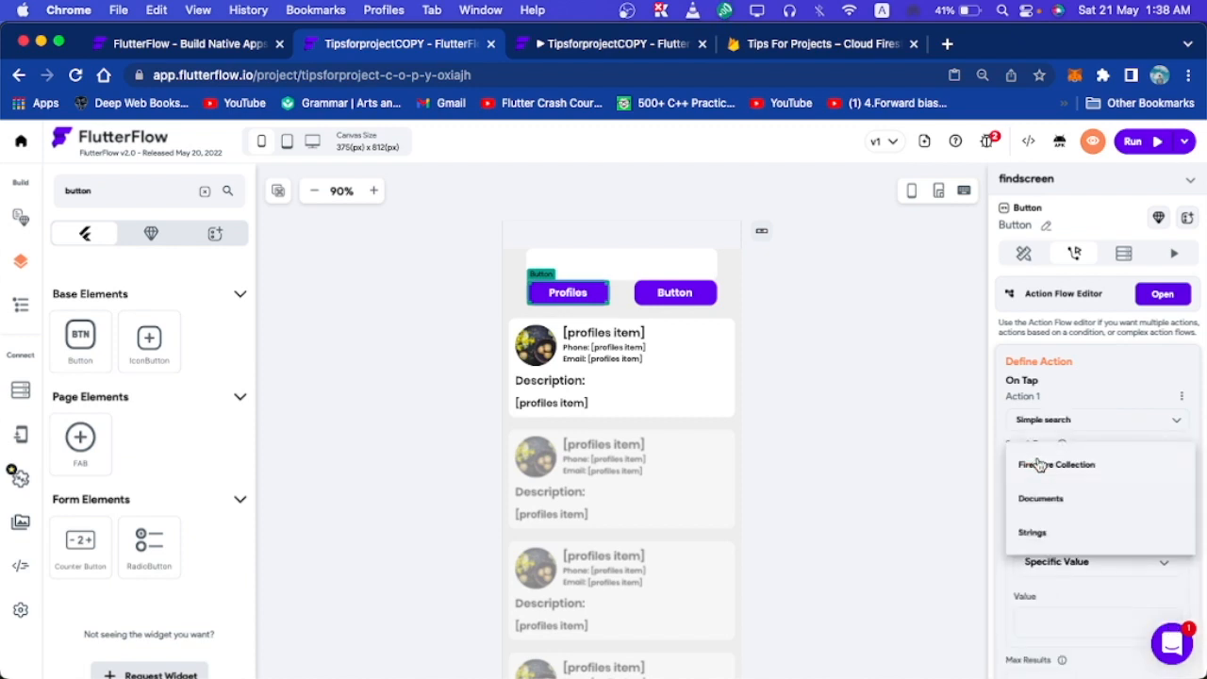
{"action": "left_click", "coordinate": [1044, 466]}
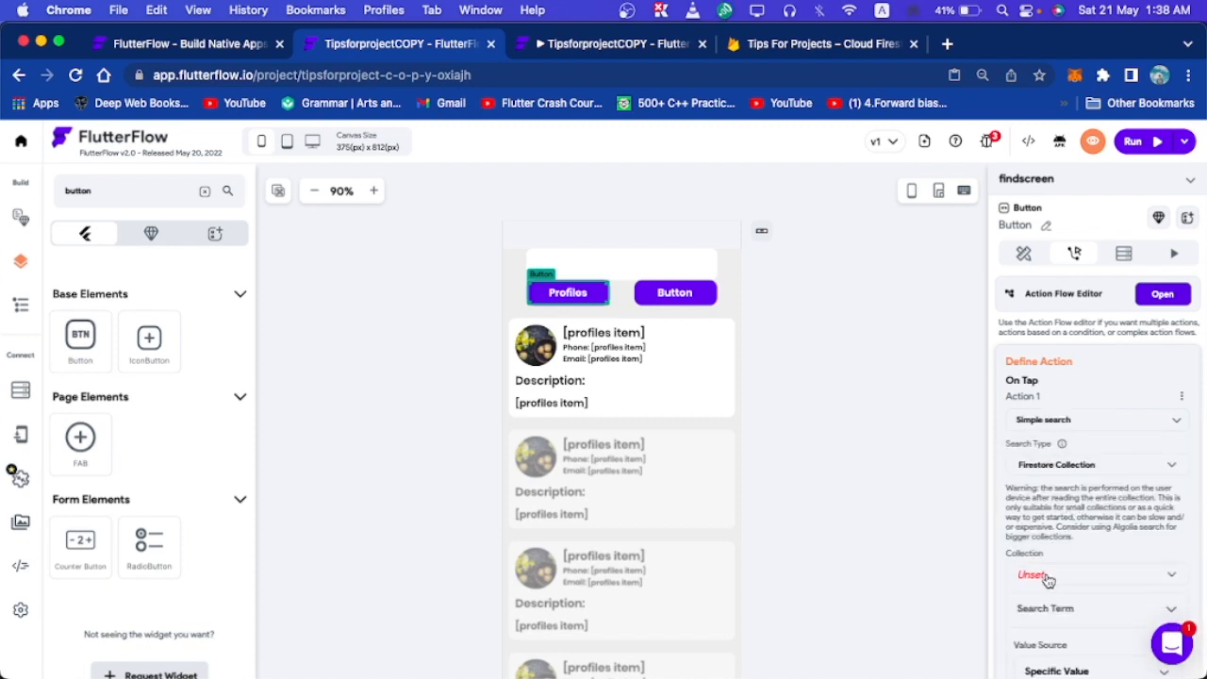
{"action": "left_click", "coordinate": [1048, 580]}
{"action": "left_click", "coordinate": [1048, 488]}
{"action": "scroll", "coordinate": [1047, 488], "scroll_direction": "down", "scroll_amount": 3}
{"action": "left_click", "coordinate": [1035, 524]}
Set the search term to From Variable > Widget State > TextField.
{"action": "scroll", "coordinate": [1101, 462], "scroll_direction": "down", "scroll_amount": 2}
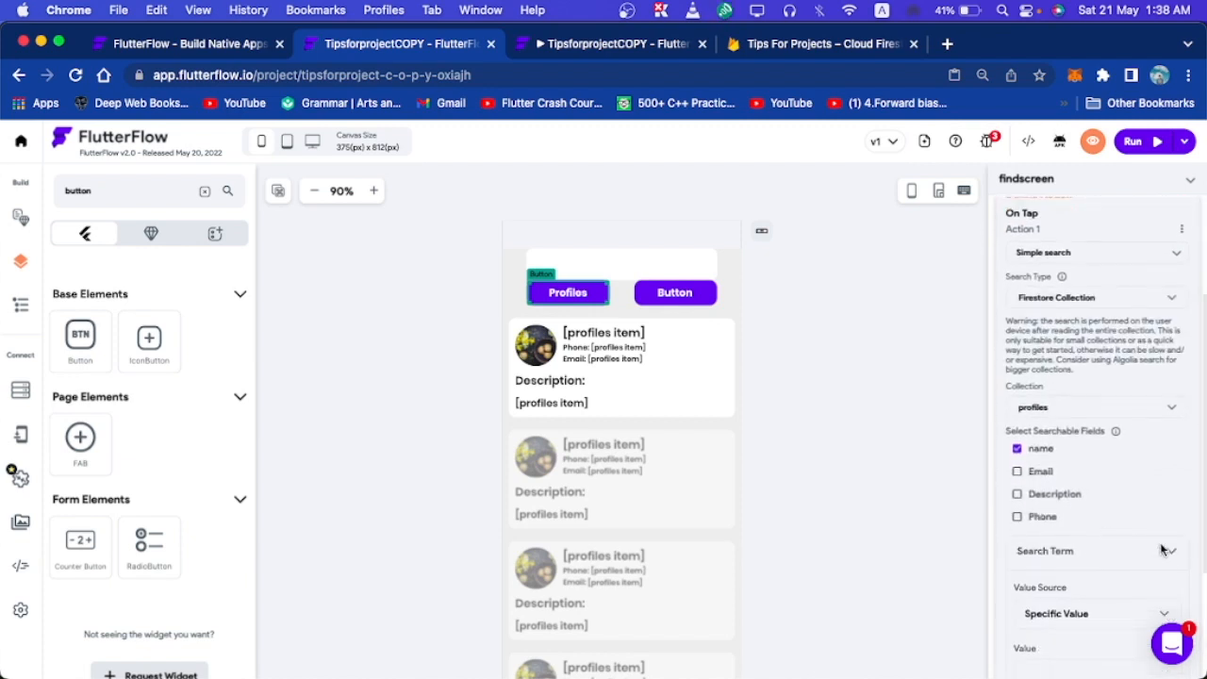
{"action": "scroll", "coordinate": [1110, 452], "scroll_direction": "down", "scroll_amount": 3}
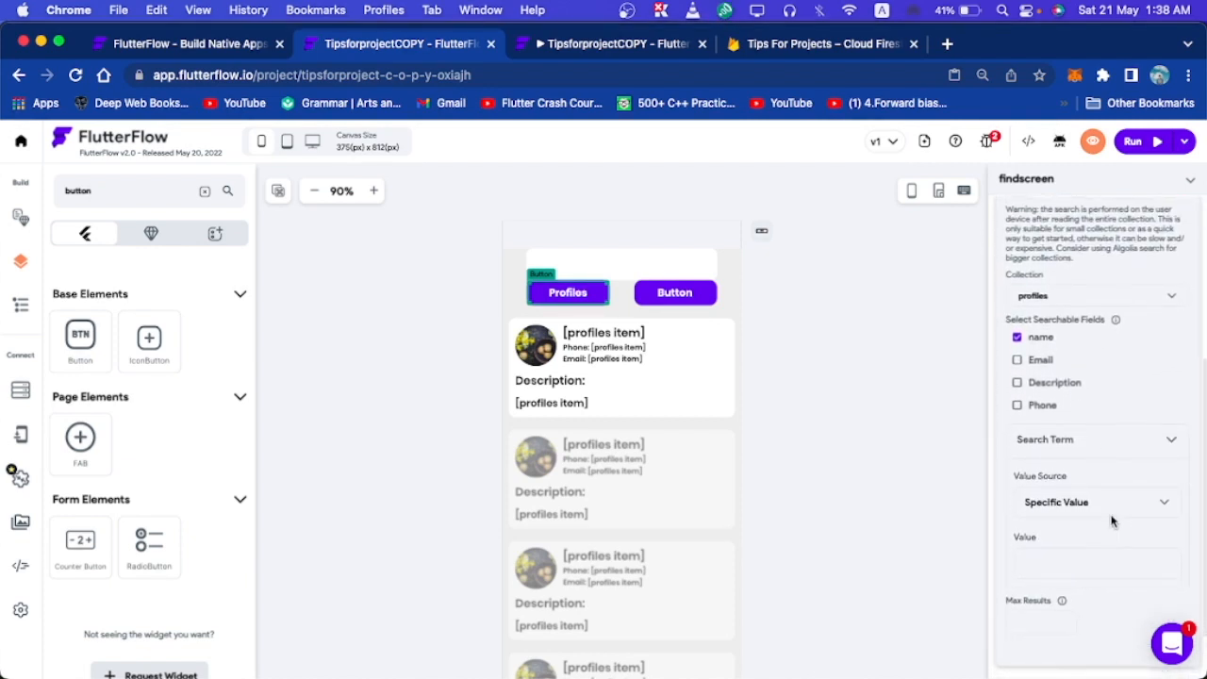
{"action": "scroll", "coordinate": [1113, 519], "scroll_direction": "down", "scroll_amount": 2}
{"action": "left_click", "coordinate": [1072, 431]}
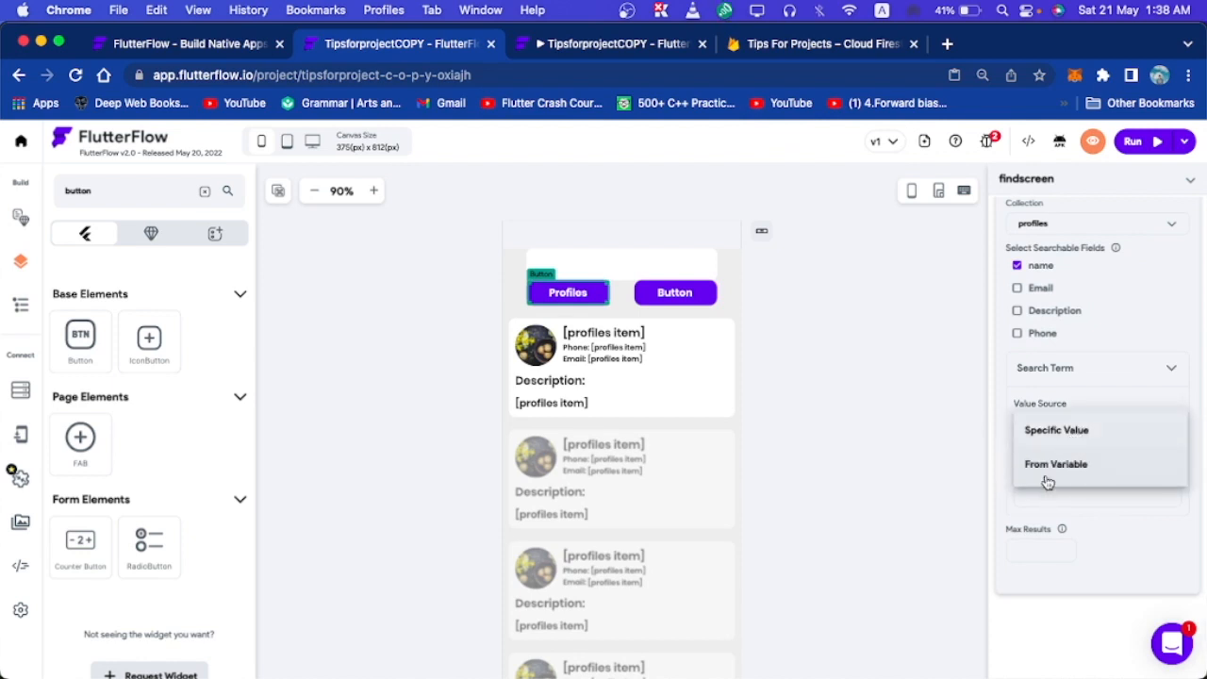
{"action": "left_click", "coordinate": [1045, 476]}
{"action": "left_click", "coordinate": [1063, 479]}
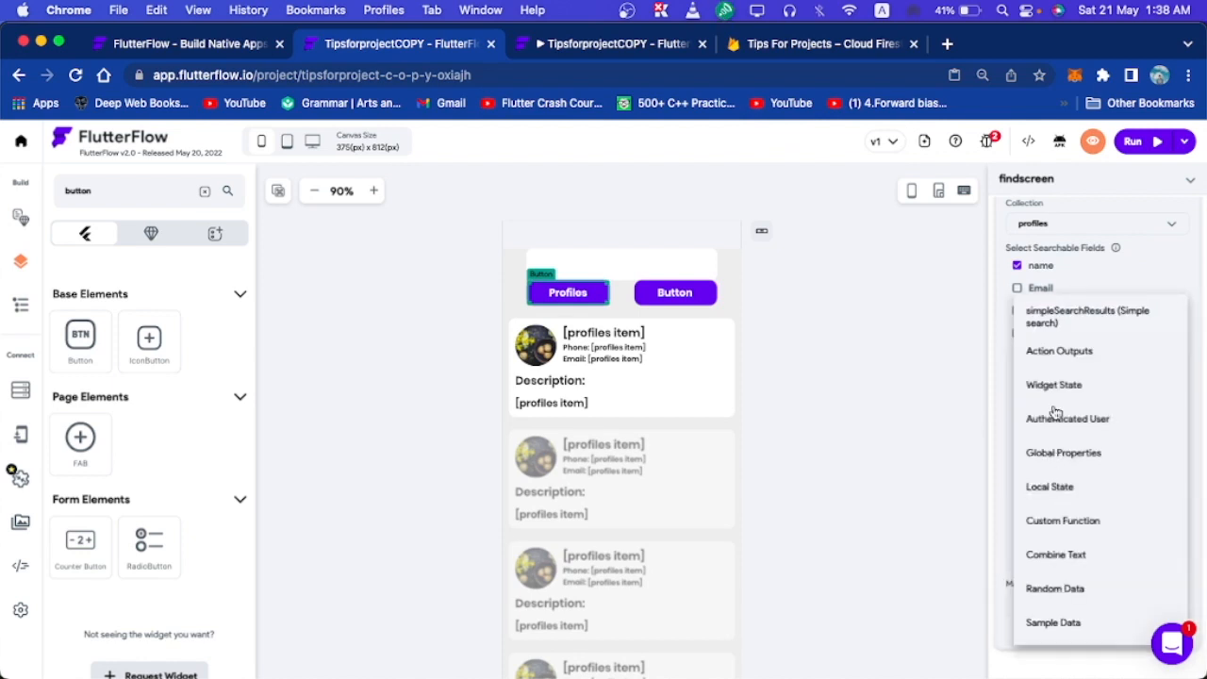
{"action": "left_click", "coordinate": [1054, 386]}
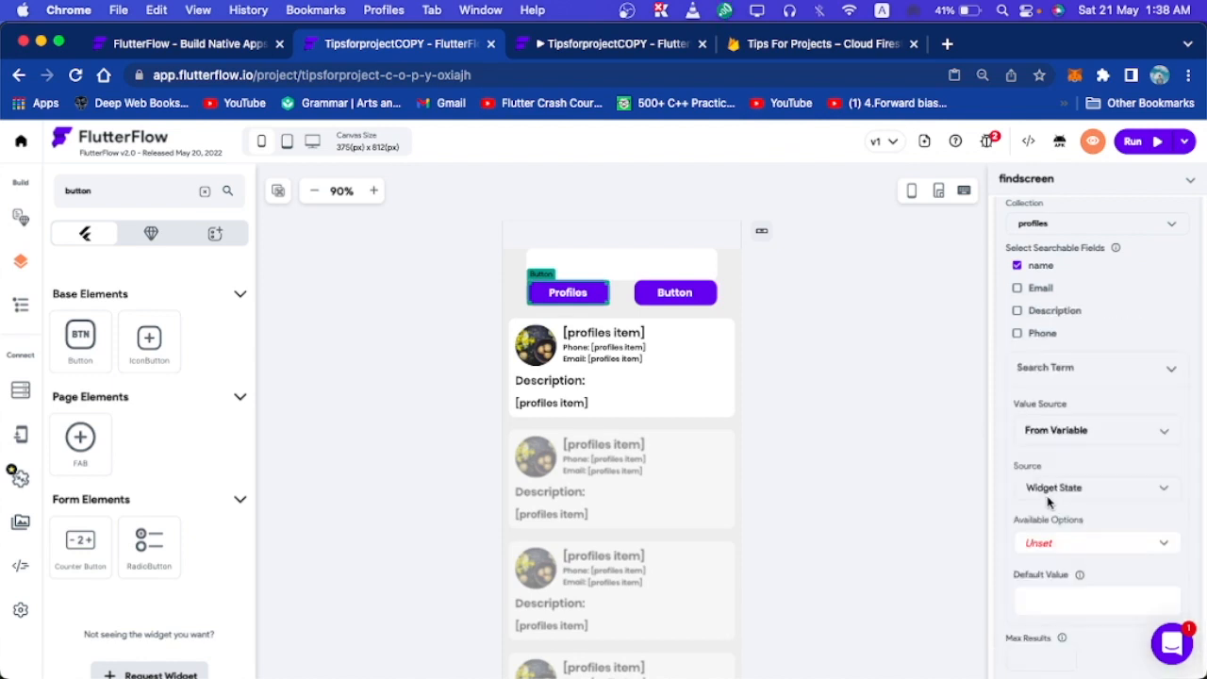
{"action": "left_click", "coordinate": [1054, 545]}
{"action": "left_click", "coordinate": [1074, 544]}
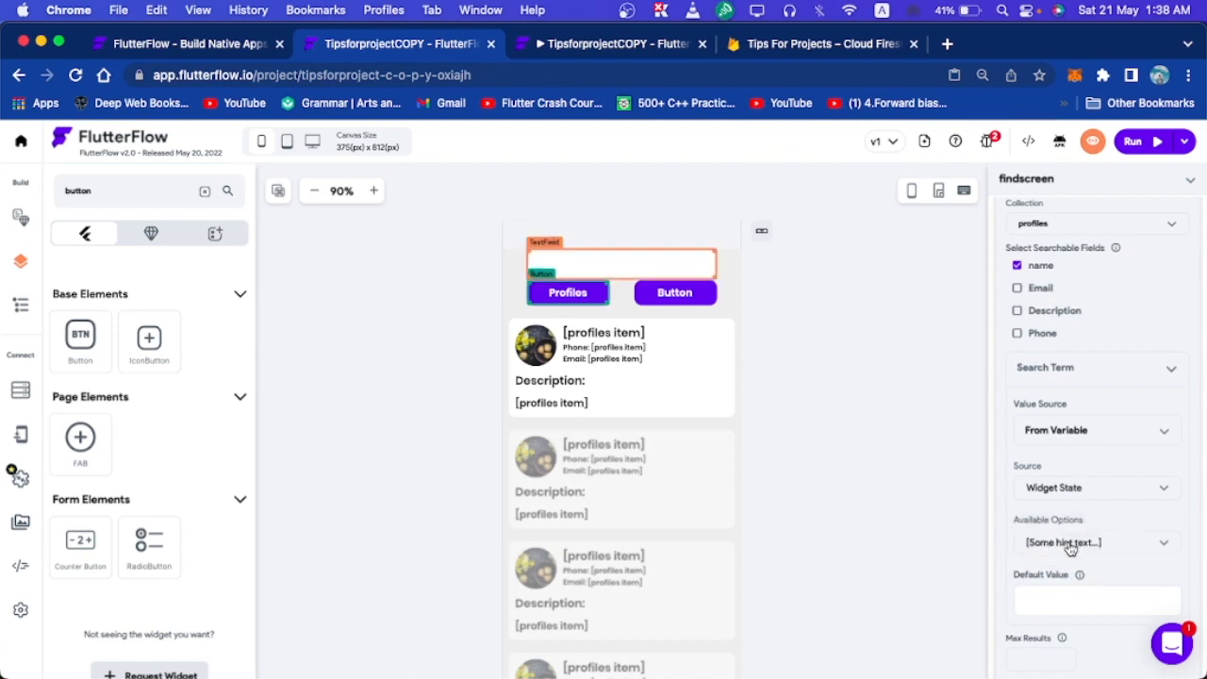
Generate the profiles ListView's children from simpleSearchResults, with each item named profiles.
{"action": "left_click", "coordinate": [735, 372]}
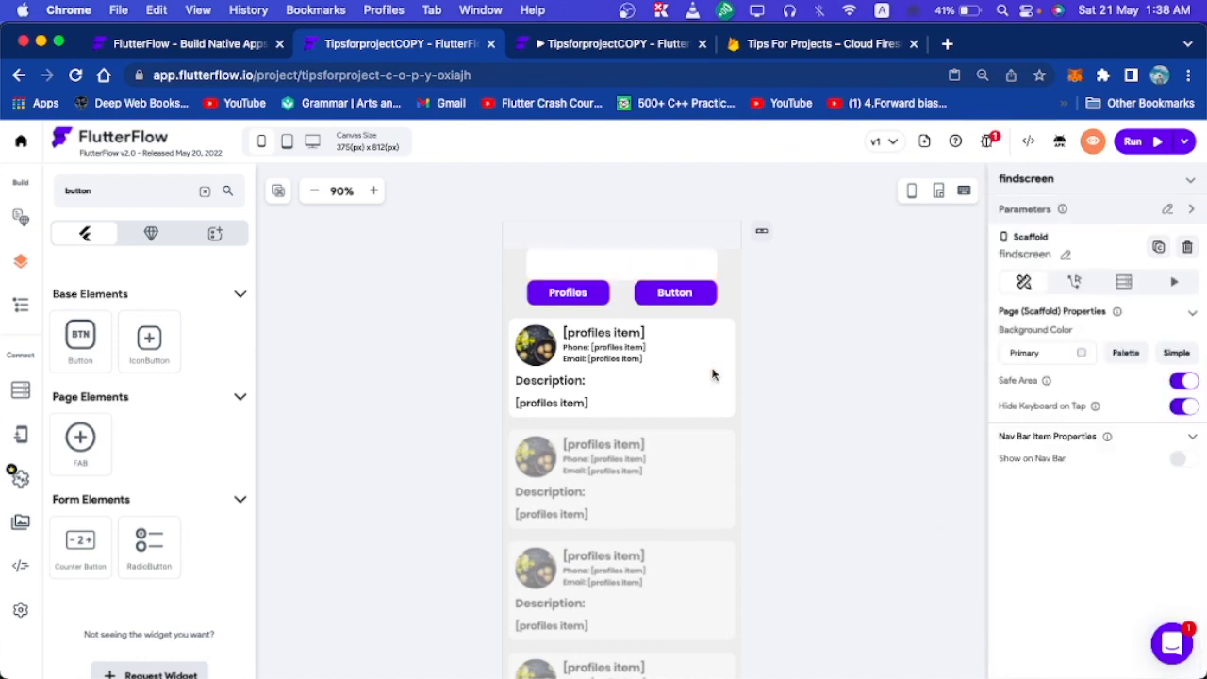
{"action": "left_click", "coordinate": [984, 147]}
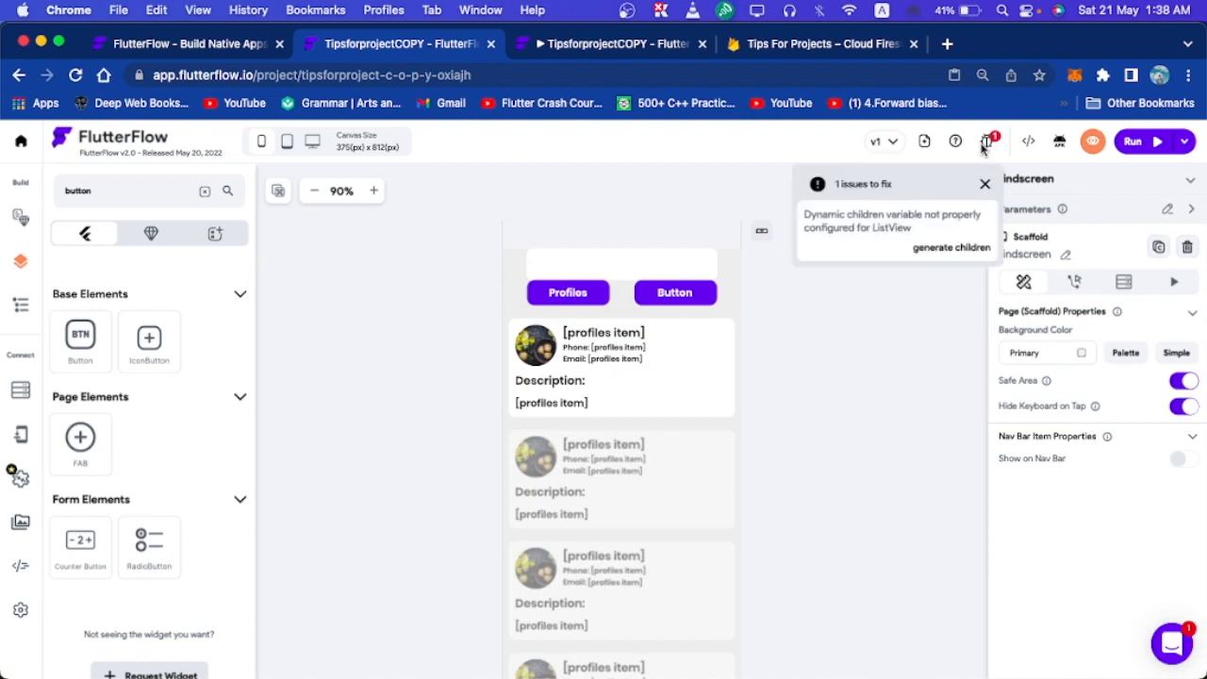
{"action": "left_click", "coordinate": [734, 306]}
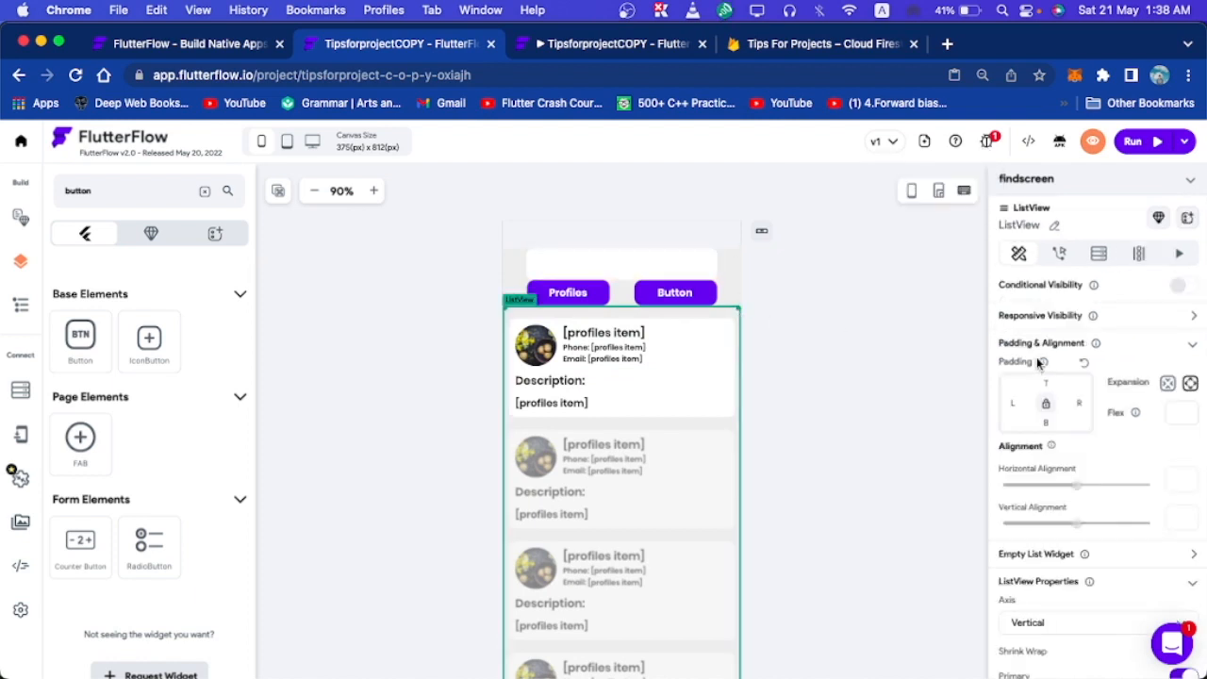
{"action": "left_click", "coordinate": [1137, 252]}
{"action": "left_click", "coordinate": [1050, 445]}
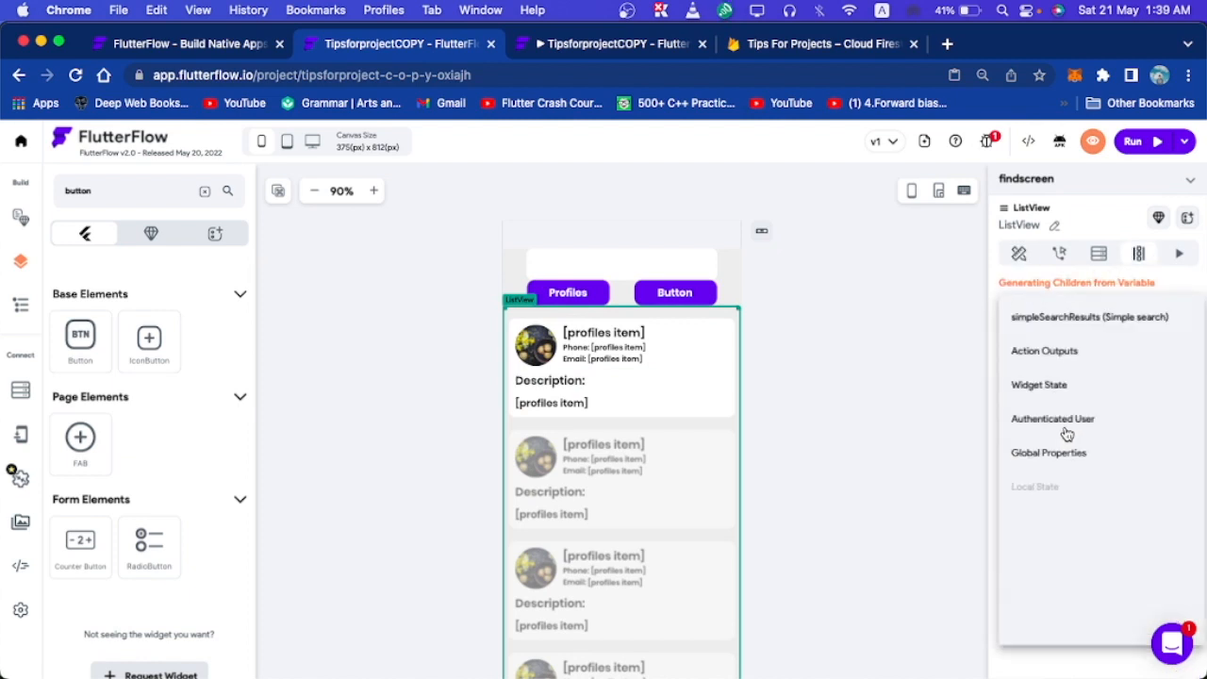
{"action": "left_click", "coordinate": [1091, 317]}
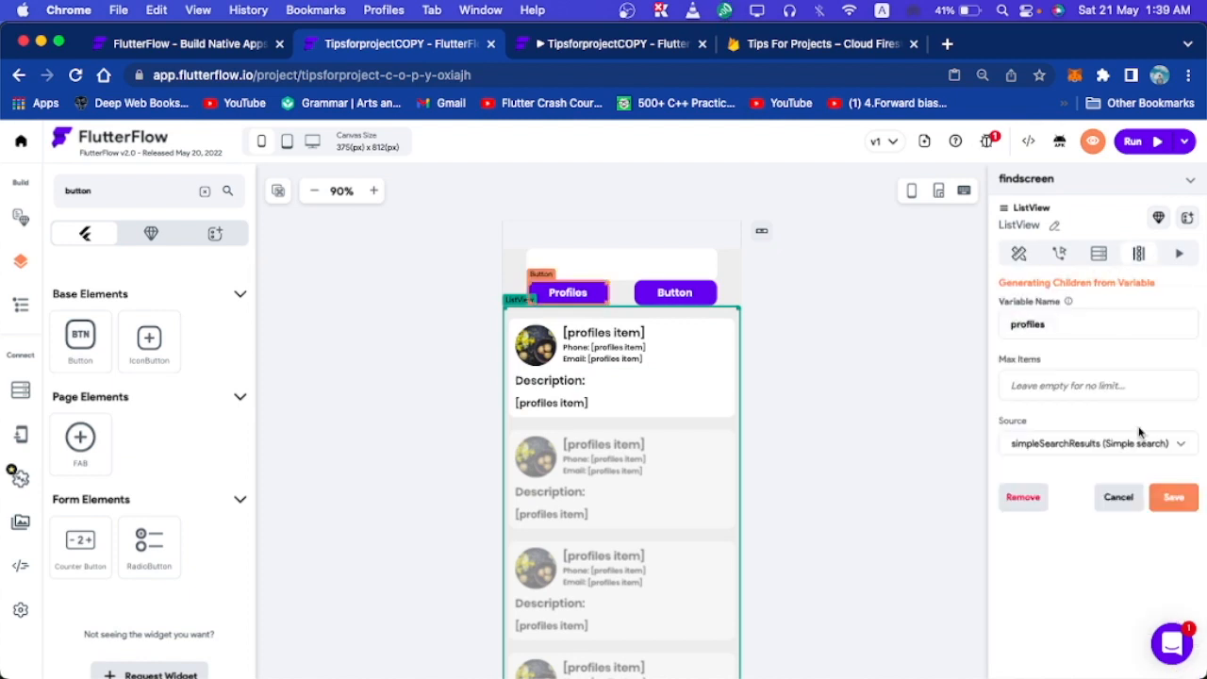
{"action": "left_click", "coordinate": [1163, 500]}
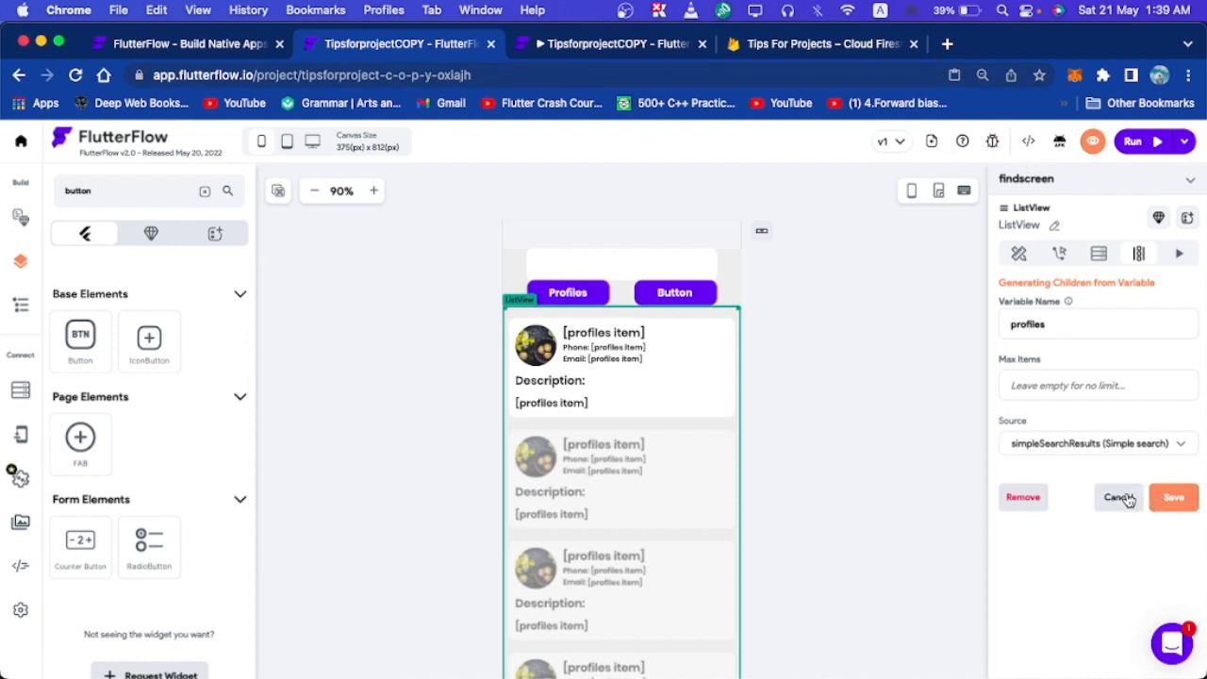
{"action": "left_click", "coordinate": [789, 321]}
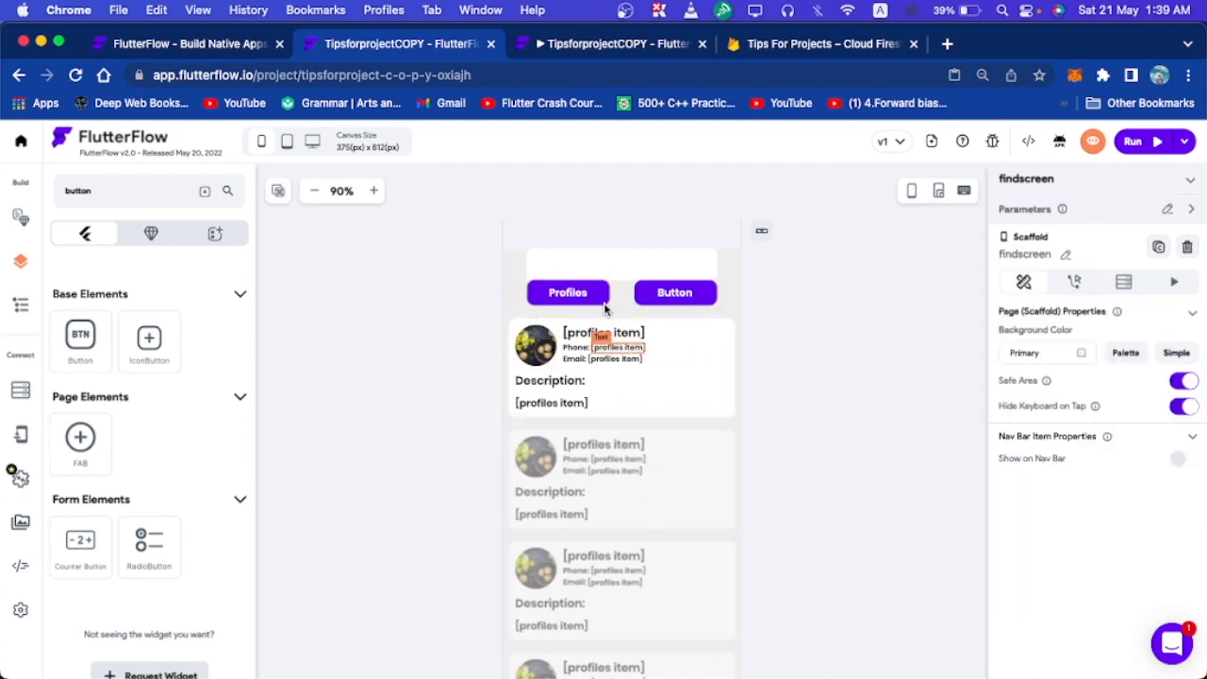
Change the second button's label text to 'News'.
{"action": "left_click", "coordinate": [677, 289]}
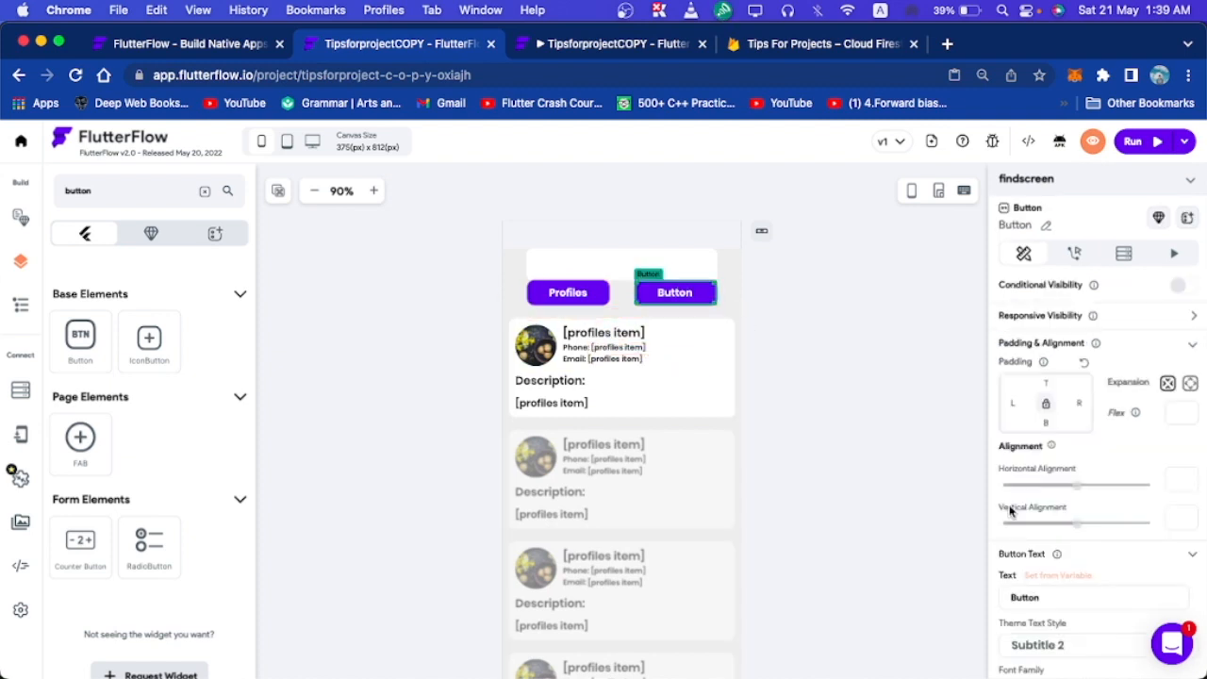
{"action": "scroll", "coordinate": [1068, 556], "scroll_direction": "down", "scroll_amount": 3}
{"action": "left_click_drag", "start_coordinate": [1063, 514], "coordinate": [940, 511]}
{"action": "type", "text": "News"}
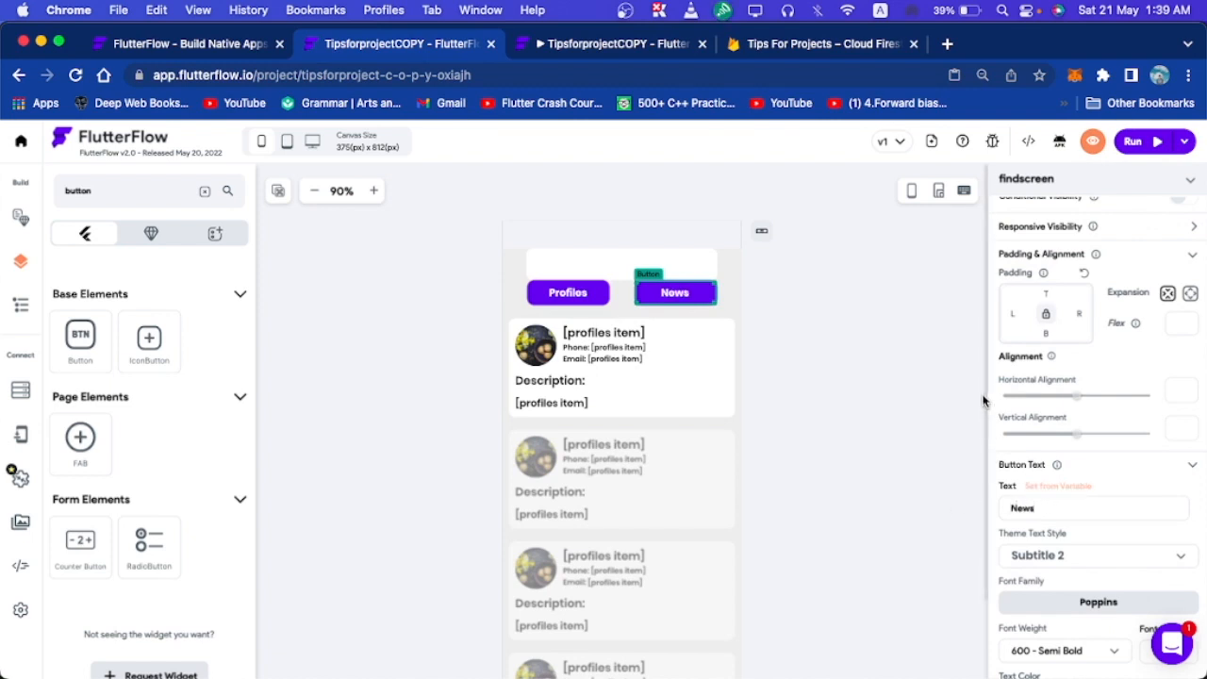
{"action": "scroll", "coordinate": [1155, 364], "scroll_direction": "up", "scroll_amount": 3}
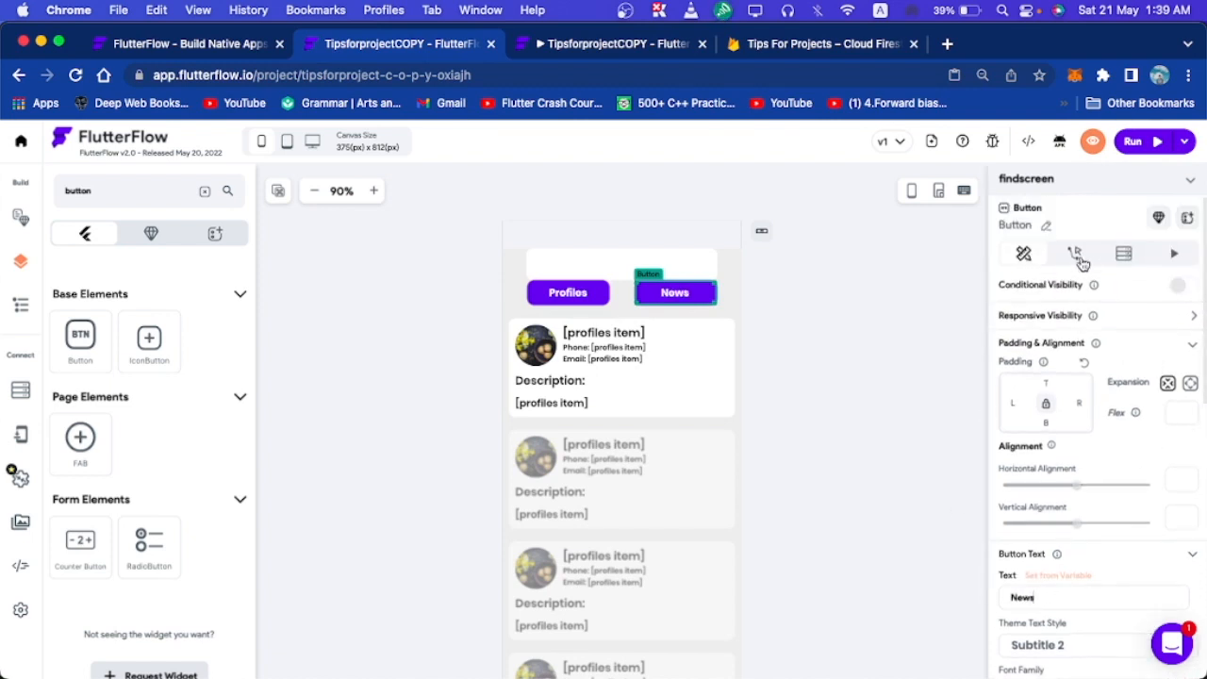
Add an On Tap Simple Search on the Firestore news collection, searching the title field.
{"action": "left_click", "coordinate": [1074, 262]}
{"action": "left_click", "coordinate": [1043, 353]}
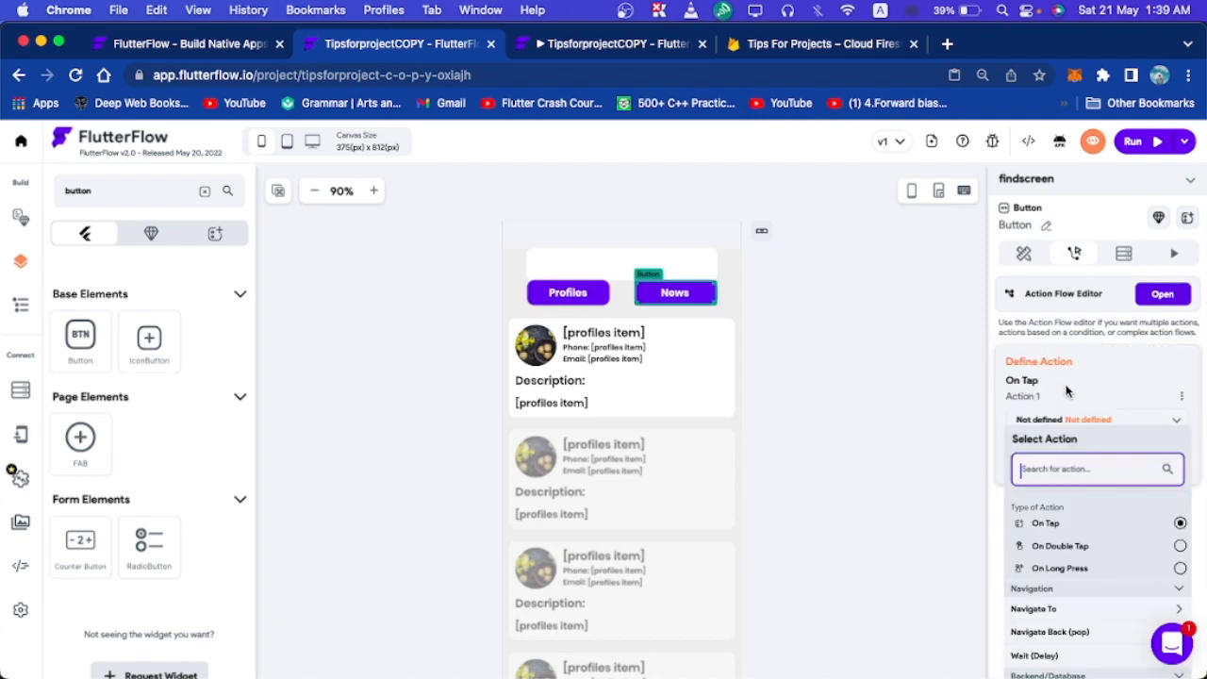
{"action": "type", "text": "simp"}
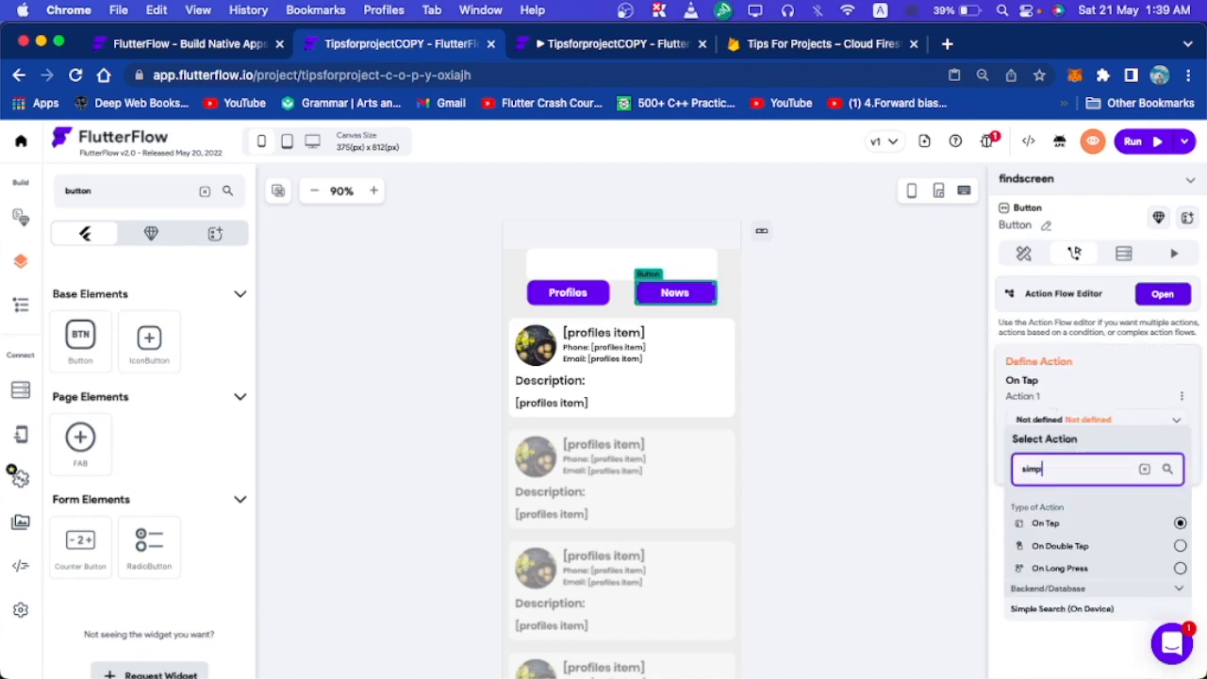
{"action": "left_click", "coordinate": [1096, 608]}
{"action": "scroll", "coordinate": [1110, 565], "scroll_direction": "down", "scroll_amount": 1}
{"action": "left_click", "coordinate": [1074, 407]}
{"action": "left_click", "coordinate": [1071, 405]}
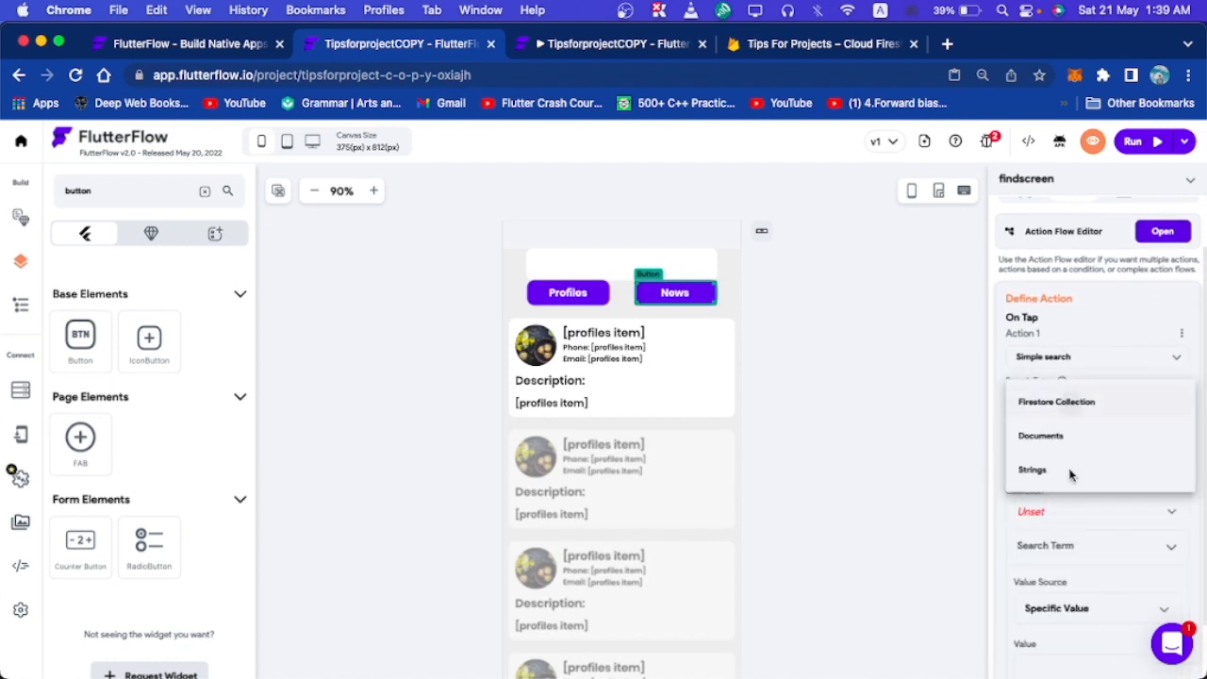
{"action": "scroll", "coordinate": [1070, 474], "scroll_direction": "down", "scroll_amount": 1}
{"action": "left_click", "coordinate": [1056, 483]}
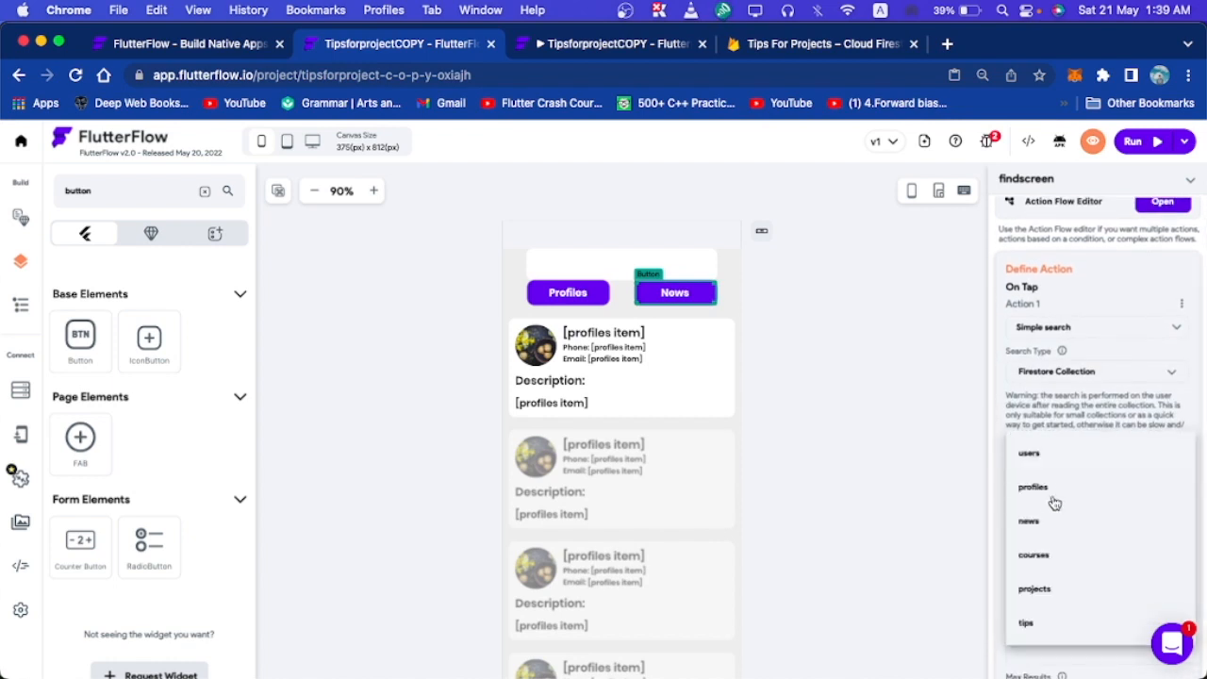
{"action": "left_click", "coordinate": [1032, 521]}
{"action": "scroll", "coordinate": [1036, 510], "scroll_direction": "down", "scroll_amount": 2}
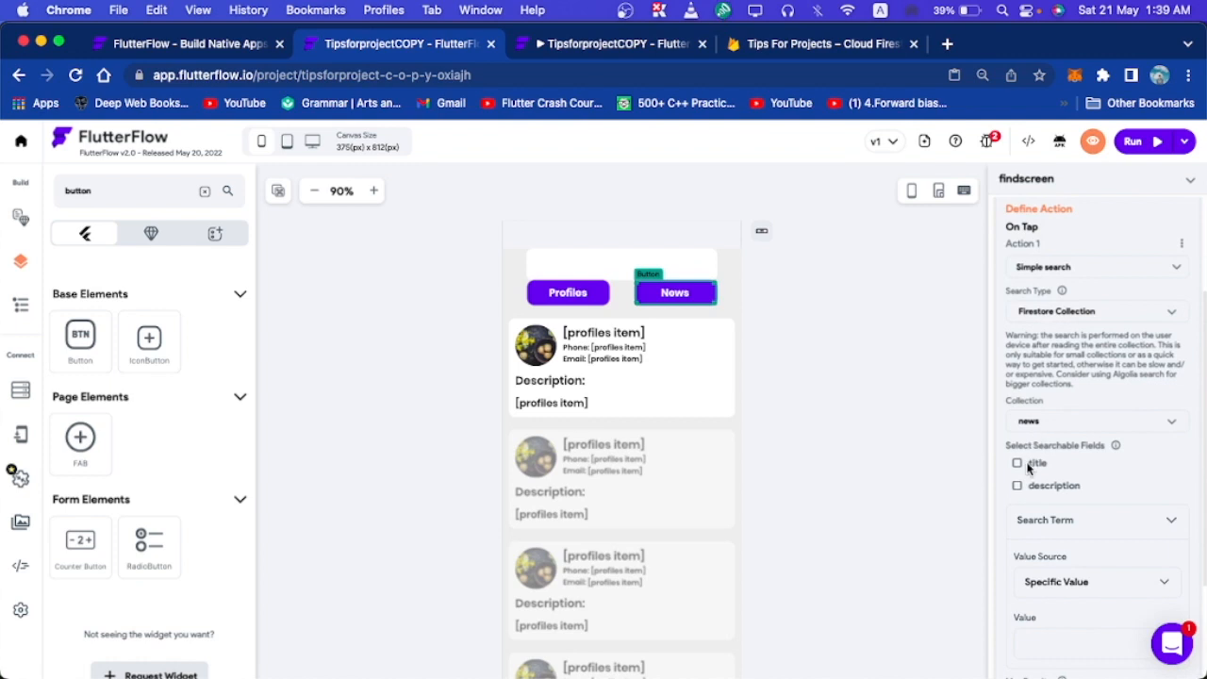
{"action": "left_click", "coordinate": [1018, 465]}
{"action": "scroll", "coordinate": [1081, 514], "scroll_direction": "down", "scroll_amount": 1}
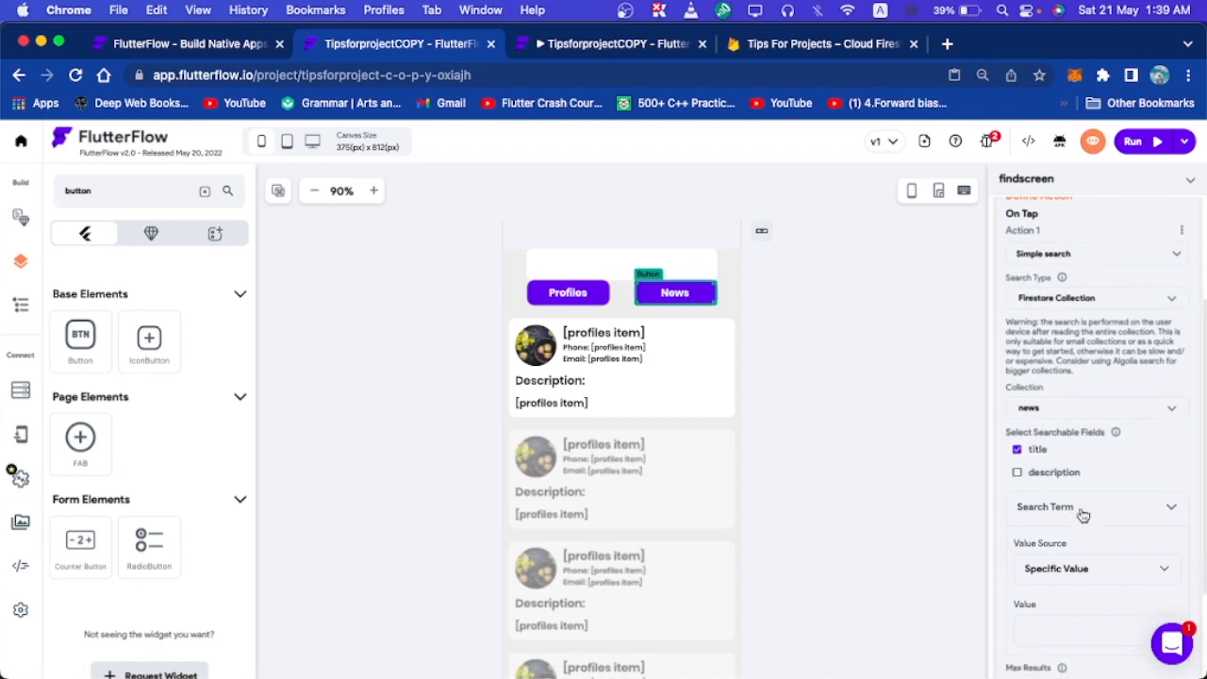
Try simpleSearchResults2 as the search term's variable source, then dismiss its incompatible options.
{"action": "left_click", "coordinate": [1083, 572]}
{"action": "left_click", "coordinate": [1045, 602]}
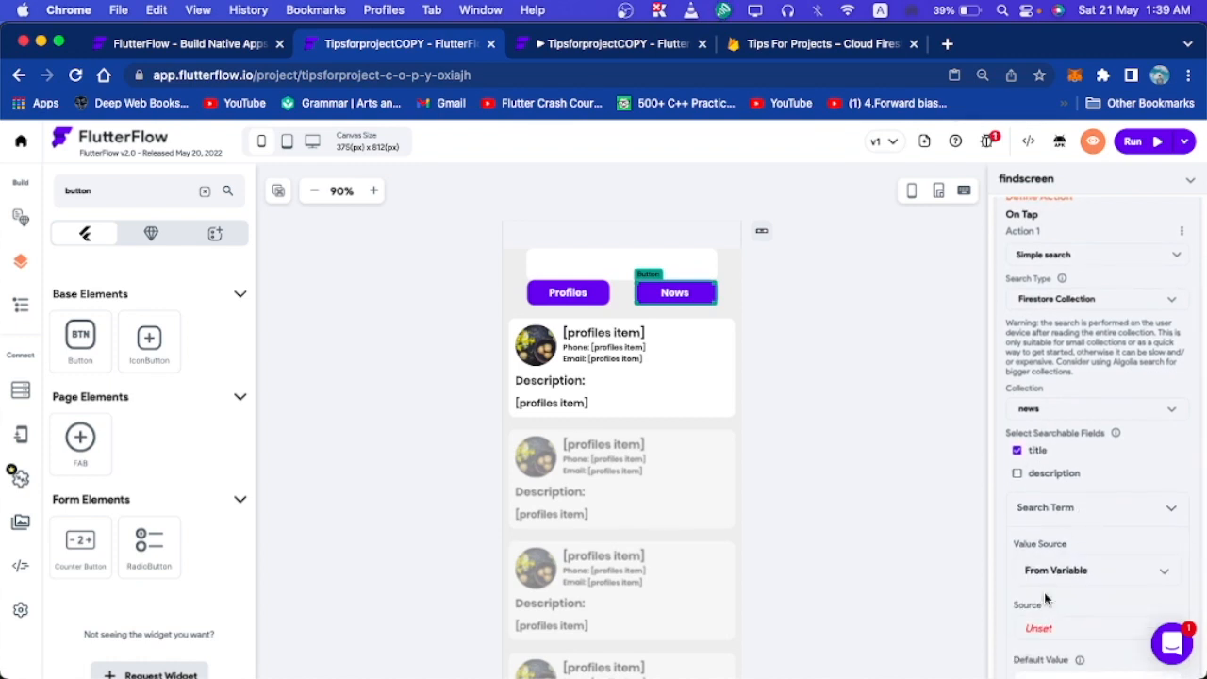
{"action": "scroll", "coordinate": [1046, 597], "scroll_direction": "down", "scroll_amount": 2}
{"action": "left_click", "coordinate": [1057, 544]}
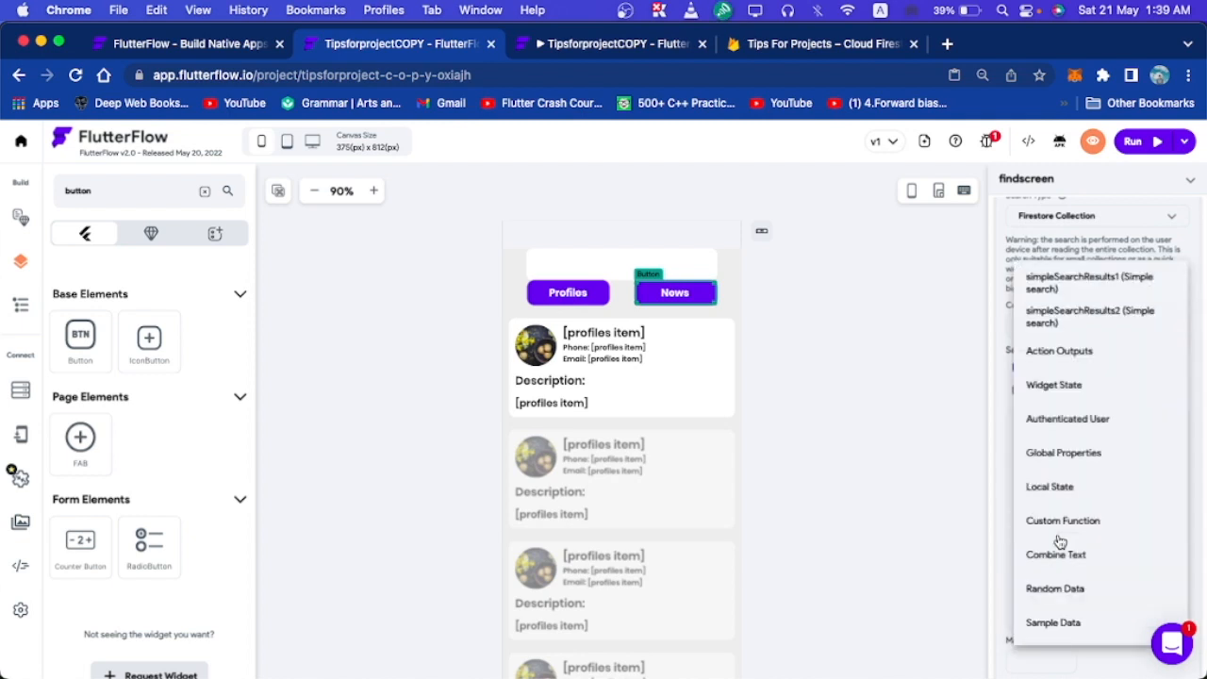
{"action": "left_click", "coordinate": [1085, 318]}
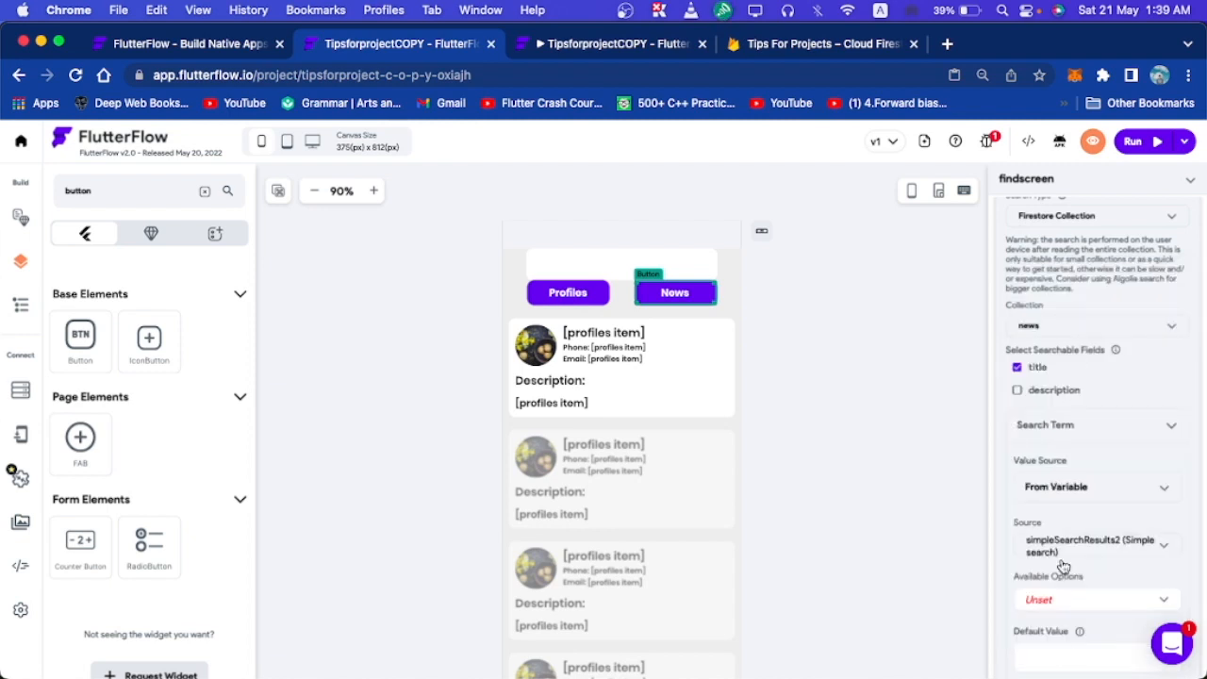
{"action": "scroll", "coordinate": [1067, 406], "scroll_direction": "down", "scroll_amount": 3}
{"action": "left_click", "coordinate": [1083, 517]}
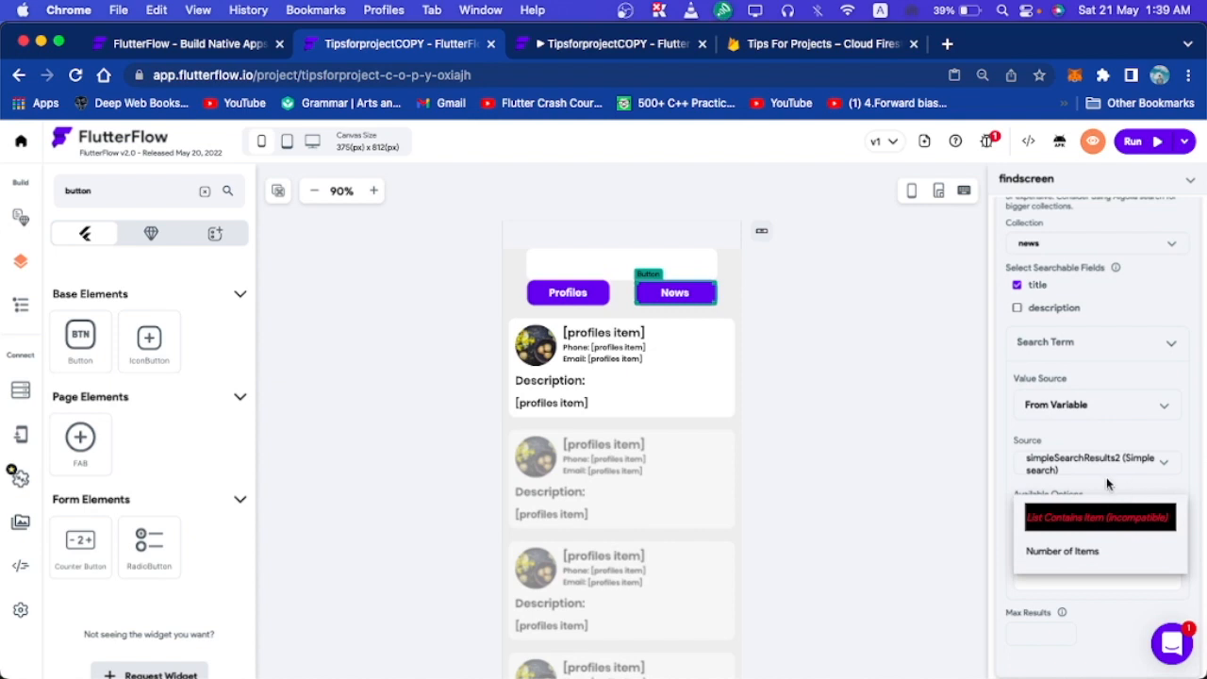
{"action": "left_click", "coordinate": [1106, 477]}
Set the Simple Search term from Widget State TextField.
{"action": "scroll", "coordinate": [1136, 530], "scroll_direction": "up", "scroll_amount": 1}
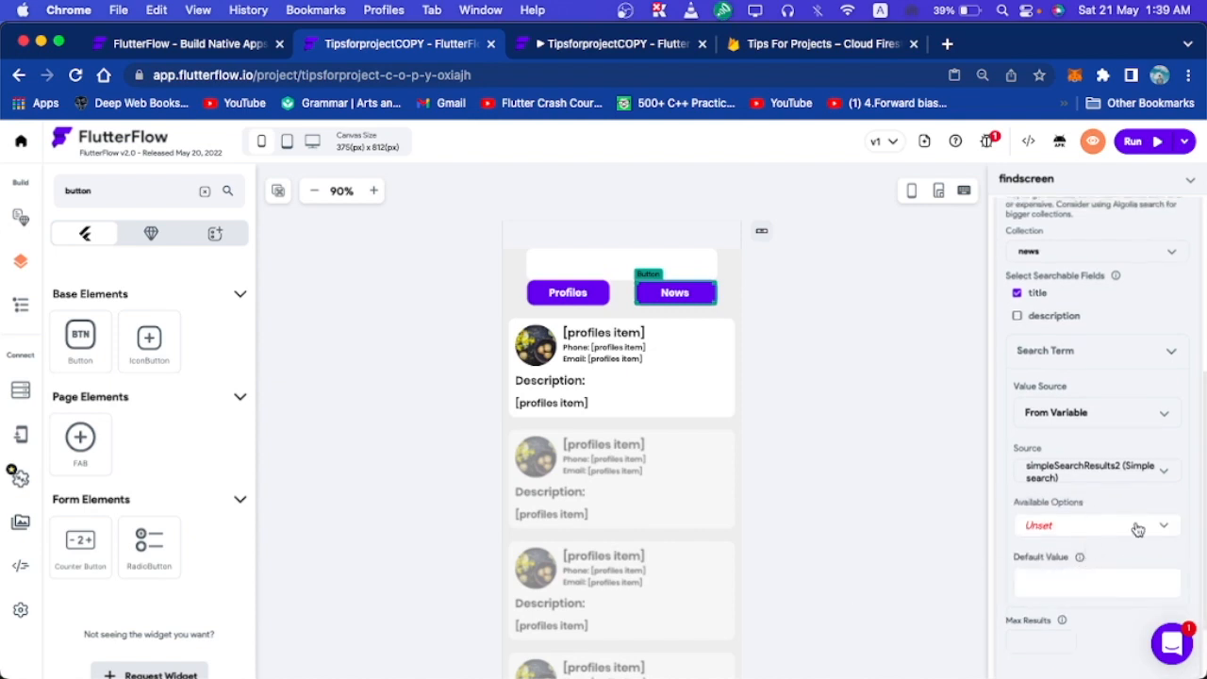
{"action": "left_click", "coordinate": [1132, 465]}
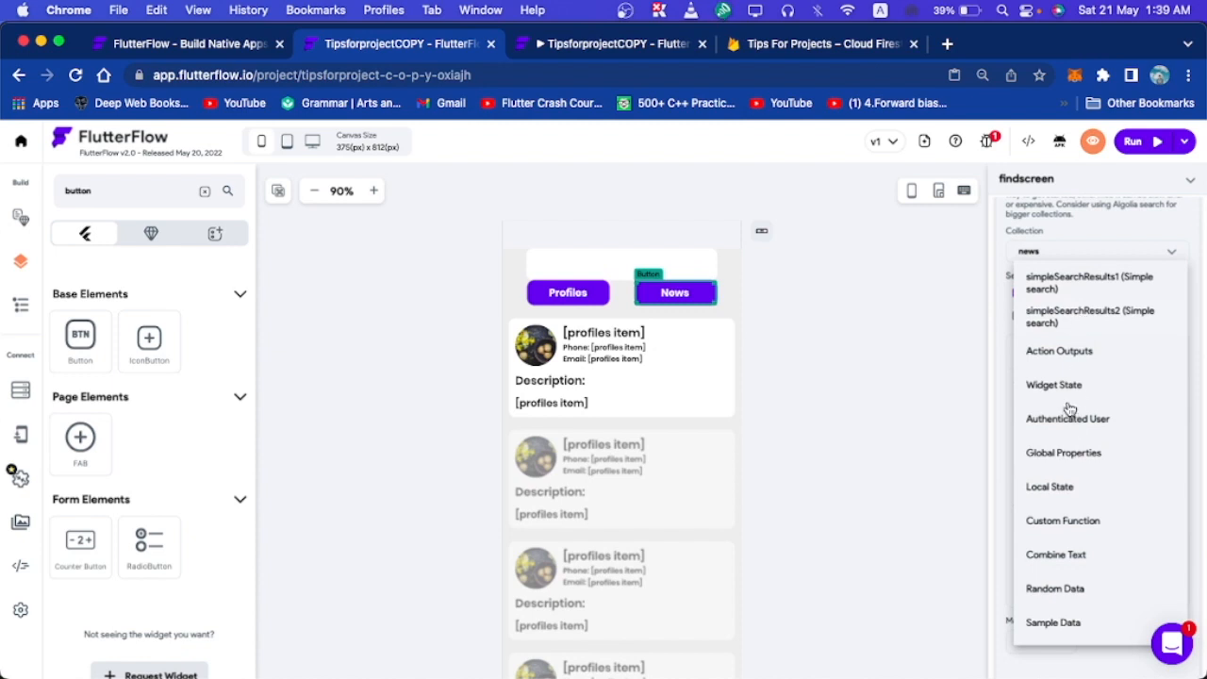
{"action": "left_click", "coordinate": [943, 455]}
{"action": "left_click", "coordinate": [1044, 475]}
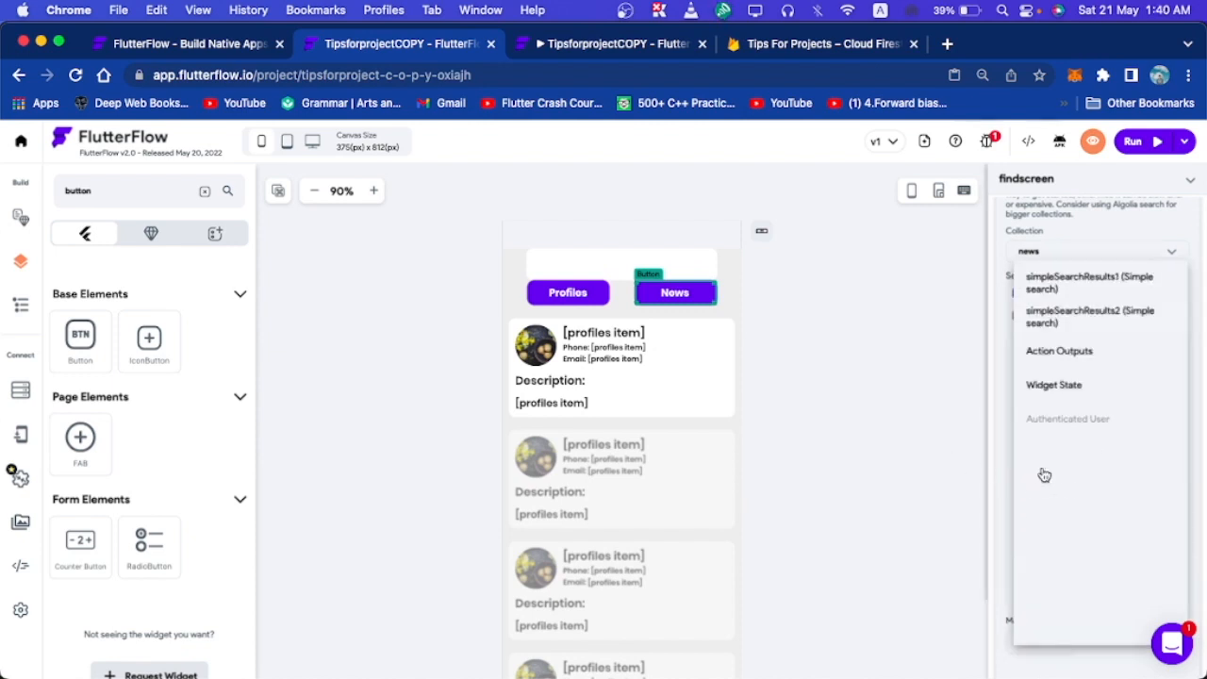
{"action": "left_click", "coordinate": [1049, 388]}
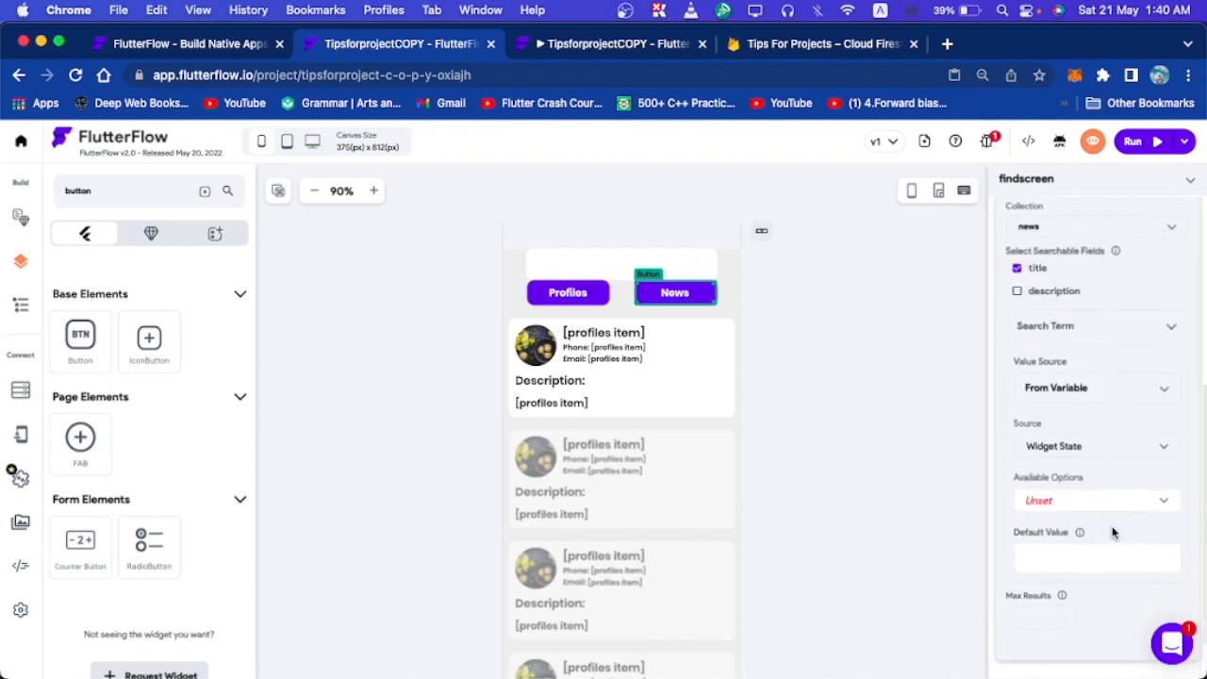
{"action": "left_click", "coordinate": [1098, 506]}
{"action": "left_click", "coordinate": [1096, 506]}
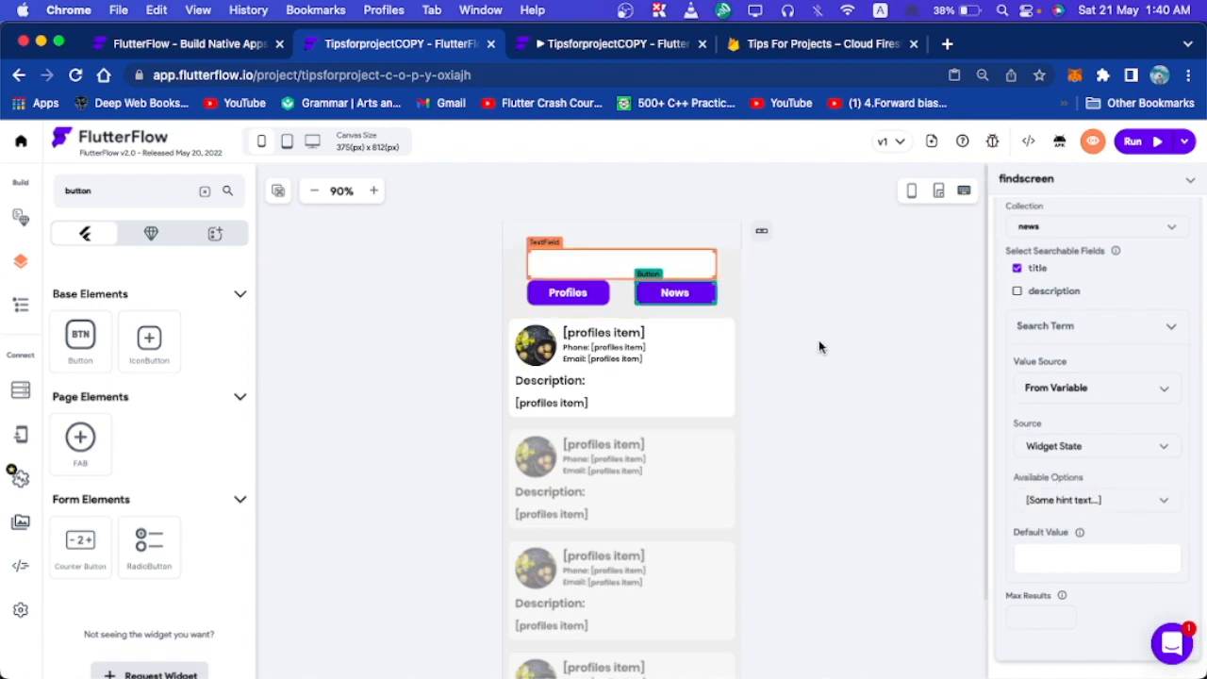
{"action": "scroll", "coordinate": [1072, 370], "scroll_direction": "up", "scroll_amount": 2}
{"action": "scroll", "coordinate": [1073, 371], "scroll_direction": "up", "scroll_amount": 5}
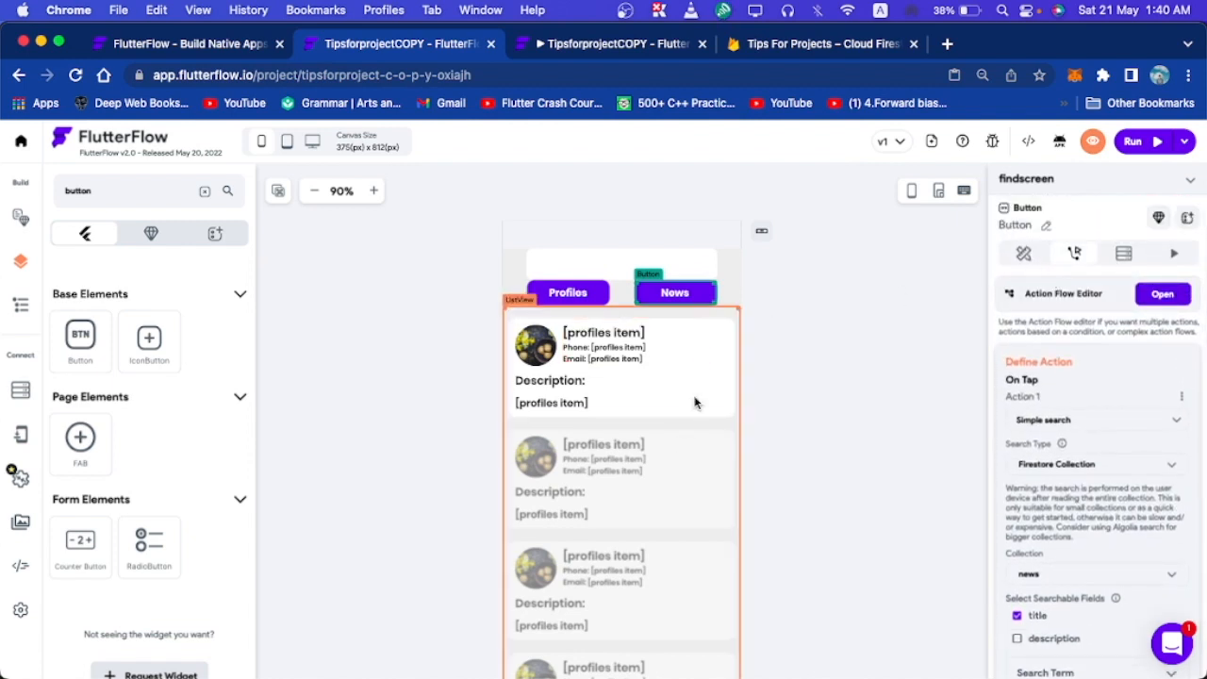
{"action": "left_click", "coordinate": [820, 398]}
Search the palette for ListView and drag one onto the findscreen page.
{"action": "double_click", "coordinate": [131, 197]}
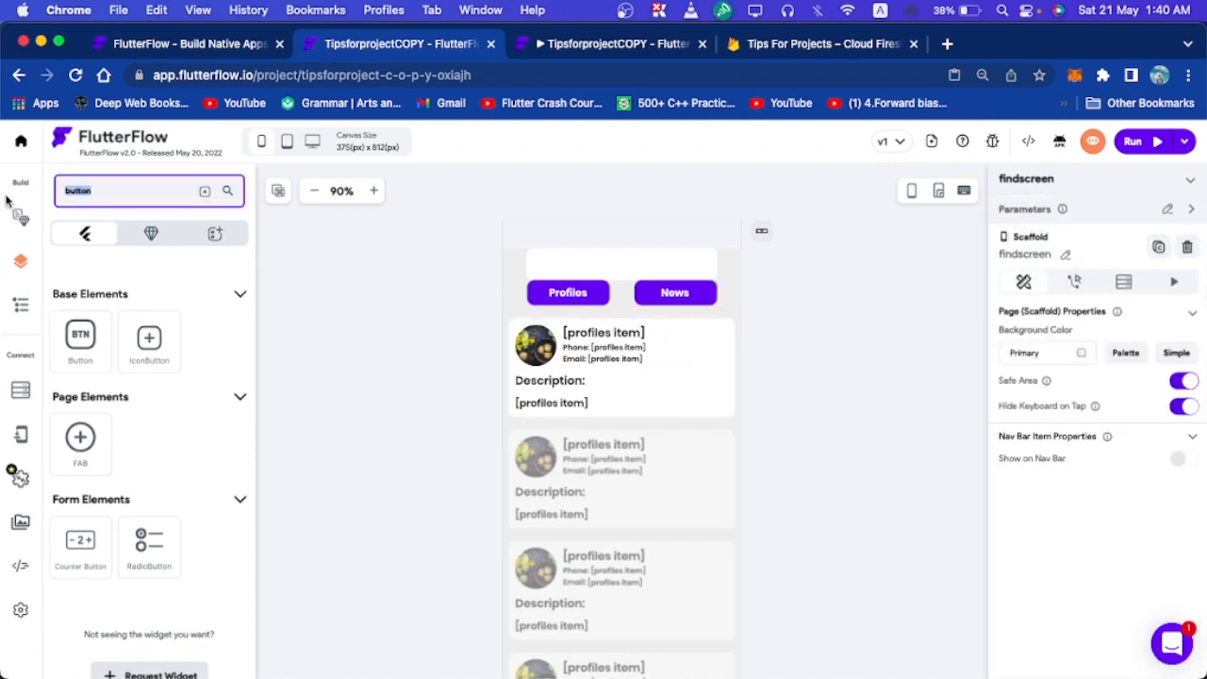
{"action": "type", "text": "list"}
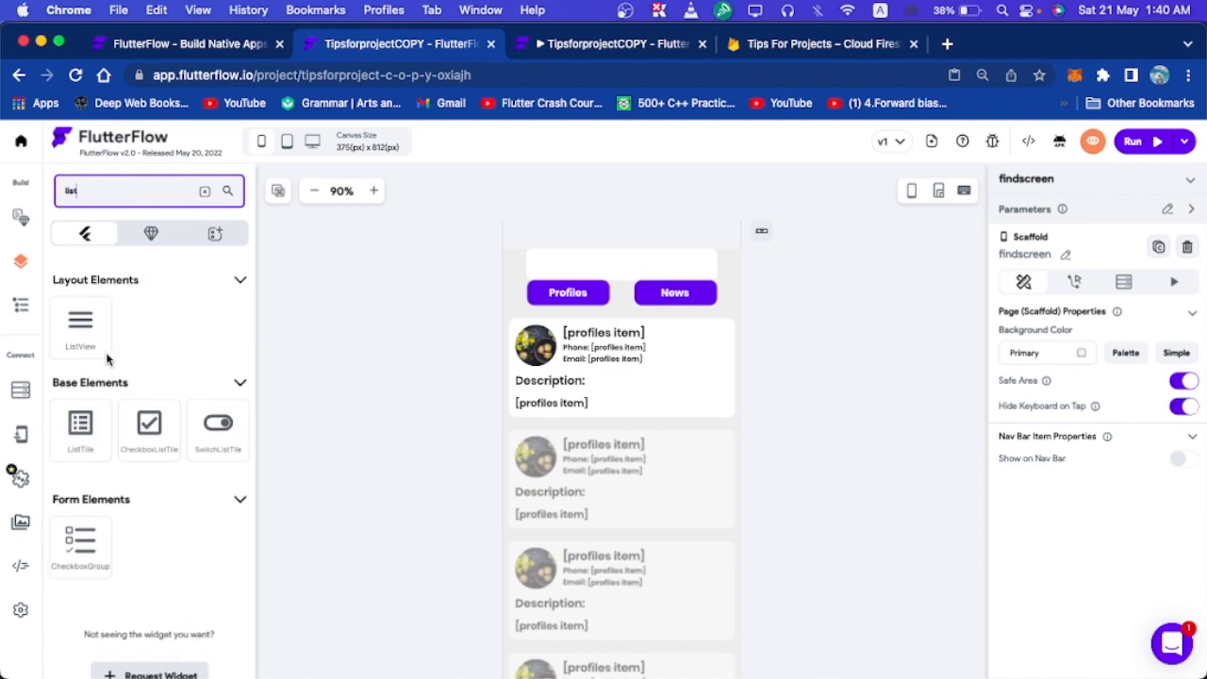
{"action": "left_click_drag", "start_coordinate": [94, 327], "coordinate": [374, 276]}
{"action": "left_click_drag", "start_coordinate": [540, 274], "coordinate": [365, 388]}
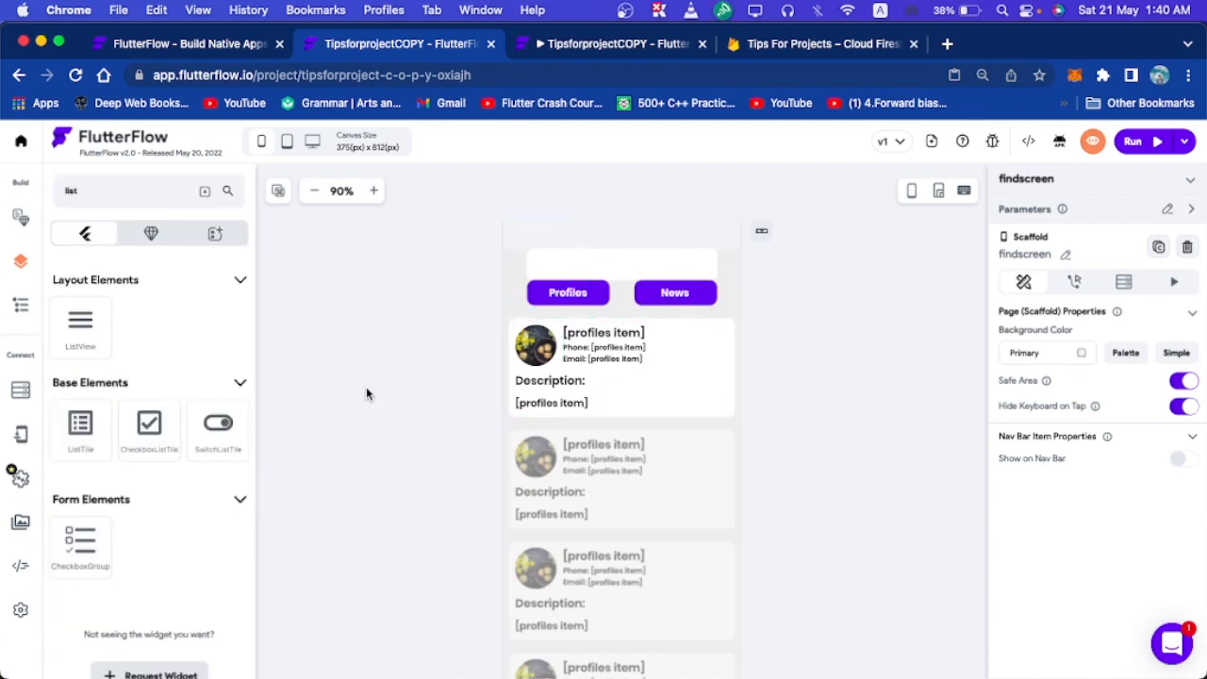
{"action": "left_click", "coordinate": [97, 196]}
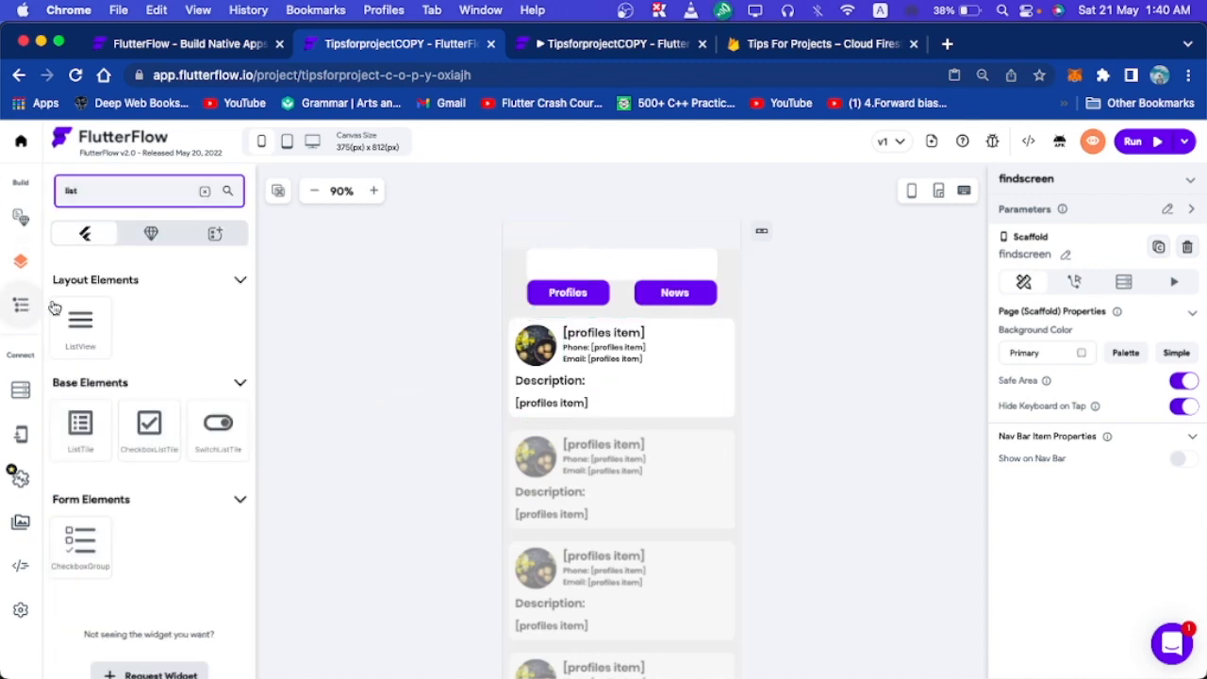
Select the page's main Column and drag a ListView below the Profiles and News buttons.
{"action": "left_click", "coordinate": [21, 304]}
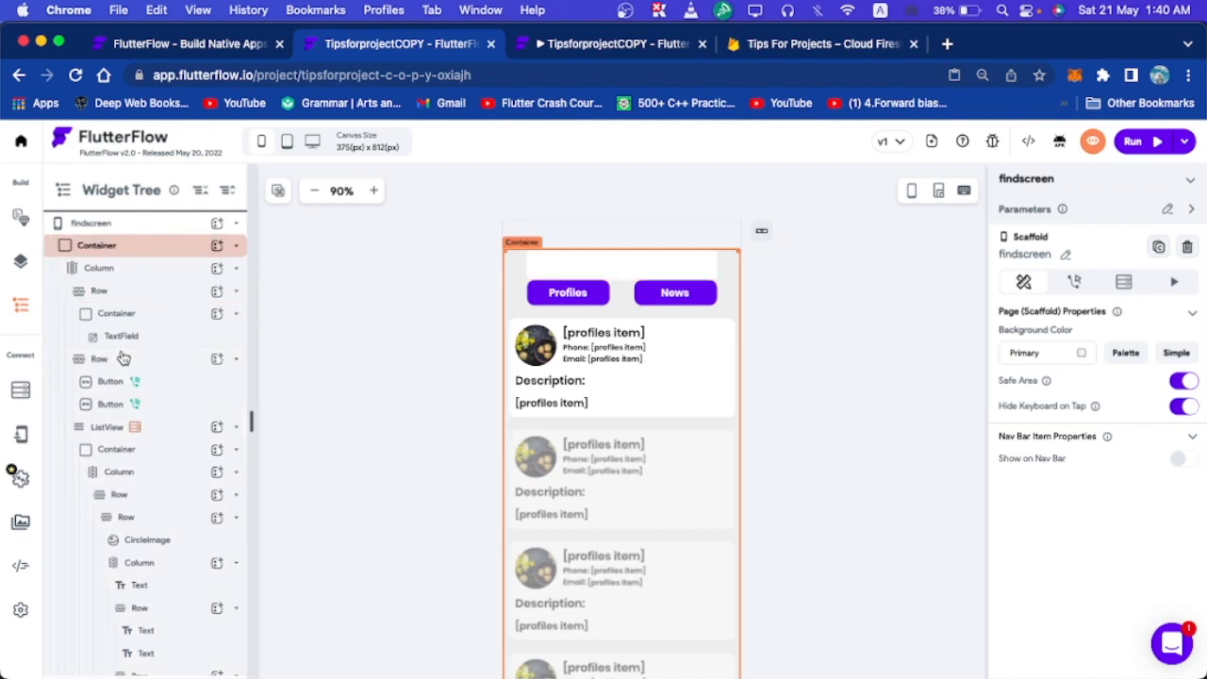
{"action": "left_click", "coordinate": [111, 272]}
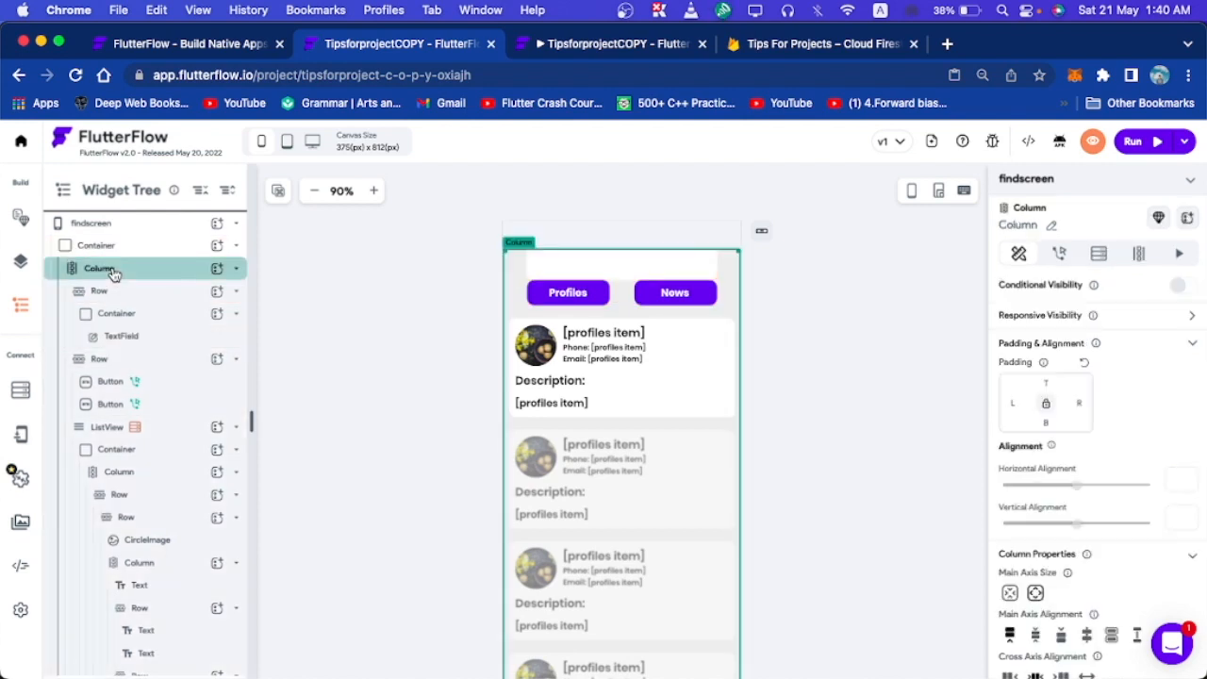
{"action": "left_click", "coordinate": [21, 263]}
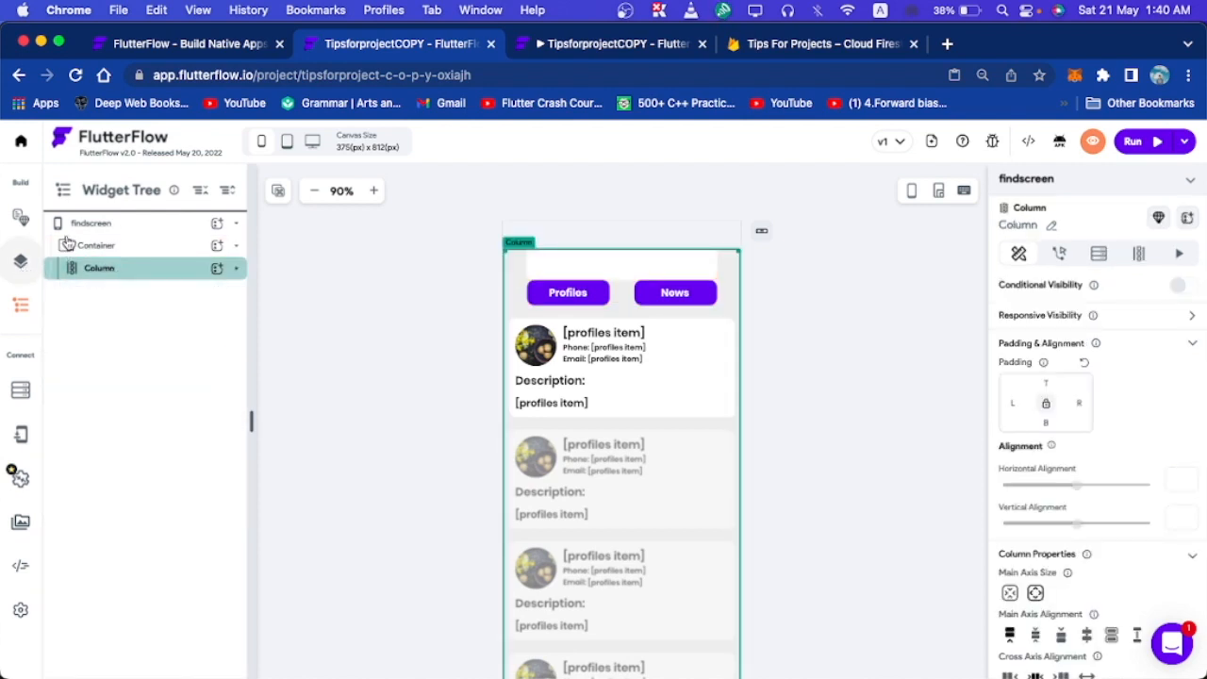
{"action": "left_click", "coordinate": [117, 192]}
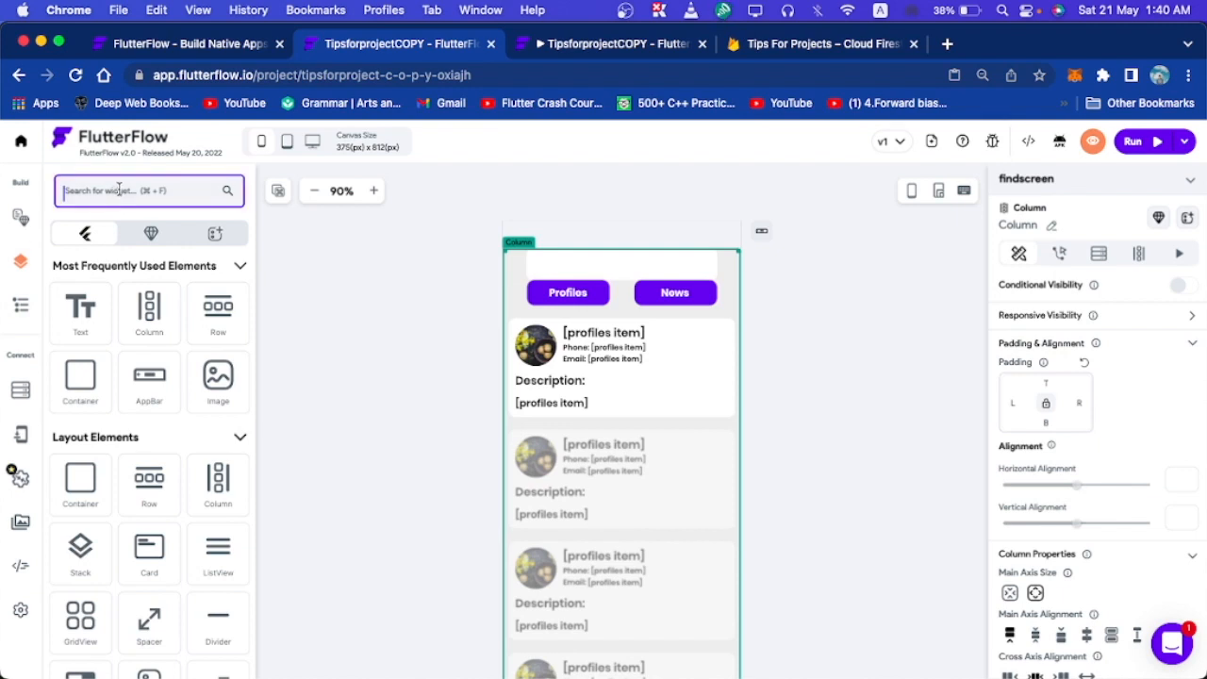
{"action": "type", "text": "li"}
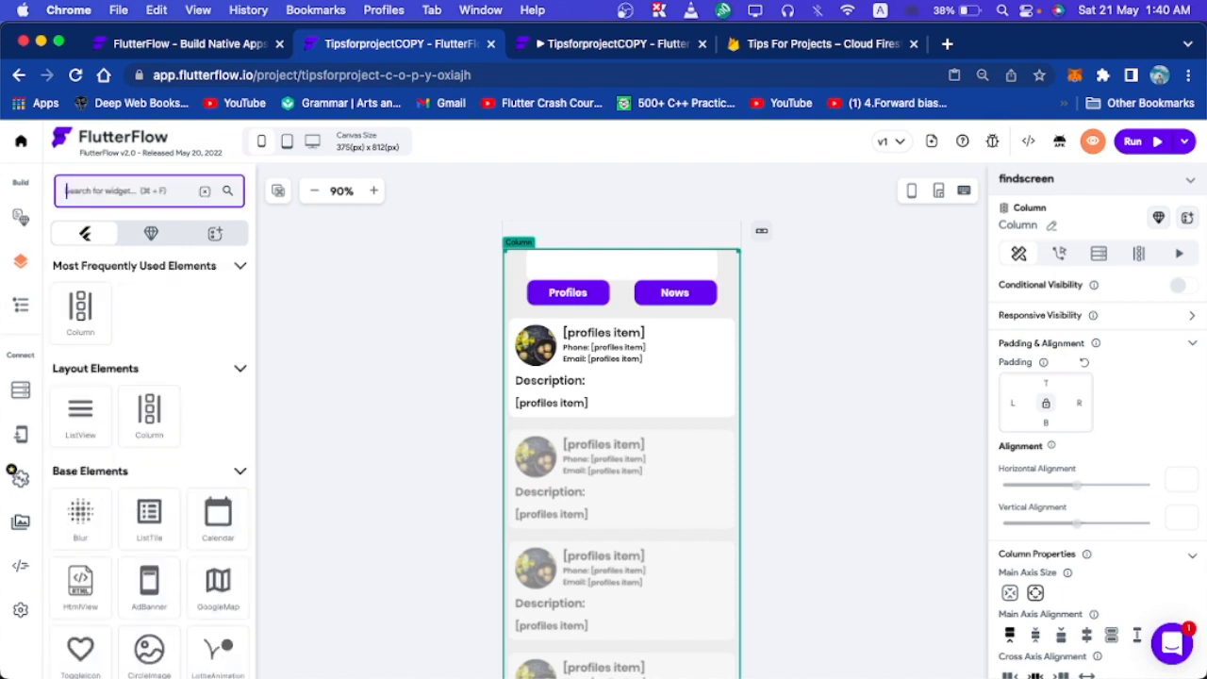
{"action": "type", "text": "st"}
{"action": "left_click_drag", "start_coordinate": [69, 335], "coordinate": [764, 674]}
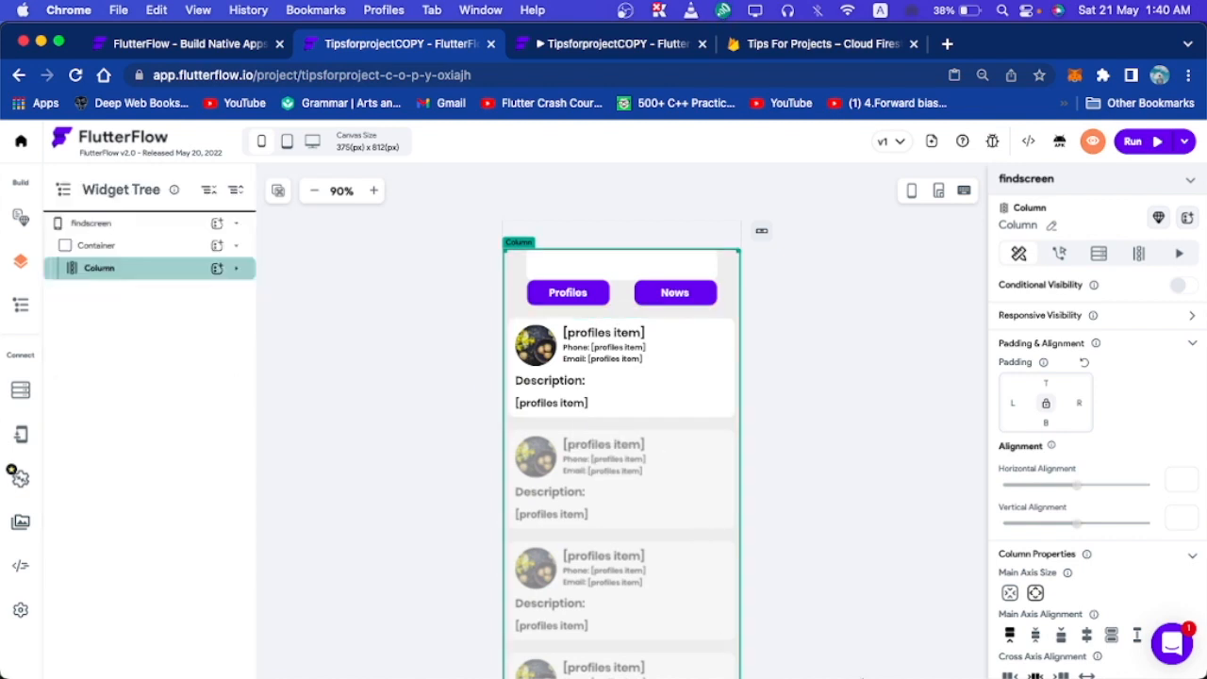
{"action": "left_click_drag", "start_coordinate": [907, 676], "coordinate": [808, 506]}
{"action": "scroll", "coordinate": [808, 506], "scroll_direction": "down", "scroll_amount": 3}
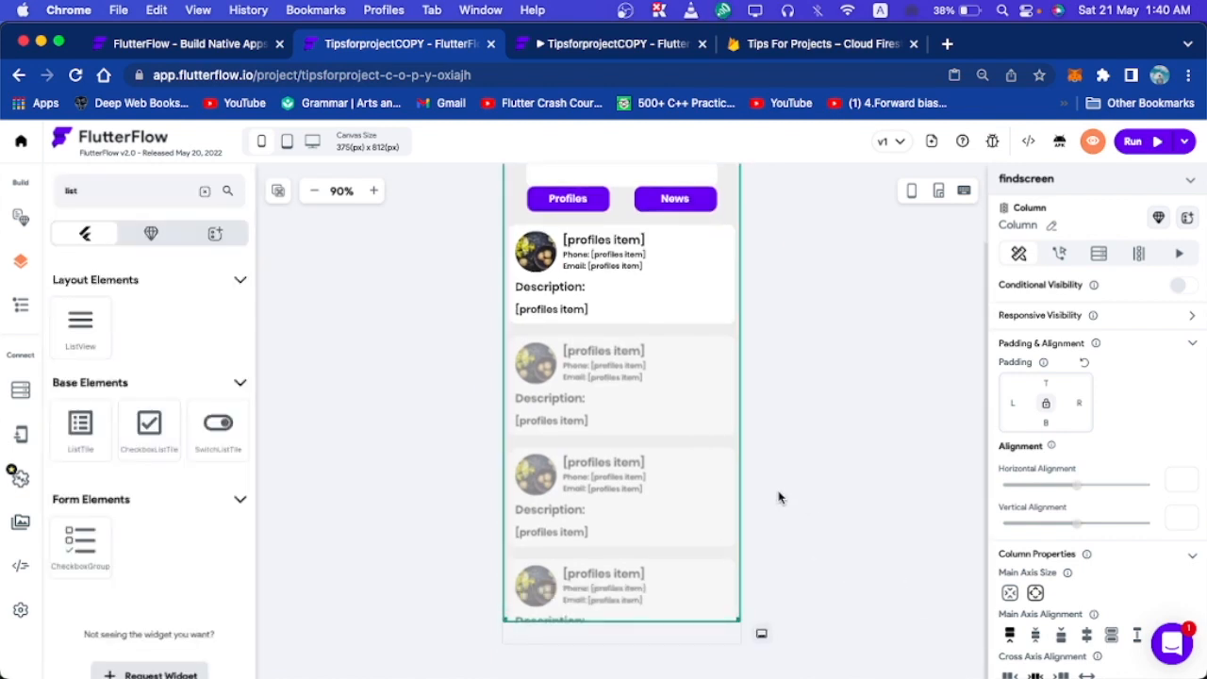
Paste a second copy of the profiles ListView into the Column.
{"action": "left_click", "coordinate": [603, 404]}
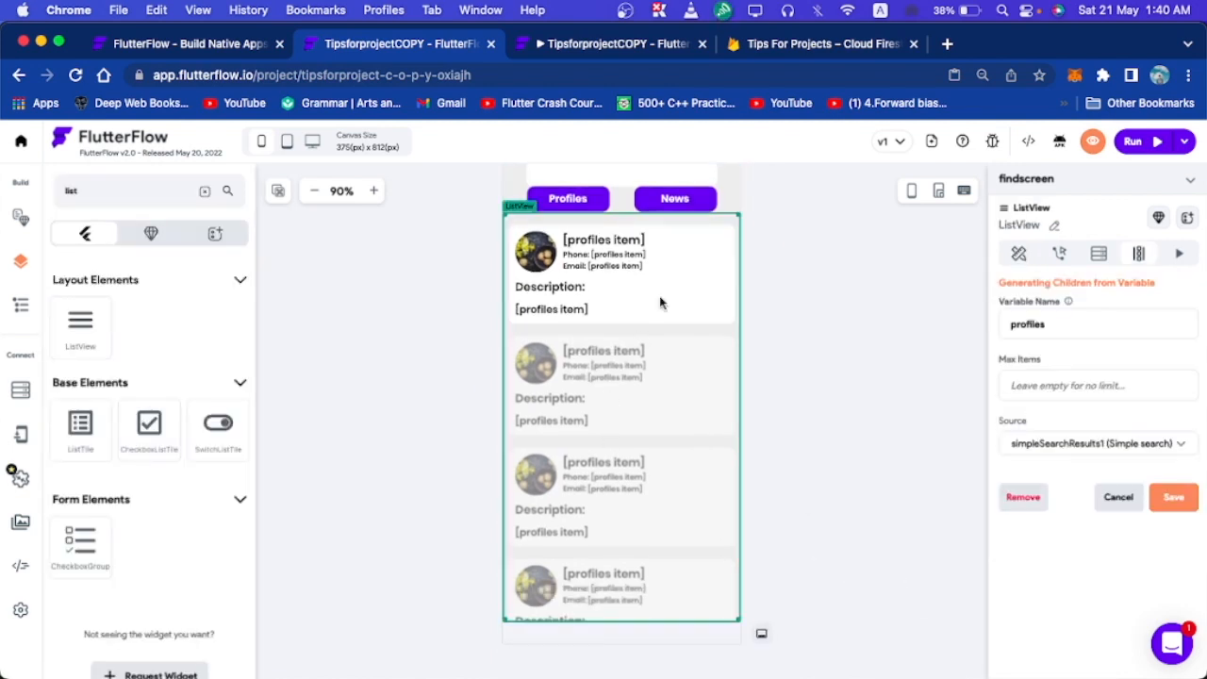
{"action": "left_click", "coordinate": [21, 303]}
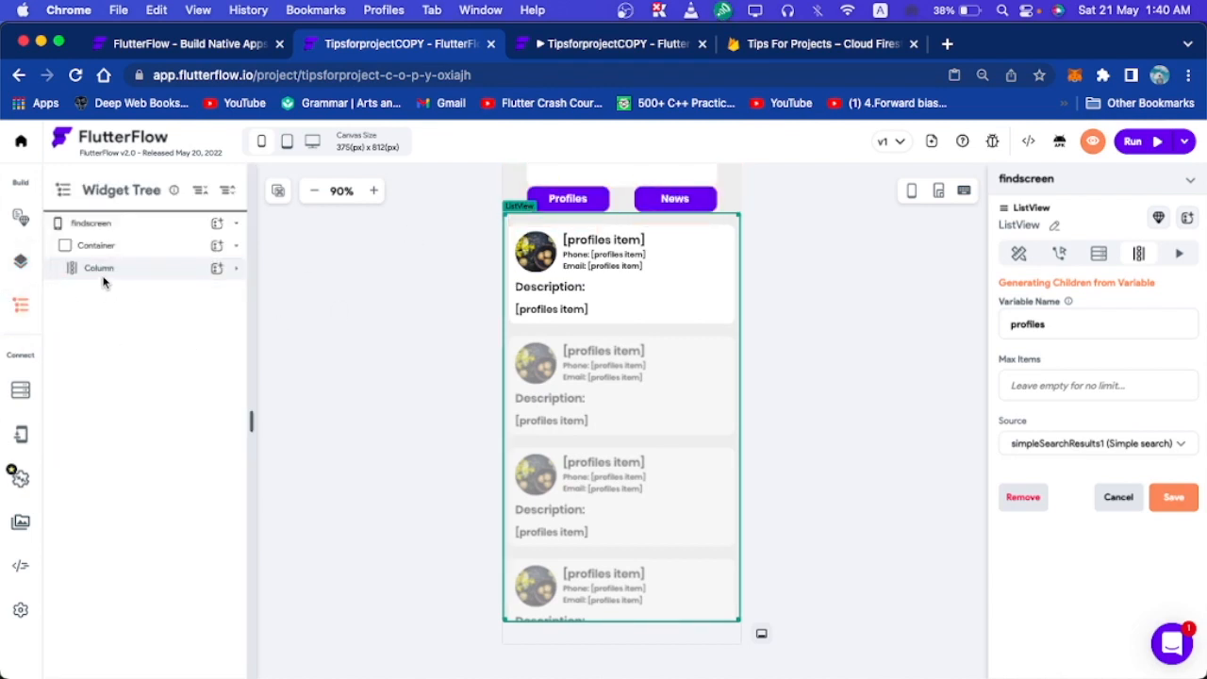
{"action": "left_click", "coordinate": [237, 269]}
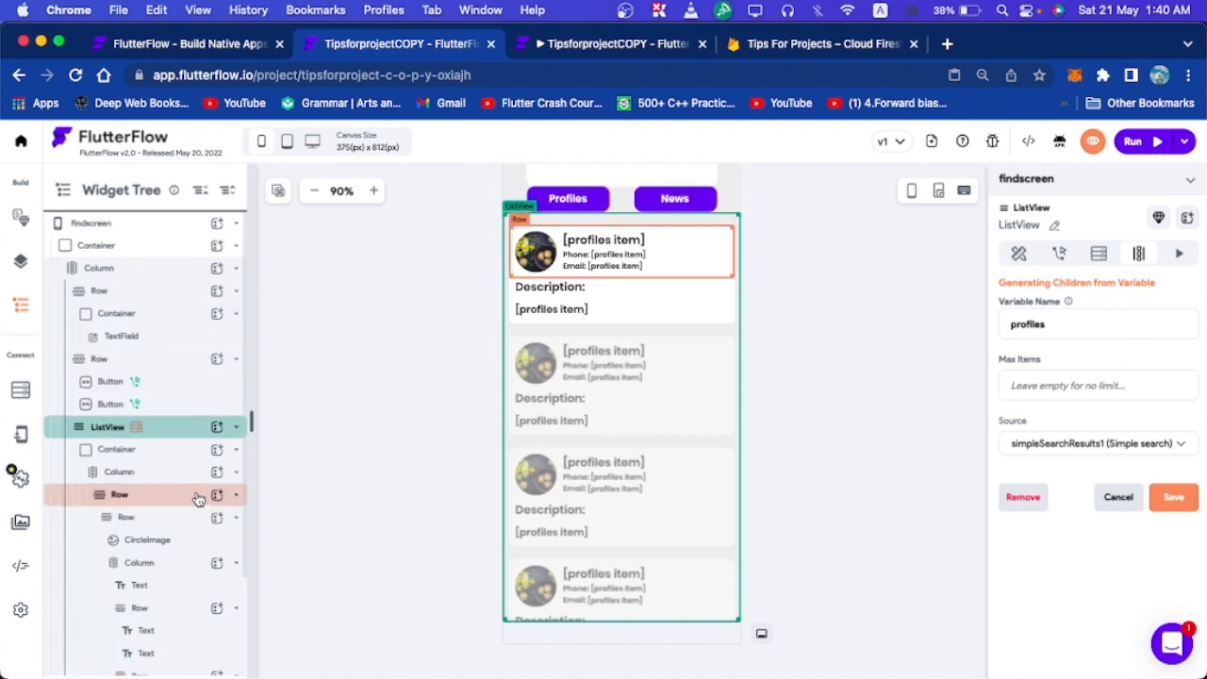
{"action": "scroll", "coordinate": [151, 443], "scroll_direction": "down", "scroll_amount": 1}
{"action": "left_click", "coordinate": [153, 396]}
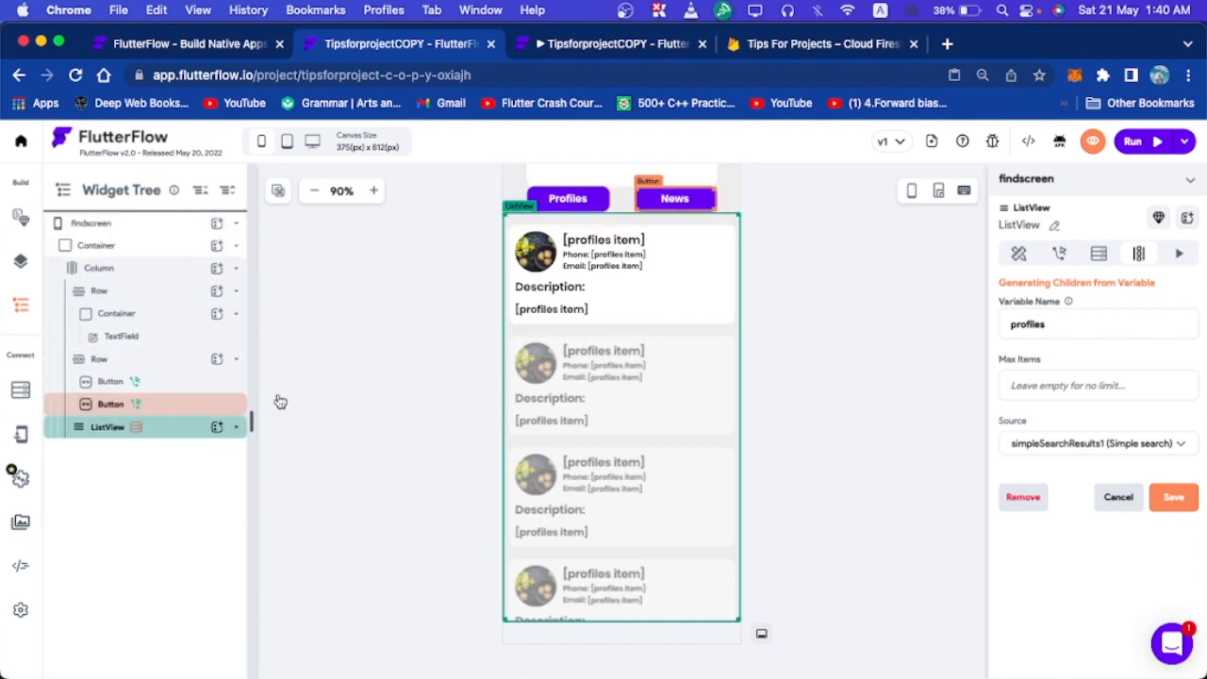
{"action": "key", "text": "Delete"}
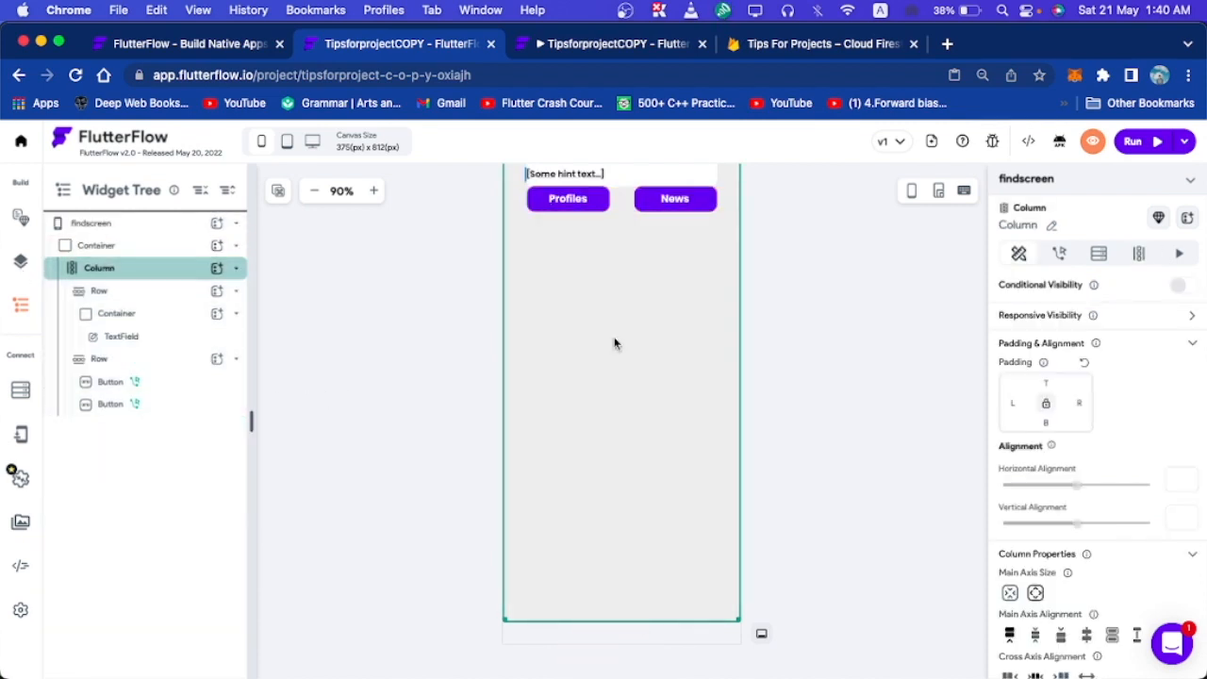
{"action": "key", "text": "super+z"}
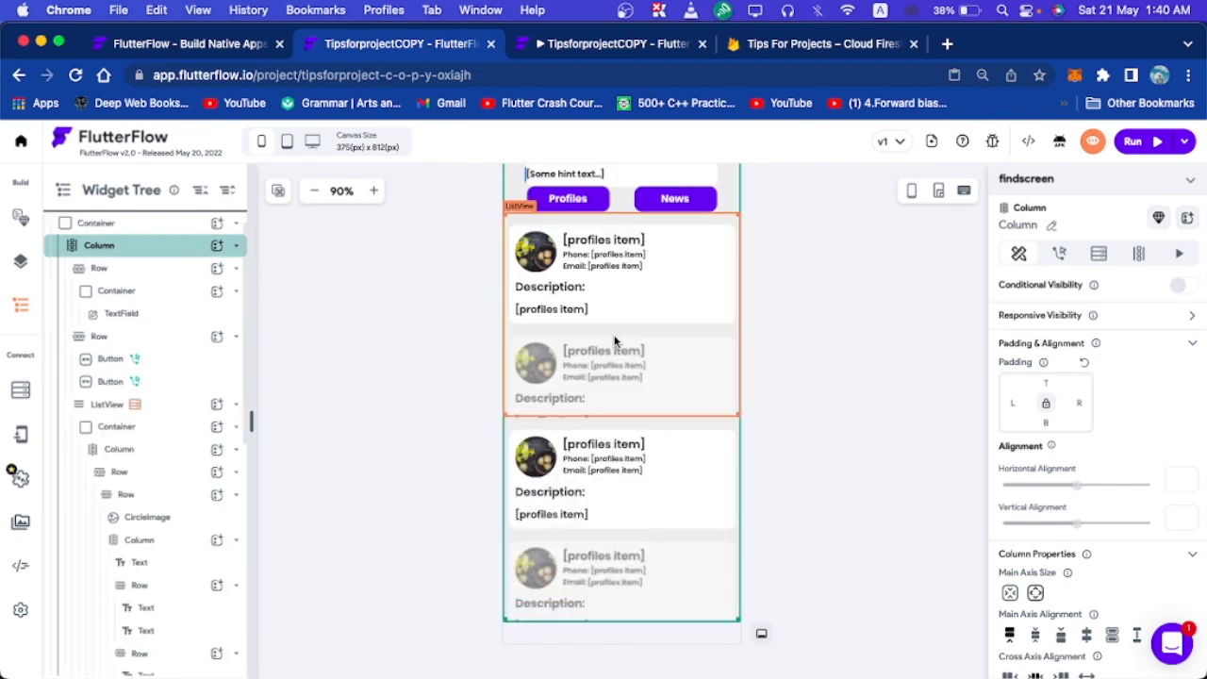
{"action": "key", "text": "super+v"}
{"action": "left_click", "coordinate": [771, 306]}
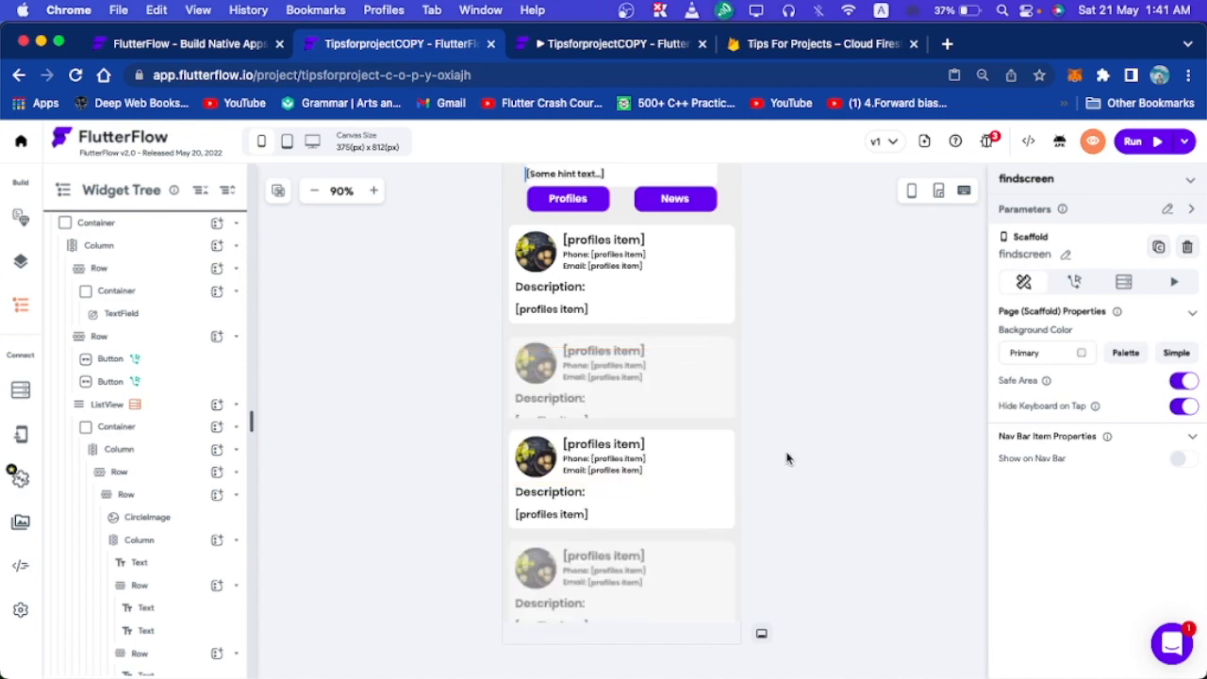
Delete the duplicated profile card Container, leaving the second ListView empty.
{"action": "left_click", "coordinate": [644, 470]}
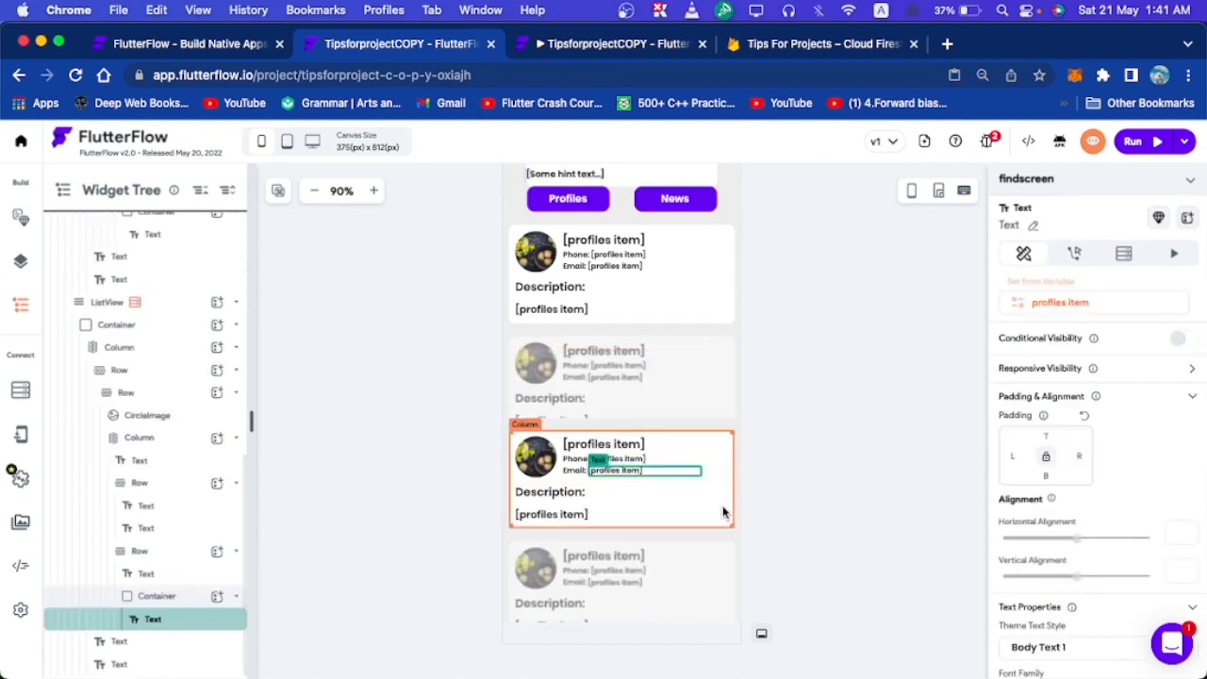
{"action": "left_click", "coordinate": [724, 512]}
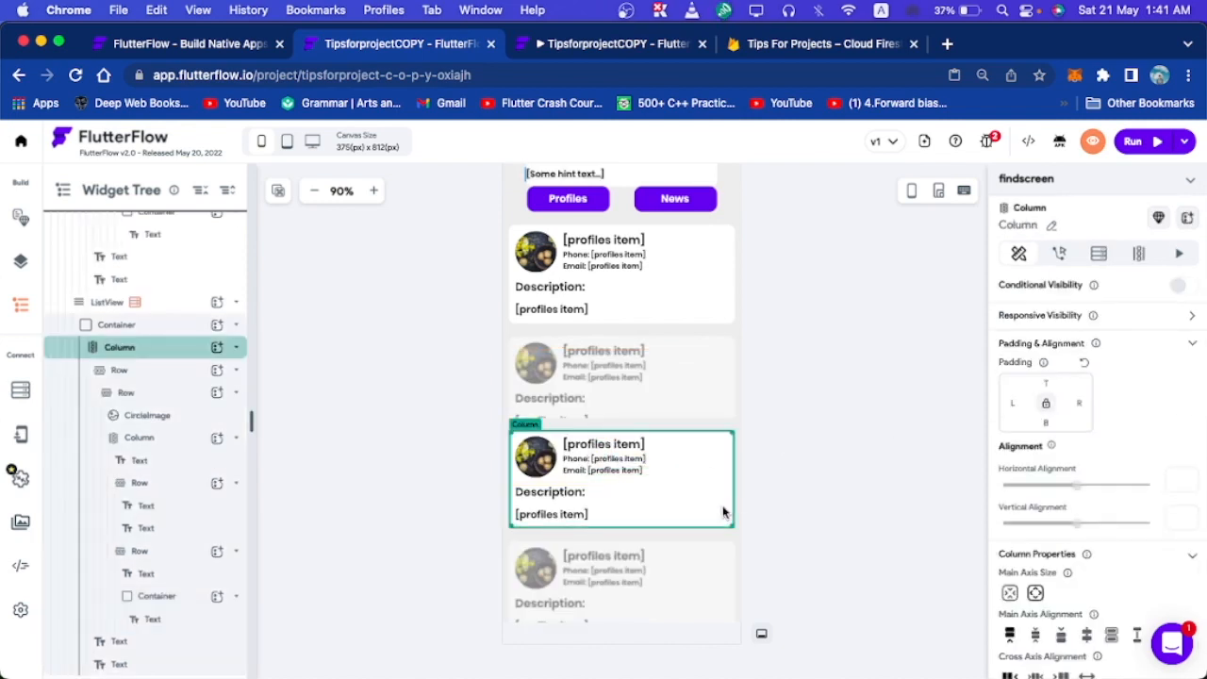
{"action": "left_click", "coordinate": [240, 348]}
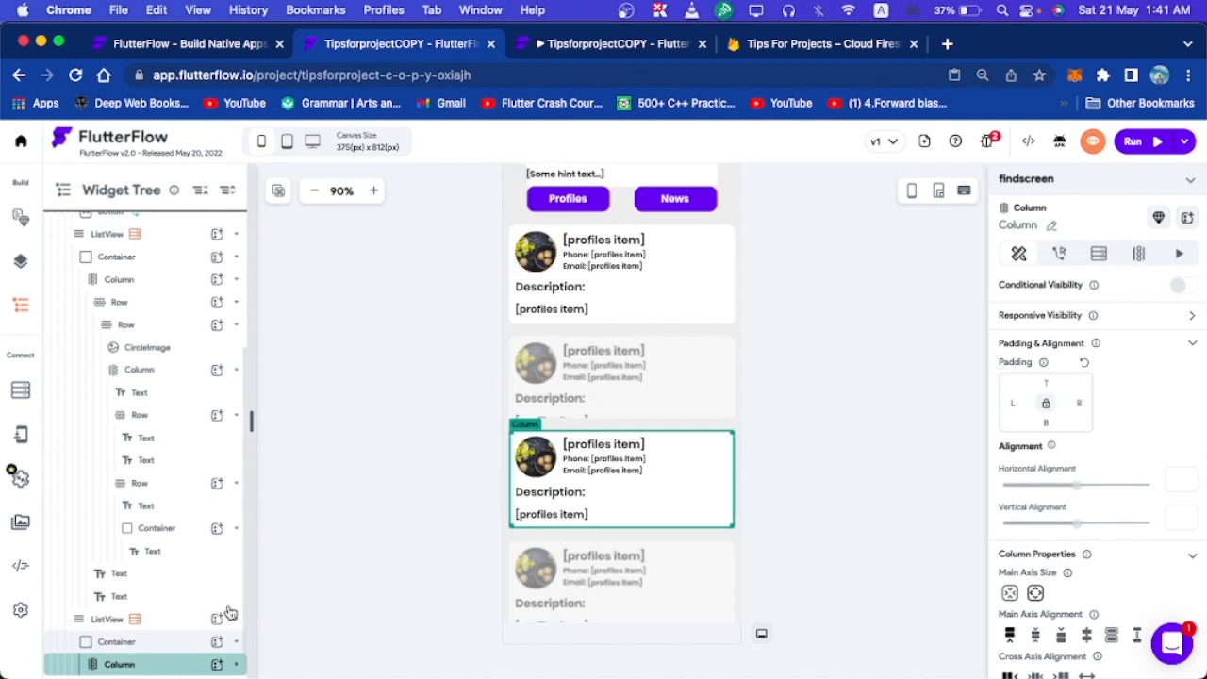
{"action": "left_click", "coordinate": [167, 642]}
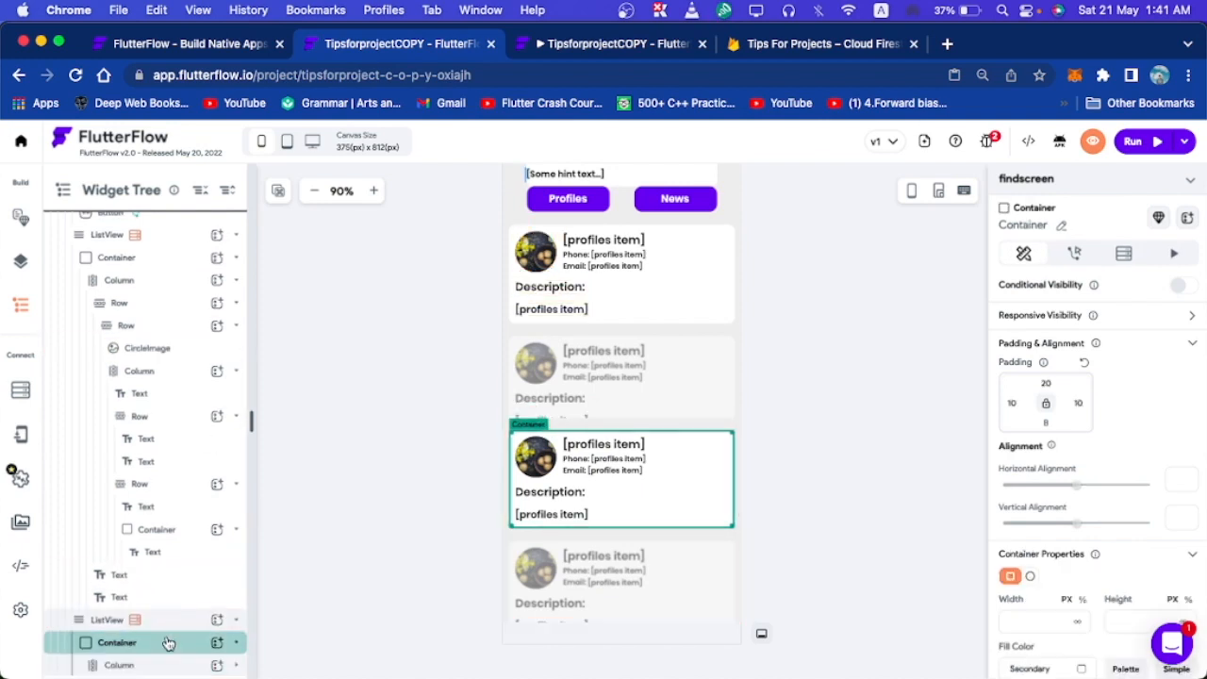
{"action": "key", "text": "Delete"}
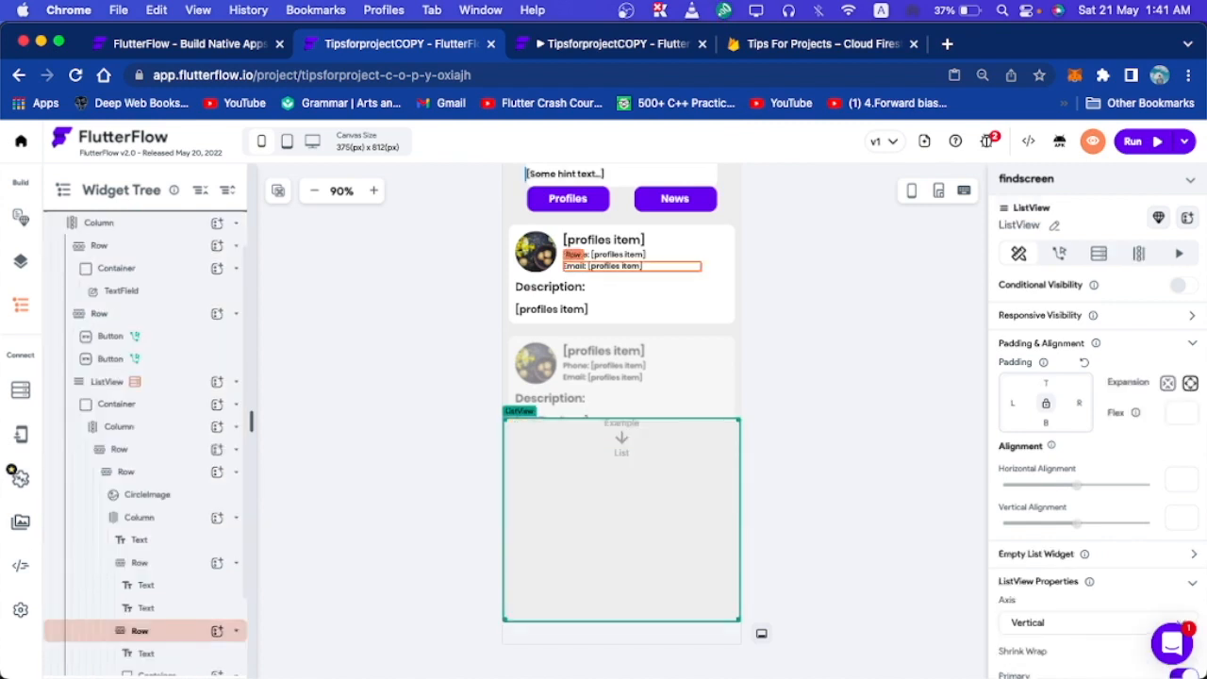
Copy the news card Container from the News page.
{"action": "left_click", "coordinate": [836, 468]}
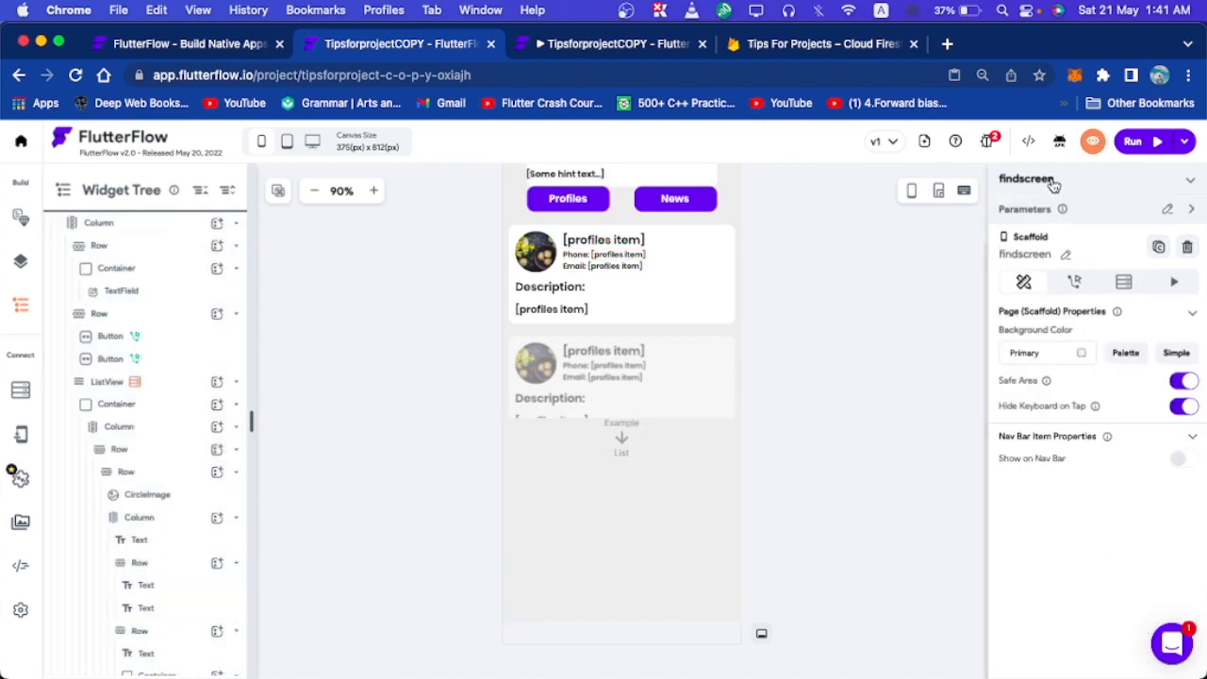
{"action": "left_click", "coordinate": [1051, 185]}
{"action": "scroll", "coordinate": [1071, 264], "scroll_direction": "up", "scroll_amount": 5}
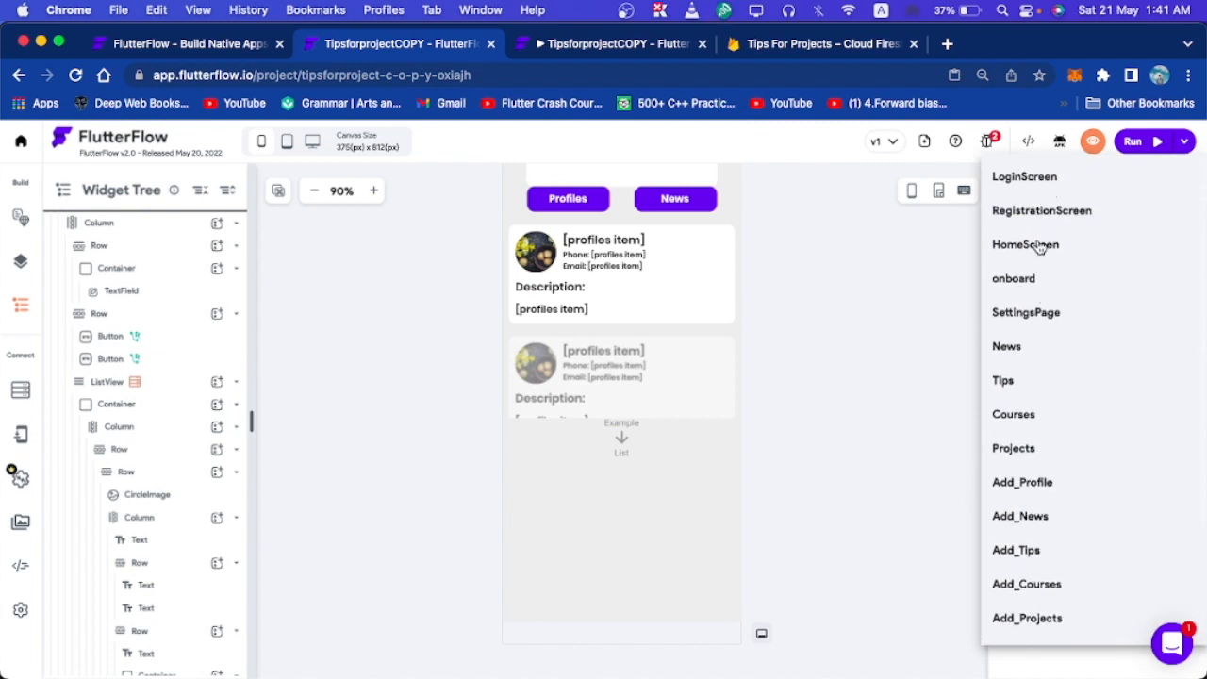
{"action": "left_click", "coordinate": [1024, 349]}
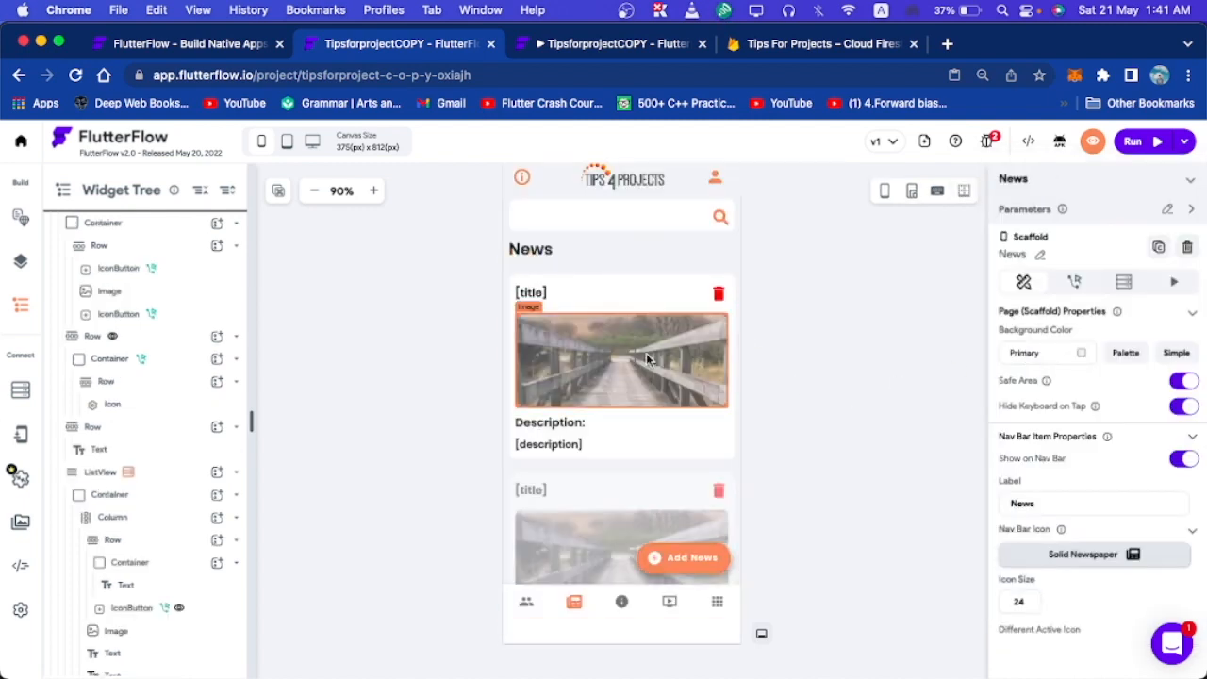
{"action": "left_click", "coordinate": [698, 441]}
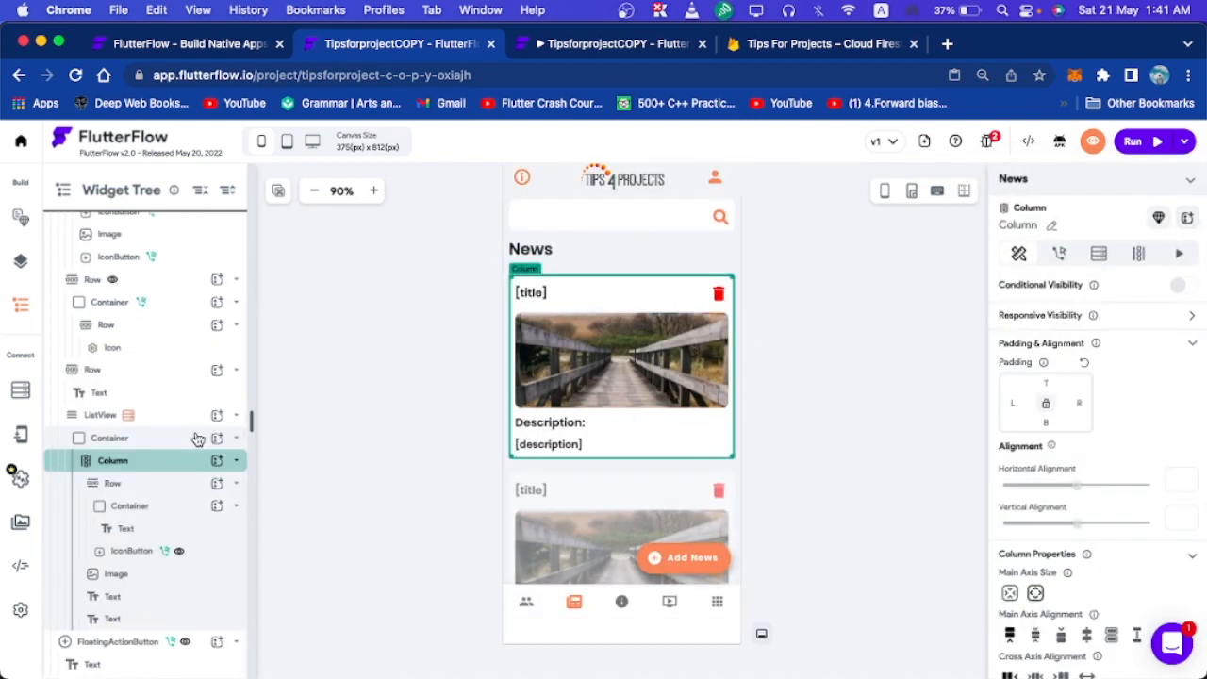
{"action": "left_click", "coordinate": [168, 439]}
{"action": "key", "text": "super+c"}
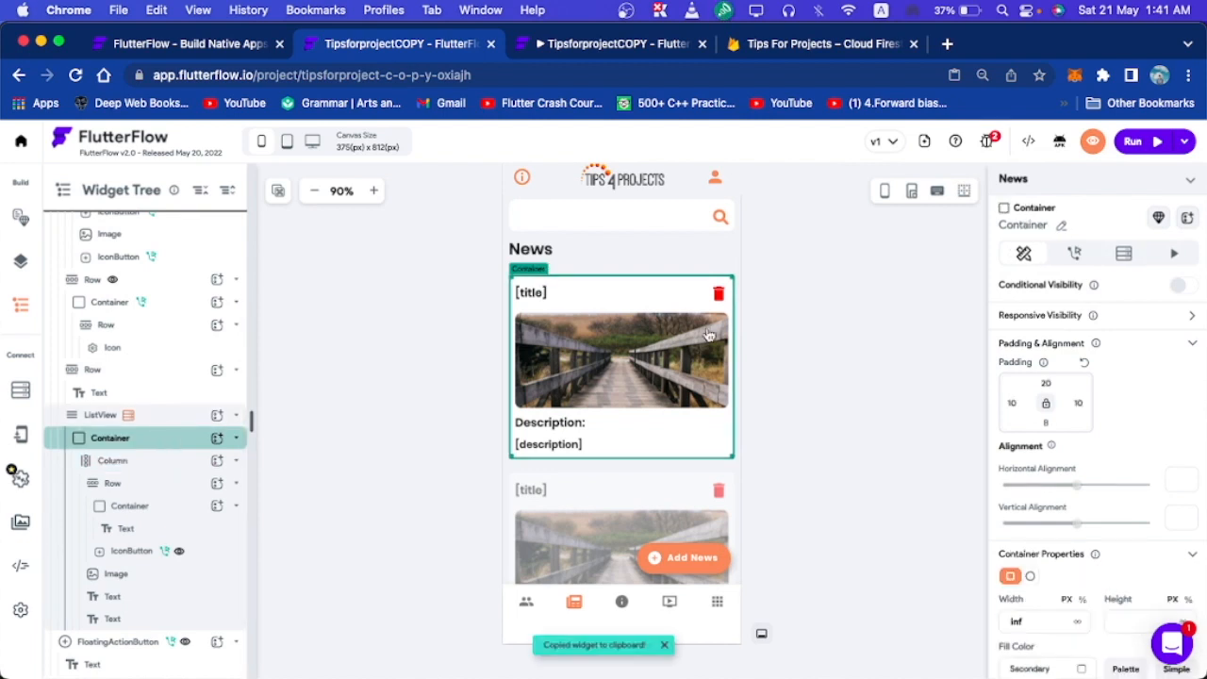
Return to findscreen and select the empty second ListView.
{"action": "left_click", "coordinate": [1056, 186]}
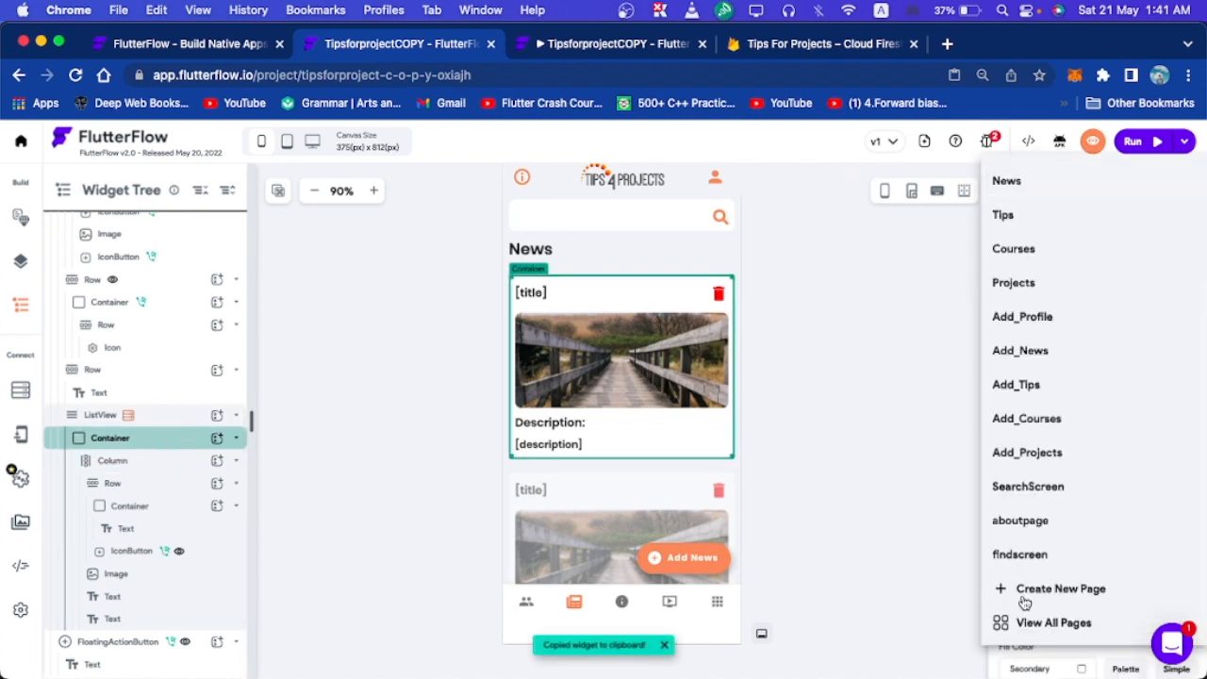
{"action": "left_click", "coordinate": [1042, 555]}
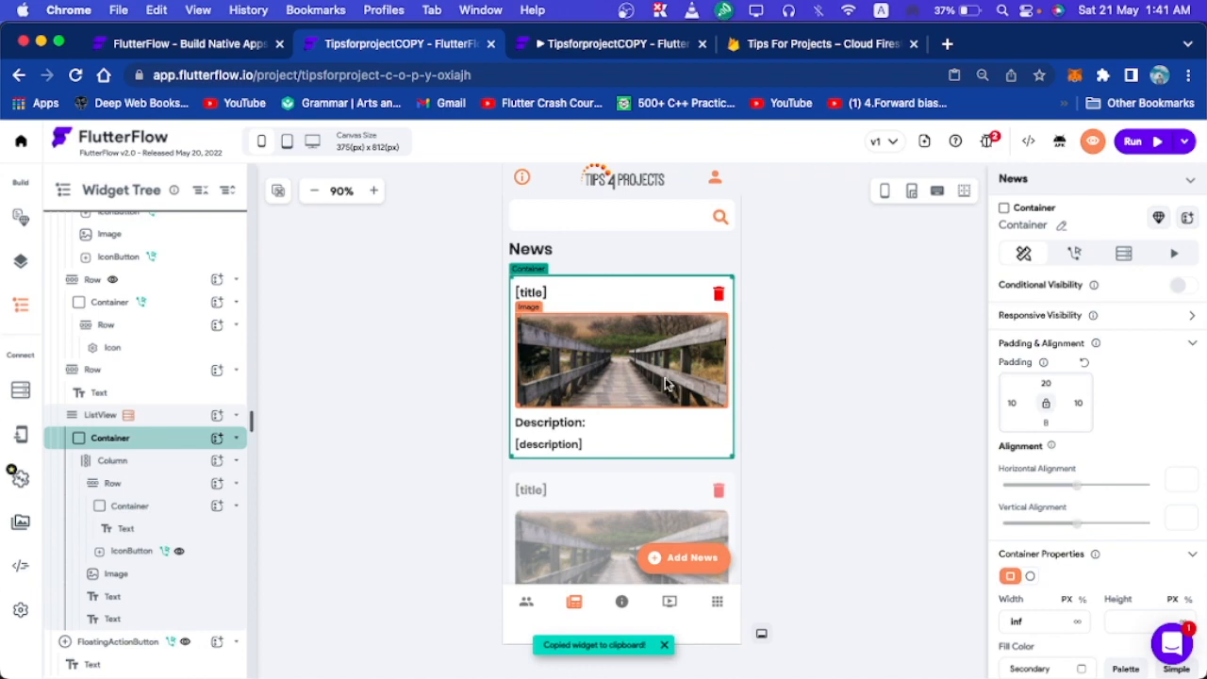
{"action": "left_click", "coordinate": [665, 475]}
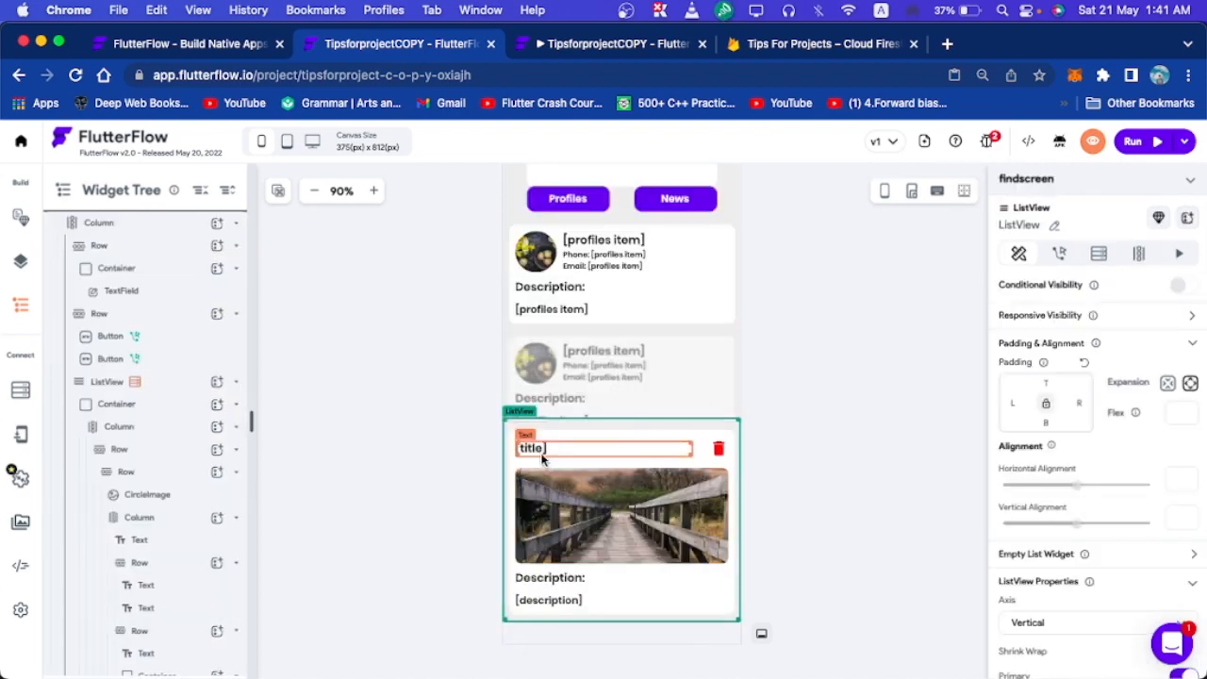
Try binding the news card title to simpleSearchResults2, then back out of the editor.
{"action": "left_click", "coordinate": [617, 451]}
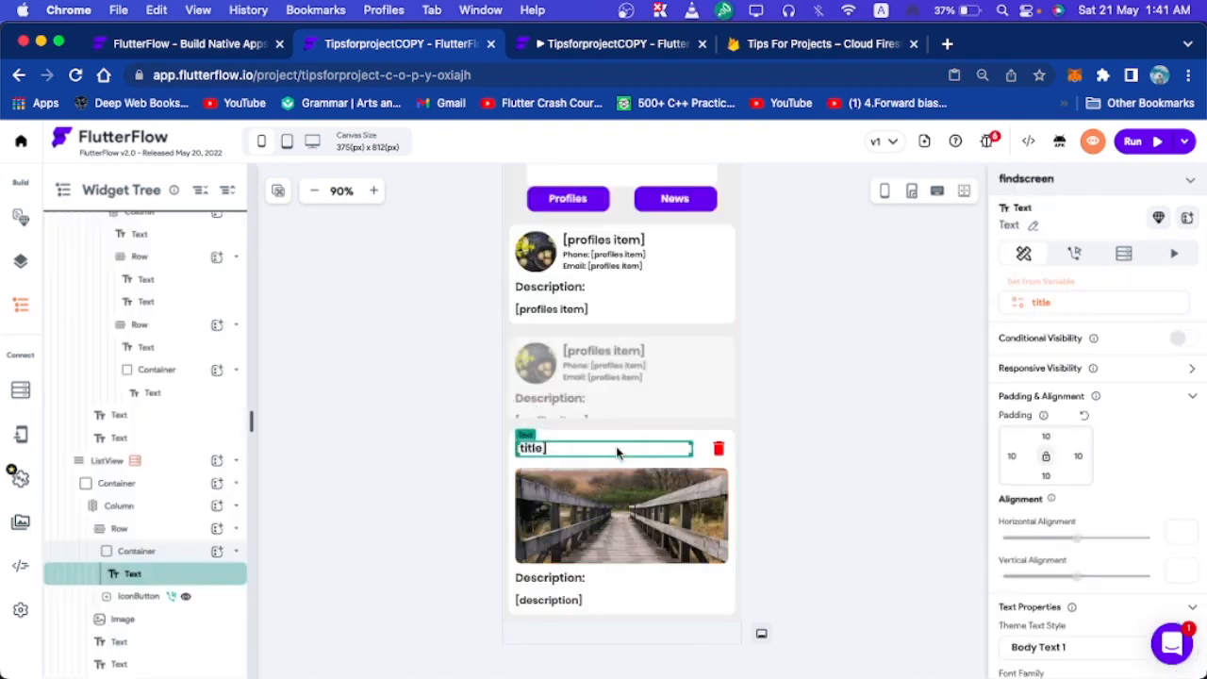
{"action": "left_click", "coordinate": [1036, 304]}
{"action": "left_click", "coordinate": [1059, 309]}
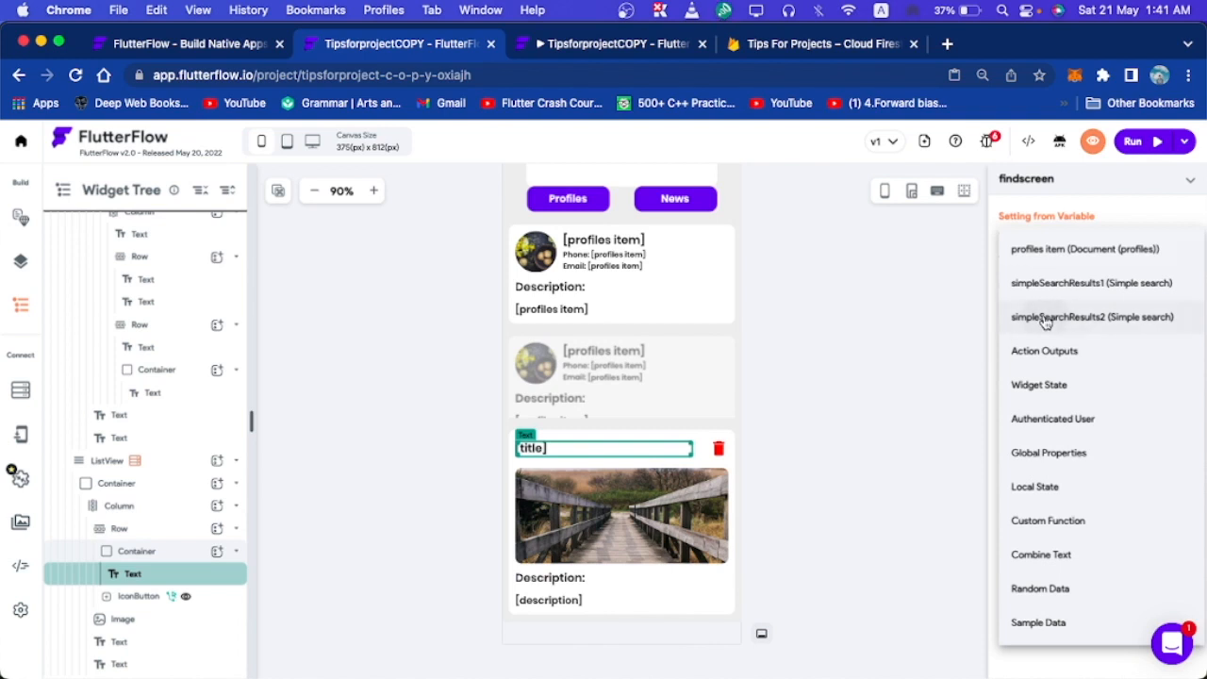
{"action": "left_click", "coordinate": [1041, 318]}
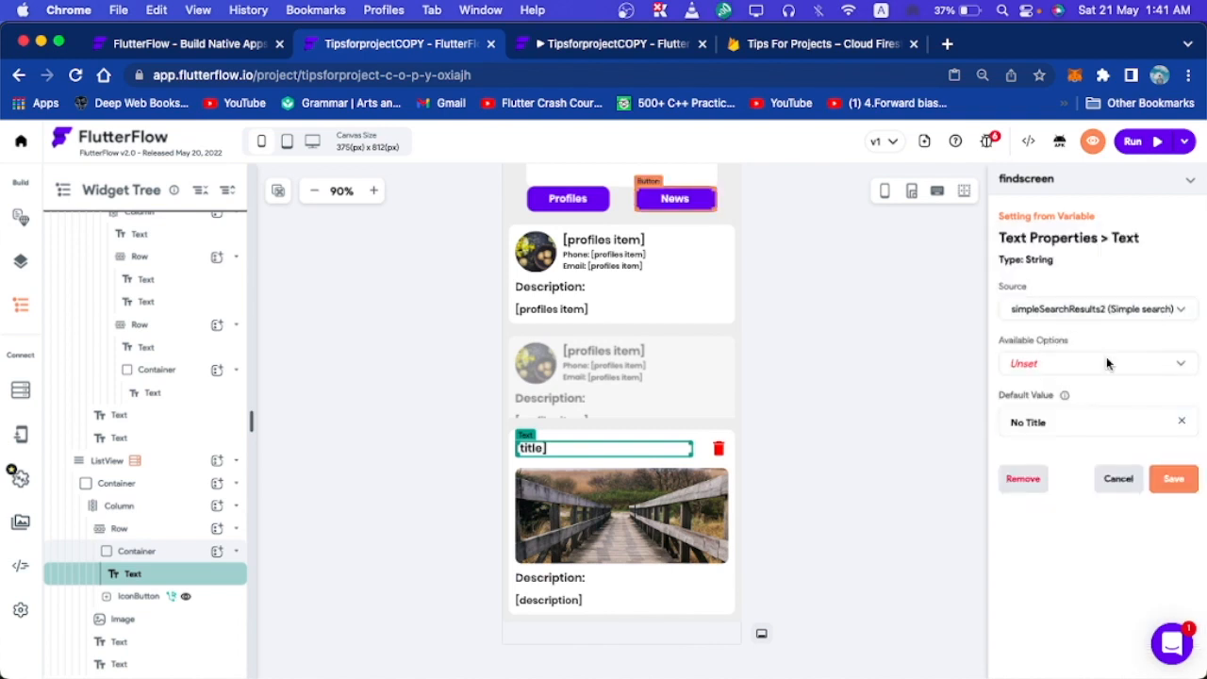
{"action": "left_click", "coordinate": [1113, 482]}
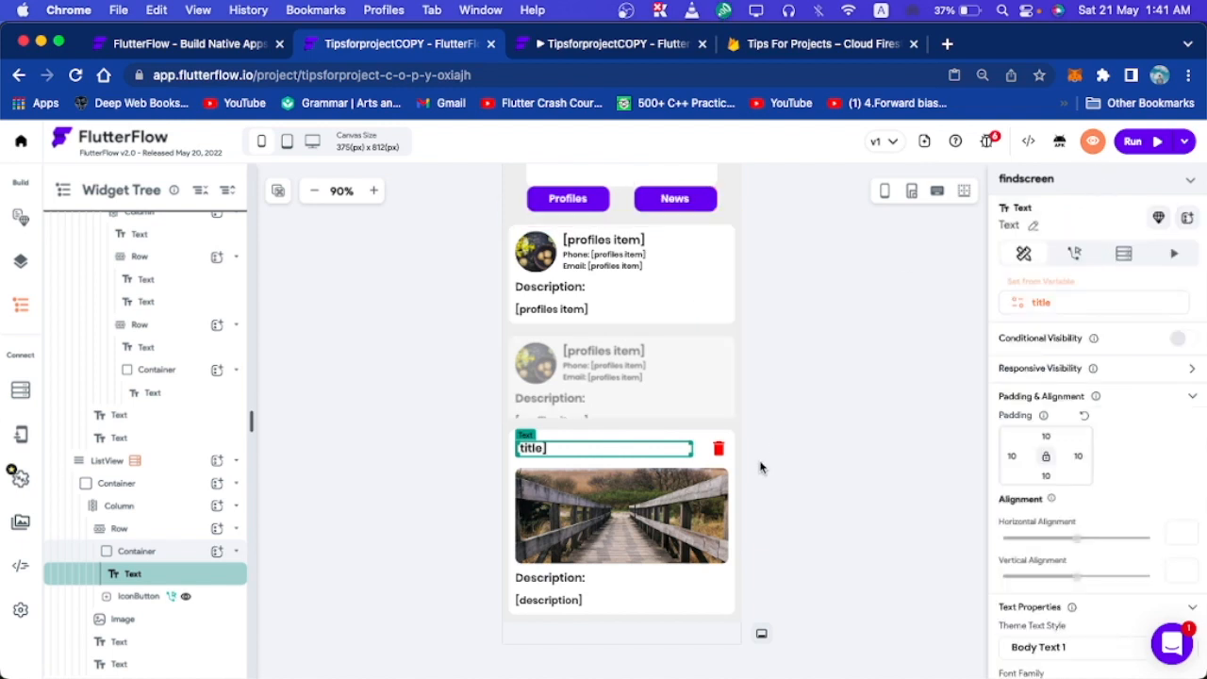
Generate the news ListView's children from simpleSearchResults2 with item variable 'News'.
{"action": "left_click", "coordinate": [736, 453]}
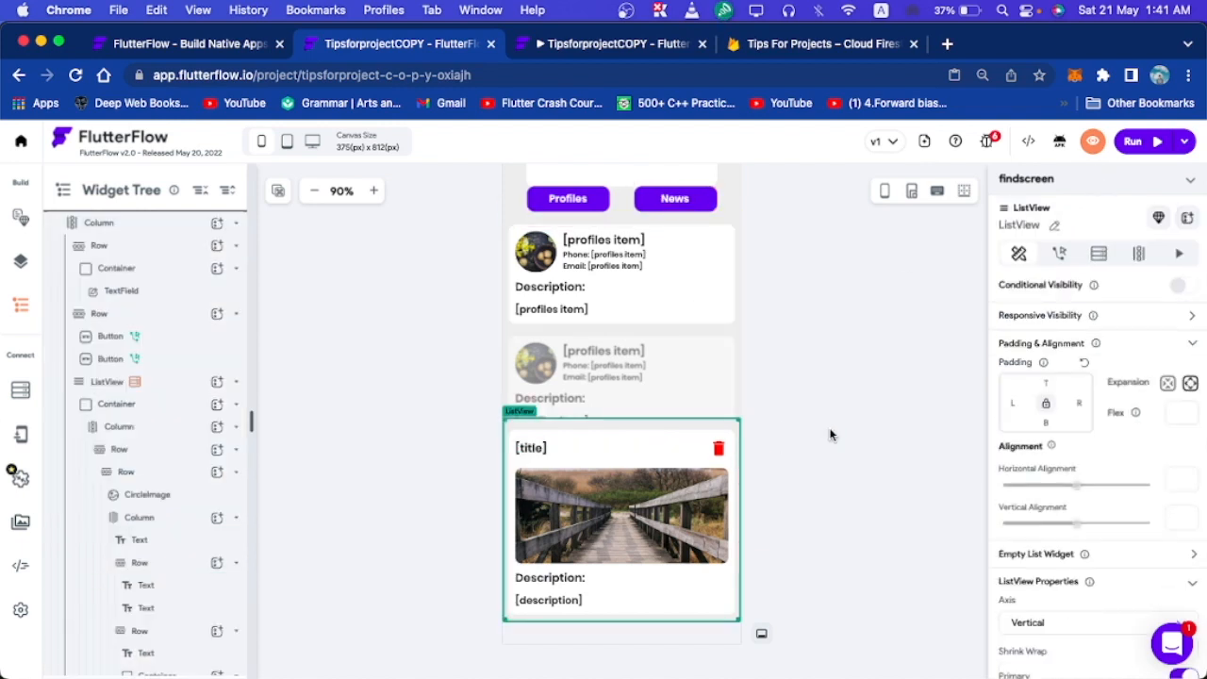
{"action": "left_click", "coordinate": [1138, 255]}
{"action": "key", "text": "super+a"}
{"action": "type", "text": "News"}
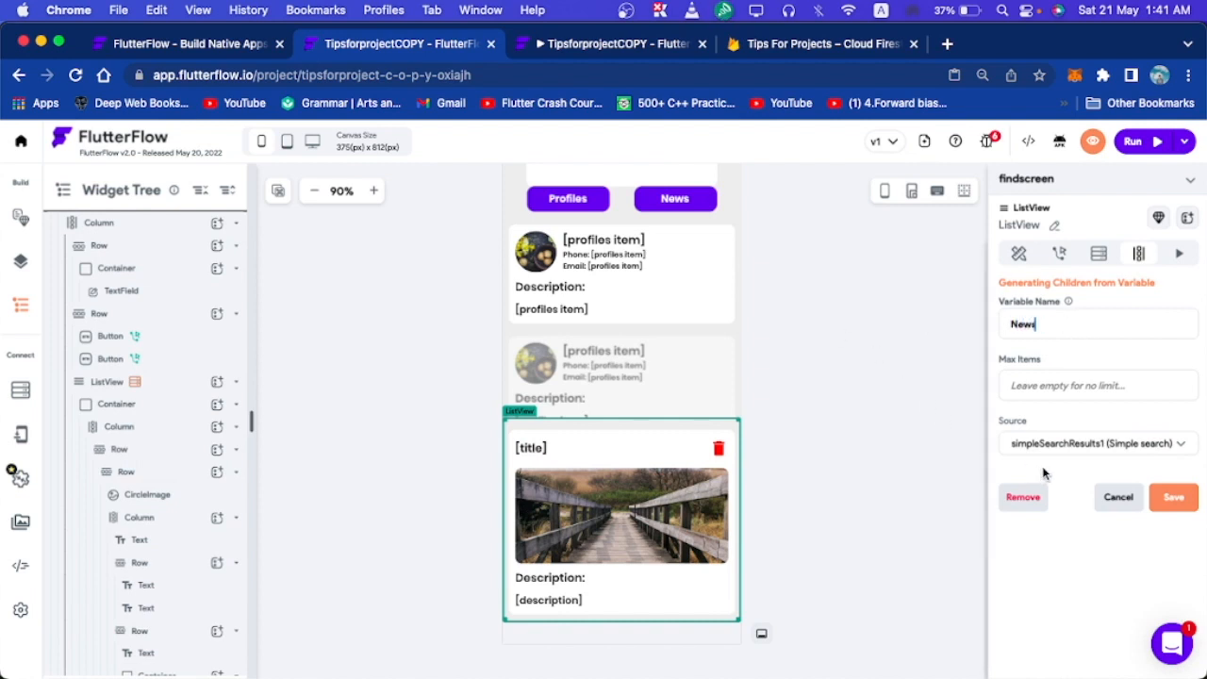
{"action": "left_click", "coordinate": [1078, 441]}
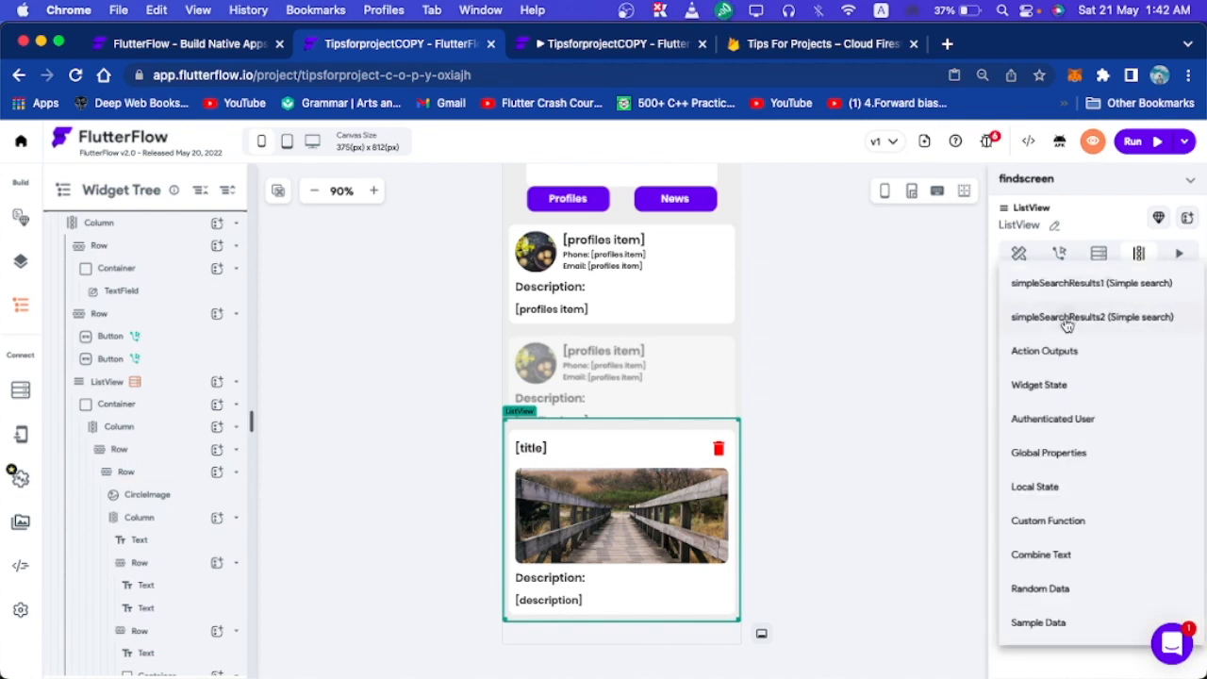
{"action": "left_click", "coordinate": [1068, 320]}
{"action": "left_click", "coordinate": [1173, 502]}
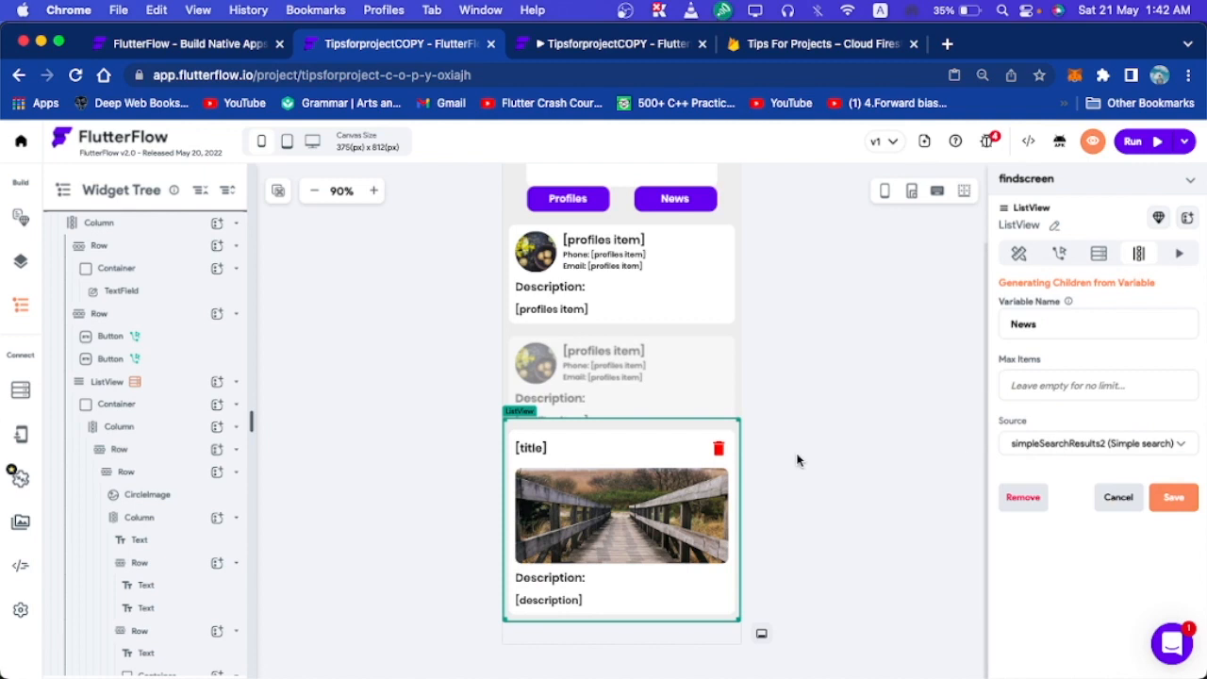
Bind the news card's title Text to the News item's title field.
{"action": "left_click", "coordinate": [992, 147]}
{"action": "left_click", "coordinate": [992, 147]}
{"action": "left_click", "coordinate": [898, 305]}
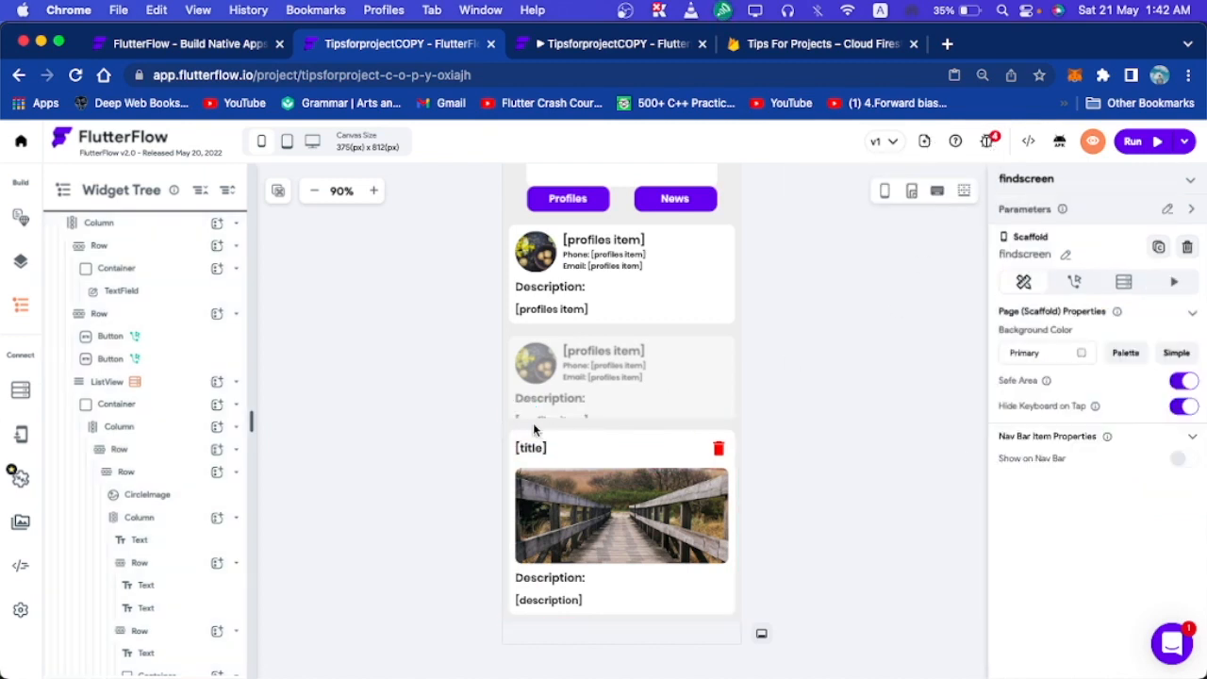
{"action": "left_click", "coordinate": [535, 448]}
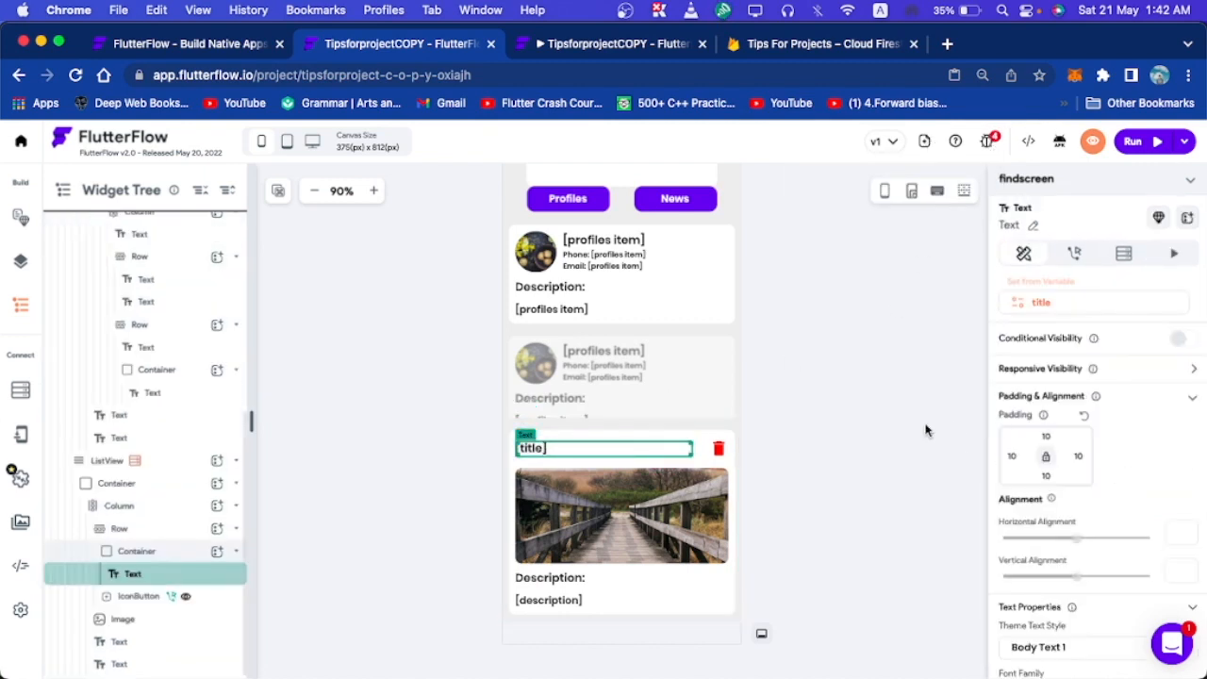
{"action": "left_click", "coordinate": [1099, 298]}
{"action": "left_click", "coordinate": [1070, 312]}
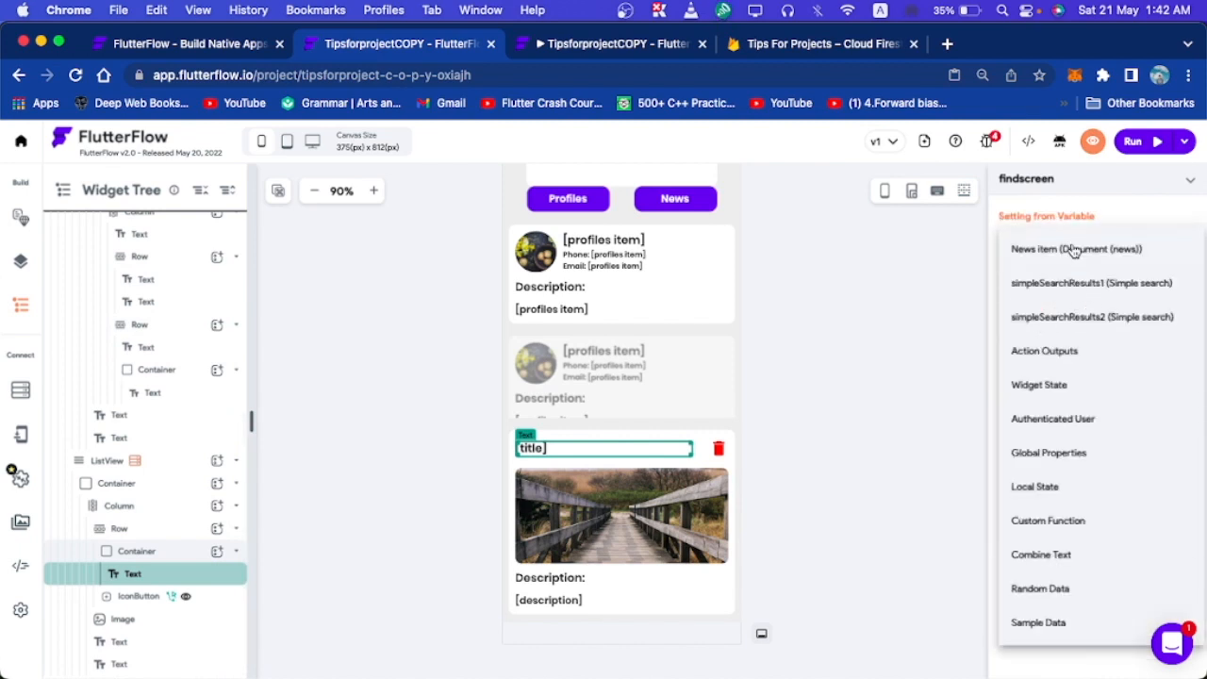
{"action": "left_click", "coordinate": [1073, 249]}
{"action": "left_click", "coordinate": [1044, 373]}
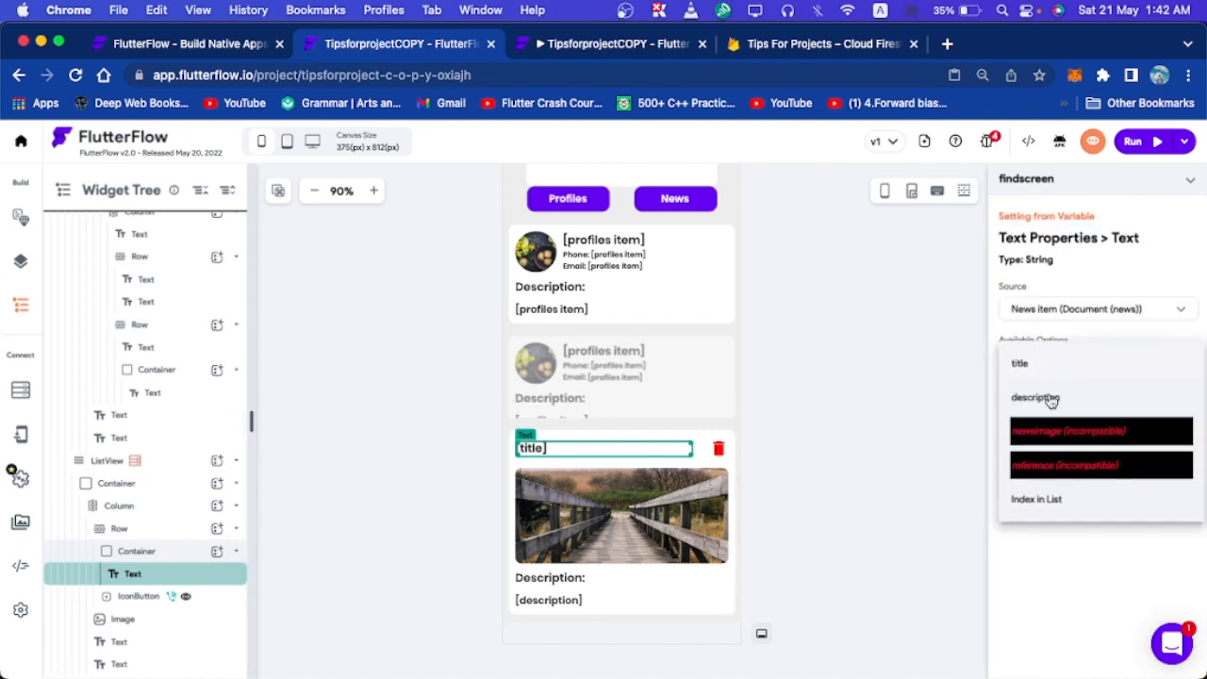
{"action": "left_click", "coordinate": [1039, 370]}
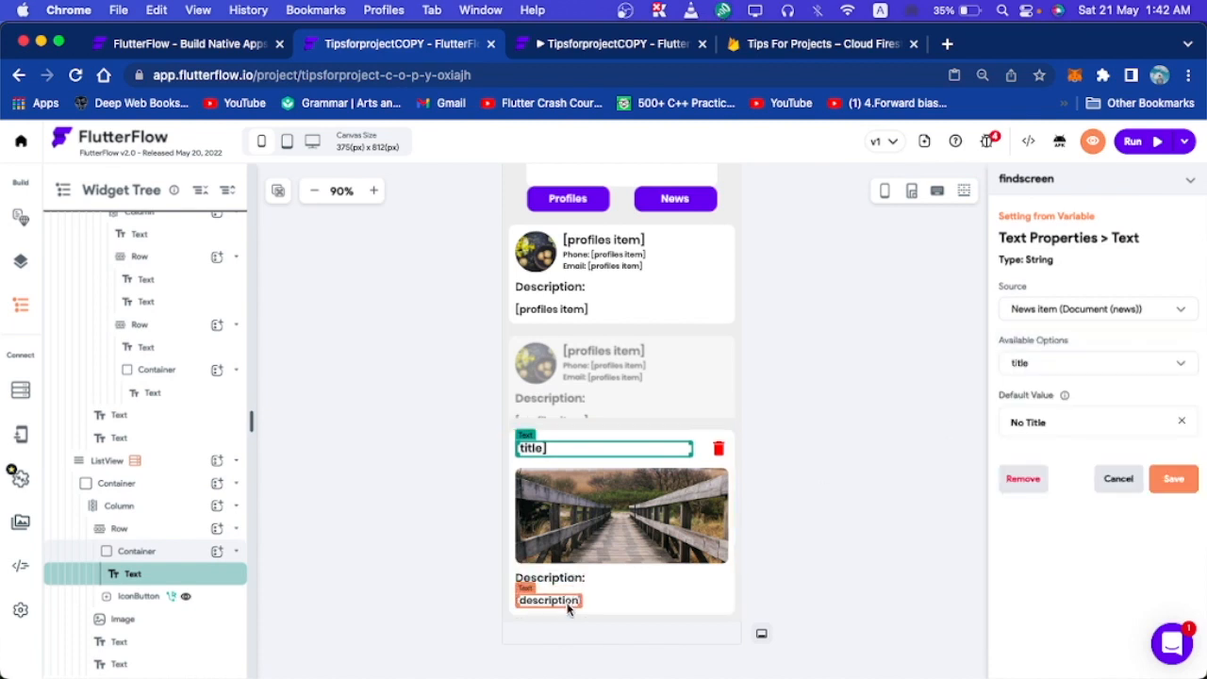
{"action": "left_click", "coordinate": [1167, 482]}
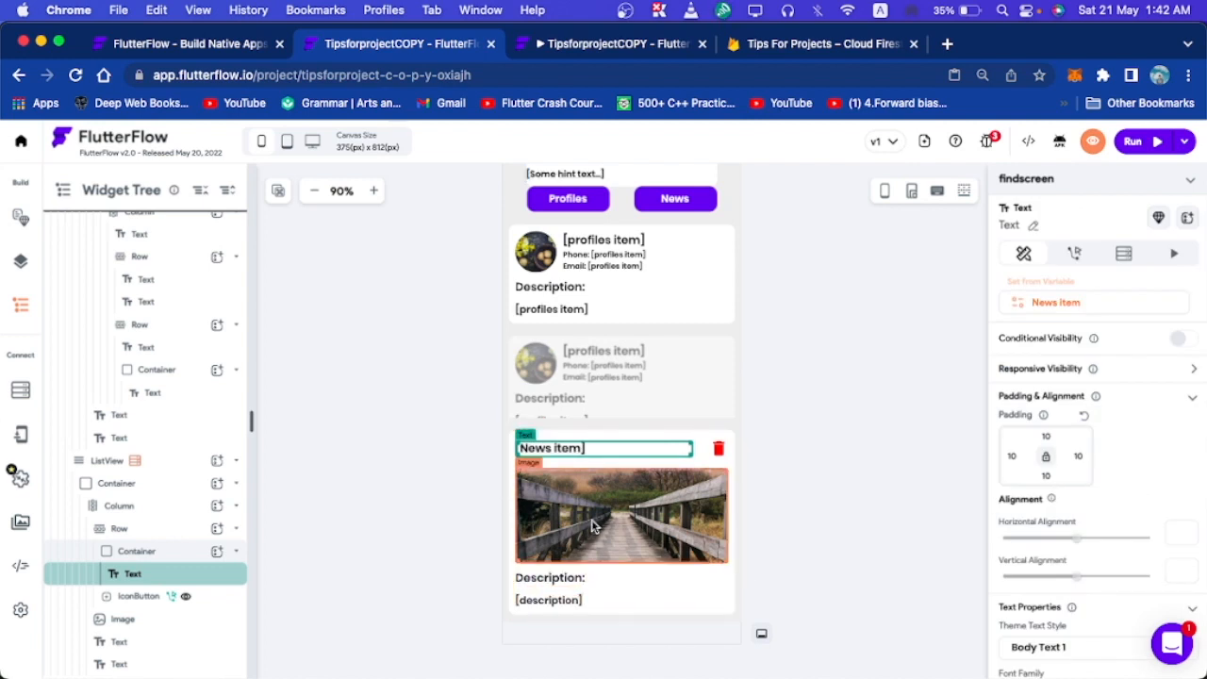
Bind the news card's Image path to the News item's newsimage field.
{"action": "left_click", "coordinate": [558, 560]}
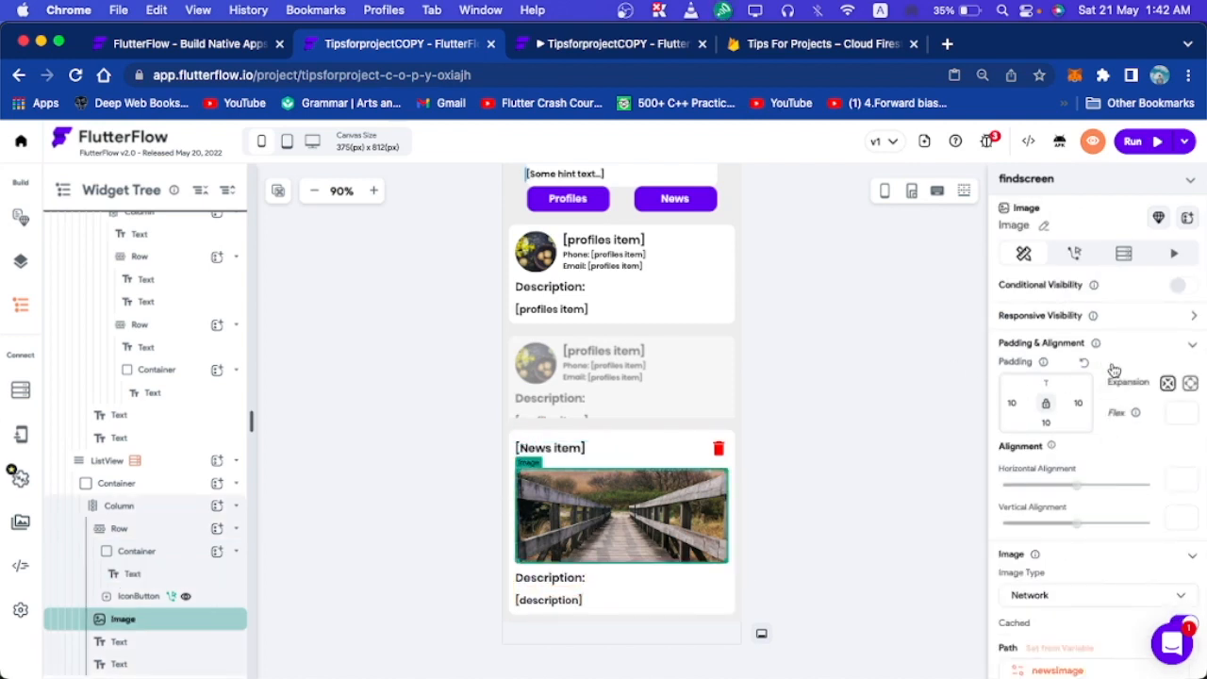
{"action": "scroll", "coordinate": [1094, 471], "scroll_direction": "down", "scroll_amount": 3}
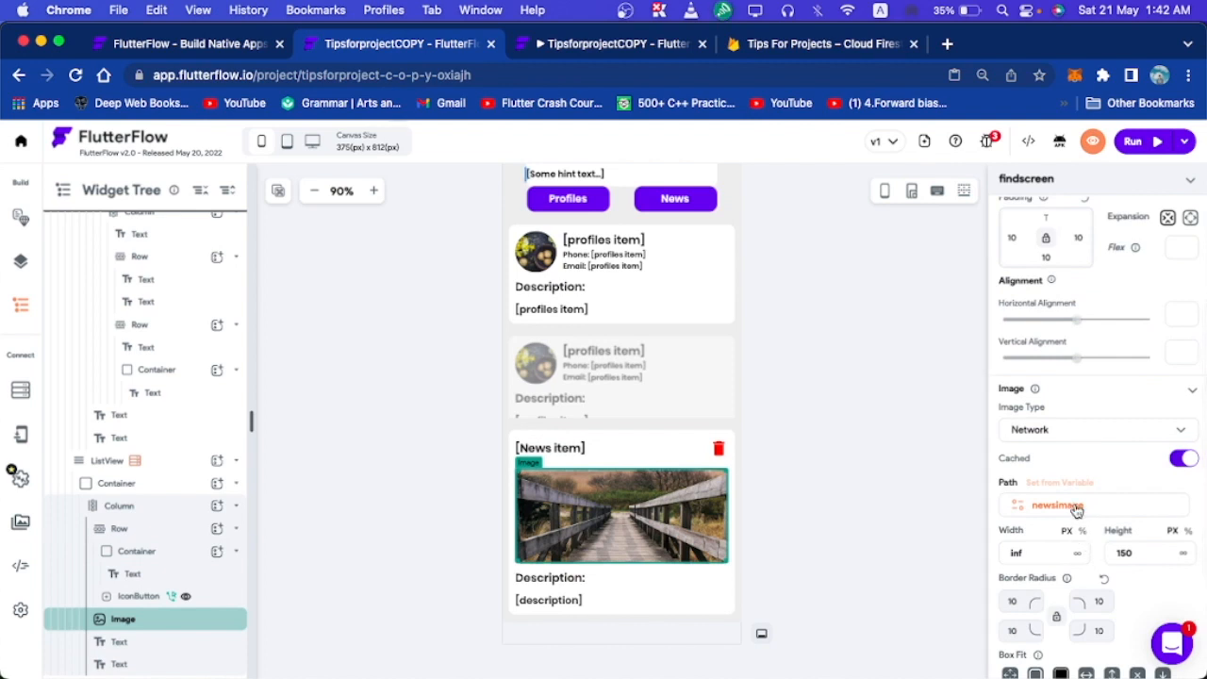
{"action": "left_click", "coordinate": [1075, 504]}
{"action": "left_click", "coordinate": [1066, 306]}
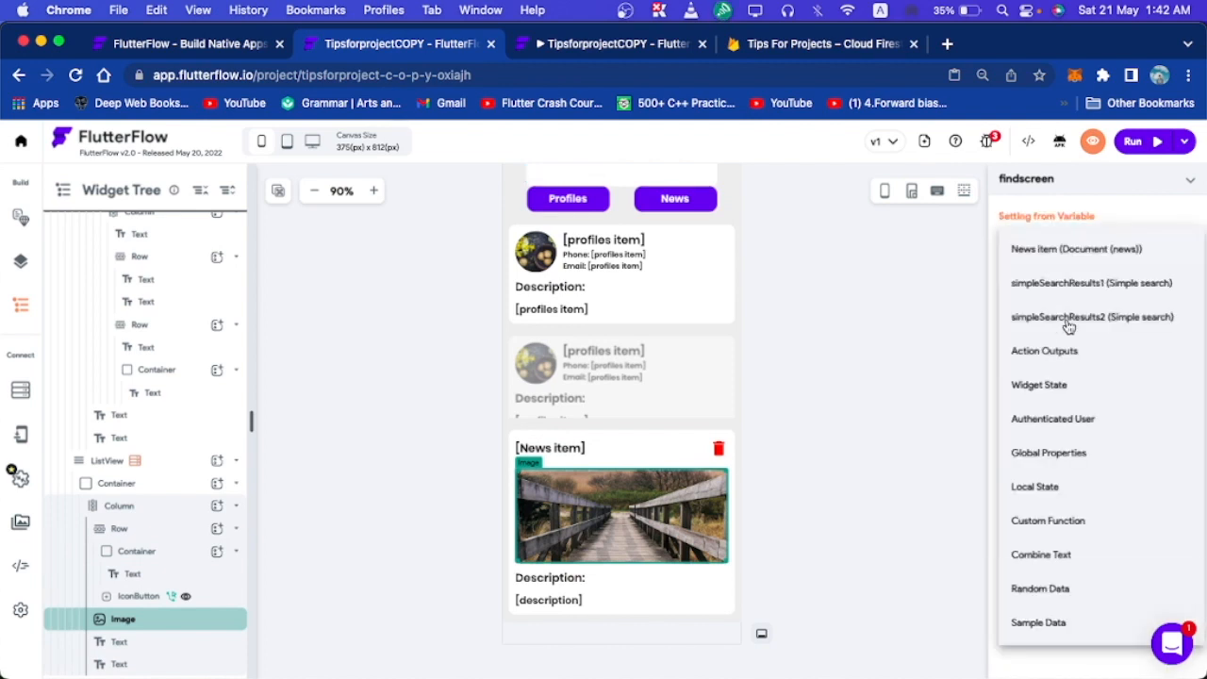
{"action": "left_click", "coordinate": [1075, 256]}
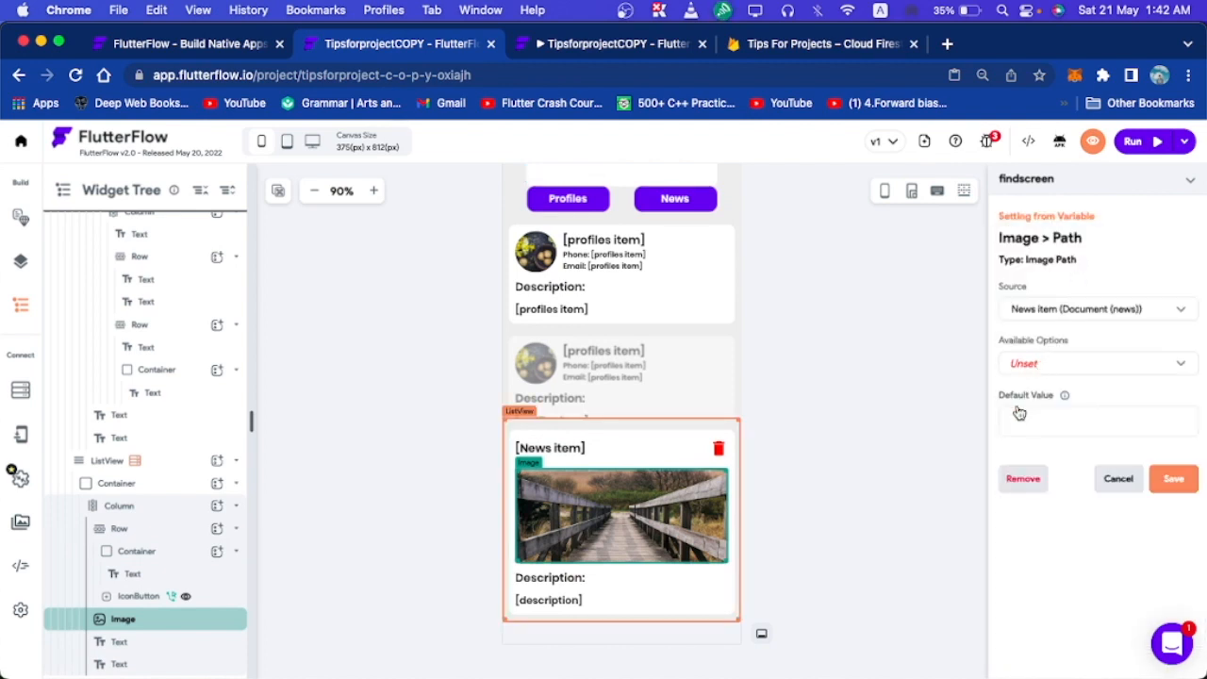
{"action": "left_click", "coordinate": [1041, 373]}
{"action": "left_click", "coordinate": [1037, 434]}
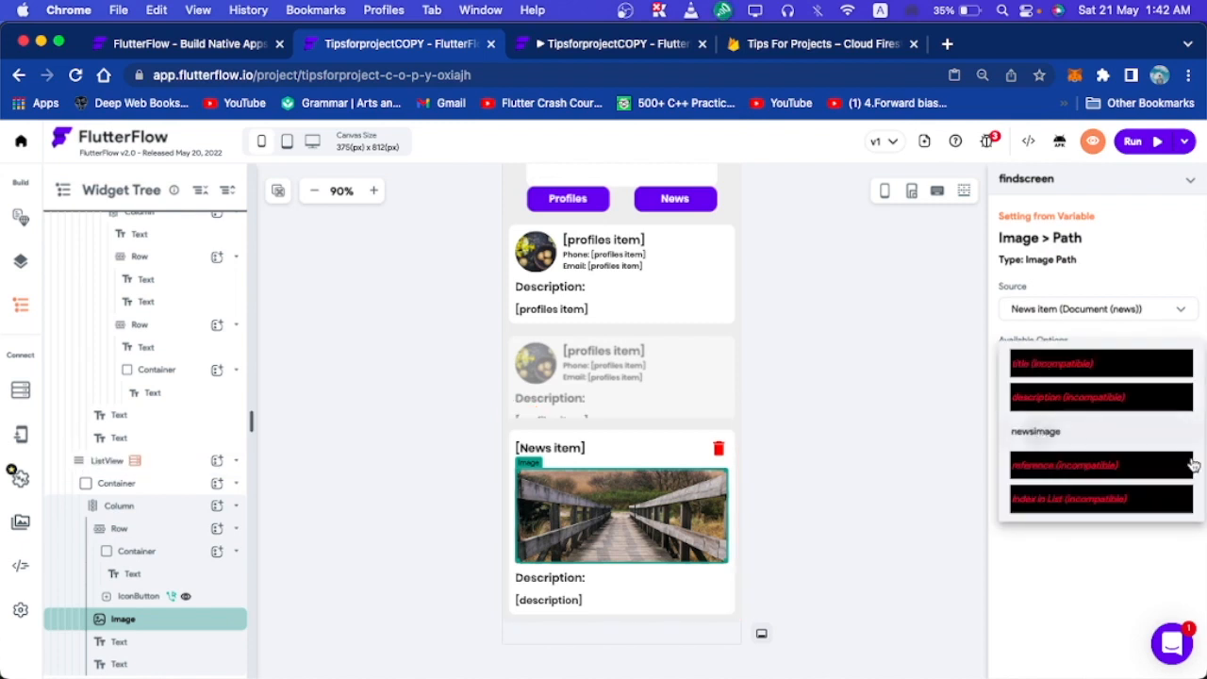
{"action": "left_click", "coordinate": [1174, 481]}
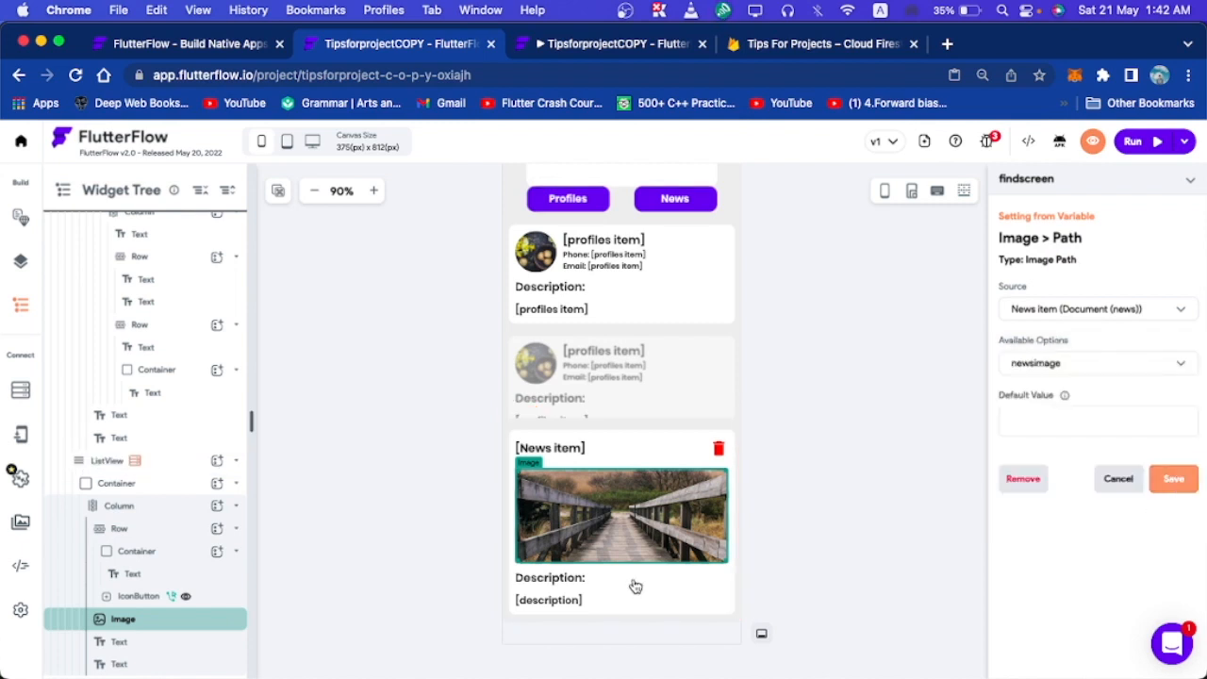
Bind the description Text to the News item's description field.
{"action": "left_click", "coordinate": [568, 601]}
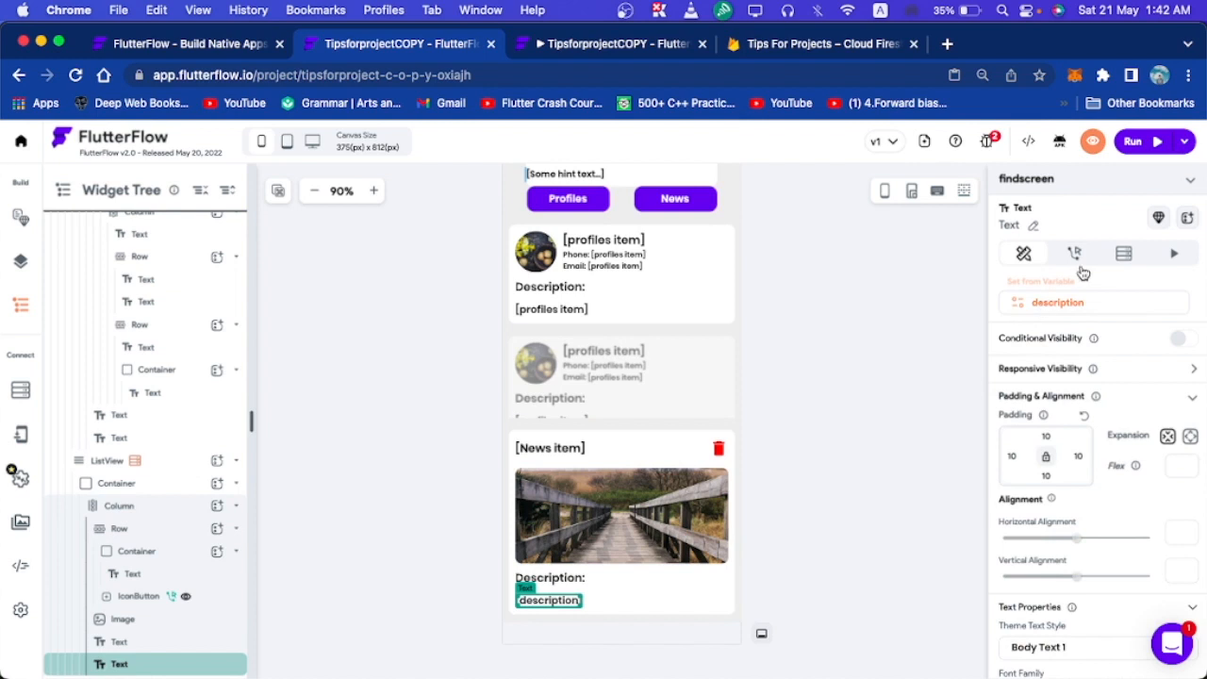
{"action": "left_click", "coordinate": [1075, 275]}
{"action": "left_click", "coordinate": [1043, 320]}
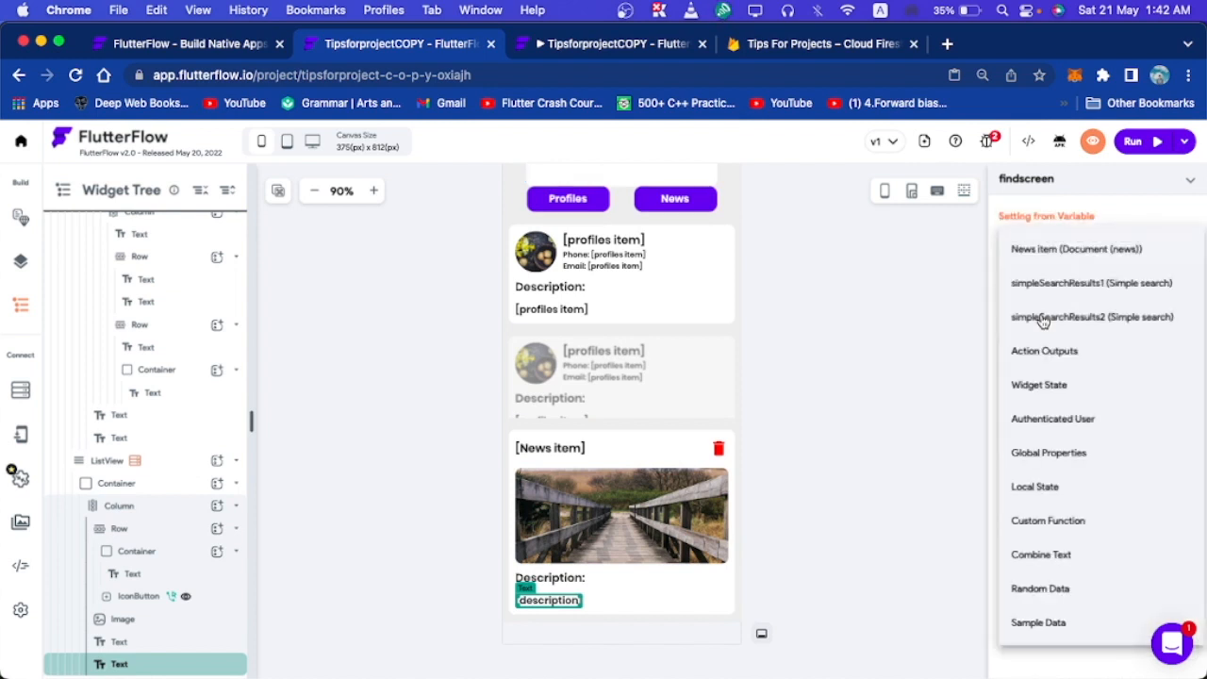
{"action": "left_click", "coordinate": [1062, 250]}
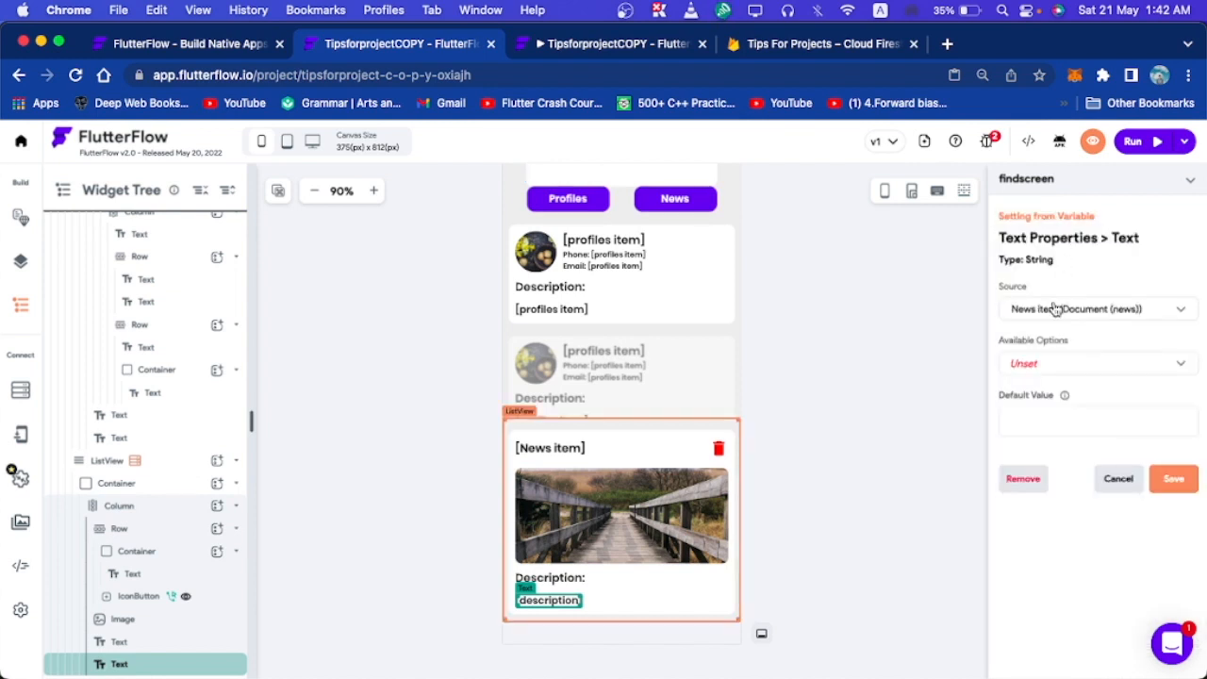
{"action": "left_click", "coordinate": [1051, 364]}
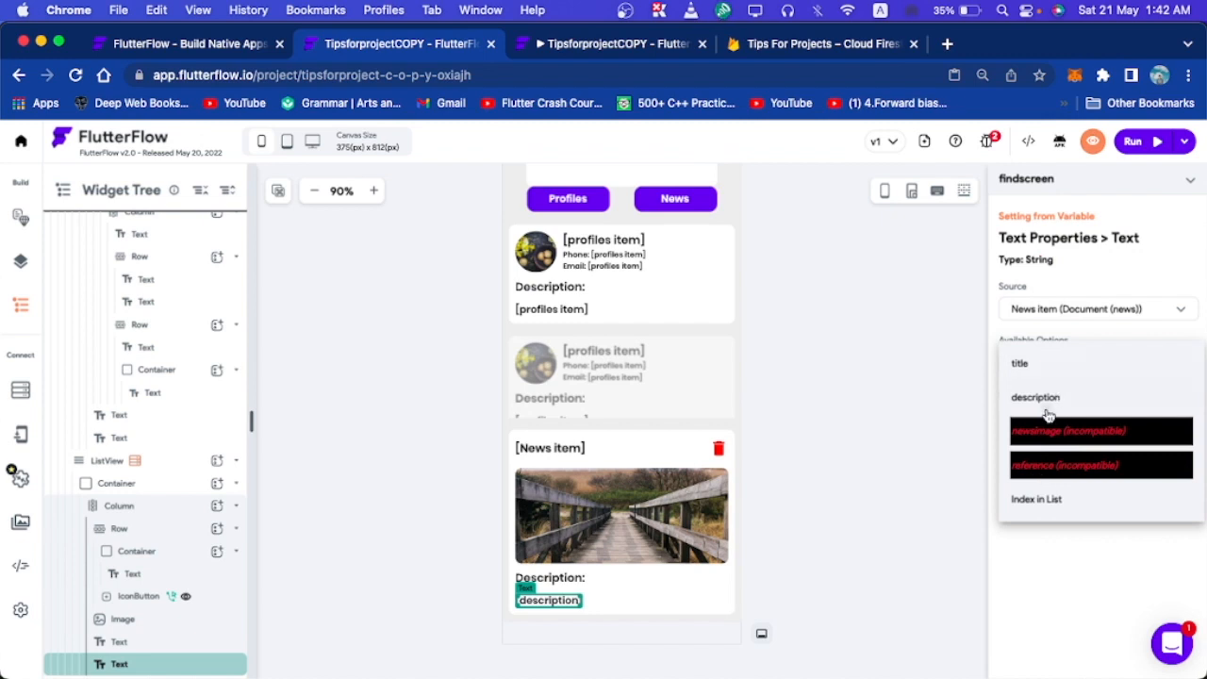
{"action": "left_click", "coordinate": [1049, 404]}
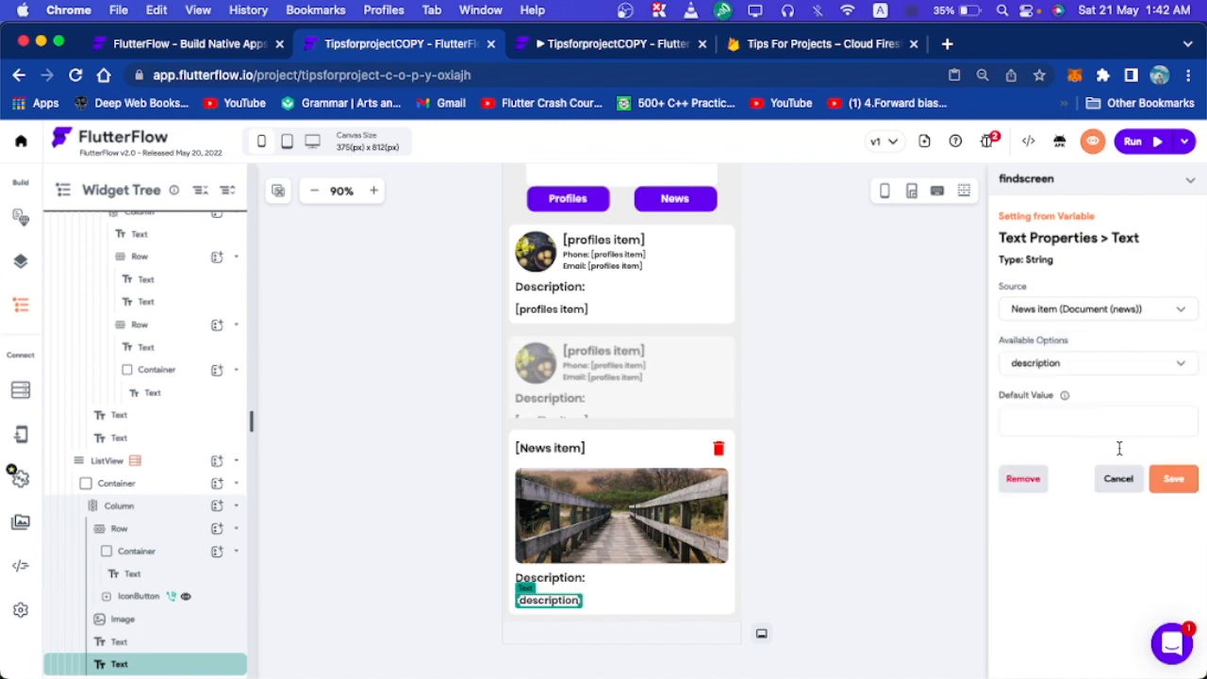
{"action": "left_click", "coordinate": [1172, 481]}
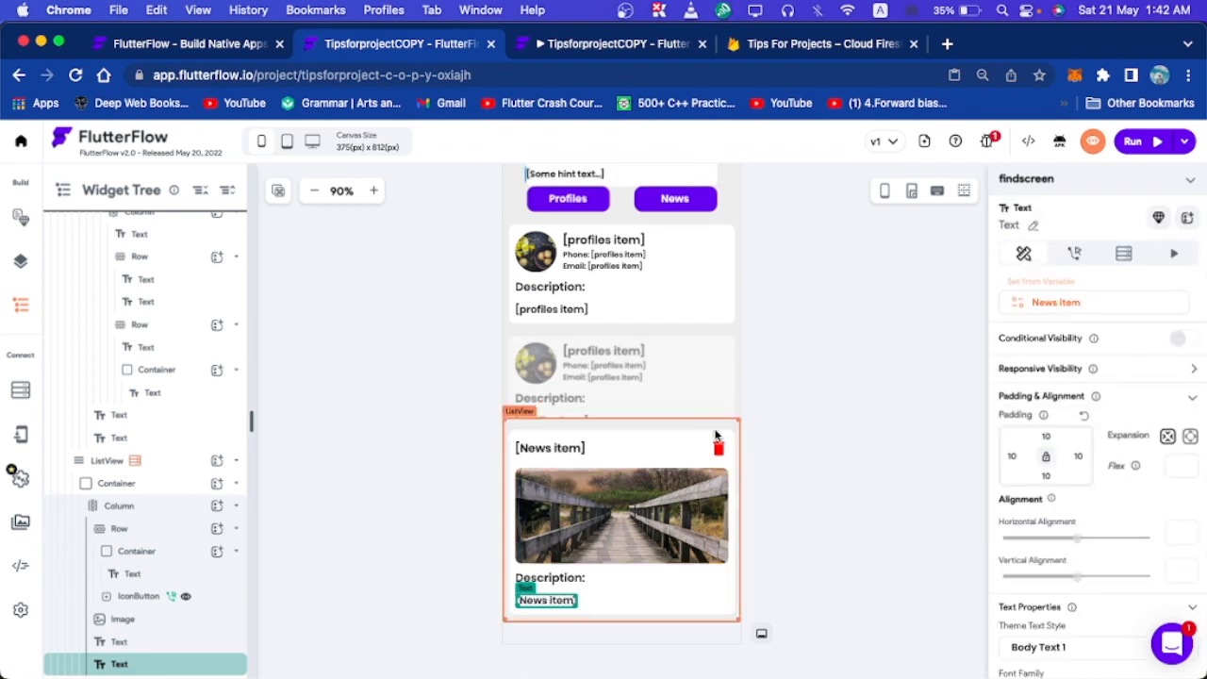
Delete the IconButton from the news card.
{"action": "left_click", "coordinate": [718, 449]}
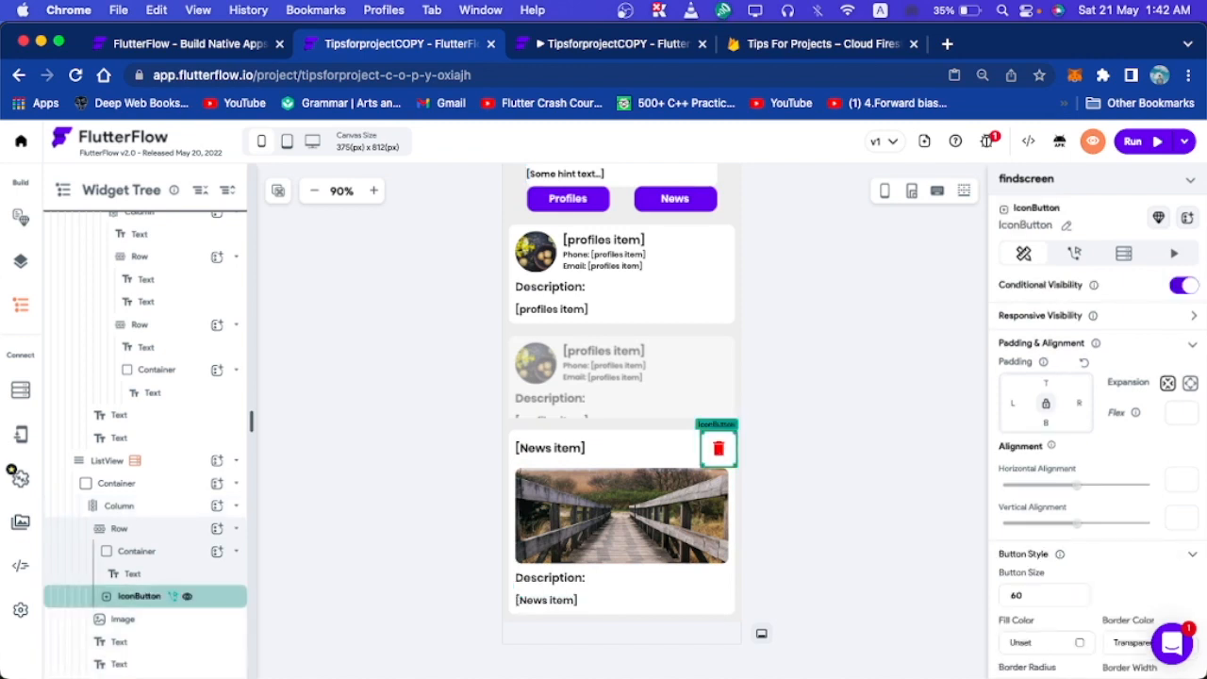
{"action": "key", "text": "Delete"}
{"action": "left_click", "coordinate": [783, 440]}
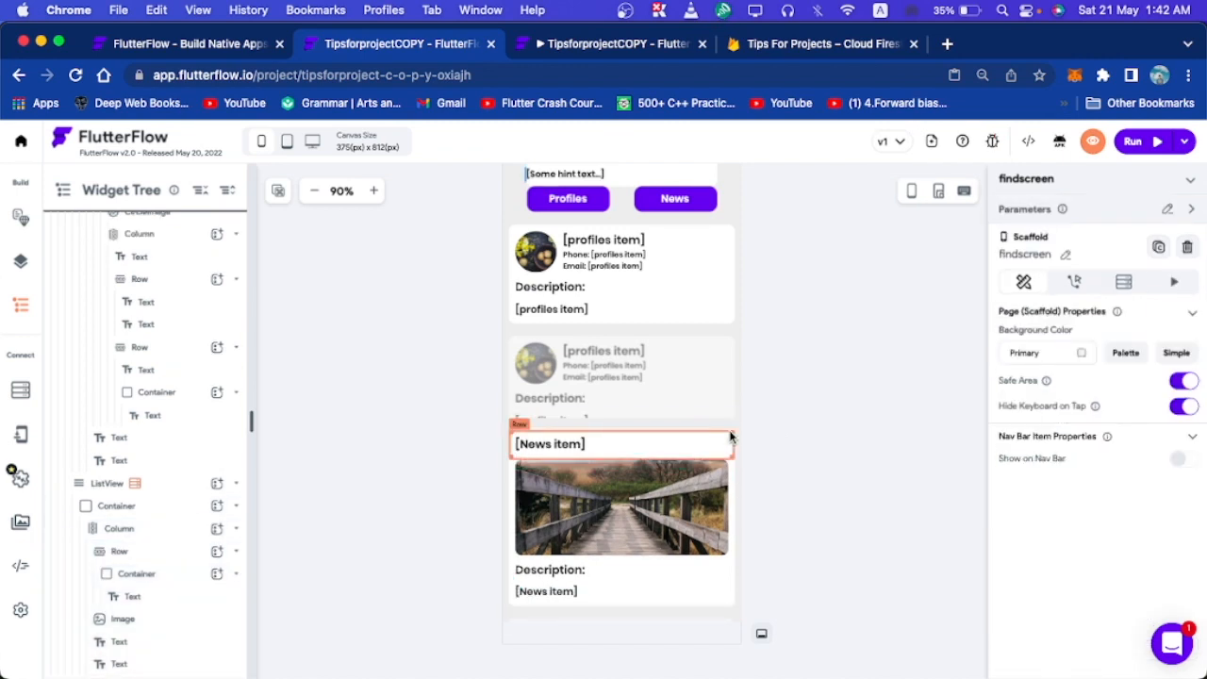
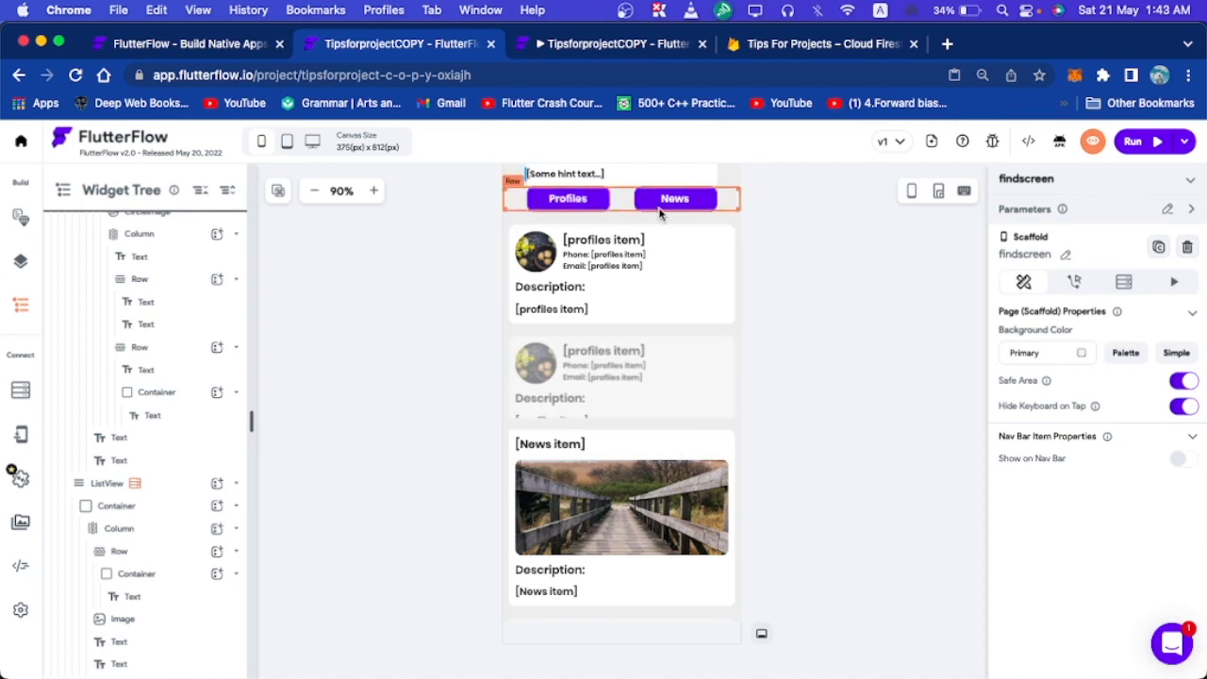
Select the profiles ListView and open the Local State page listing CurrentSearchType.
{"action": "left_click", "coordinate": [568, 222]}
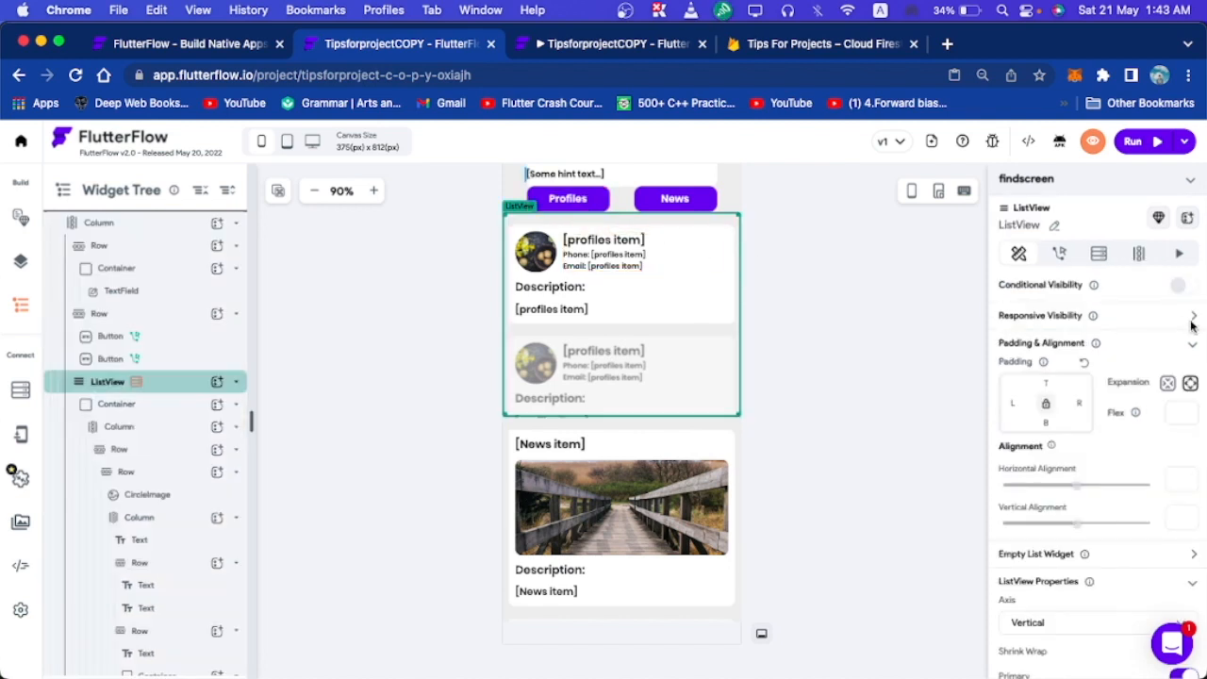
{"action": "left_click", "coordinate": [20, 437]}
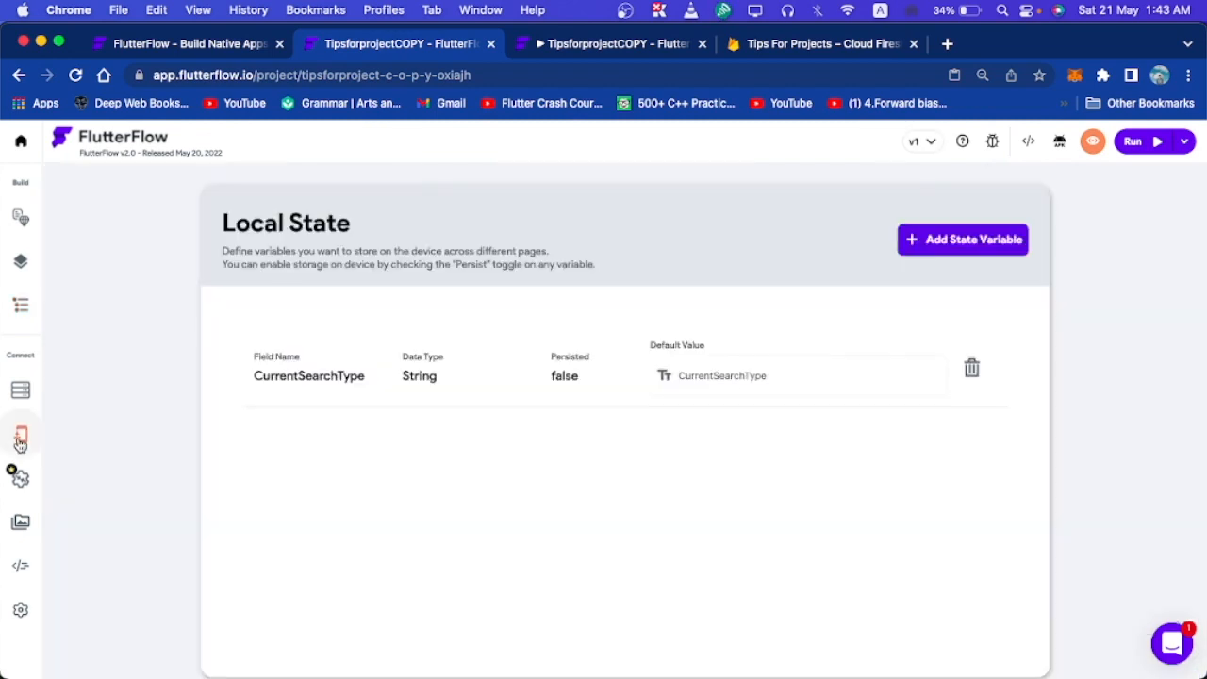
Create a String local state variable named 'Searchtype' and return to the page builder.
{"action": "left_click", "coordinate": [933, 244]}
{"action": "type", "text": "Searchtype"}
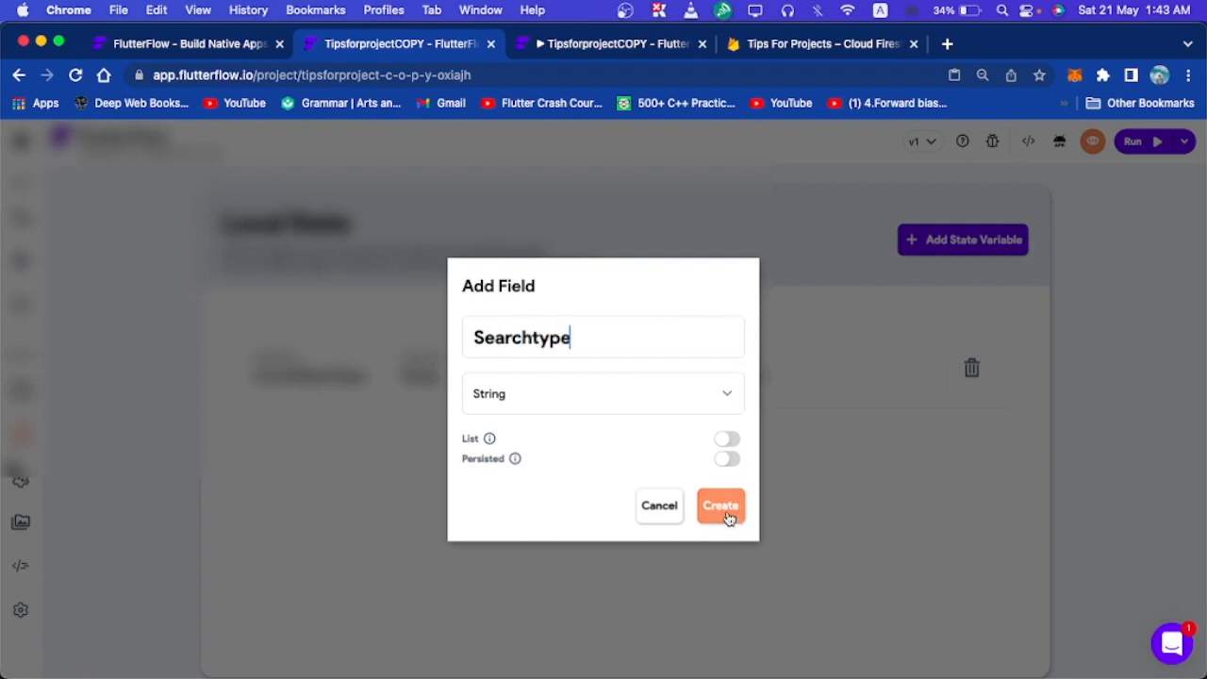
{"action": "left_click", "coordinate": [722, 509]}
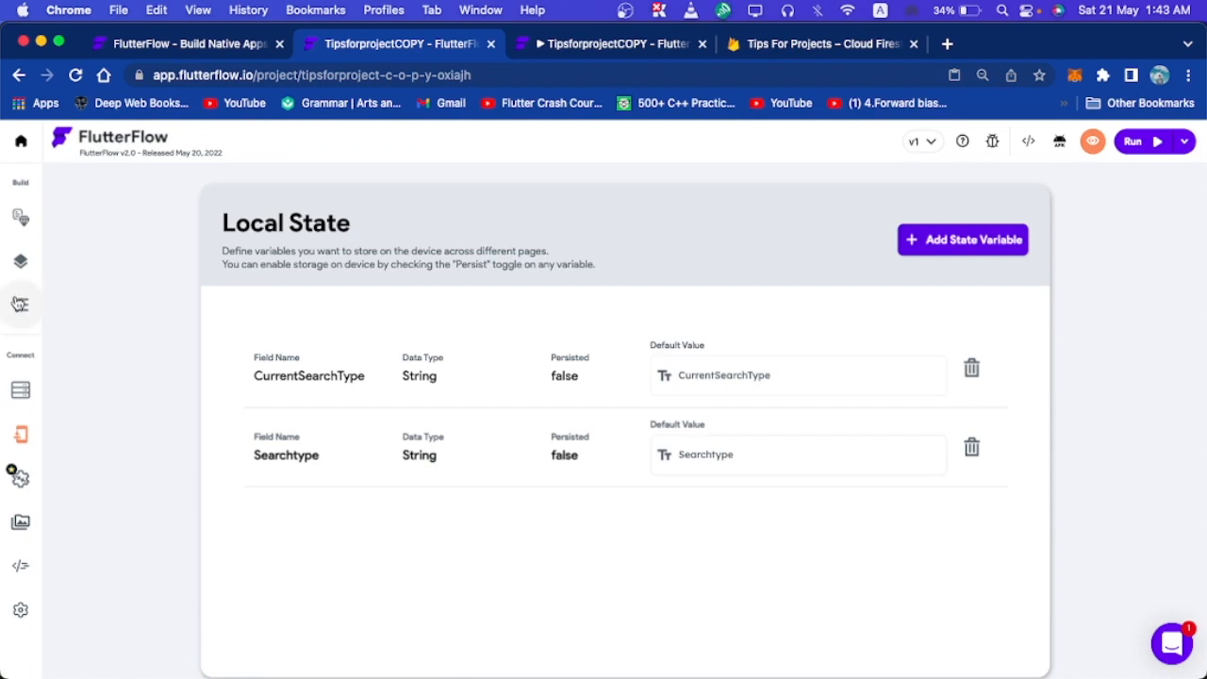
{"action": "left_click", "coordinate": [31, 308]}
Select the Profiles button and open its action flow with the On Tap Simple search.
{"action": "left_click", "coordinate": [24, 263]}
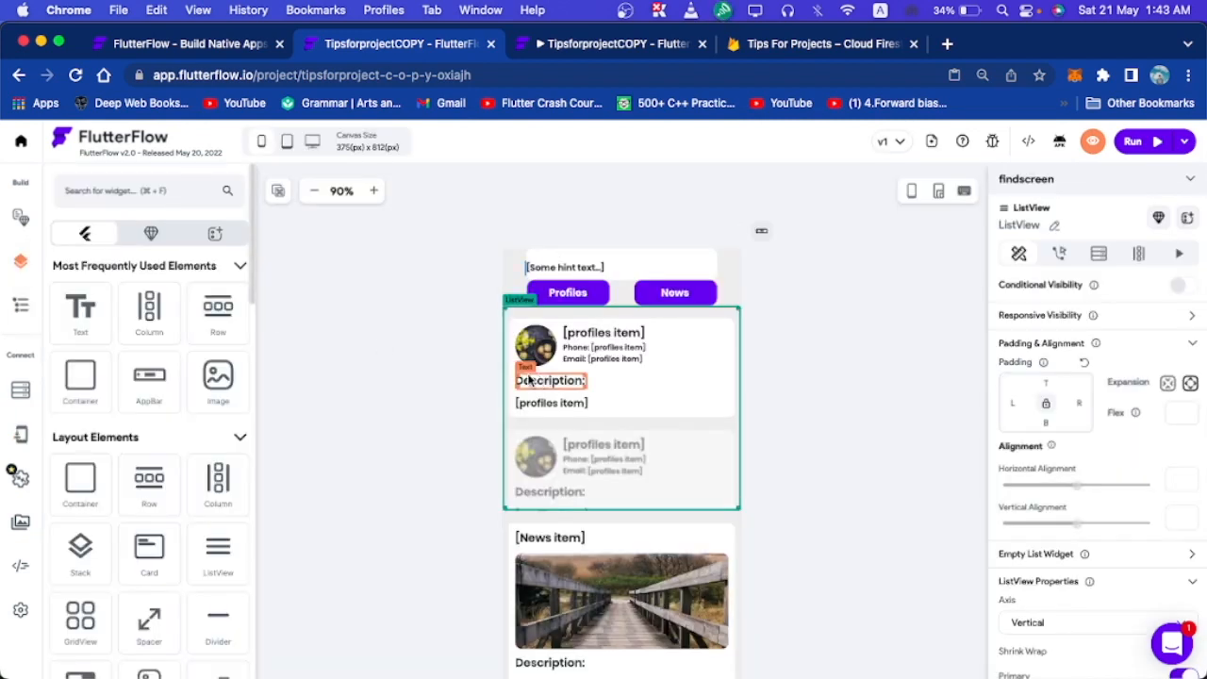
{"action": "scroll", "coordinate": [892, 463], "scroll_direction": "down", "scroll_amount": 1}
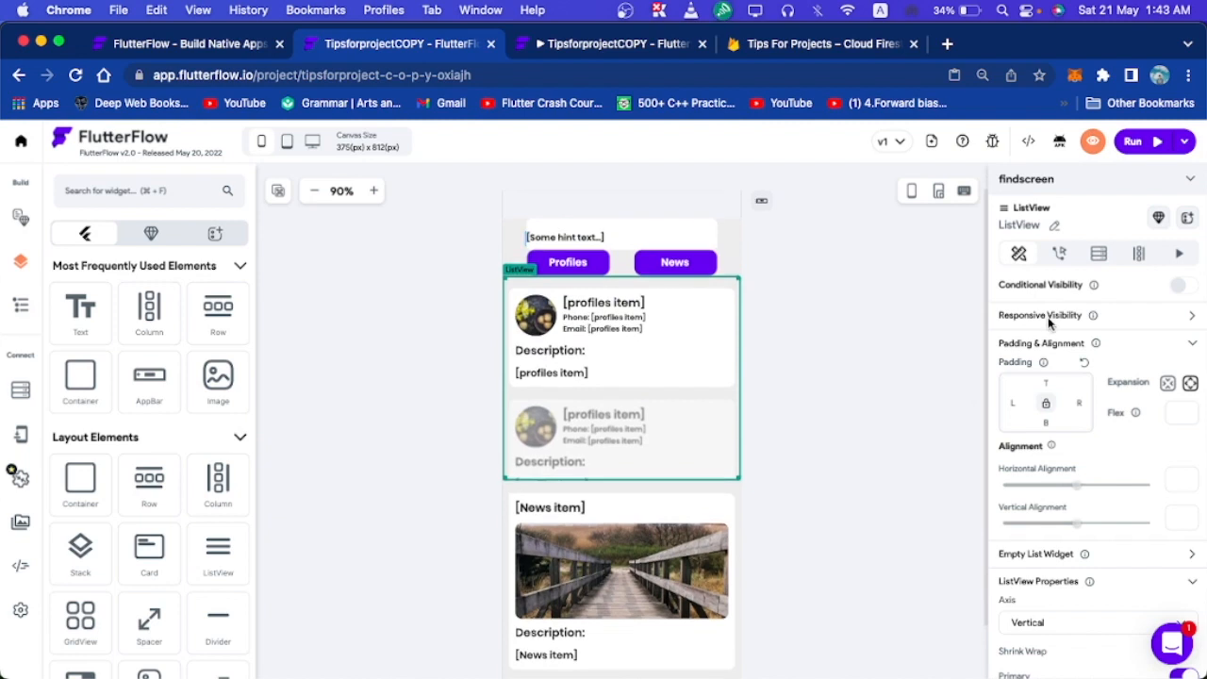
{"action": "left_click", "coordinate": [568, 263]}
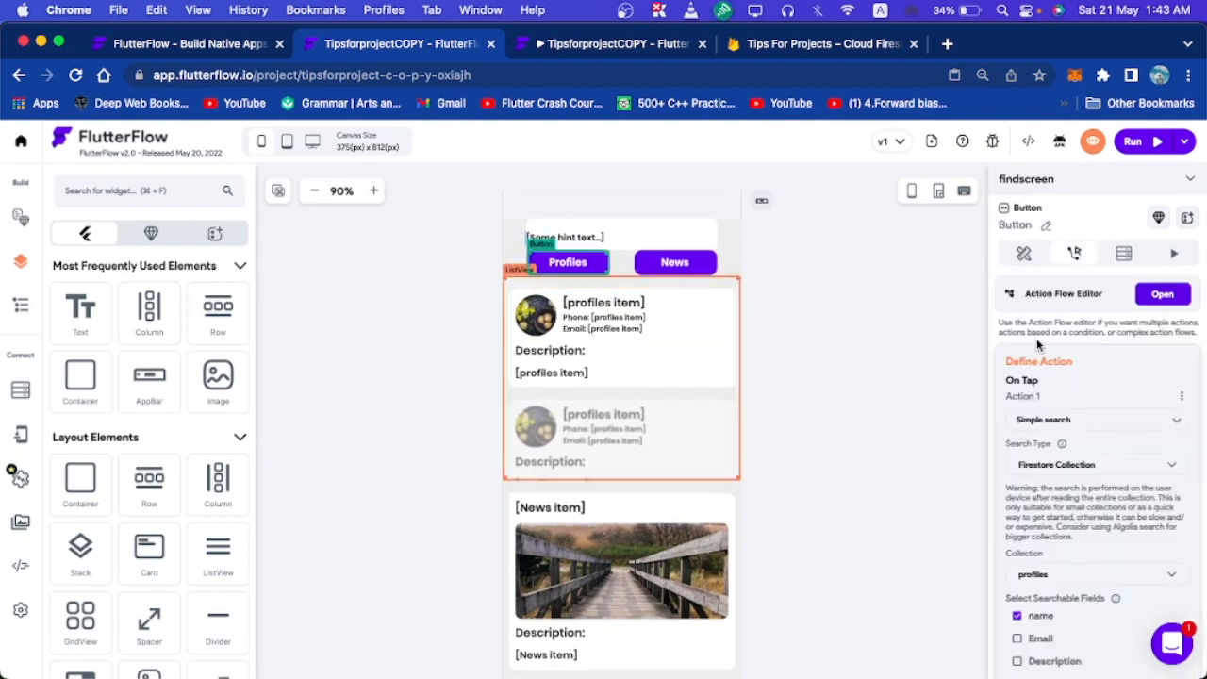
{"action": "left_click", "coordinate": [1163, 293]}
{"action": "left_click", "coordinate": [1165, 294]}
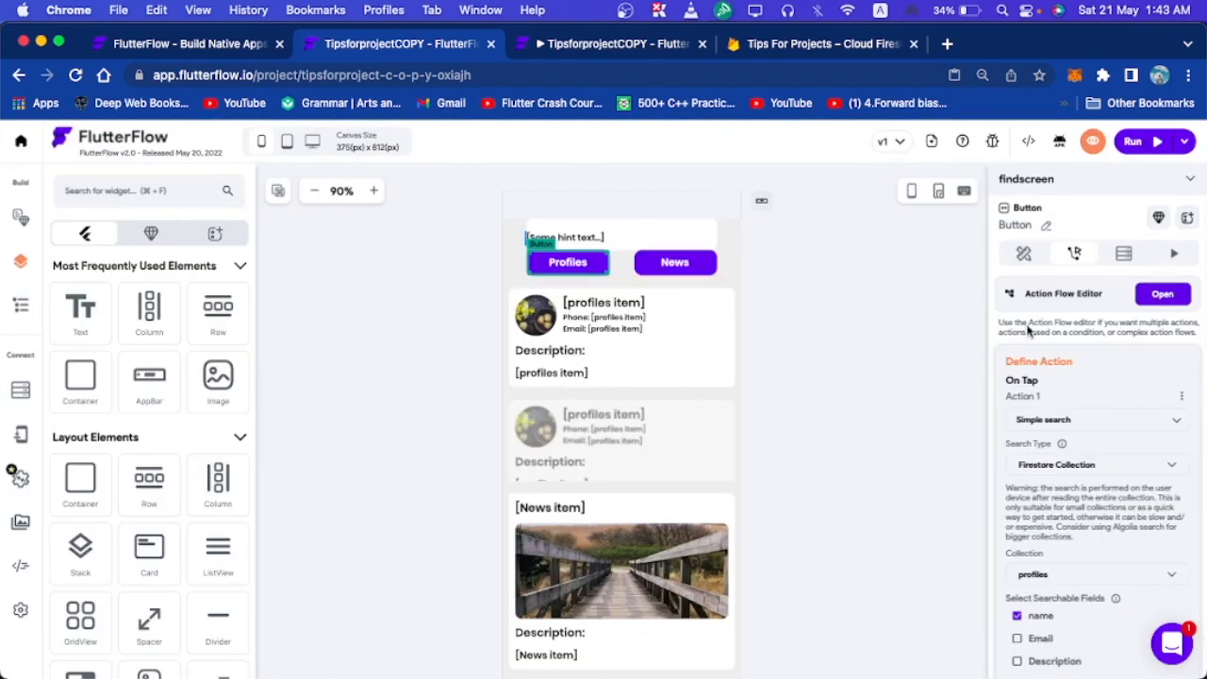
{"action": "left_click", "coordinate": [1163, 293]}
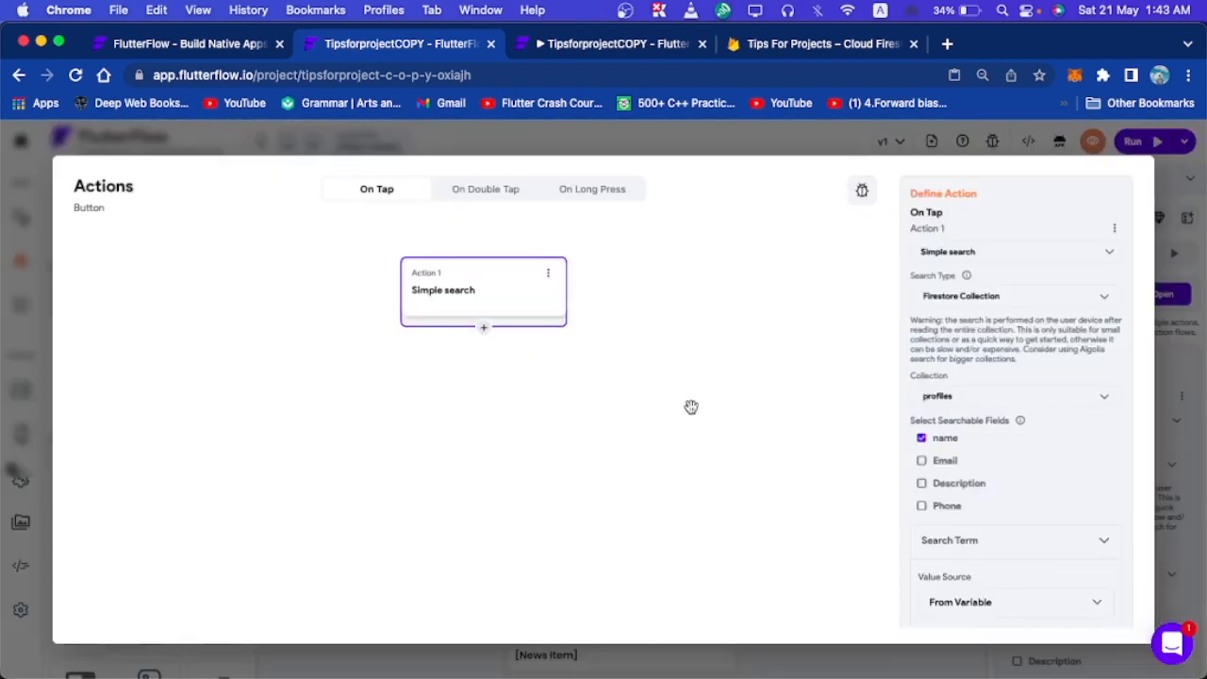
Add a second action after Simple search on the Profiles button: Update Local State.
{"action": "left_click", "coordinate": [483, 335]}
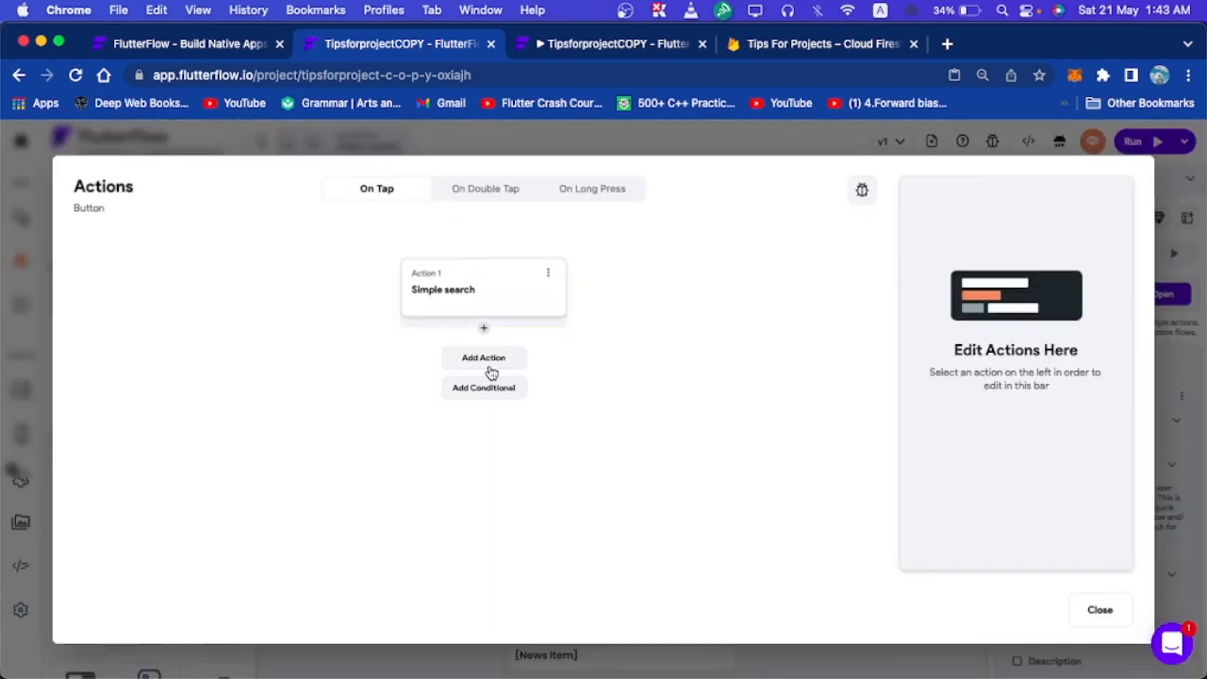
{"action": "left_click", "coordinate": [488, 365]}
{"action": "left_click", "coordinate": [990, 302]}
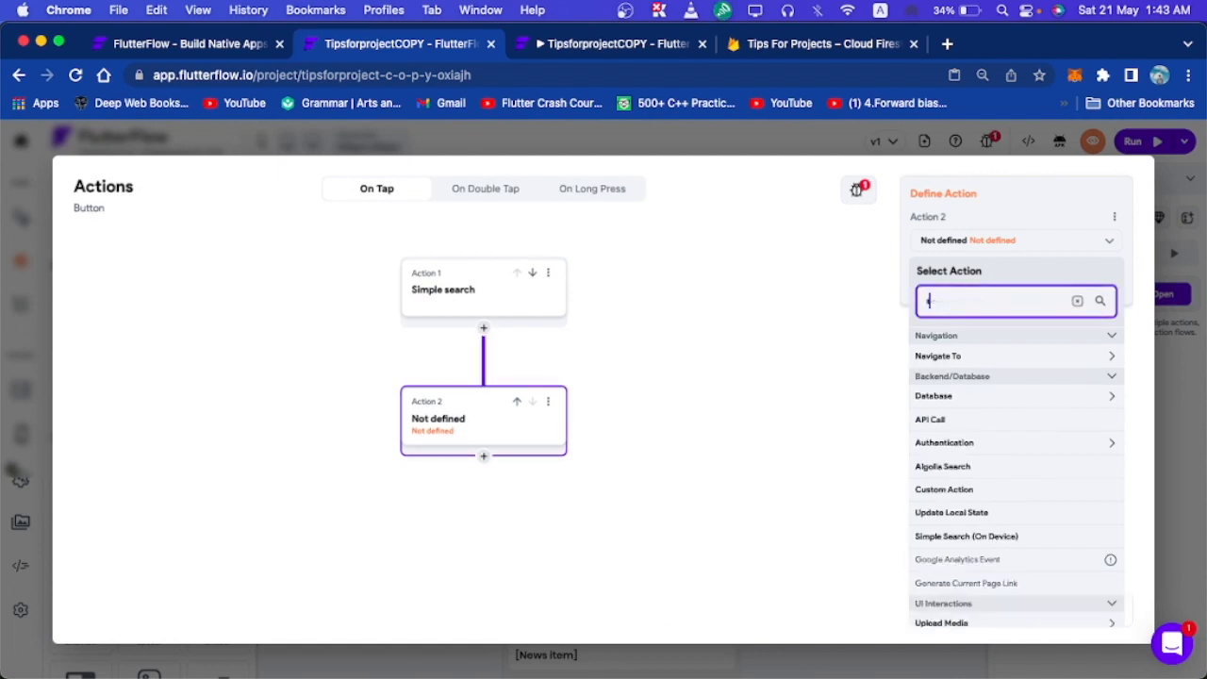
{"action": "type", "text": "set"}
{"action": "key", "text": "BackSpace"}
{"action": "key", "text": "BackSpace"}
{"action": "key", "text": "BackSpace"}
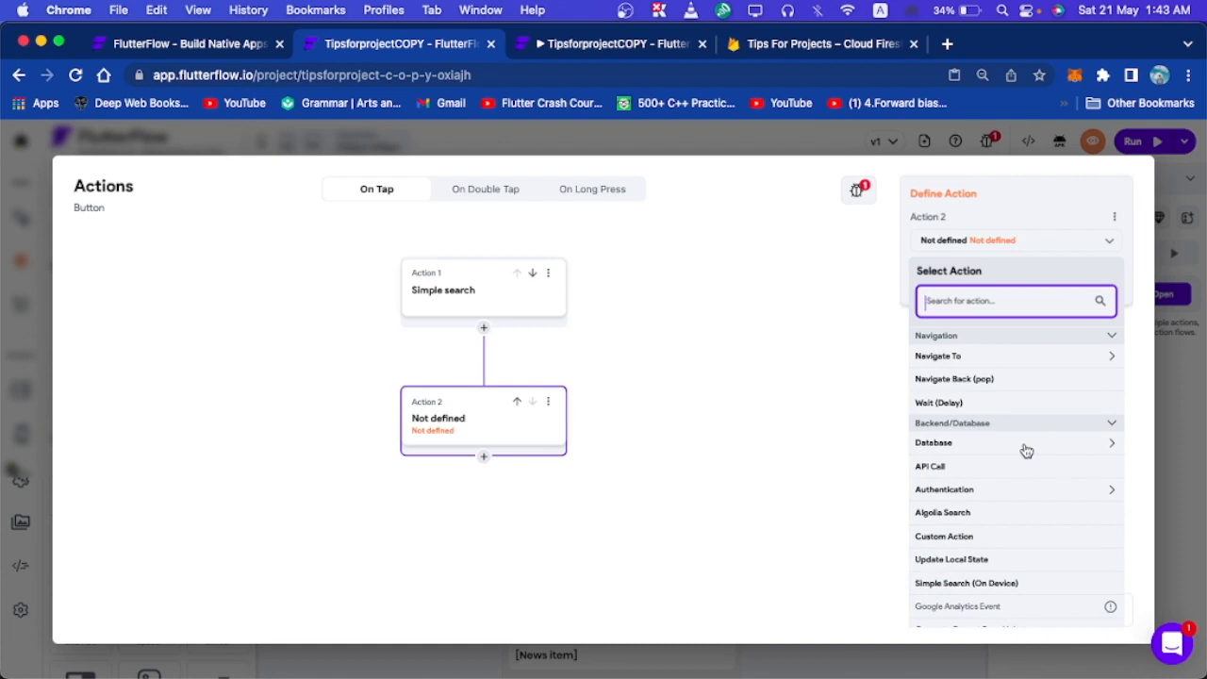
{"action": "scroll", "coordinate": [1027, 450], "scroll_direction": "down", "scroll_amount": 2}
{"action": "scroll", "coordinate": [1026, 451], "scroll_direction": "down", "scroll_amount": 2}
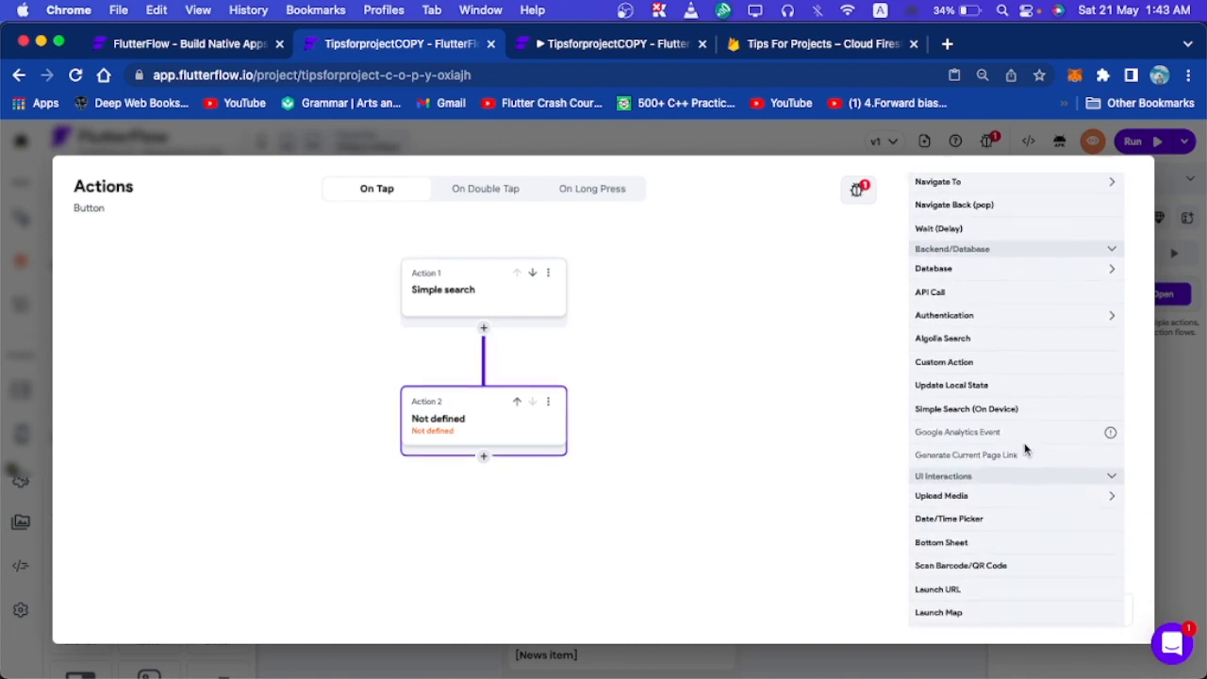
{"action": "left_click", "coordinate": [984, 407]}
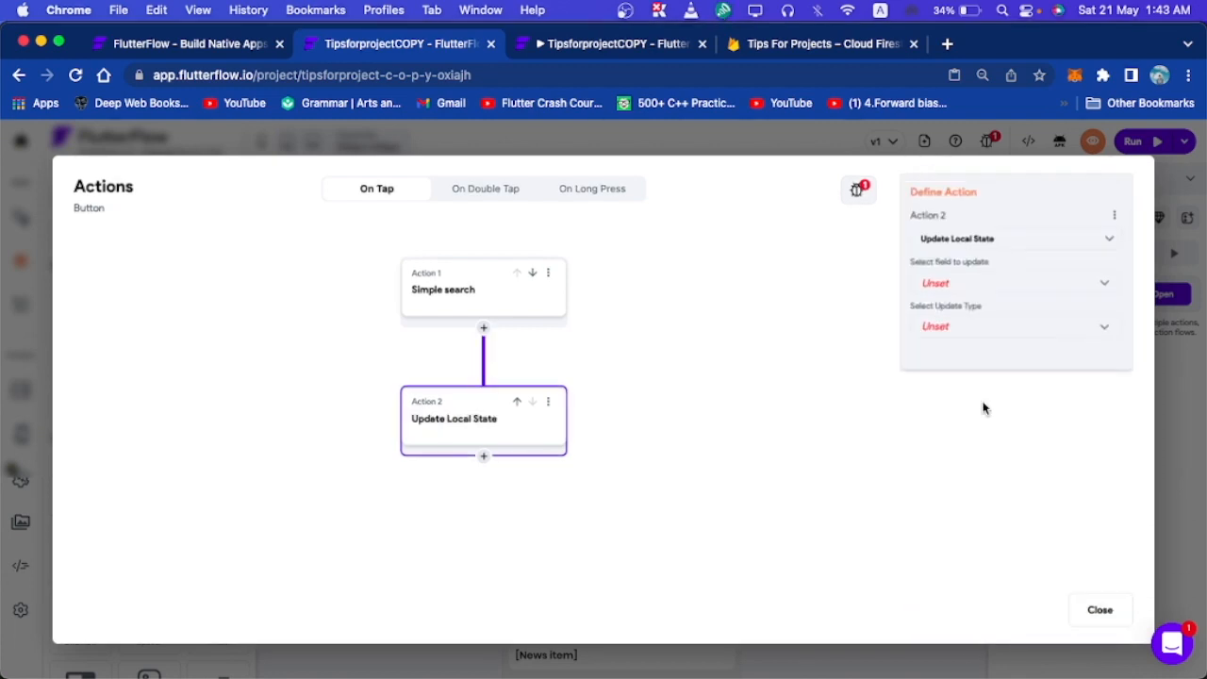
Set the Searchtype field to the specific value 'Profile' and close the action editor.
{"action": "left_click", "coordinate": [1013, 286]}
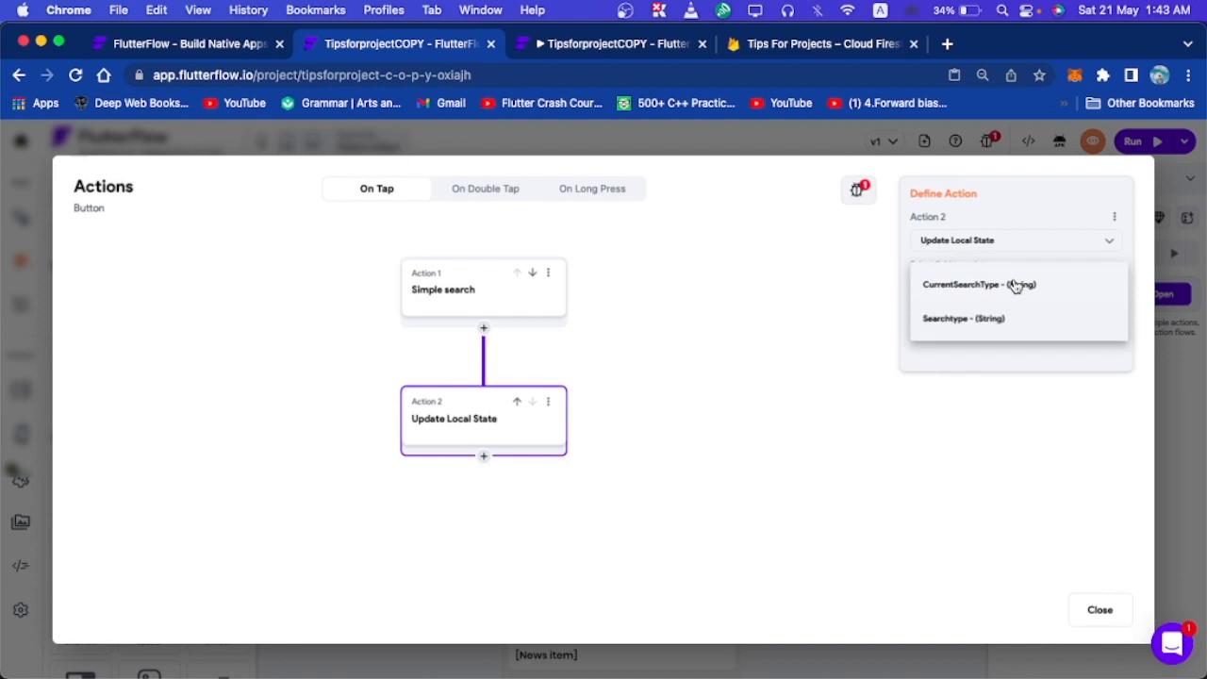
{"action": "left_click", "coordinate": [971, 321]}
{"action": "left_click", "coordinate": [983, 329]}
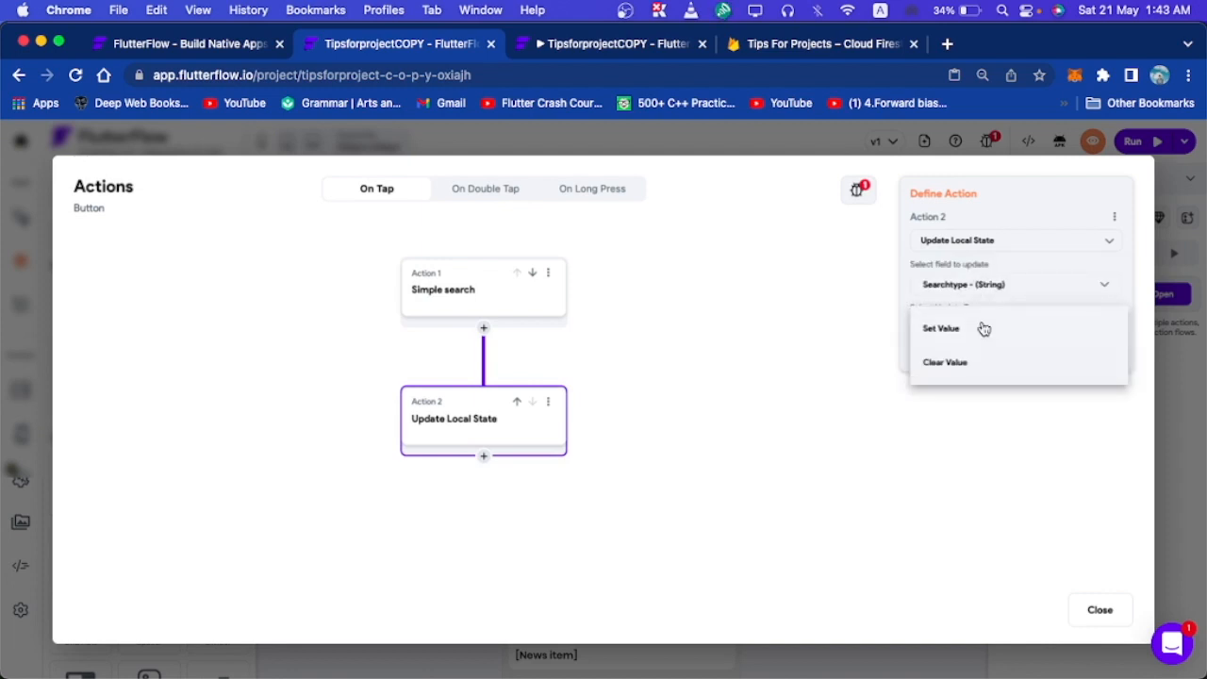
{"action": "left_click", "coordinate": [975, 328]}
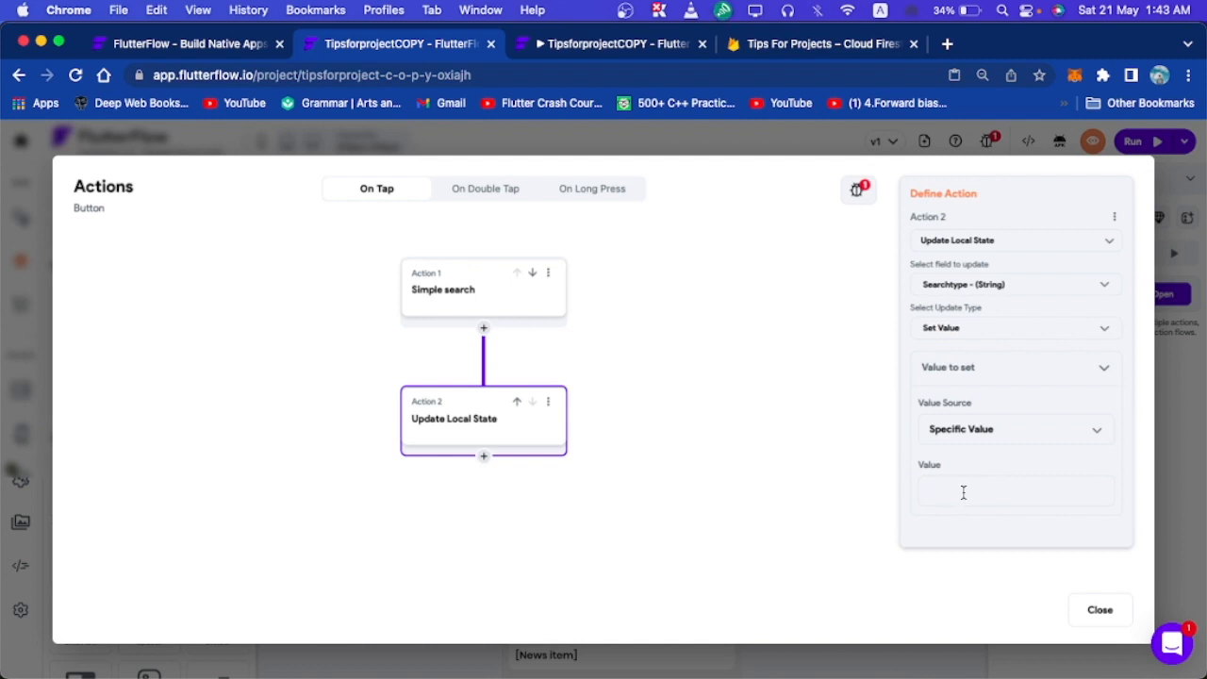
{"action": "type", "text": "Profile"}
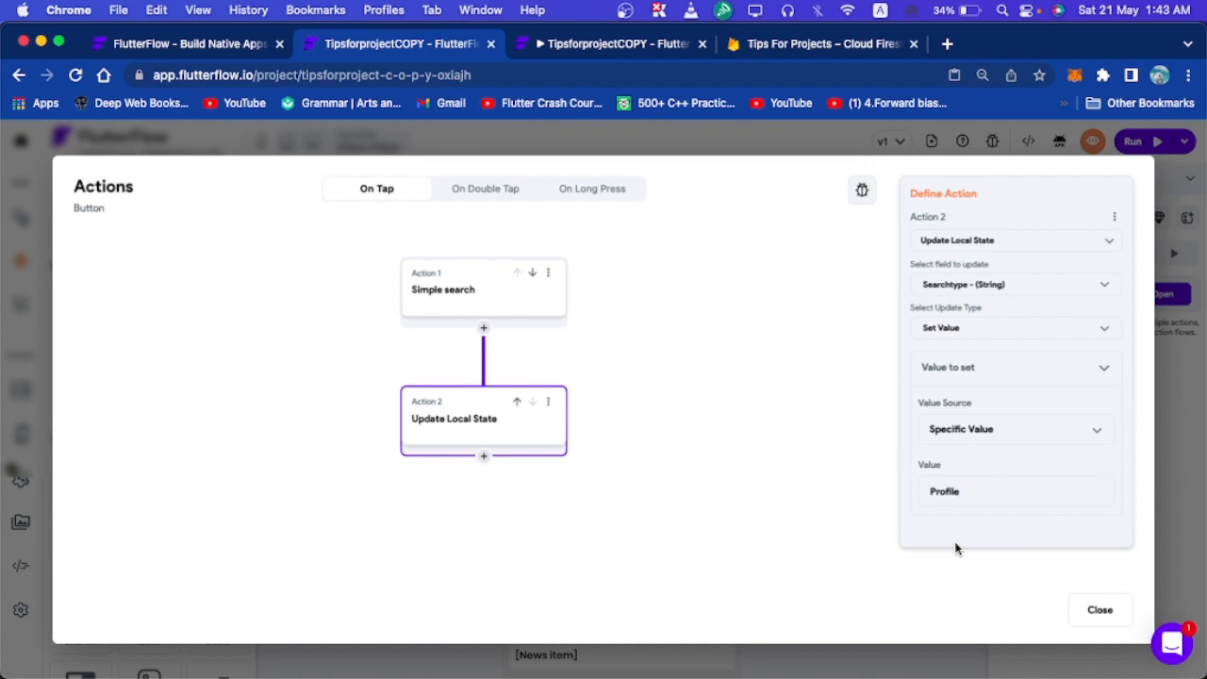
{"action": "left_click", "coordinate": [1081, 608]}
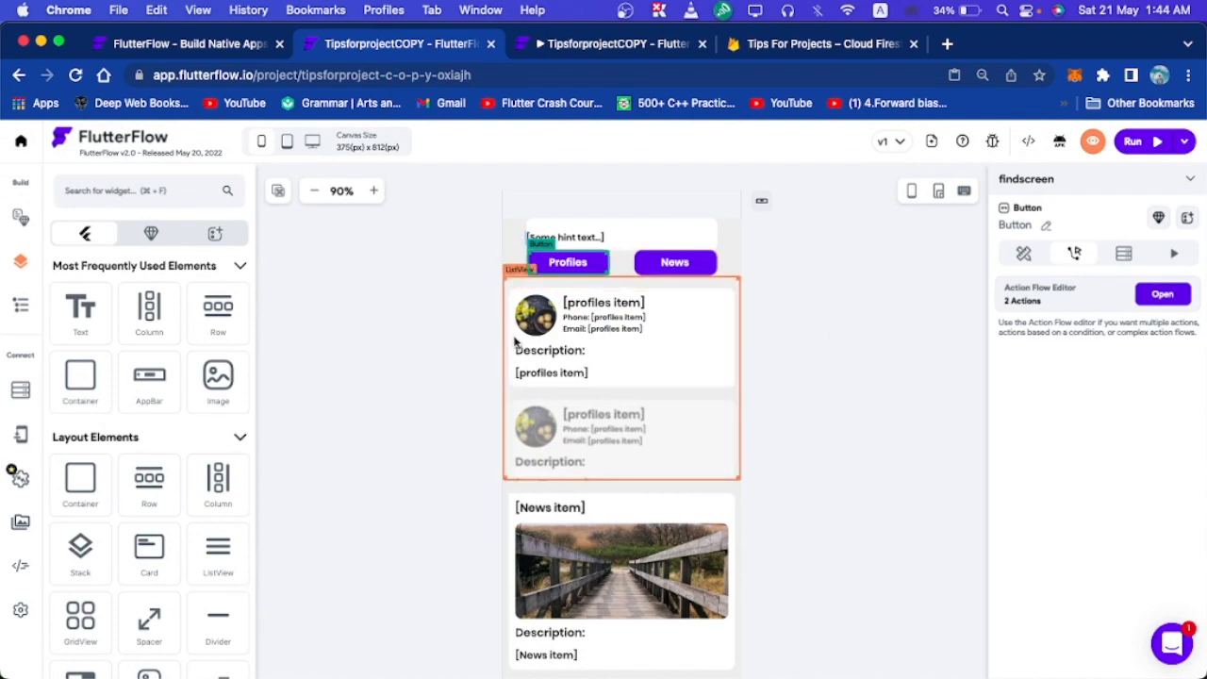
Turn on conditional visibility for the profiles ListView, conditioned on the Searchtype local state.
{"action": "left_click", "coordinate": [736, 367]}
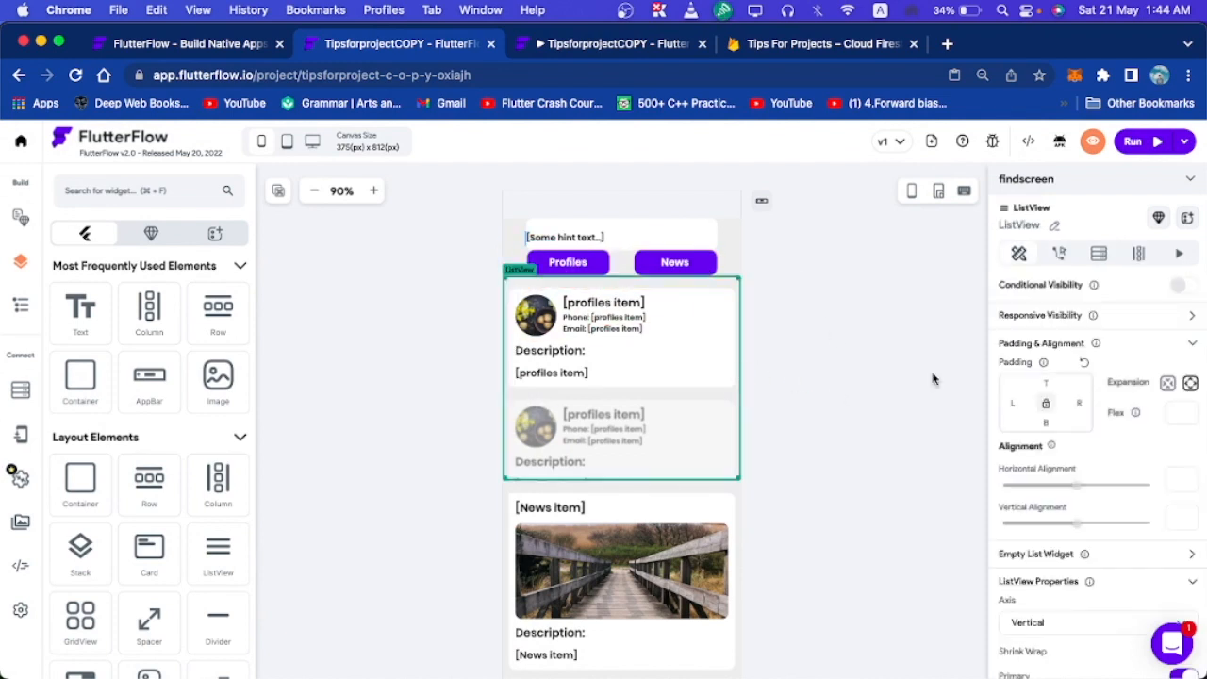
{"action": "left_click", "coordinate": [1185, 286]}
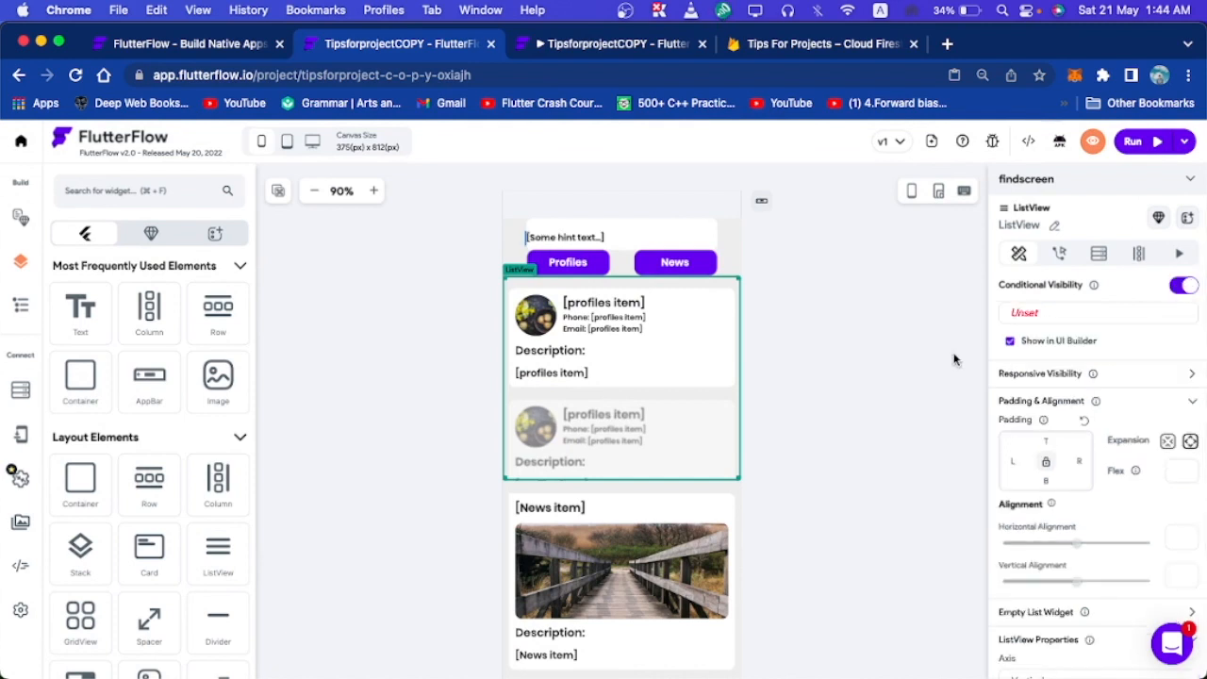
{"action": "left_click", "coordinate": [1025, 317]}
{"action": "left_click", "coordinate": [1067, 342]}
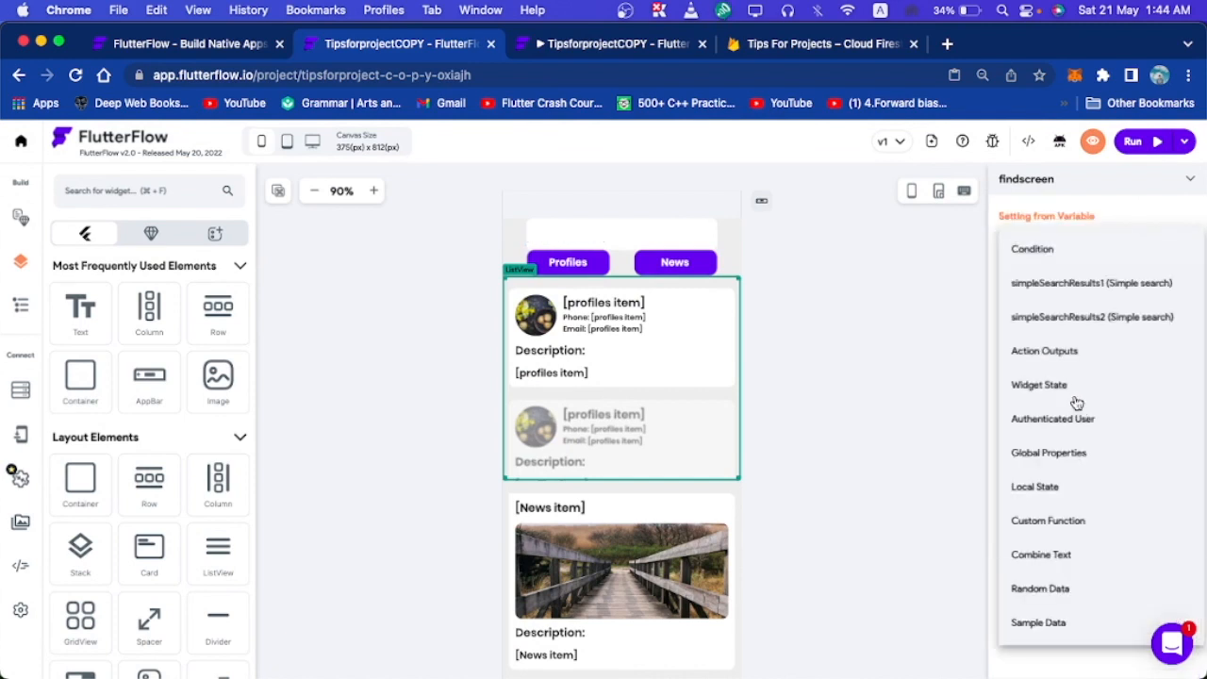
{"action": "left_click", "coordinate": [1033, 248]}
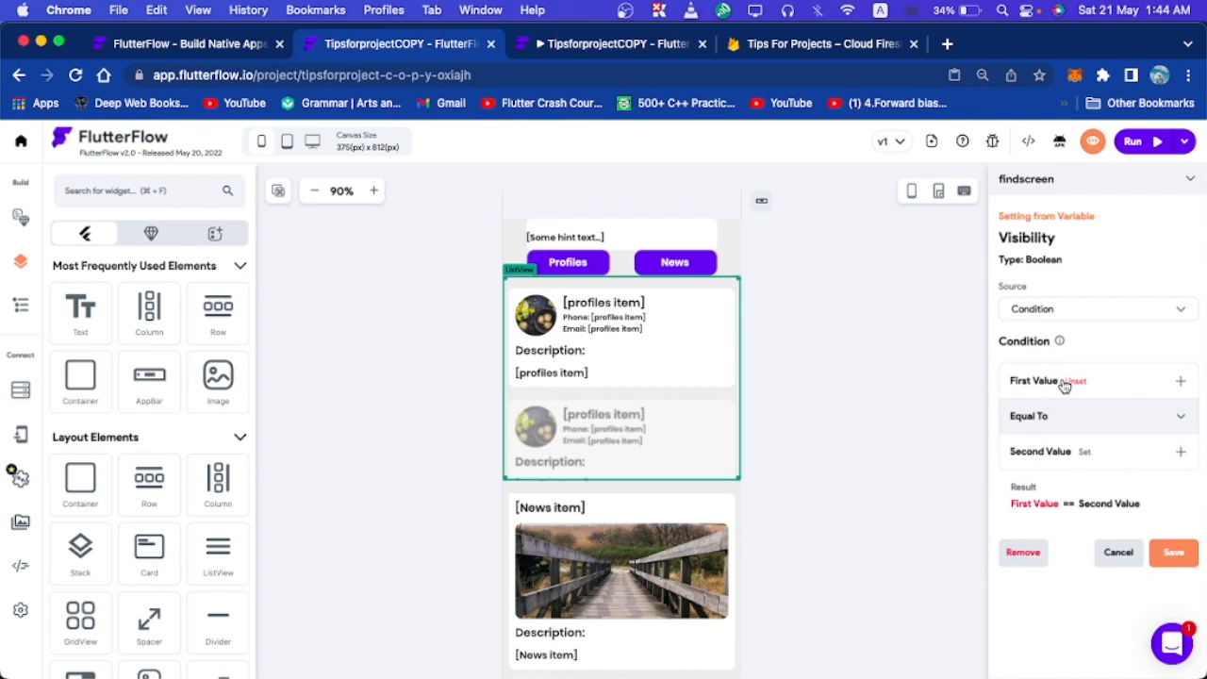
{"action": "left_click", "coordinate": [1063, 383]}
{"action": "left_click", "coordinate": [1045, 427]}
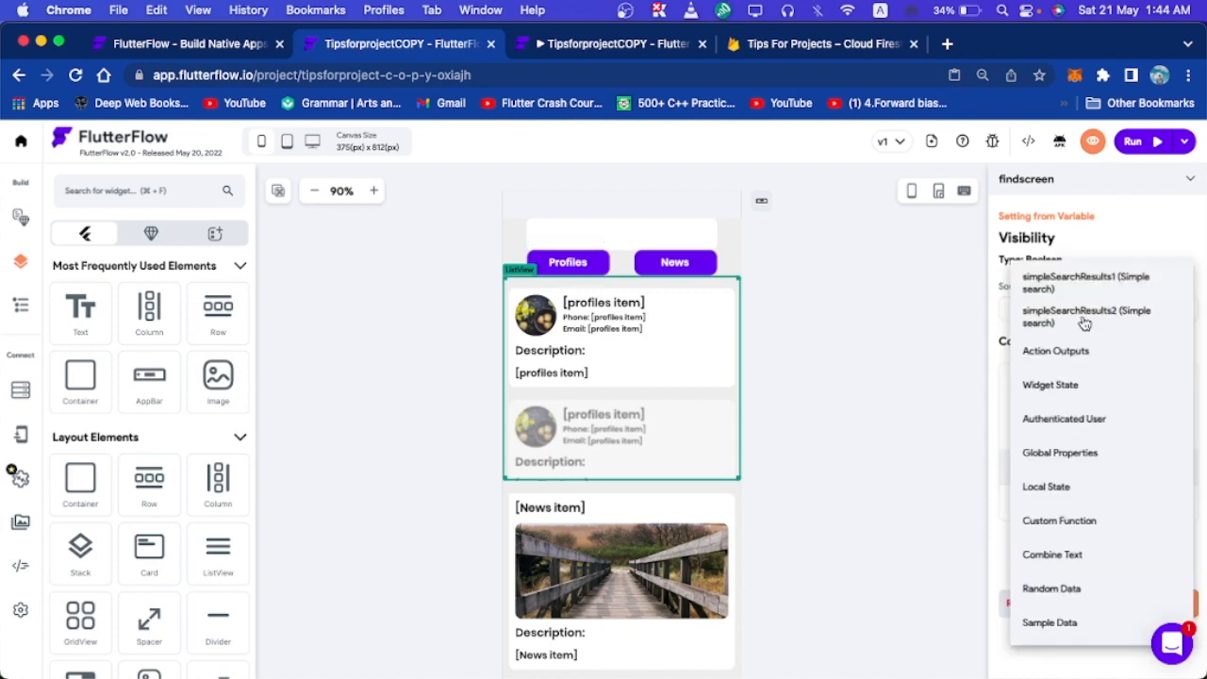
{"action": "left_click", "coordinate": [1065, 490]}
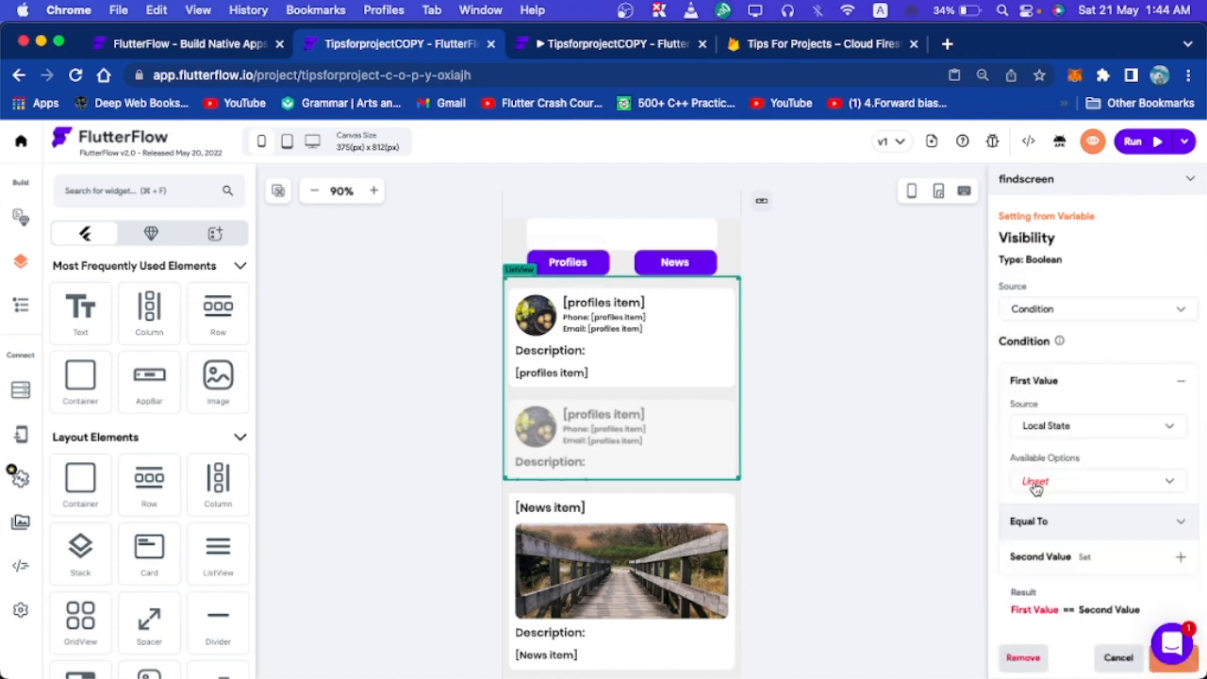
{"action": "left_click", "coordinate": [1054, 482]}
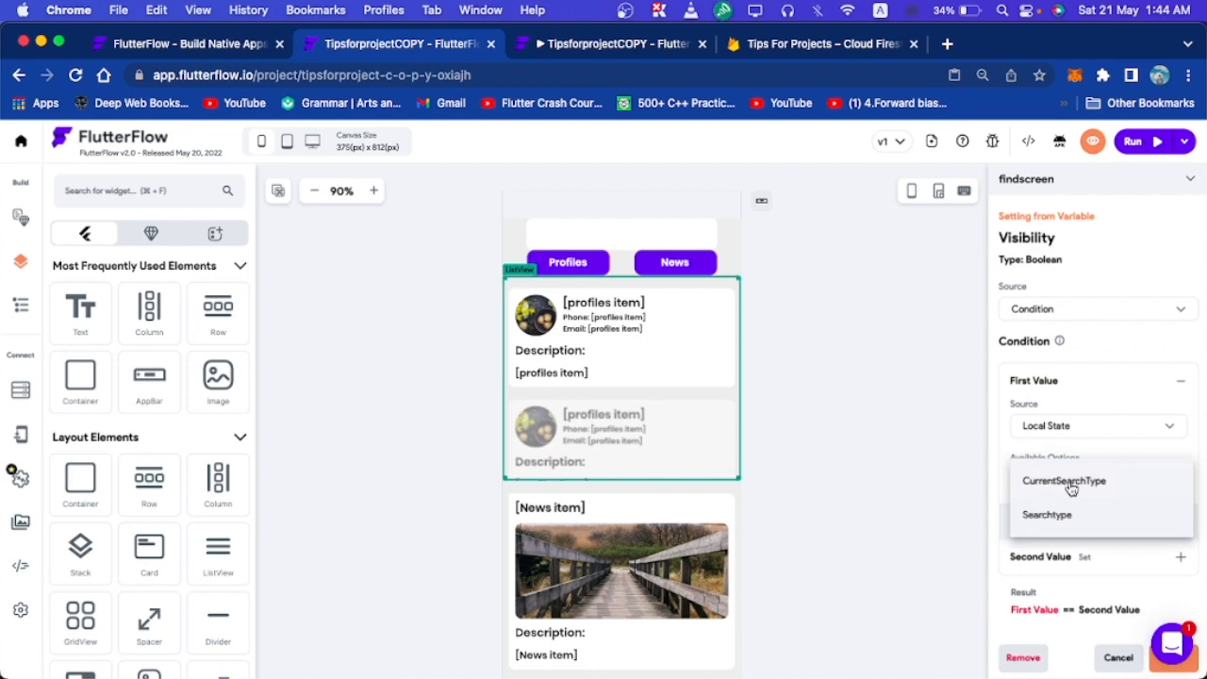
{"action": "left_click", "coordinate": [1064, 512]}
Require Searchtype to equal the specific value 'Profile' and save the condition.
{"action": "left_click", "coordinate": [1075, 515]}
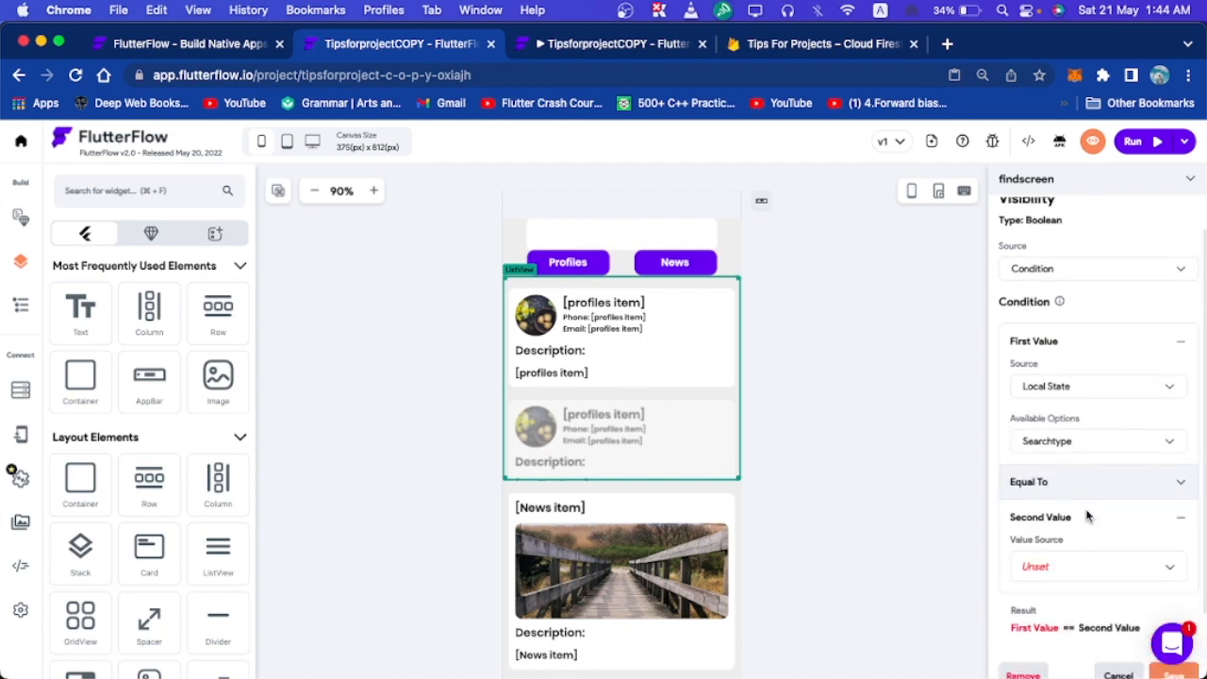
{"action": "left_click", "coordinate": [1083, 496]}
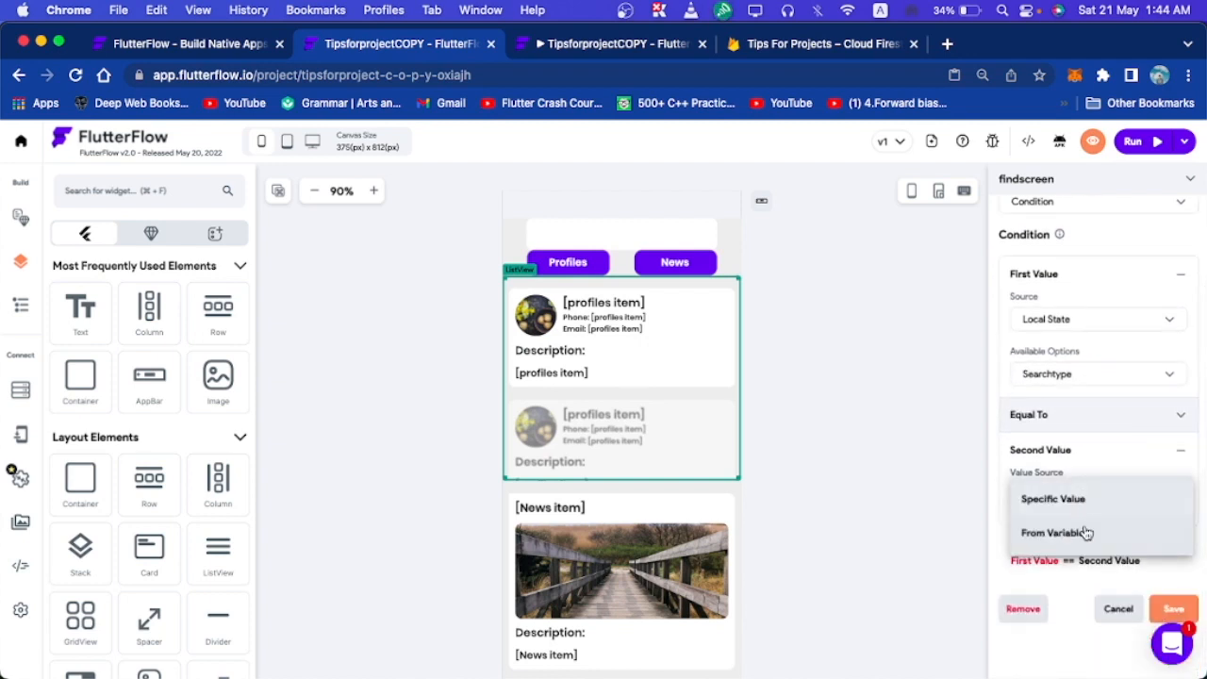
{"action": "left_click", "coordinate": [1072, 506]}
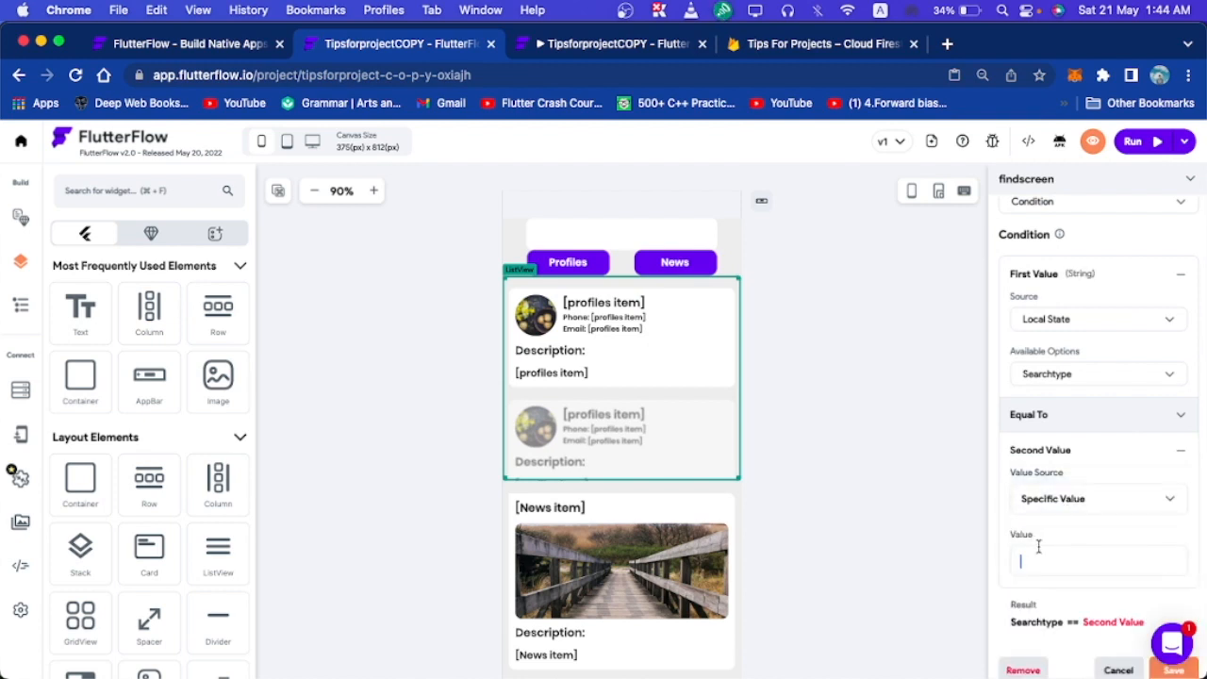
{"action": "type", "text": "Profile"}
{"action": "scroll", "coordinate": [1112, 595], "scroll_direction": "down", "scroll_amount": 2}
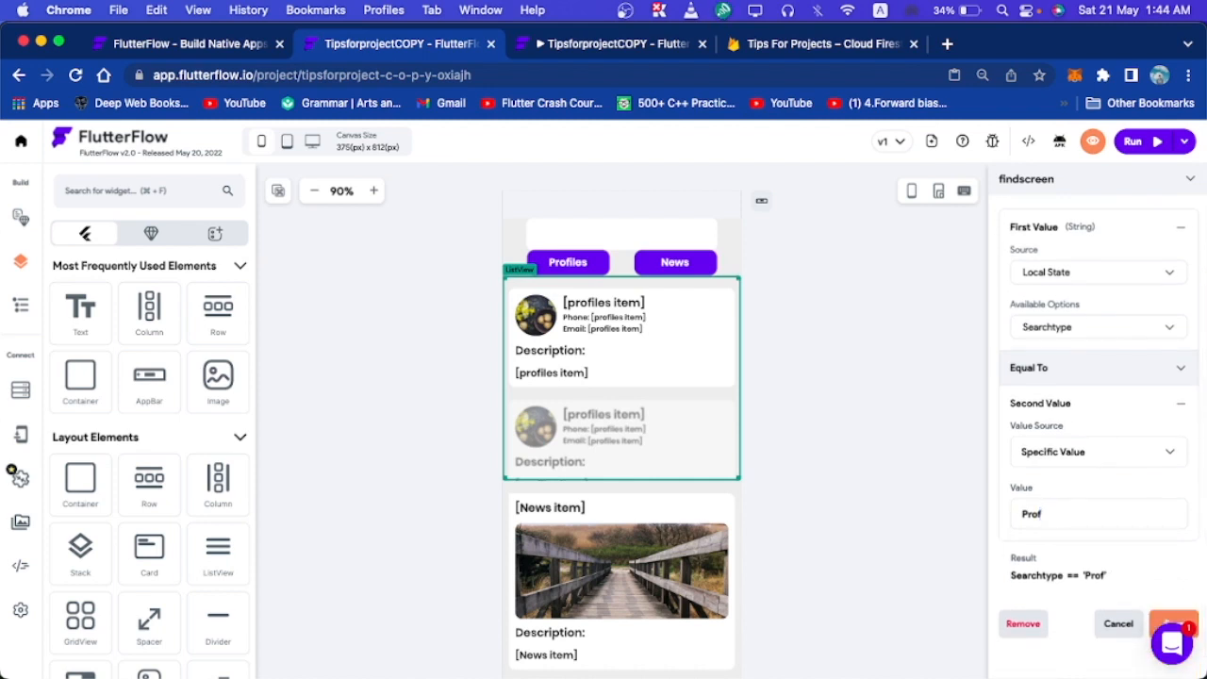
{"action": "type", "text": "le"}
{"action": "scroll", "coordinate": [1164, 559], "scroll_direction": "down", "scroll_amount": 1}
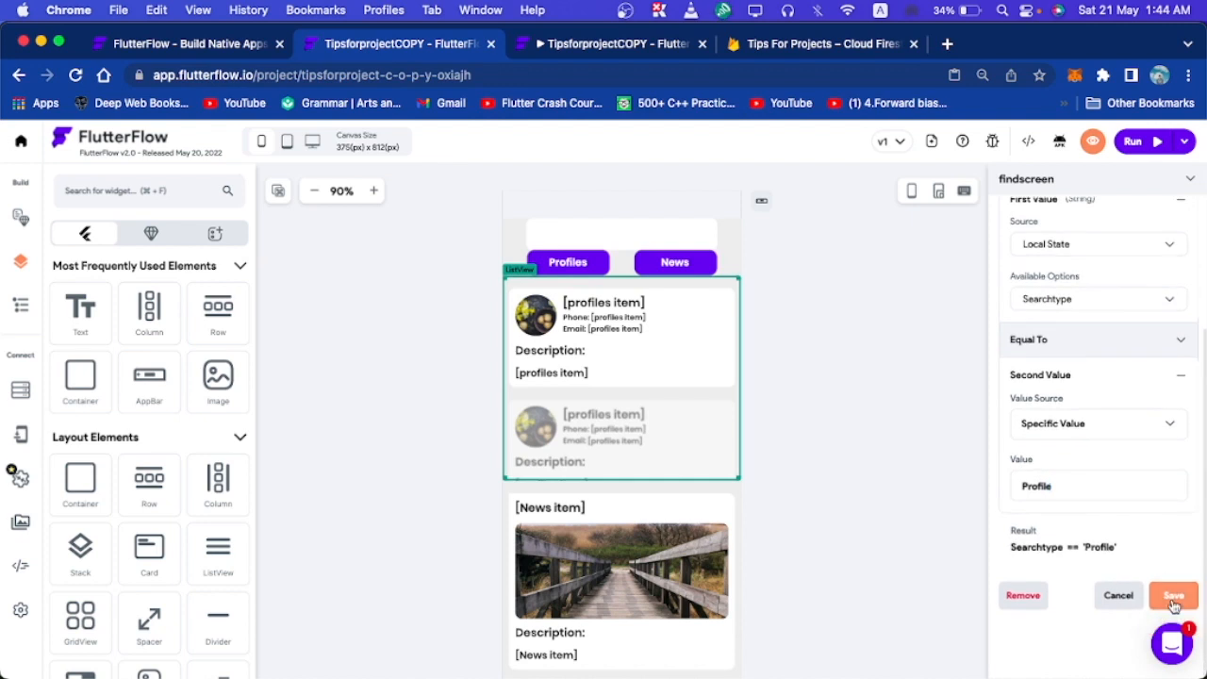
{"action": "left_click", "coordinate": [1174, 598]}
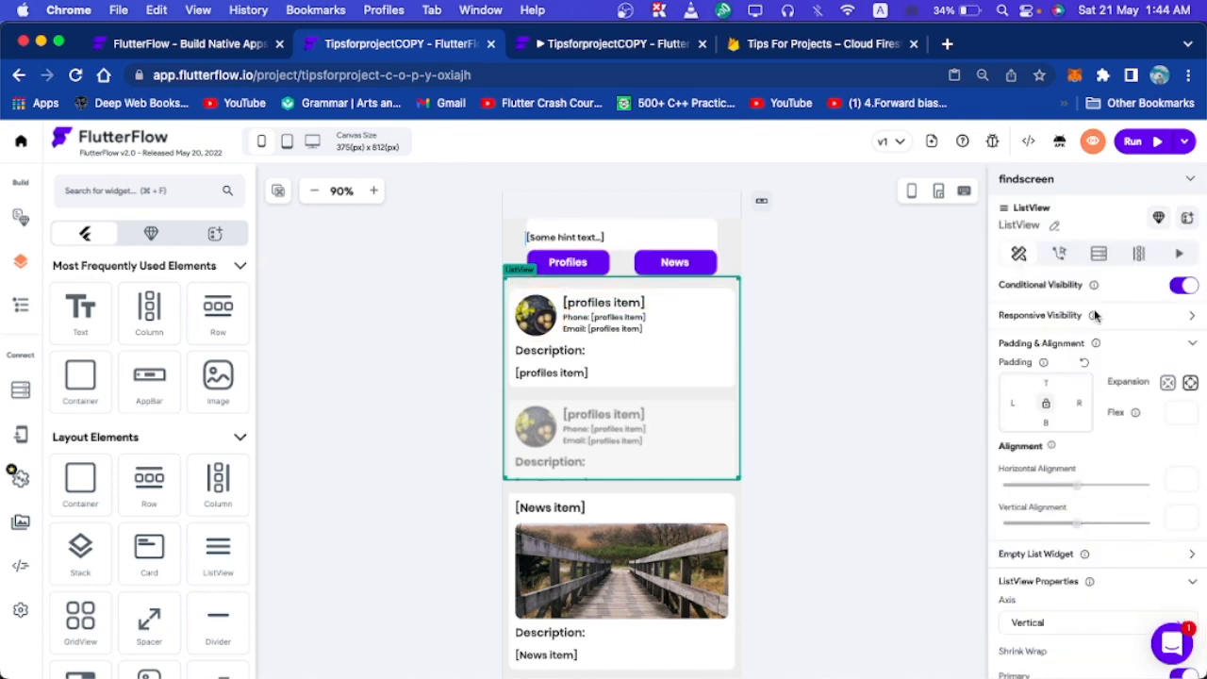
{"action": "left_click", "coordinate": [738, 511]}
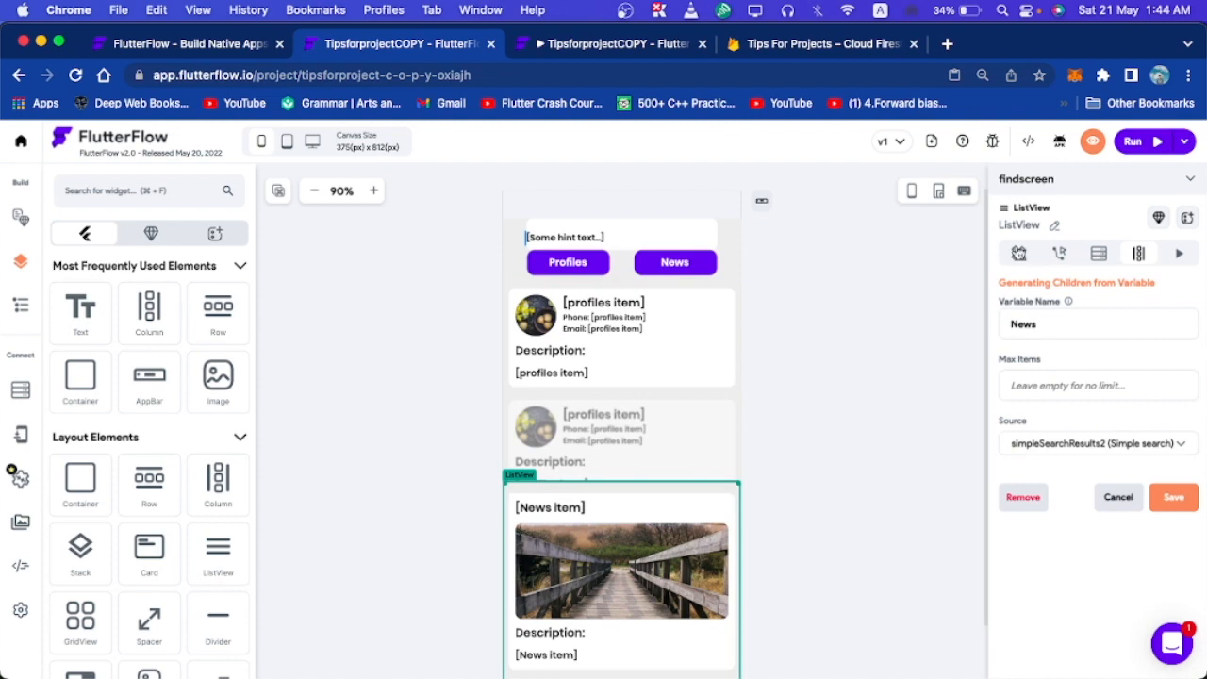
Turn on conditional visibility for the News ListView, conditioned on the Searchtype local state.
{"action": "left_click", "coordinate": [1019, 254]}
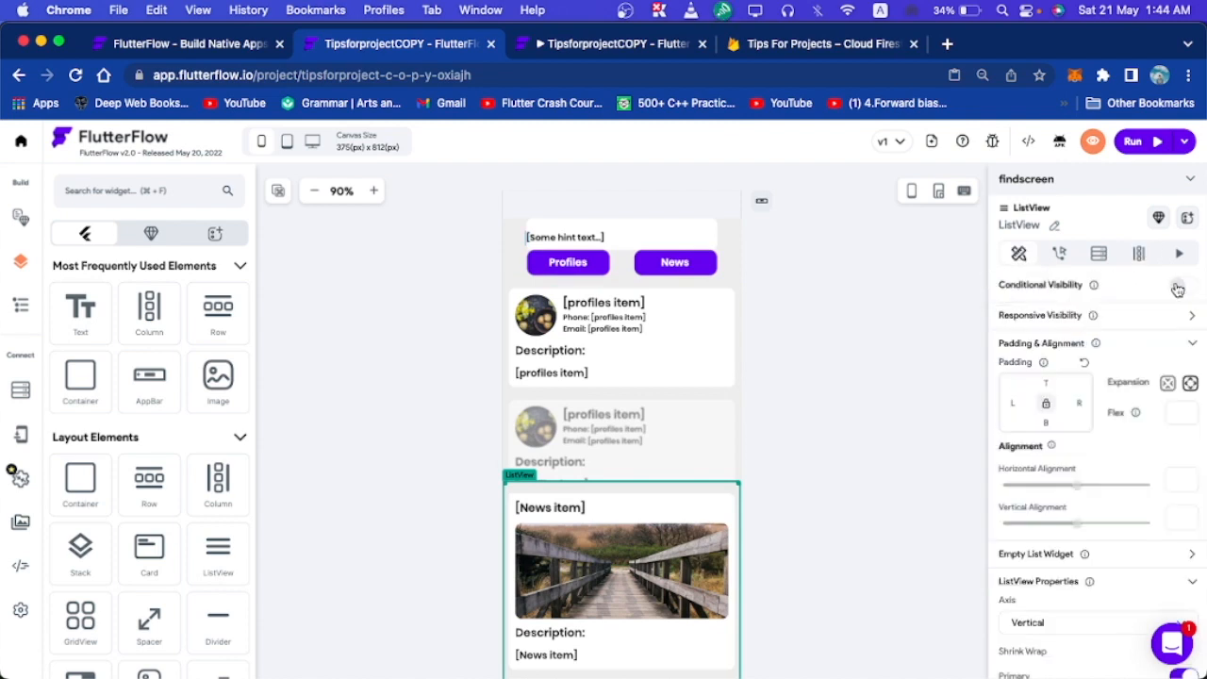
{"action": "left_click", "coordinate": [1178, 286]}
{"action": "left_click", "coordinate": [1073, 313]}
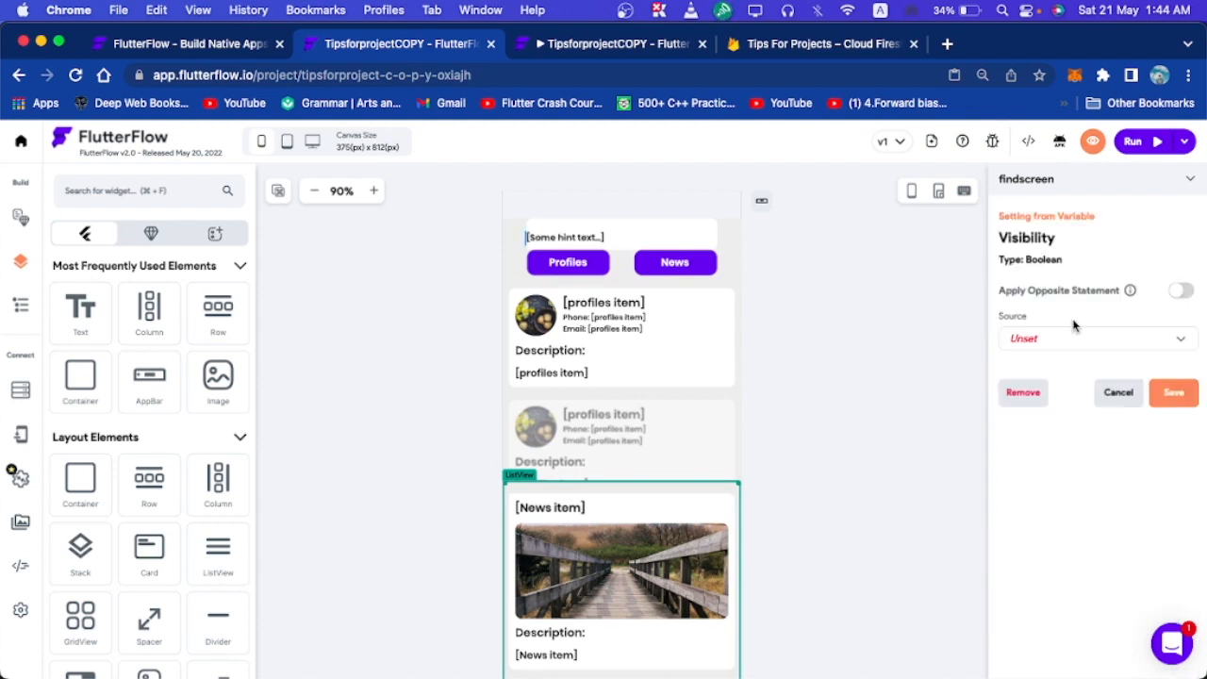
{"action": "left_click", "coordinate": [1078, 341]}
{"action": "left_click", "coordinate": [1063, 261]}
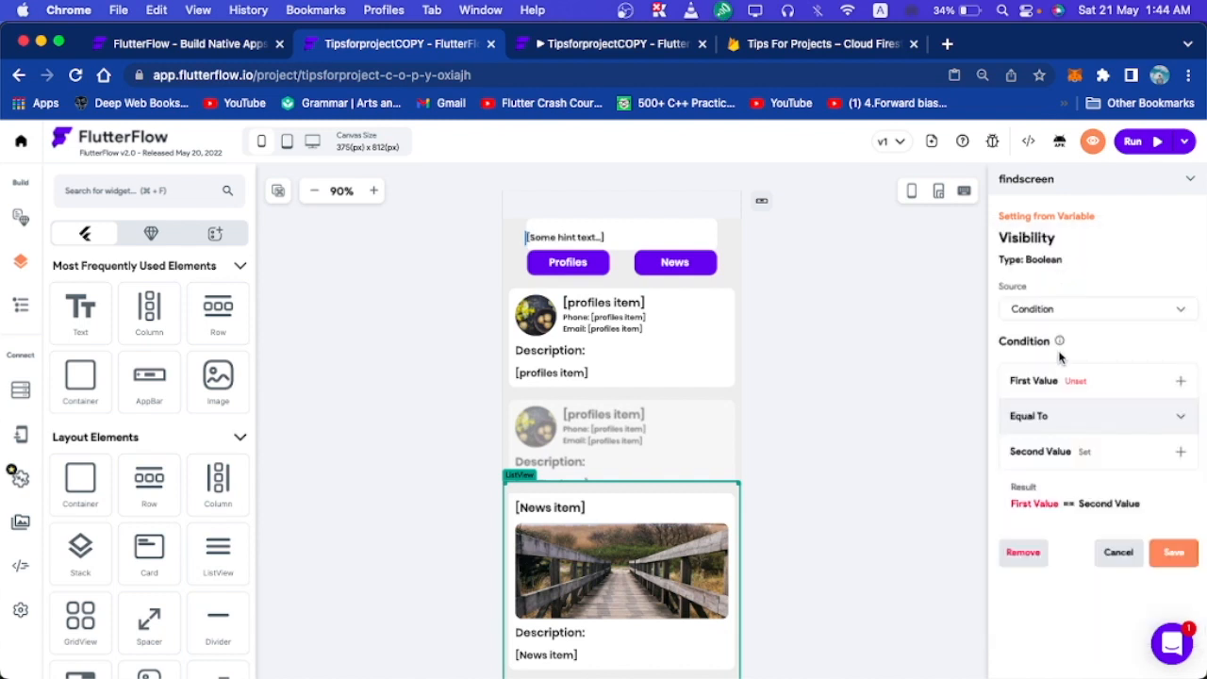
{"action": "left_click", "coordinate": [1075, 384]}
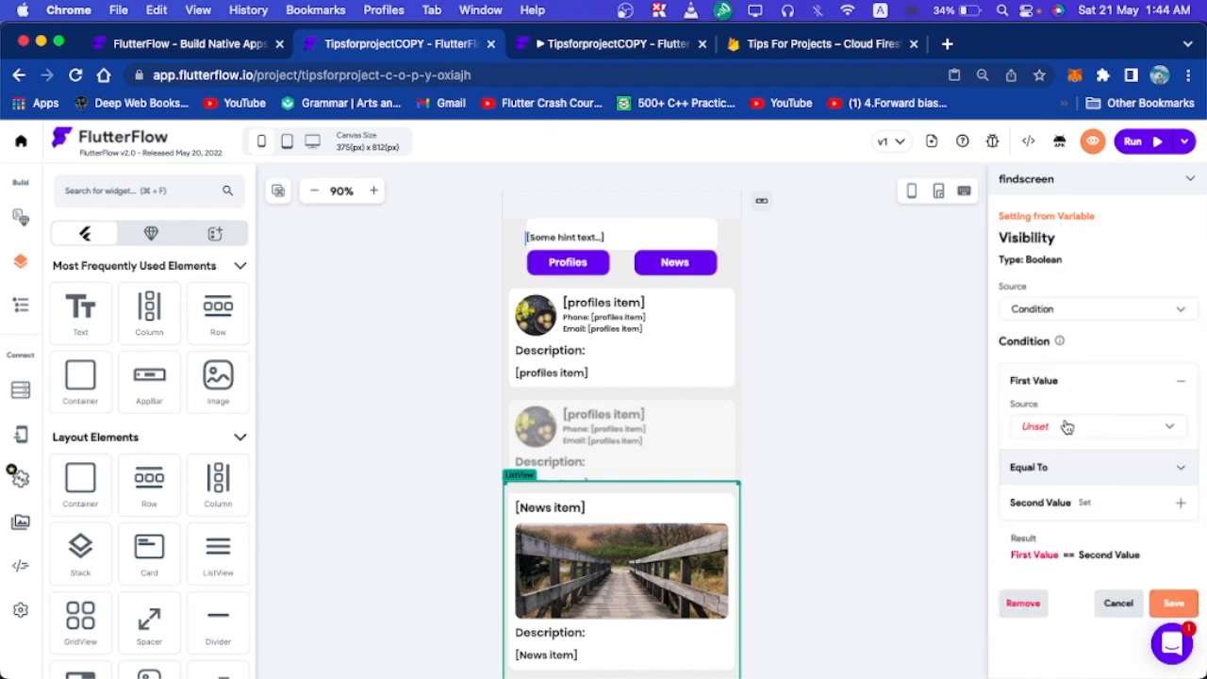
{"action": "left_click", "coordinate": [1064, 431]}
{"action": "left_click", "coordinate": [1045, 486]}
{"action": "left_click", "coordinate": [1045, 483]}
{"action": "left_click", "coordinate": [1047, 518]}
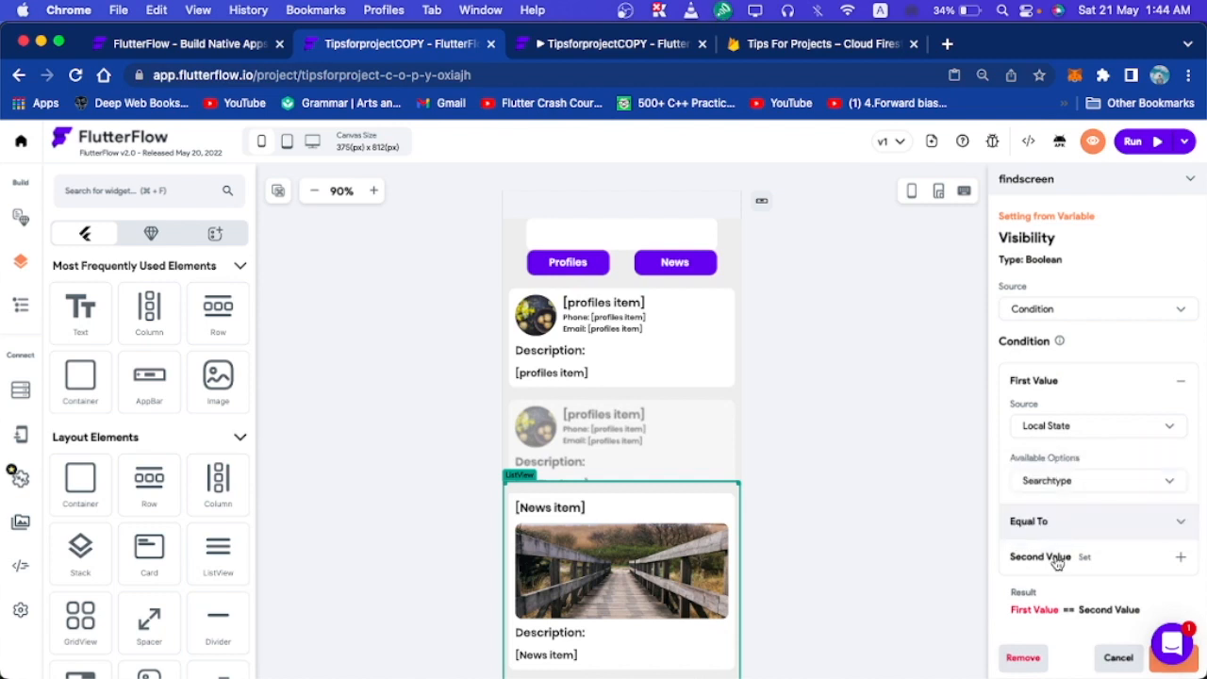
Require Searchtype to equal the specific value 'News' and save the condition.
{"action": "left_click", "coordinate": [1076, 559]}
{"action": "left_click", "coordinate": [1081, 611]}
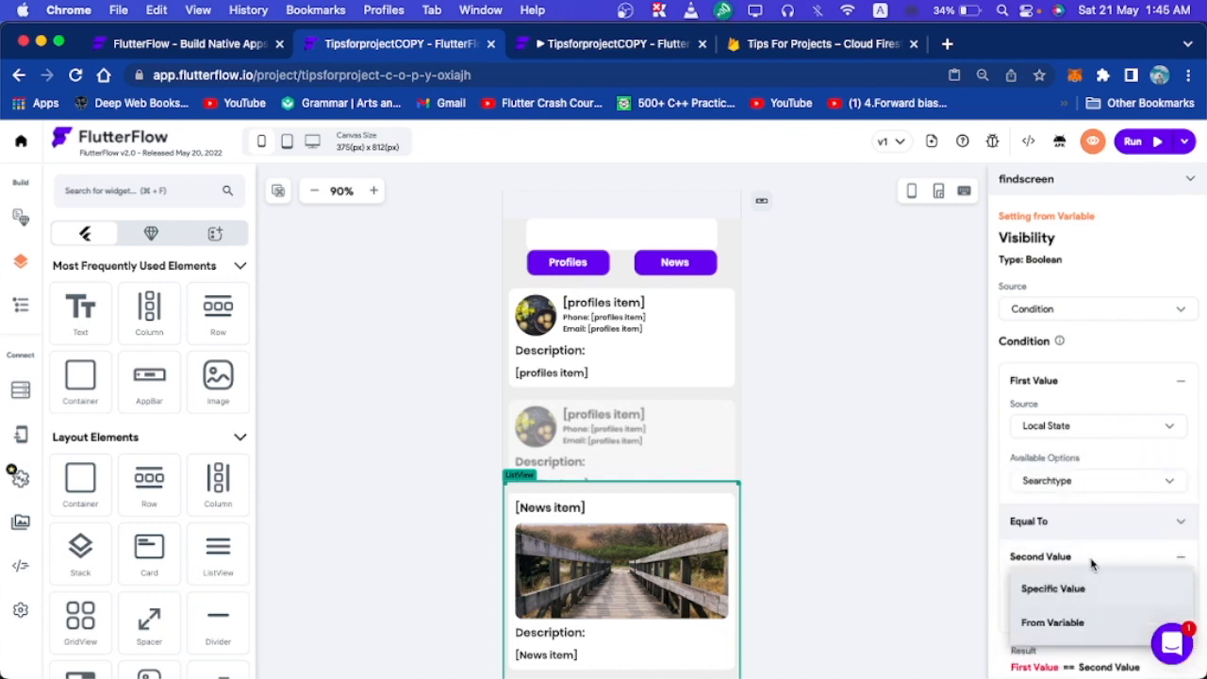
{"action": "left_click", "coordinate": [1082, 589]}
{"action": "scroll", "coordinate": [1082, 593], "scroll_direction": "down", "scroll_amount": 1}
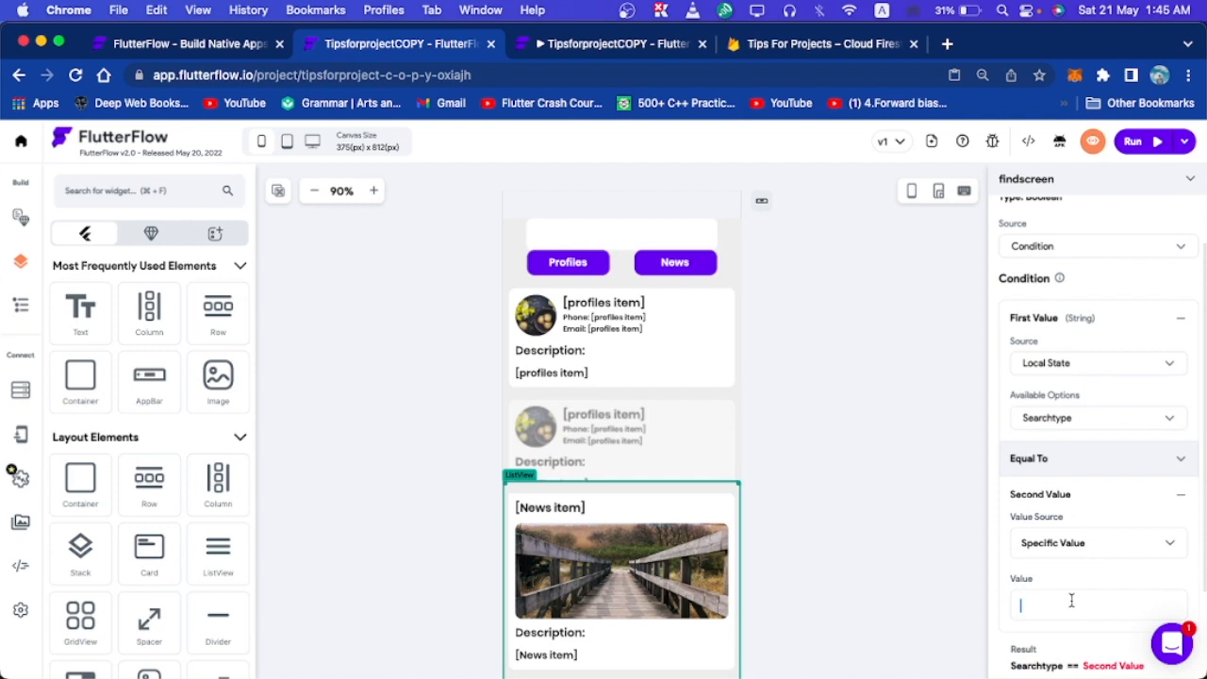
{"action": "type", "text": "News"}
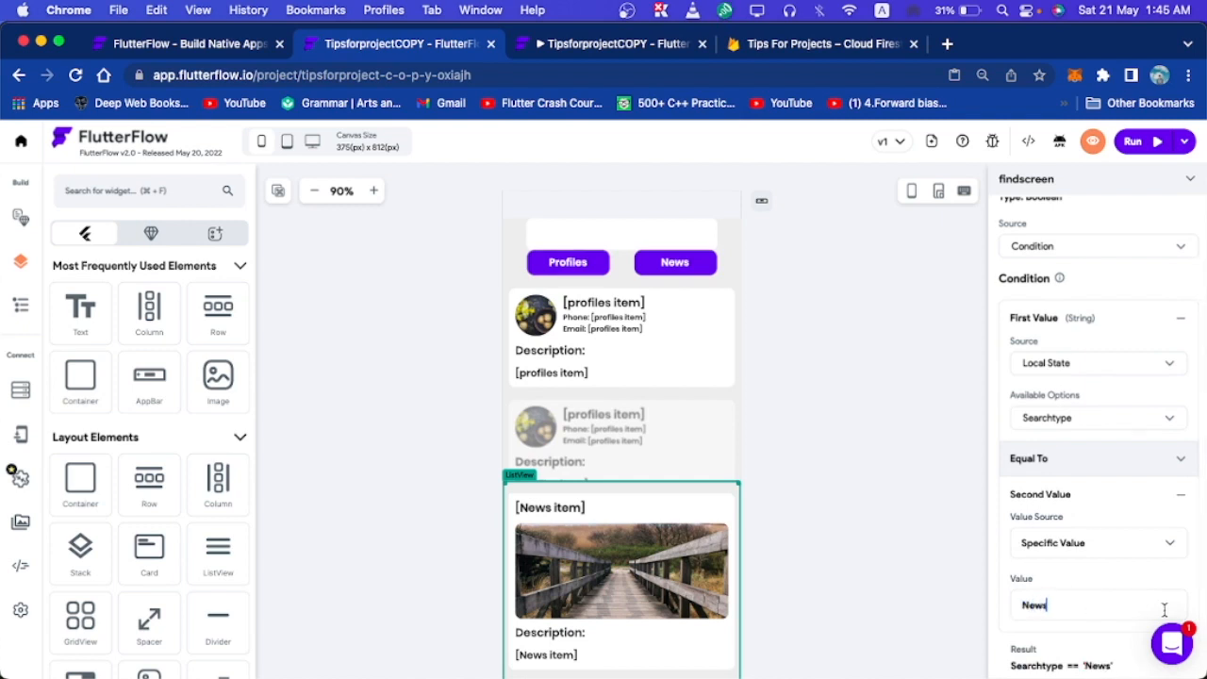
{"action": "scroll", "coordinate": [1167, 613], "scroll_direction": "down", "scroll_amount": 2}
{"action": "left_click", "coordinate": [1169, 619]}
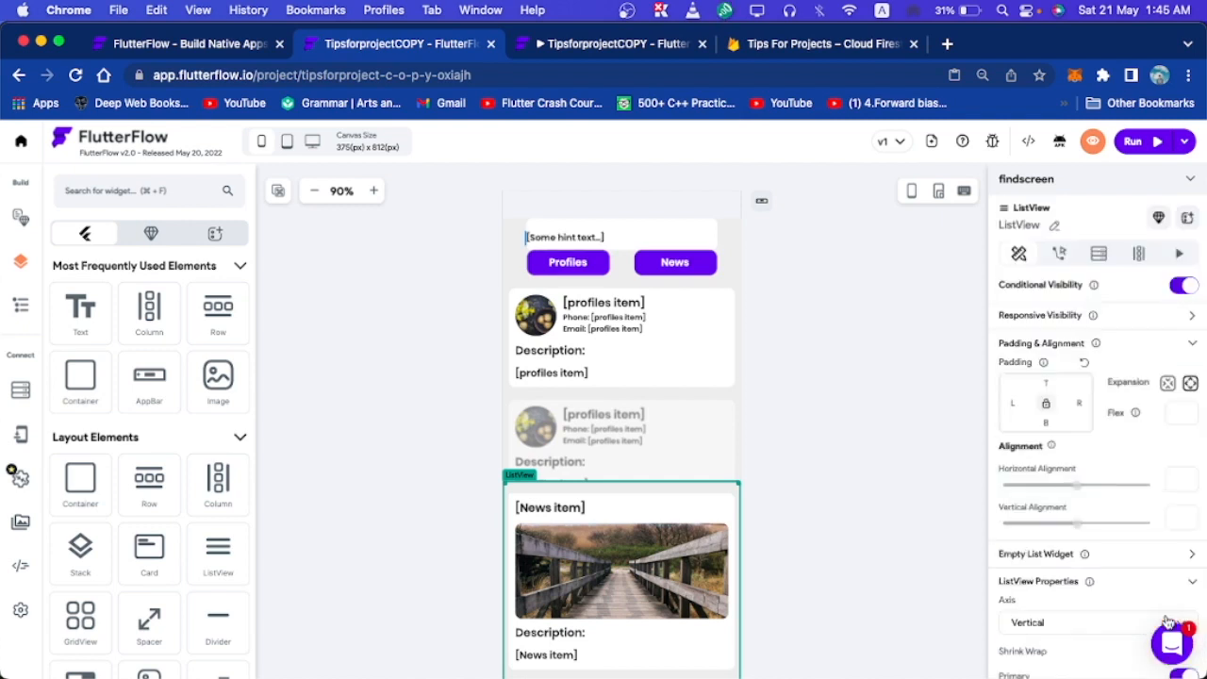
{"action": "left_click", "coordinate": [681, 266]}
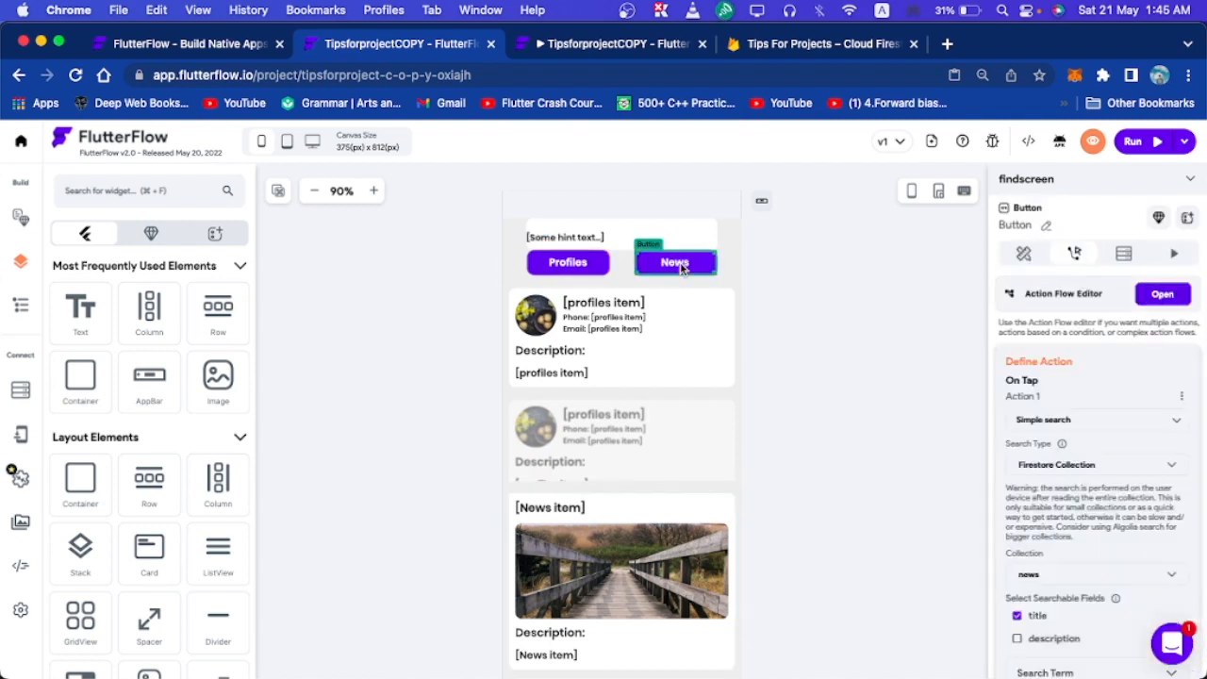
Add an Update Local State action after the News button's simple search.
{"action": "left_click", "coordinate": [1175, 302]}
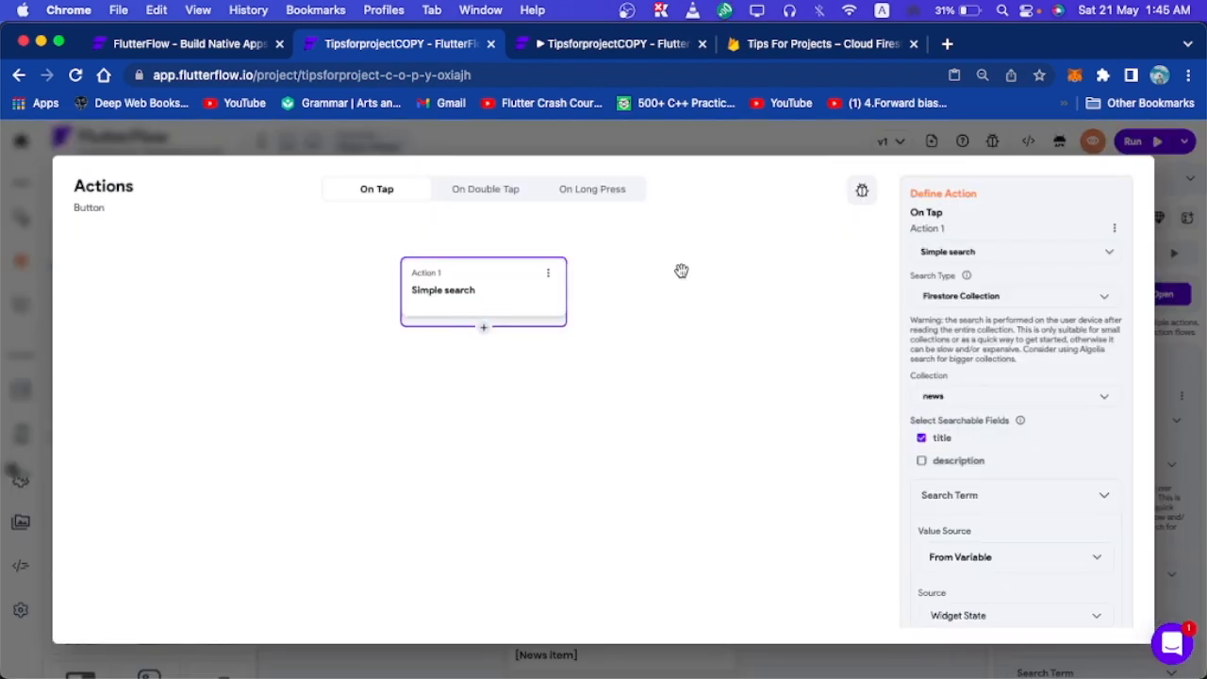
{"action": "scroll", "coordinate": [1002, 397], "scroll_direction": "down", "scroll_amount": 1}
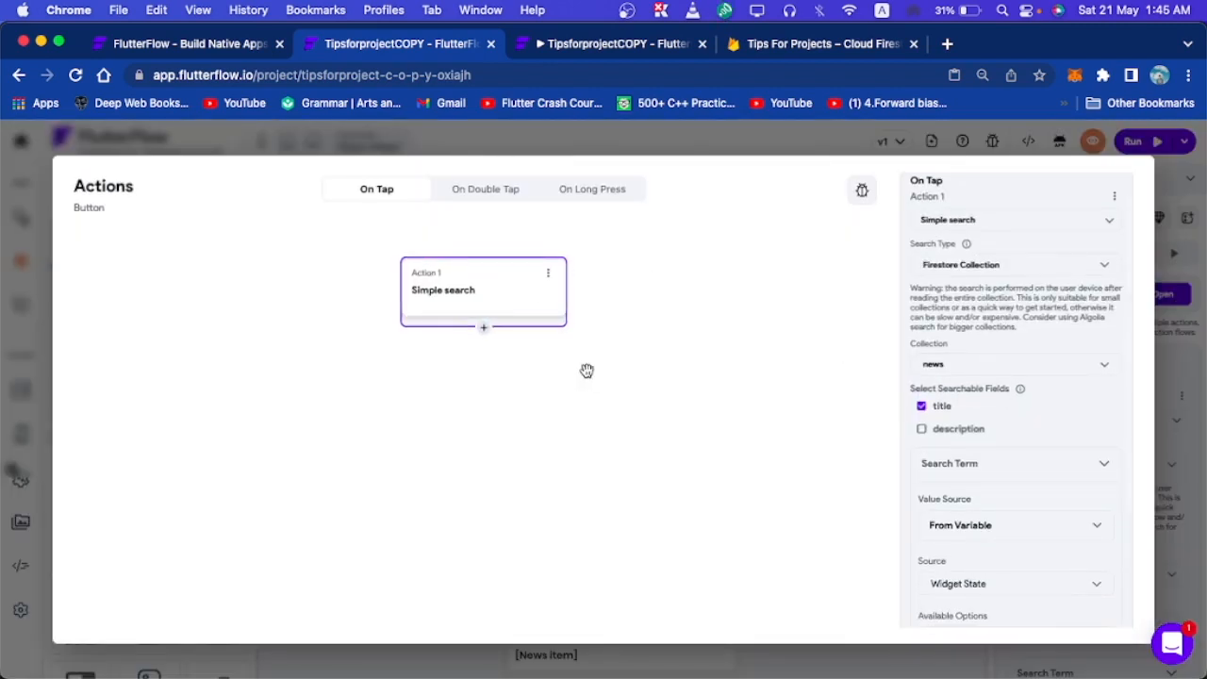
{"action": "left_click", "coordinate": [482, 327]}
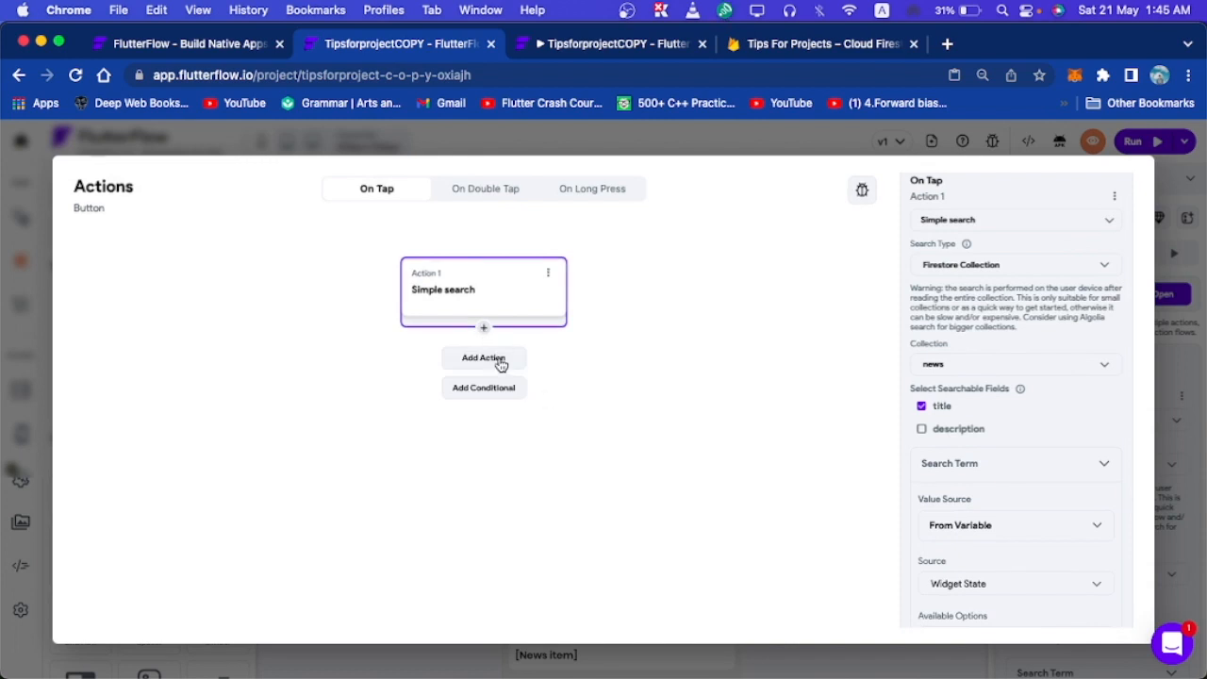
{"action": "left_click", "coordinate": [497, 359]}
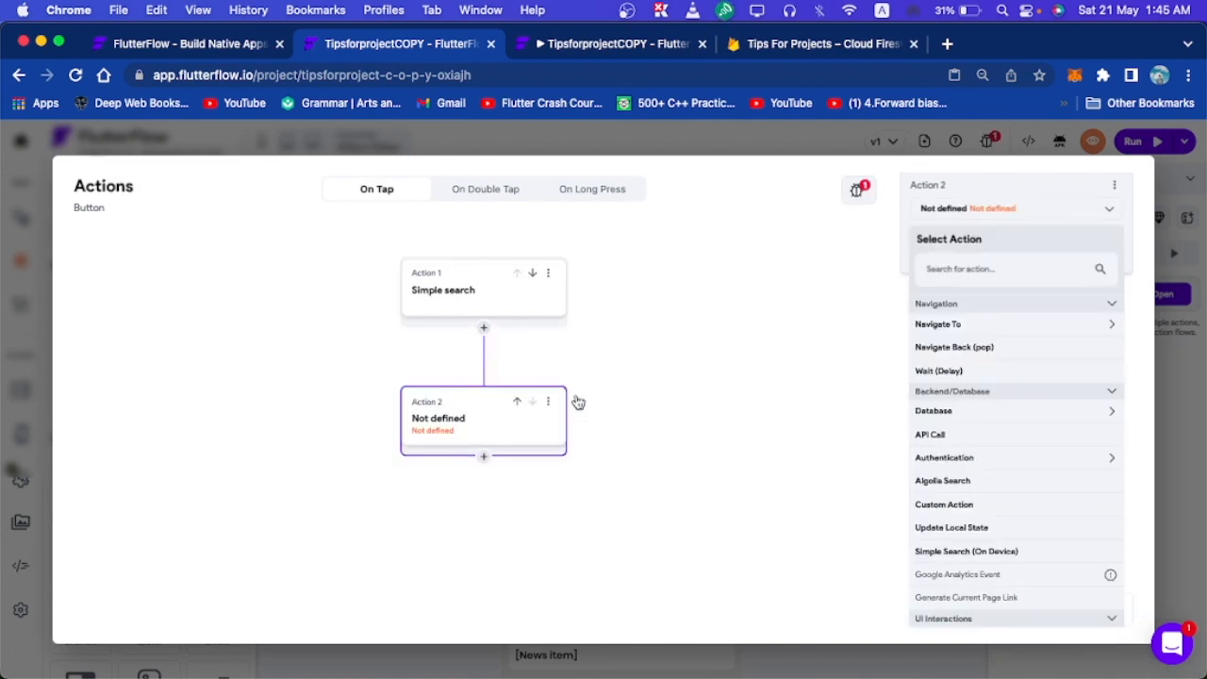
{"action": "left_click", "coordinate": [942, 273]}
{"action": "type", "text": "local"}
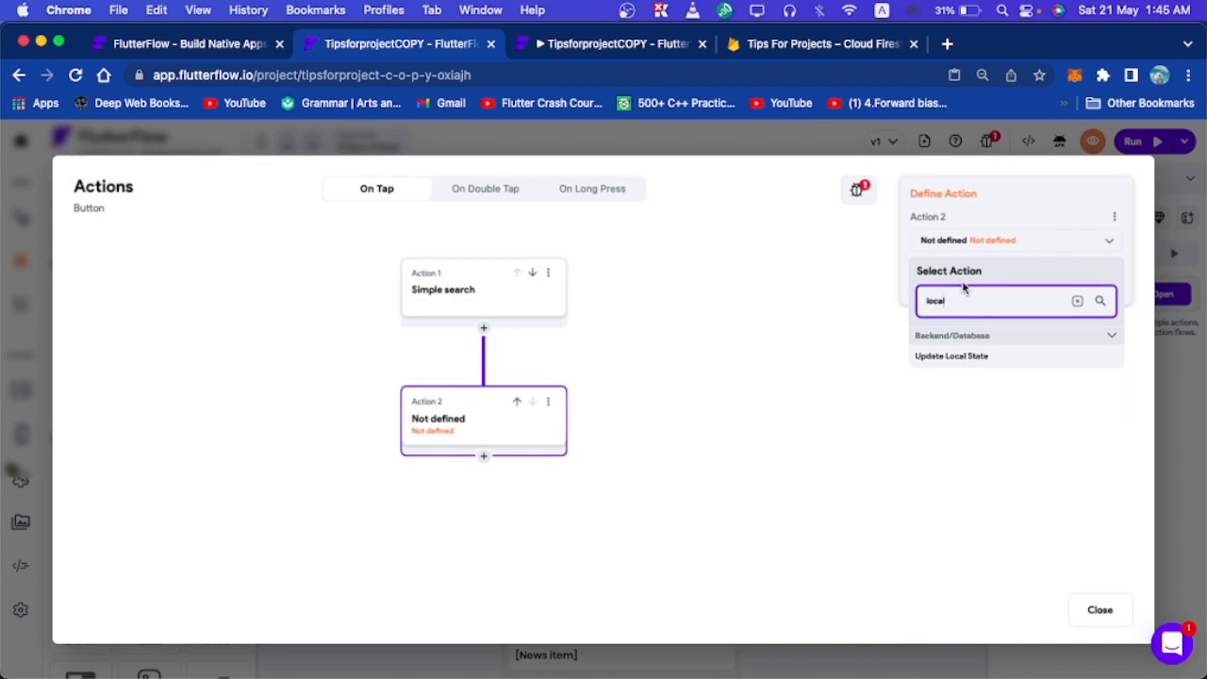
{"action": "left_click", "coordinate": [976, 356]}
Set the Searchtype field to the specific value 'News' and close the action editor.
{"action": "left_click", "coordinate": [993, 293]}
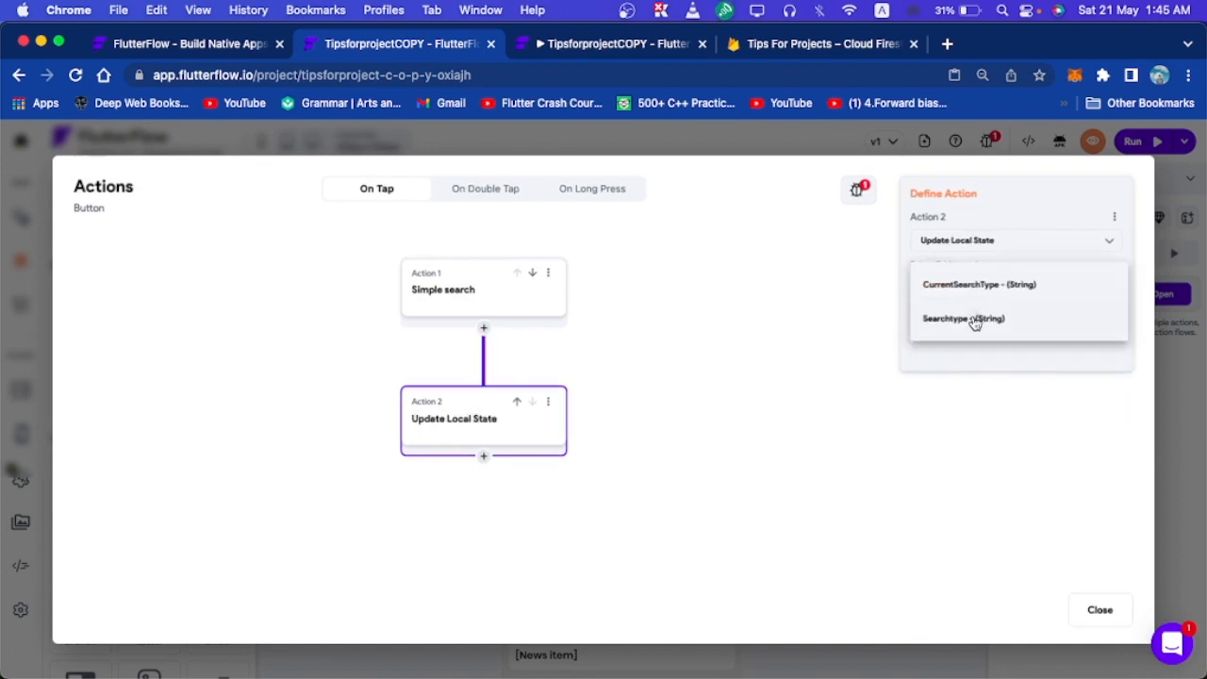
{"action": "left_click", "coordinate": [975, 321]}
{"action": "left_click", "coordinate": [962, 338]}
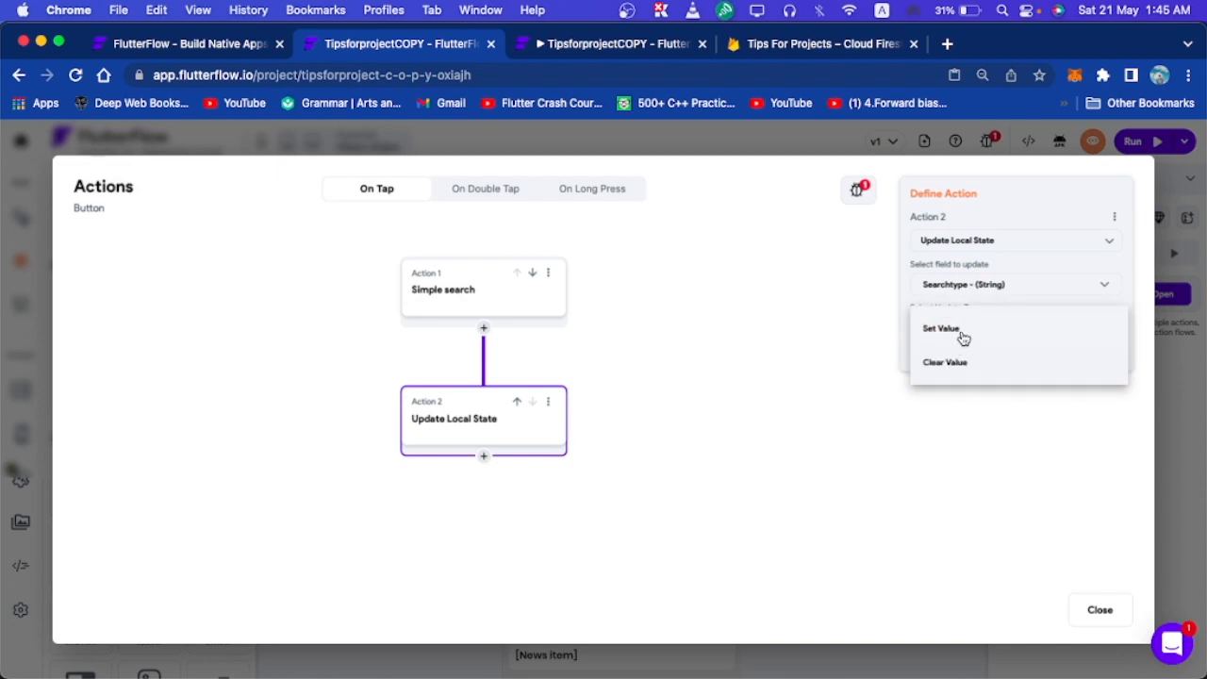
{"action": "left_click", "coordinate": [961, 330]}
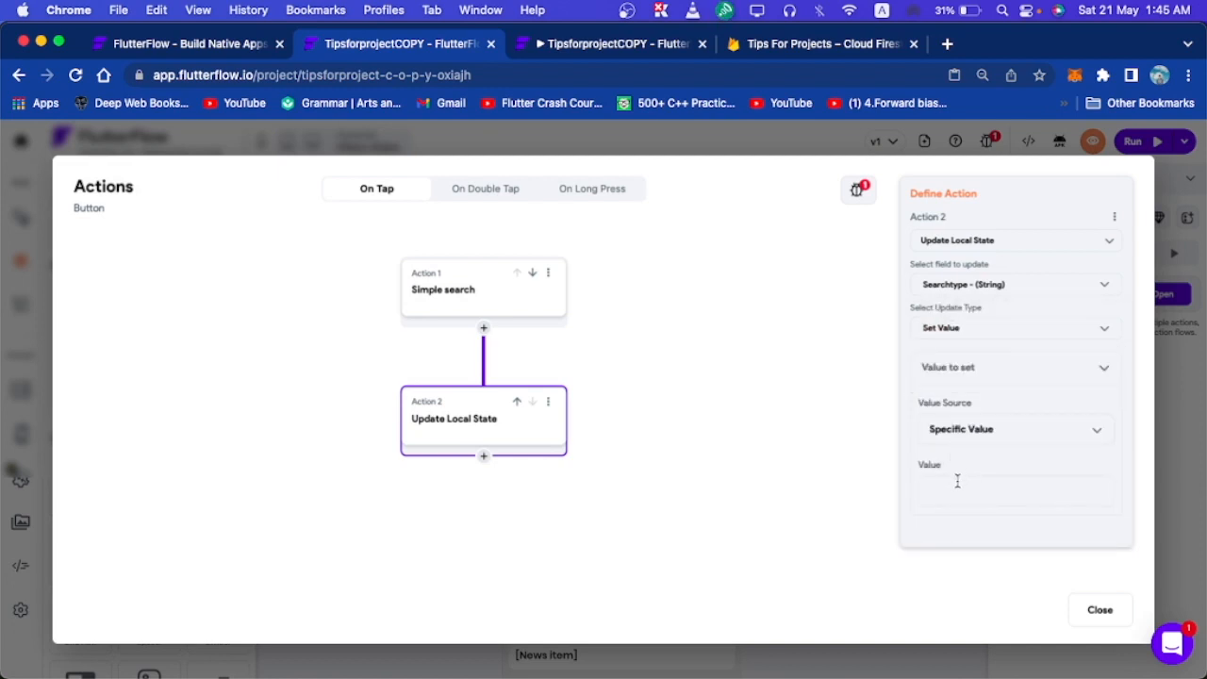
{"action": "type", "text": "News"}
{"action": "left_click", "coordinate": [1096, 609]}
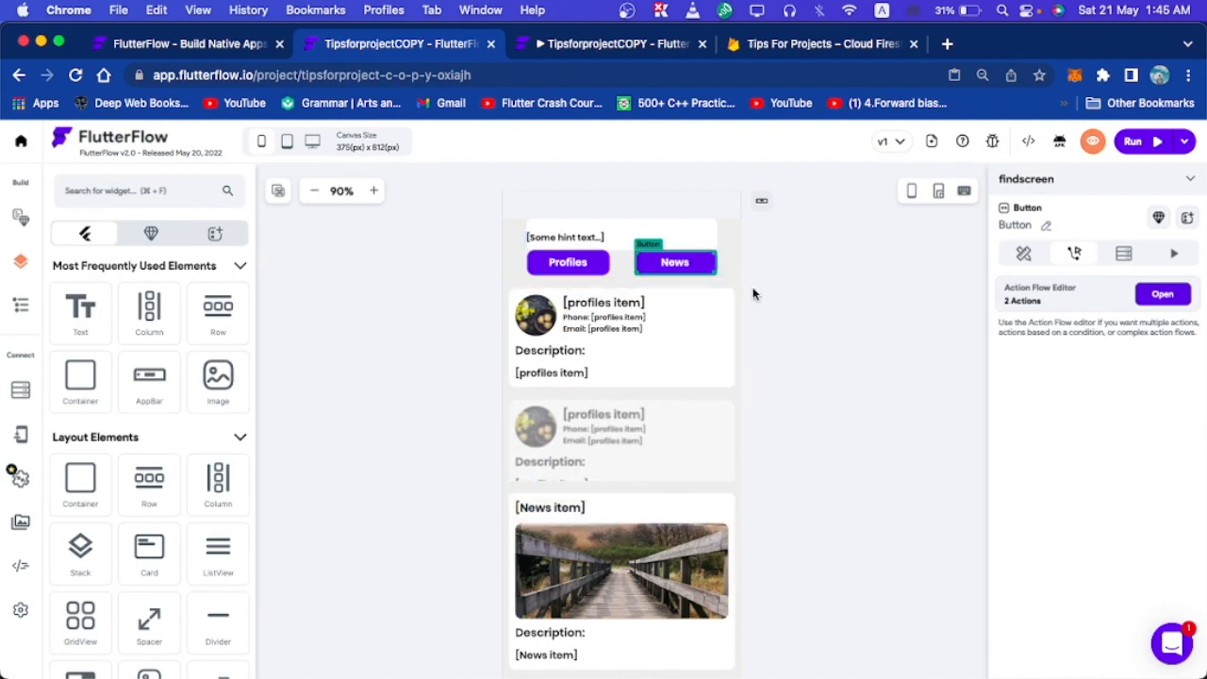
Run the app, search for 'mob' and switch the results to News.
{"action": "left_click", "coordinate": [1145, 147]}
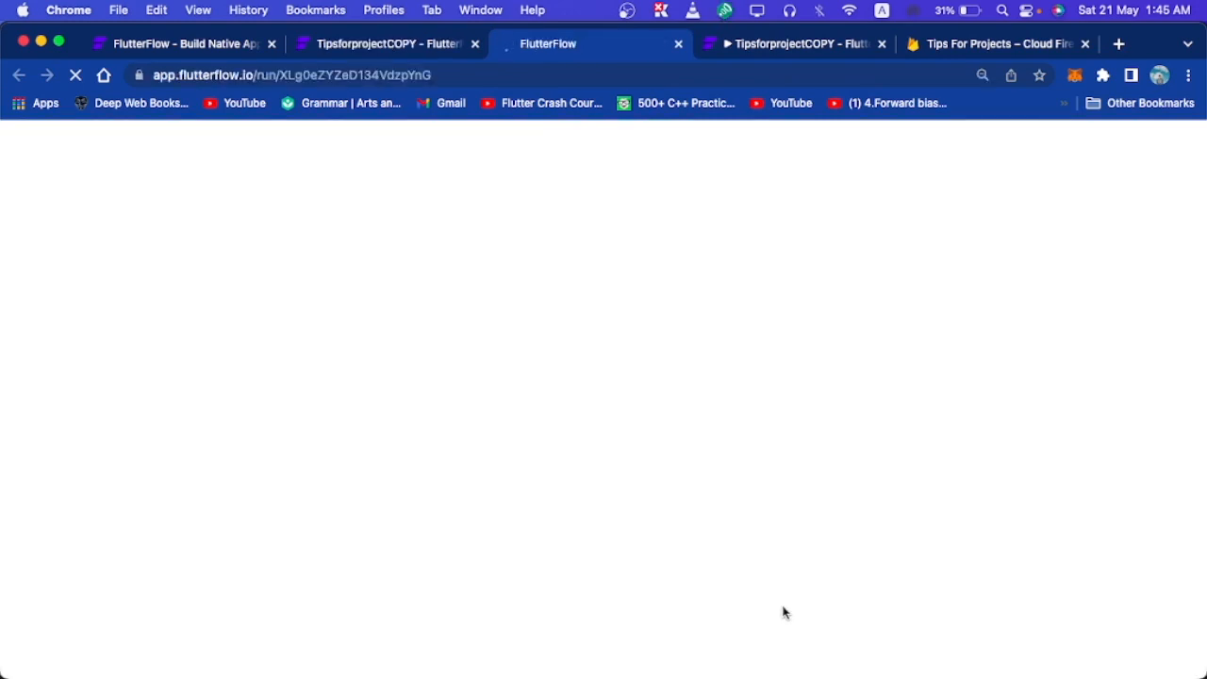
{"action": "mouse_move", "coordinate": [803, 674]}
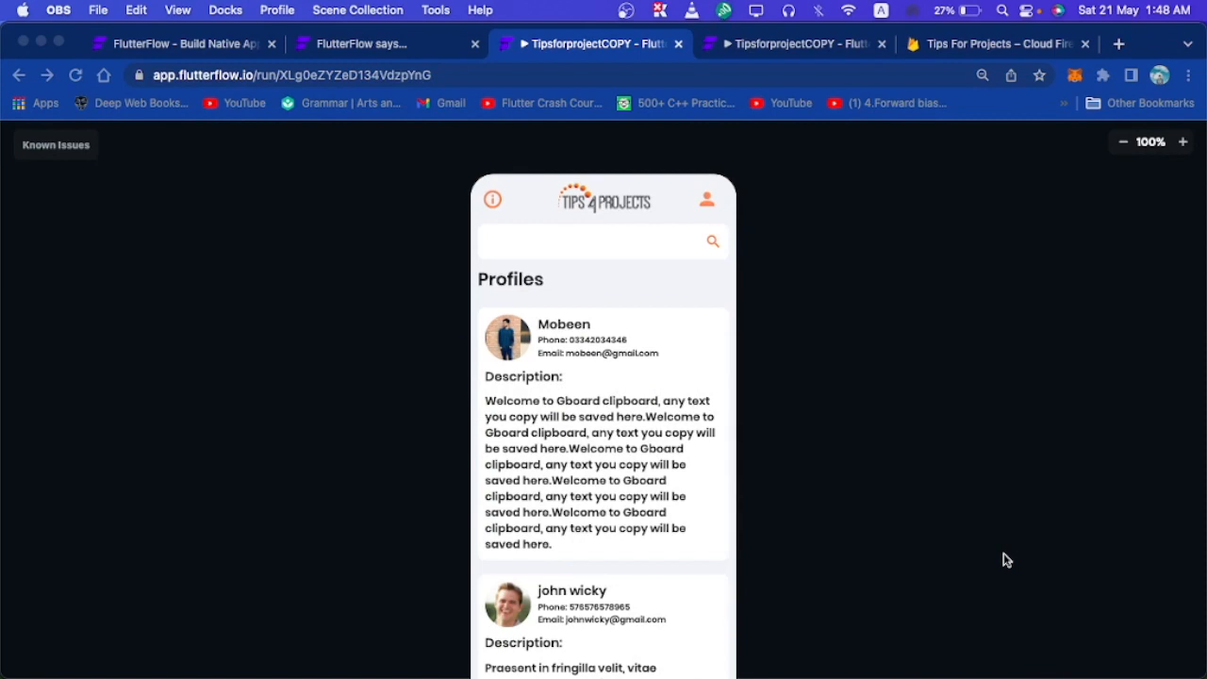
{"action": "left_click", "coordinate": [604, 243]}
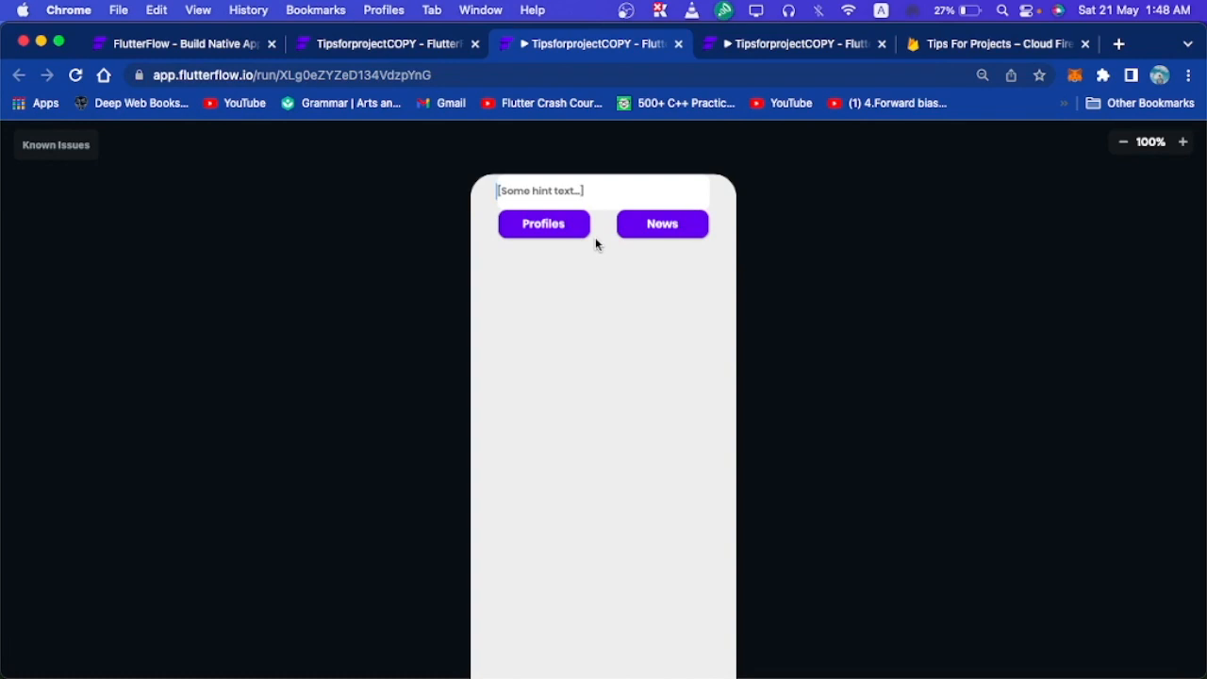
{"action": "type", "text": "mo"}
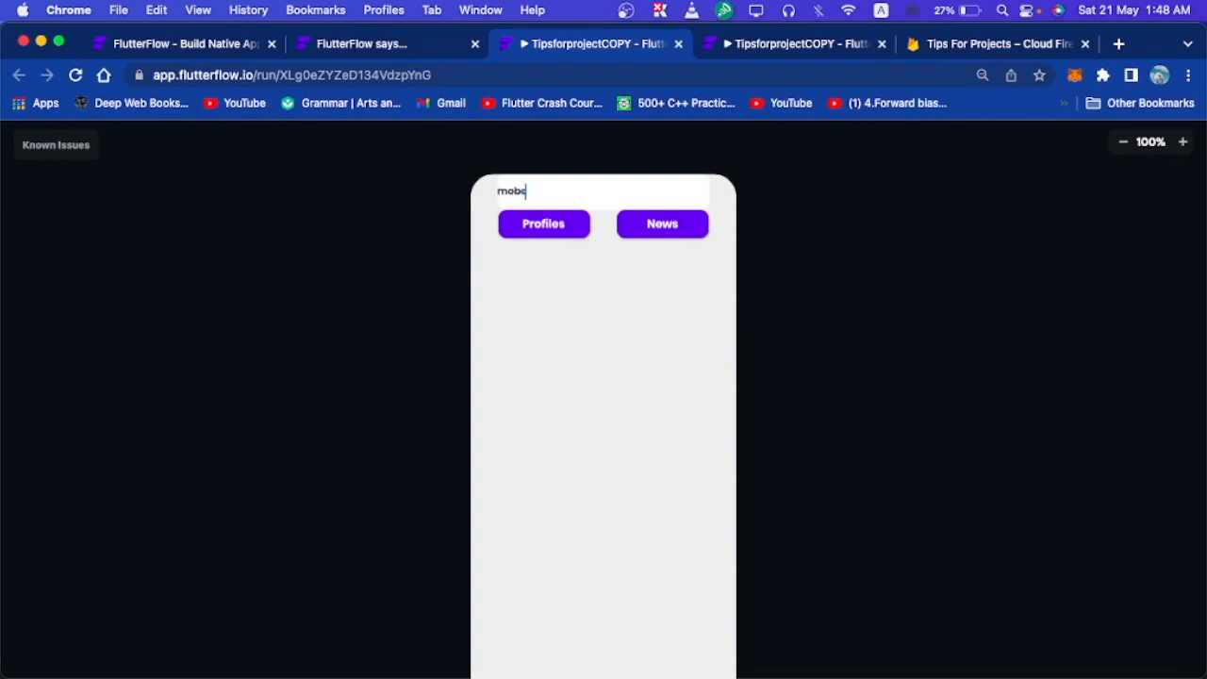
{"action": "type", "text": "b"}
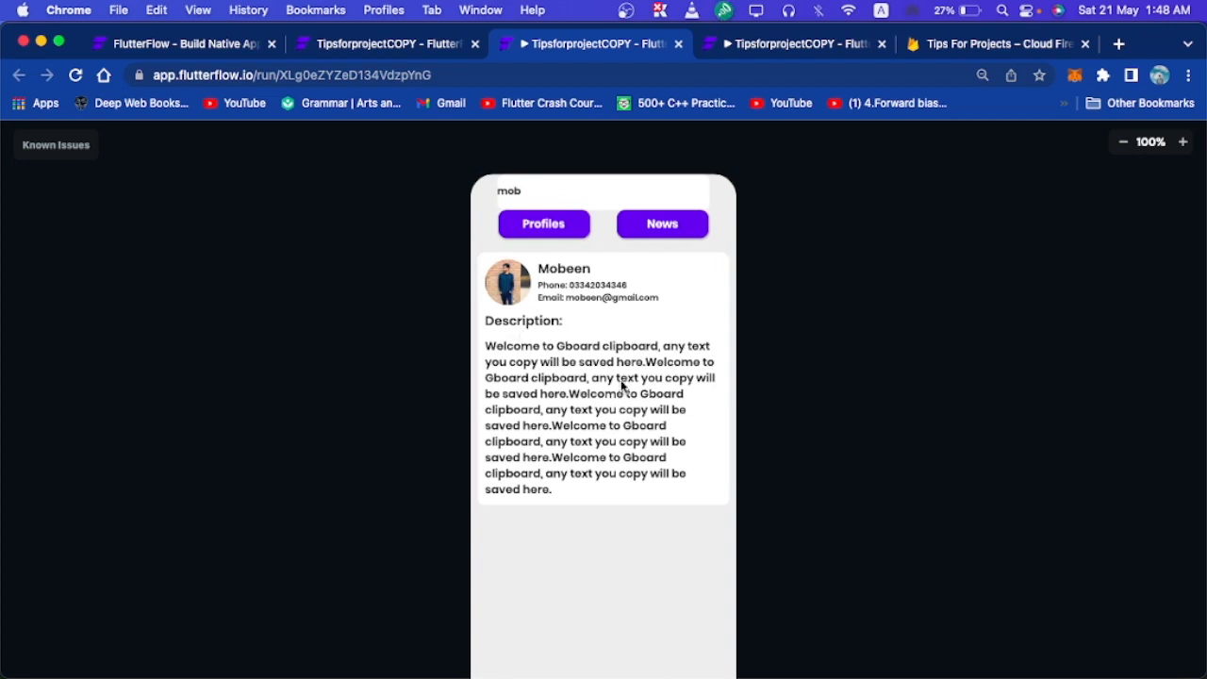
{"action": "left_click", "coordinate": [665, 230]}
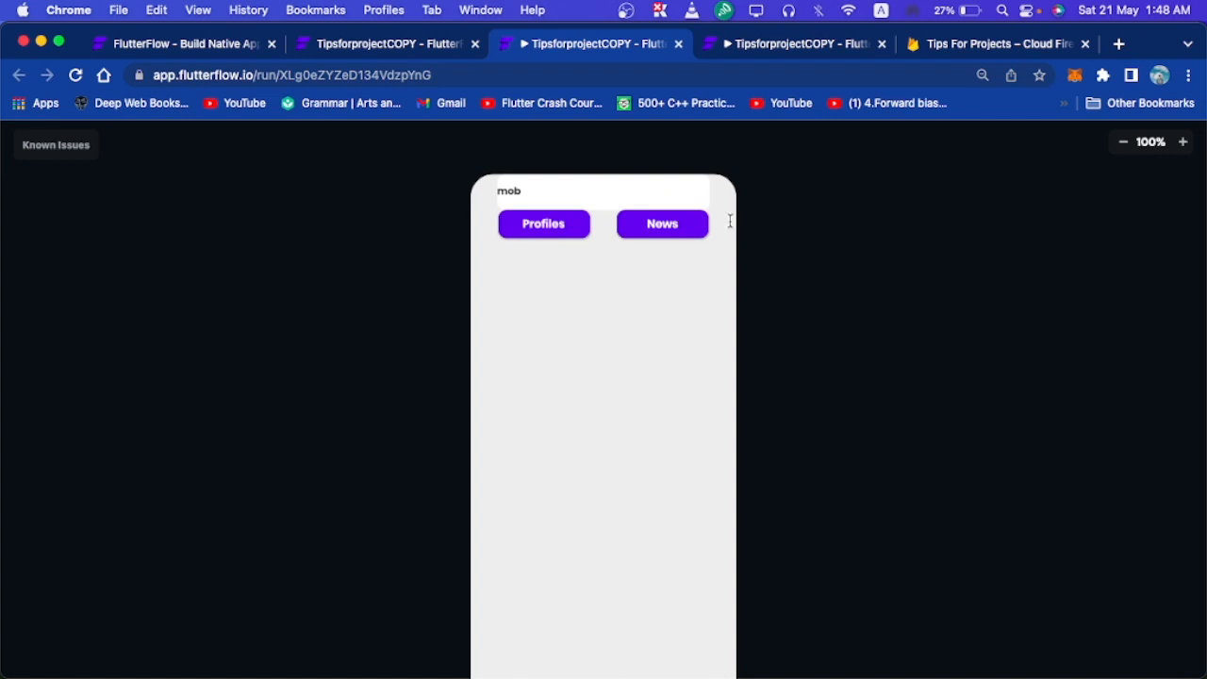
Replace the search term with 'temp' and show News results, revealing the Temperture News card.
{"action": "left_click_drag", "start_coordinate": [541, 189], "coordinate": [348, 186]}
{"action": "key", "text": "BackSpace"}
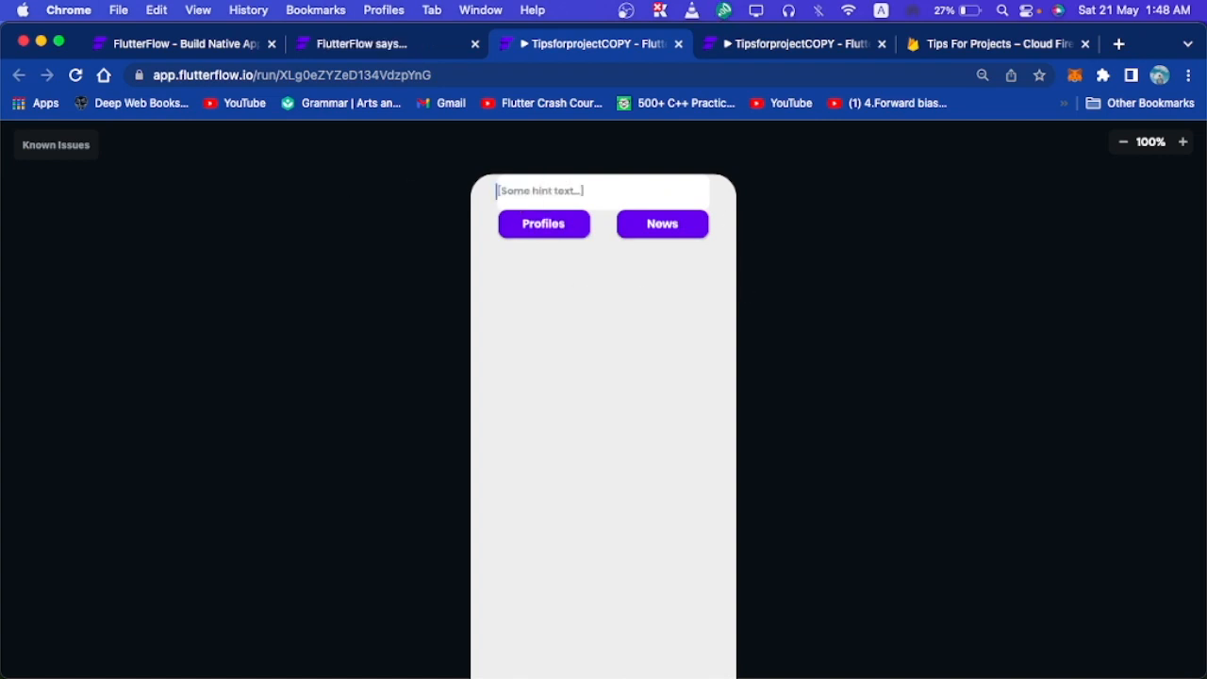
{"action": "type", "text": "temp"}
{"action": "left_click", "coordinate": [673, 234]}
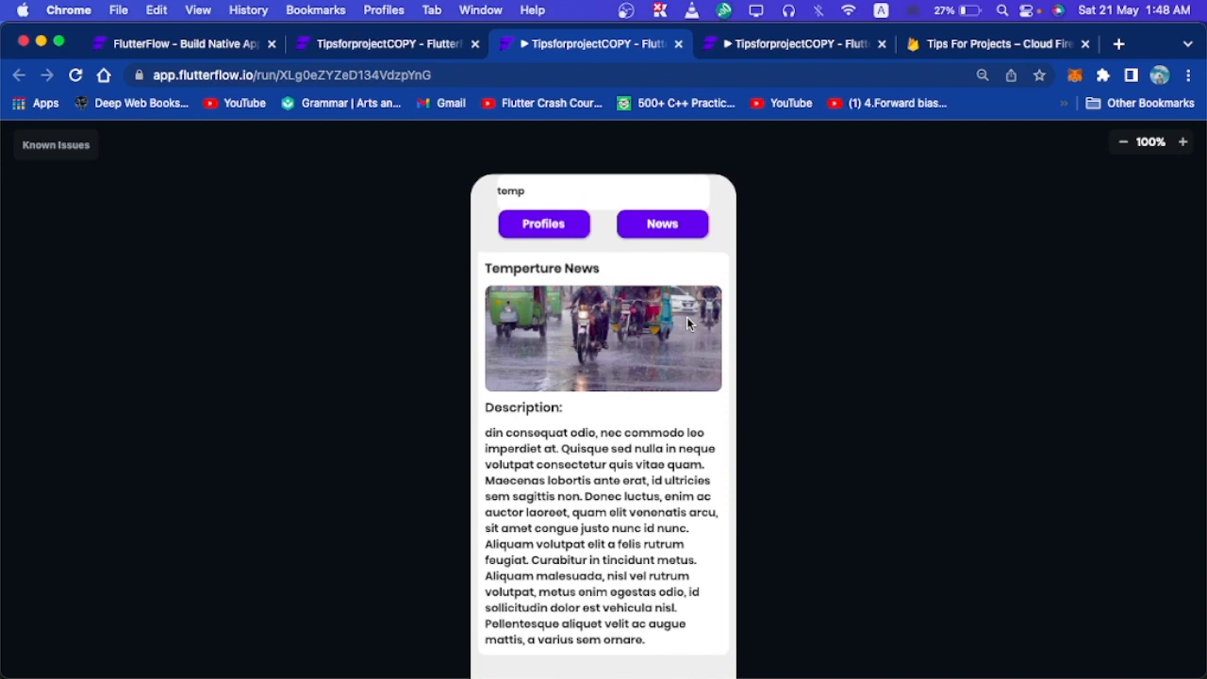
Back in the editor, switch to the SearchScreen page with its five Search By buttons.
{"action": "left_click", "coordinate": [378, 43]}
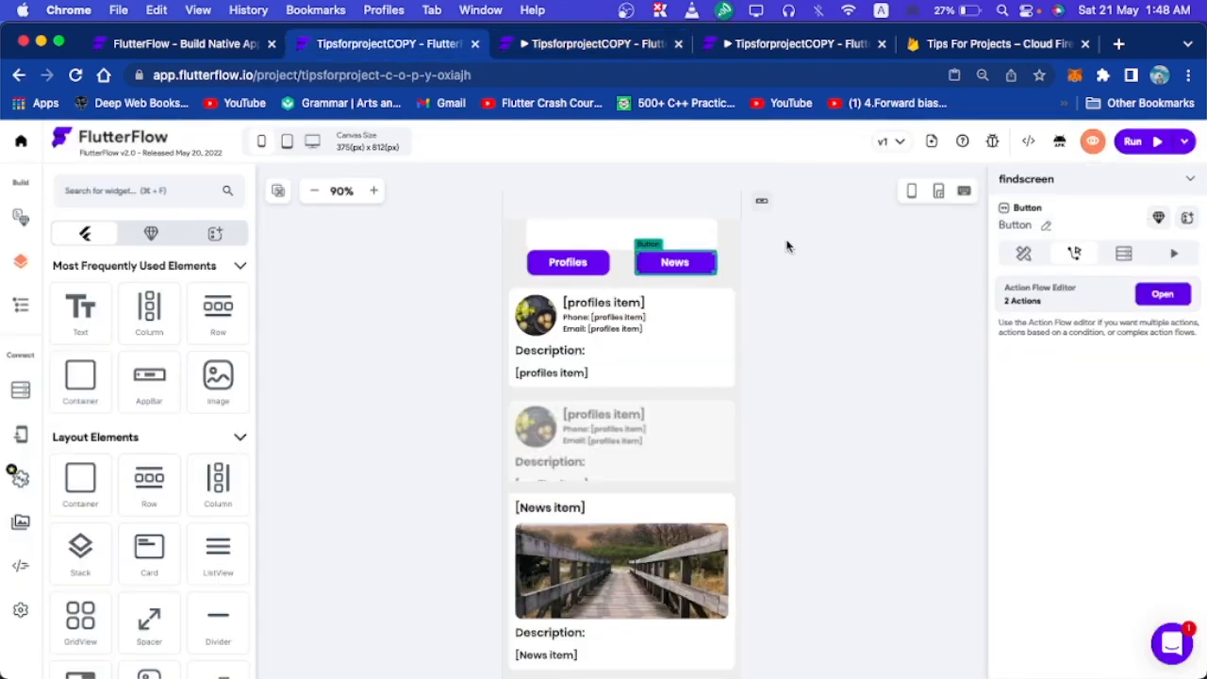
{"action": "left_click", "coordinate": [1082, 185]}
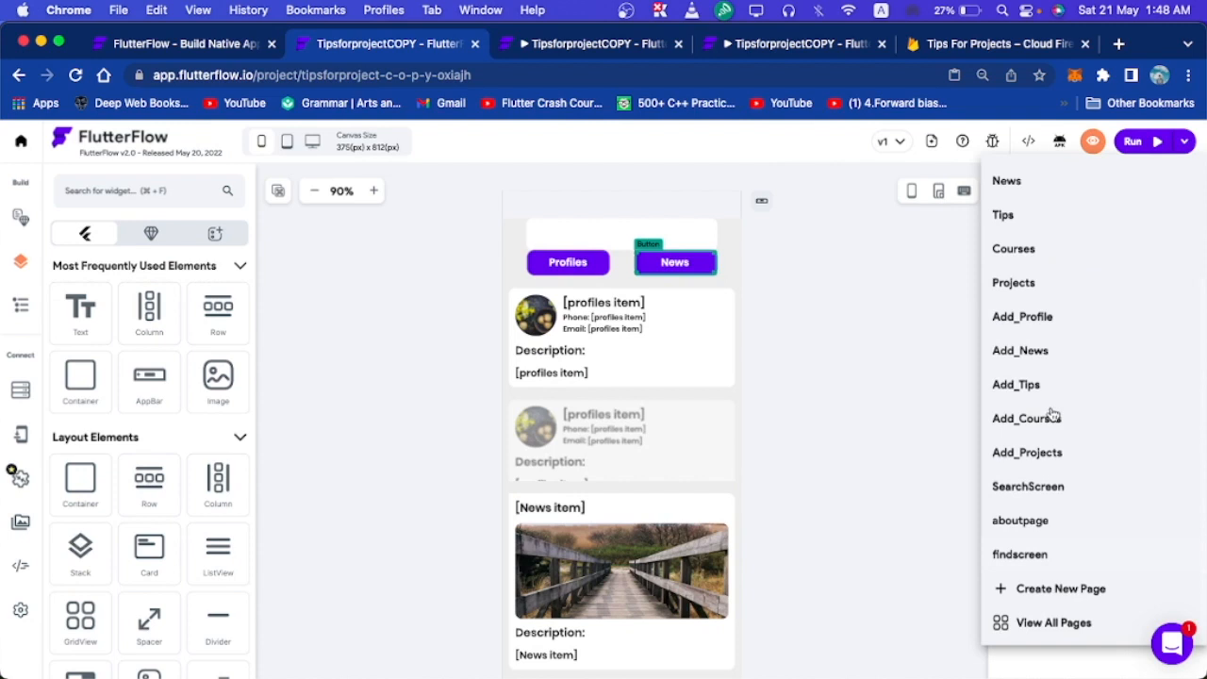
{"action": "left_click", "coordinate": [1051, 484]}
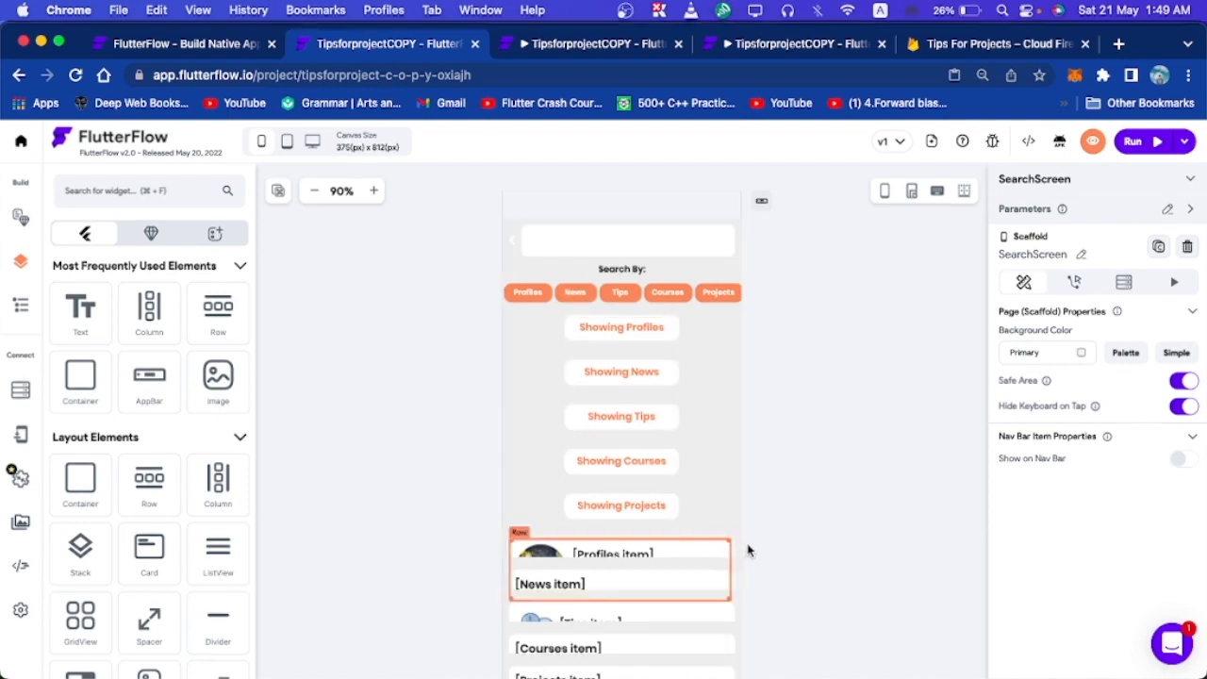
{"action": "scroll", "coordinate": [744, 549], "scroll_direction": "down", "scroll_amount": 3}
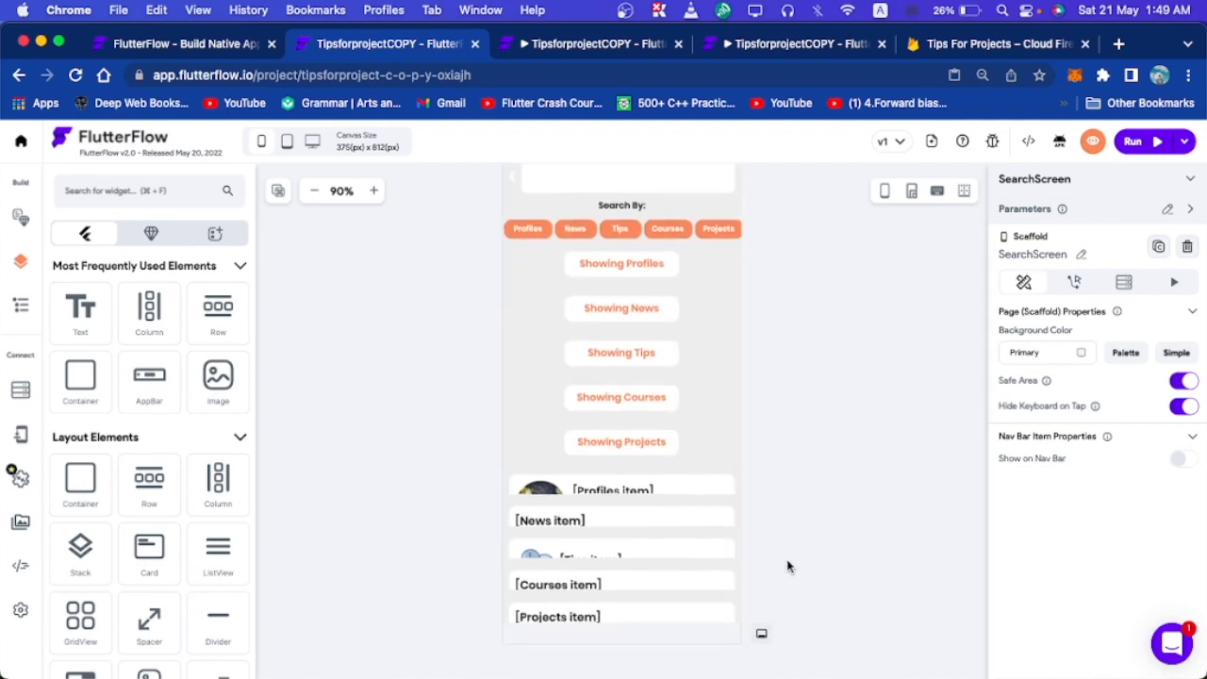